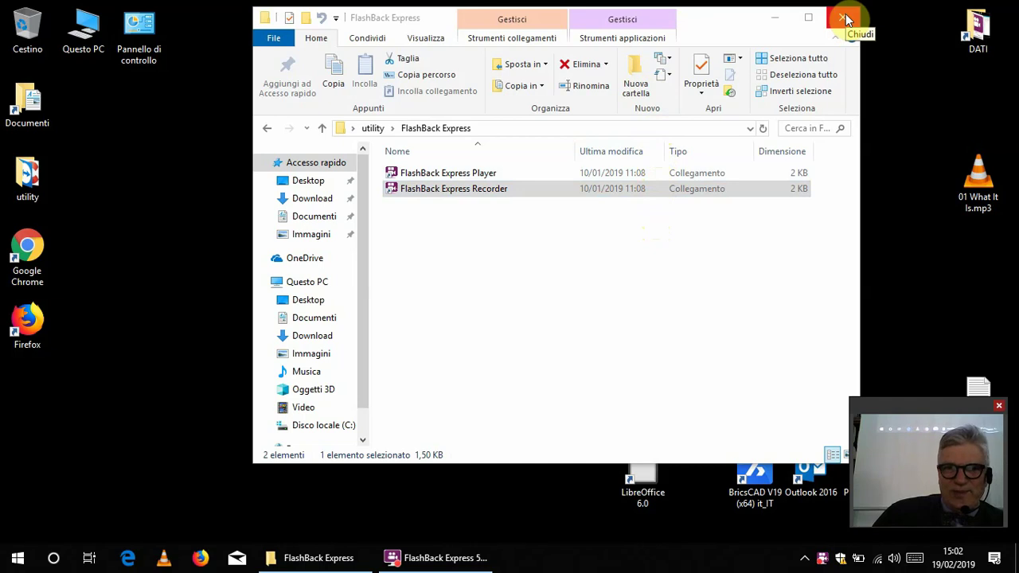
# - Close the FlashBack Express folder window and view the Start menu's power options
pyautogui.click(846, 18)
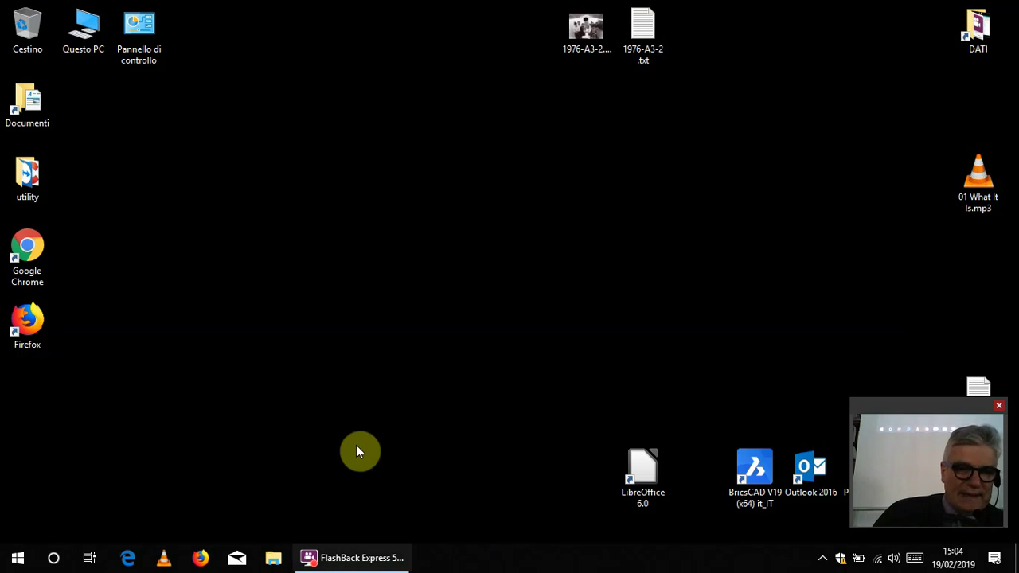
pyautogui.click(18, 562)
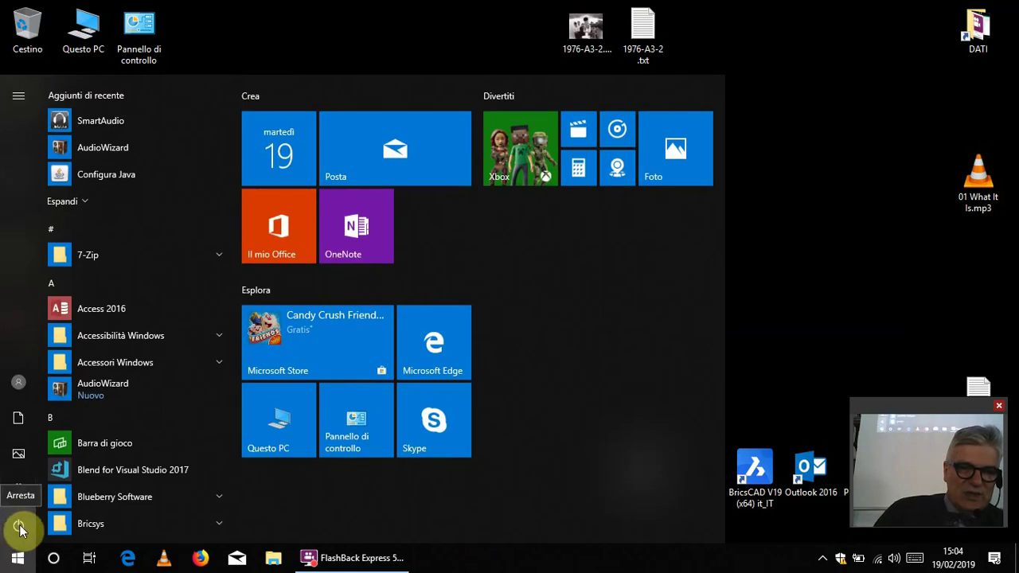
pyautogui.click(19, 528)
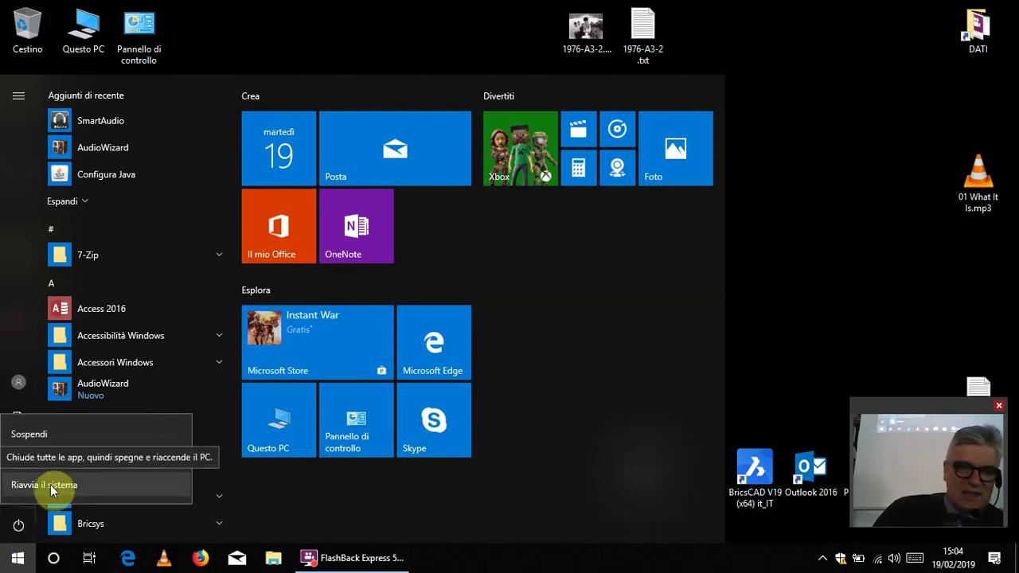
pyautogui.click(268, 499)
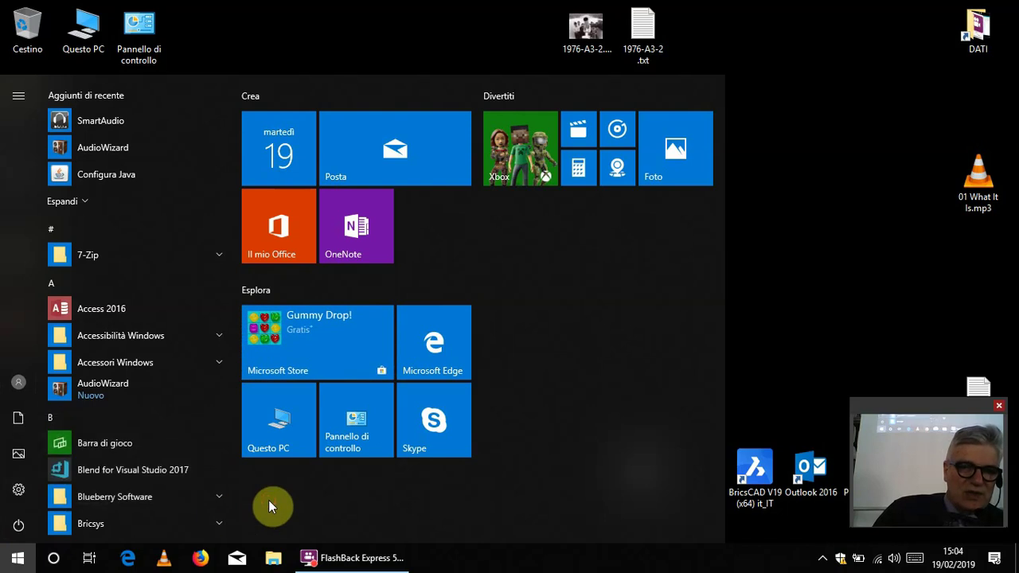
# - View the categories in Windows Settings, close the window, and look at the Start menu again
pyautogui.click(18, 489)
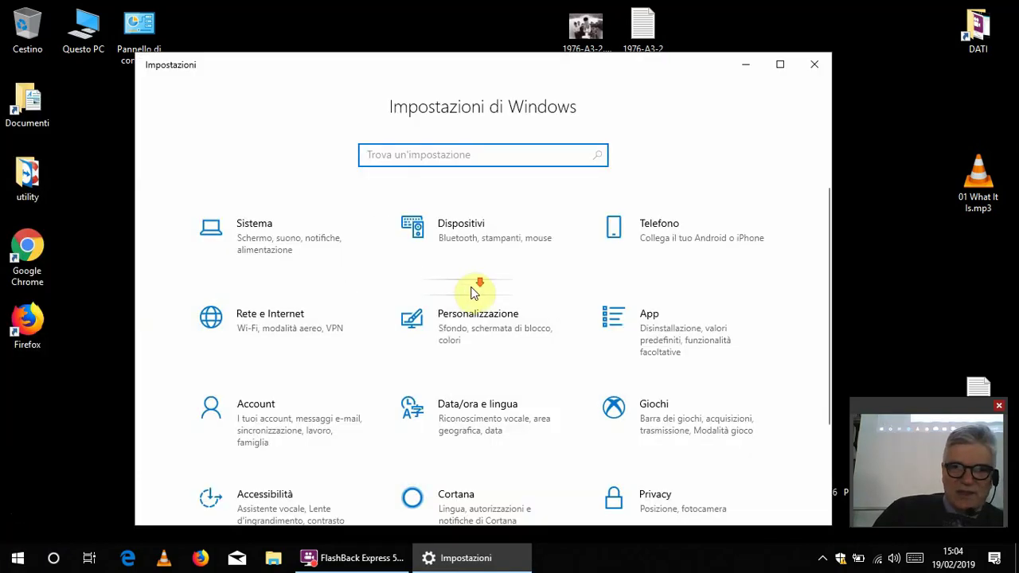
pyautogui.scroll(-2, 572, 303)
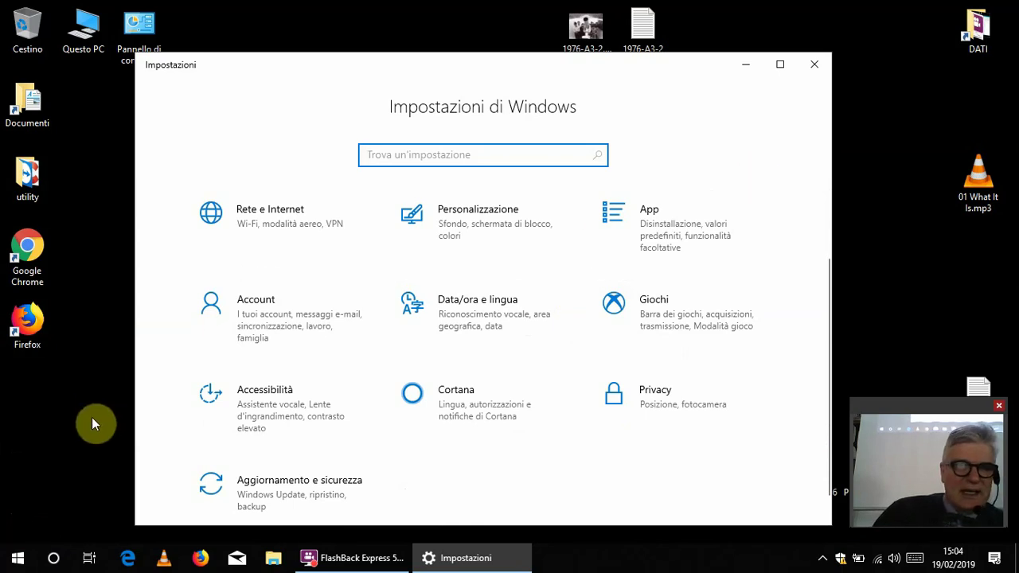
pyautogui.click(814, 63)
pyautogui.click(19, 554)
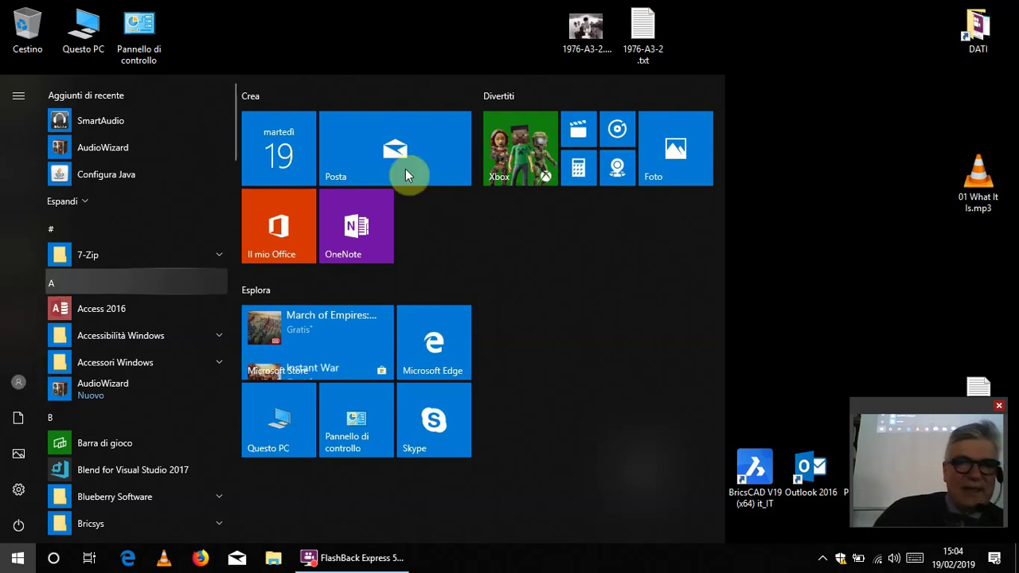
pyautogui.click(757, 180)
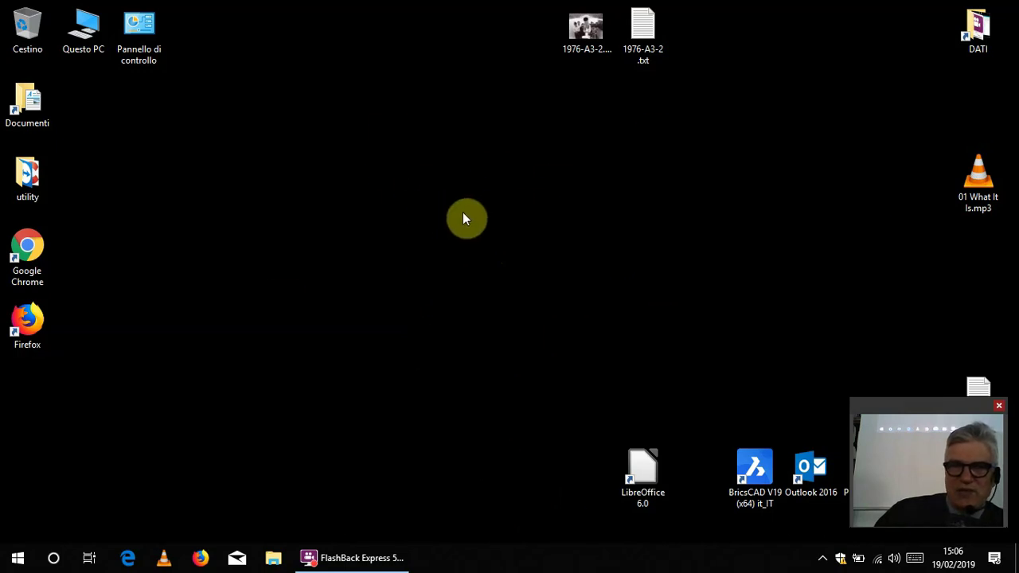
# - Show the desktop's context options, view the Ordina per sorting choices, and dismiss them
pyautogui.rightClick(442, 255)
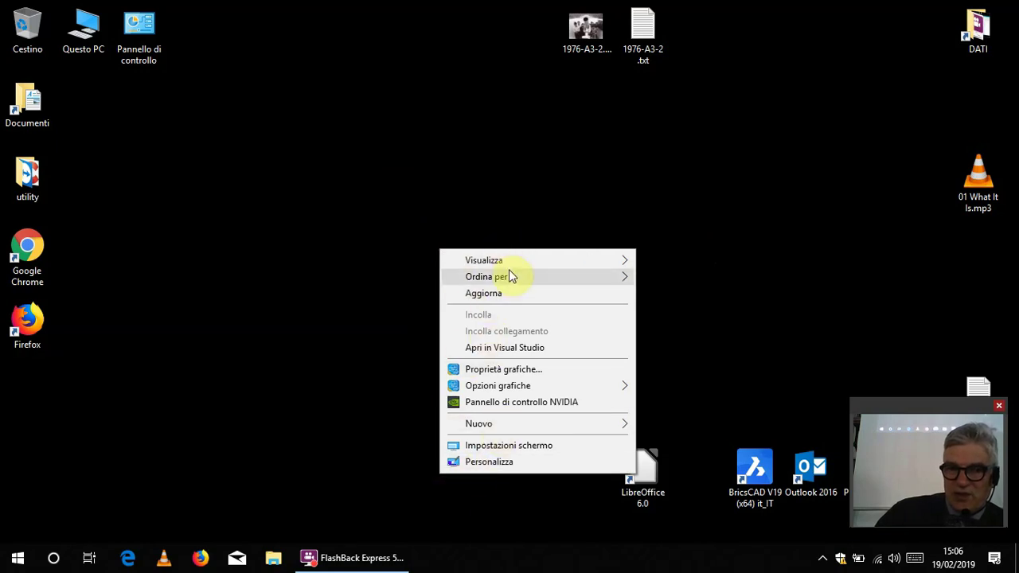
pyautogui.moveTo(510, 275)
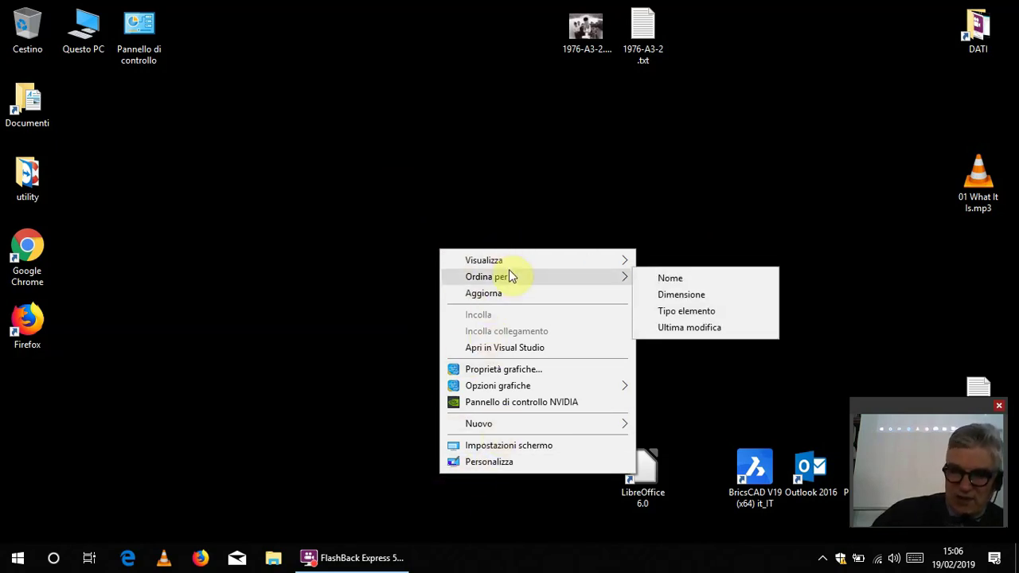
pyautogui.click(838, 118)
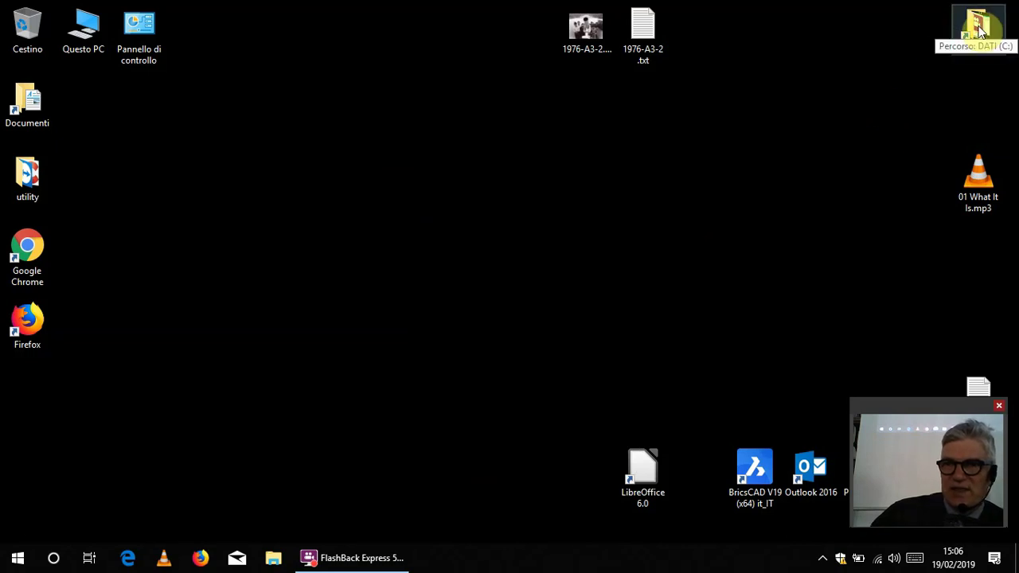
# - View the context options of the DATI shortcut on the desktop and dismiss them
pyautogui.click(979, 31)
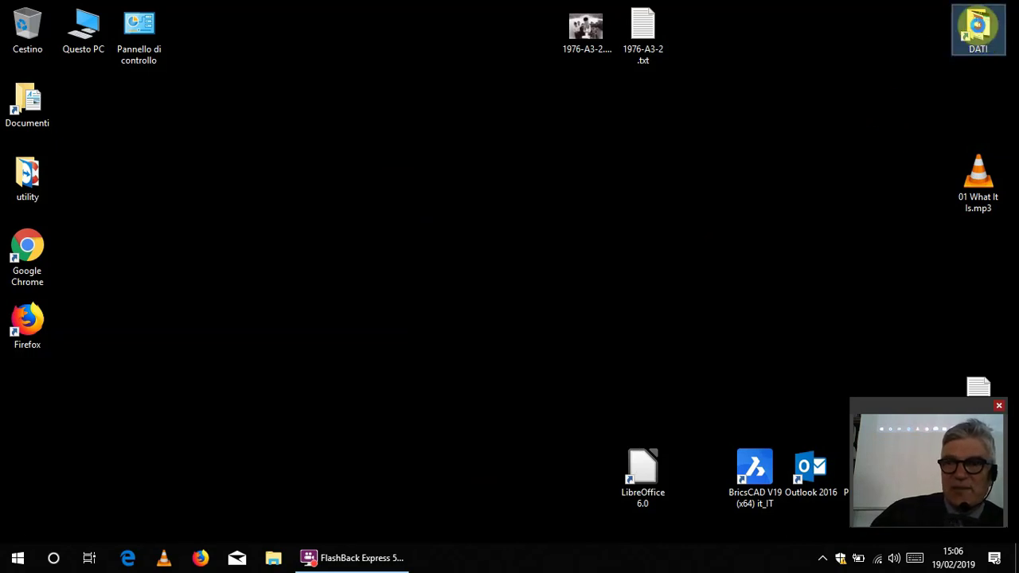
pyautogui.rightClick(976, 27)
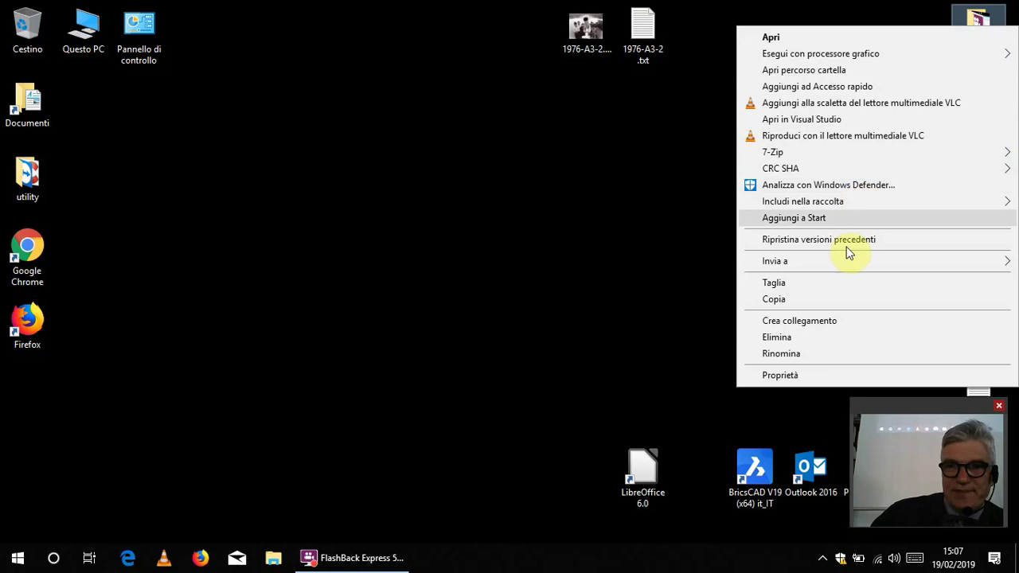
pyautogui.moveTo(828, 152)
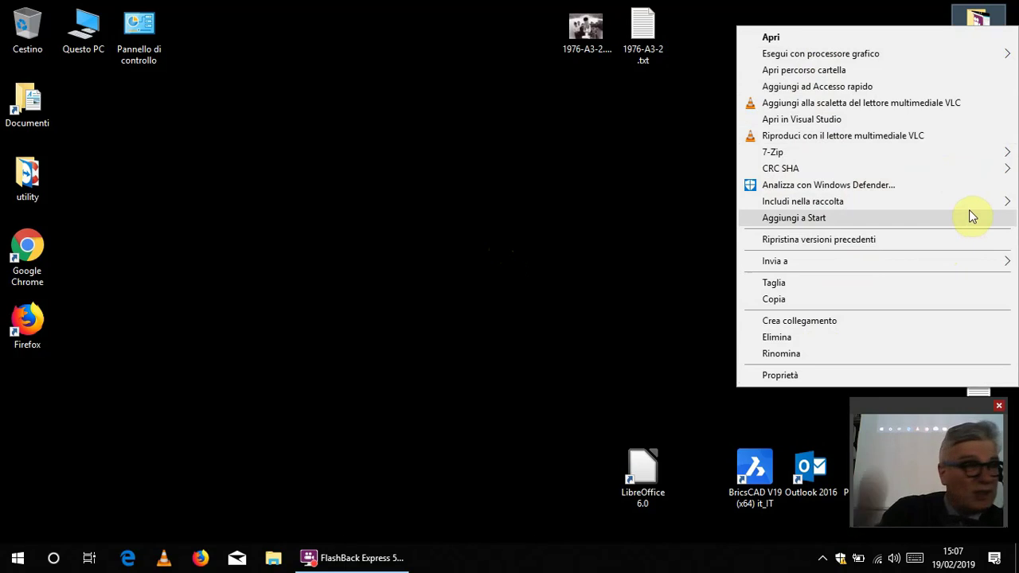
pyautogui.click(327, 240)
# - View the context options of Pannello di controllo and of the Documenti shortcut, and dismiss them
pyautogui.rightClick(133, 44)
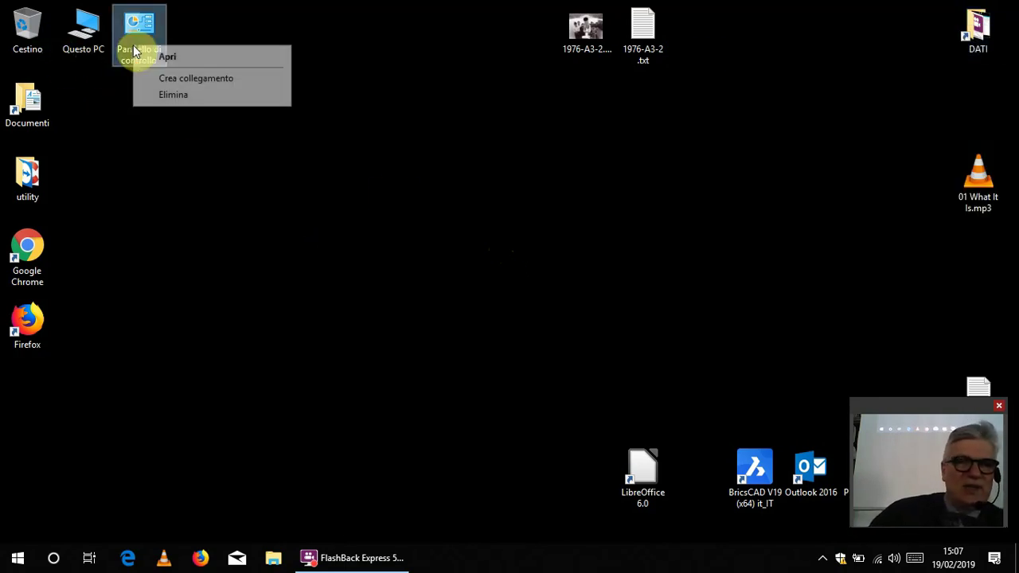
pyautogui.click(31, 114)
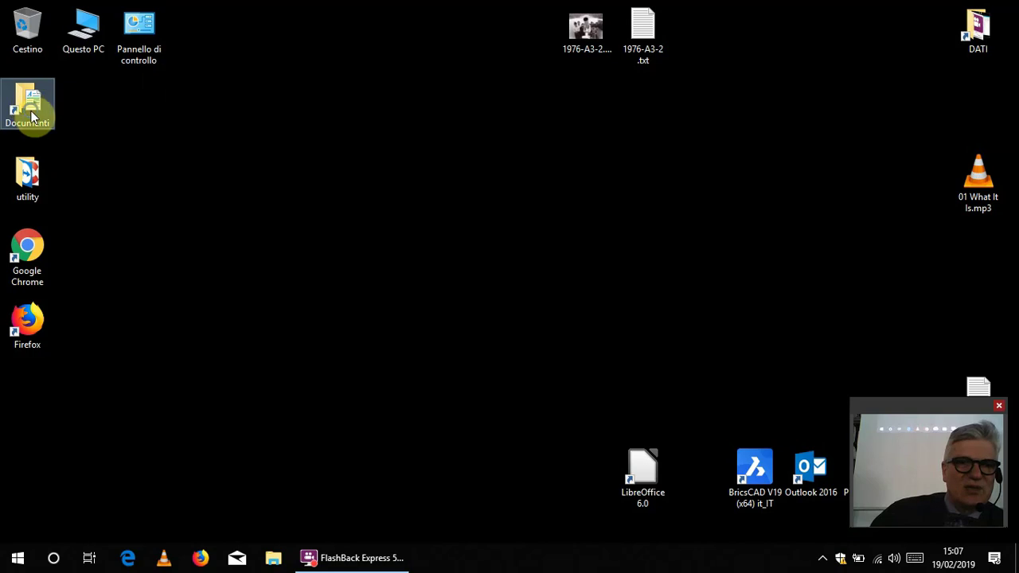
pyautogui.rightClick(31, 113)
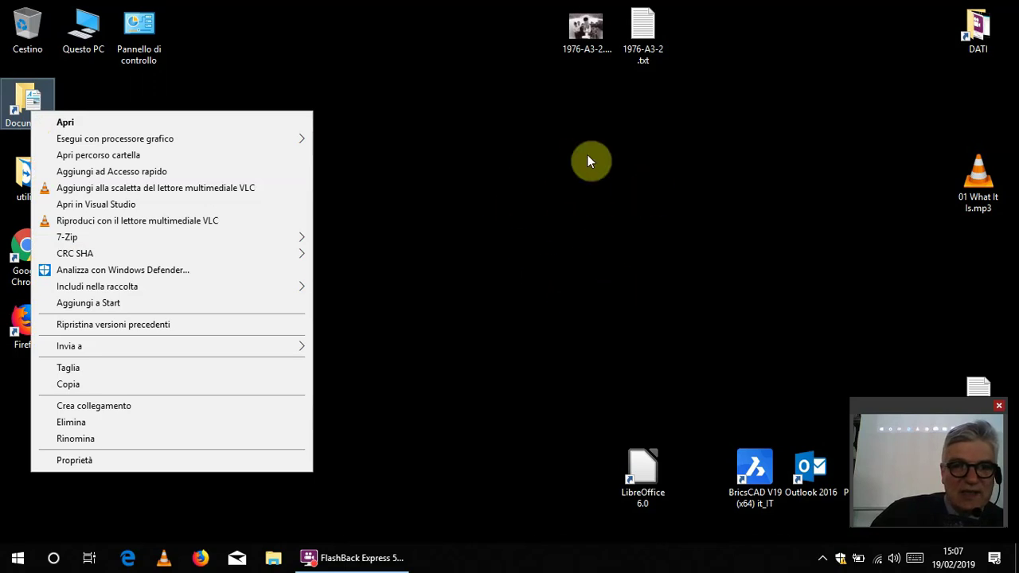
pyautogui.click(541, 239)
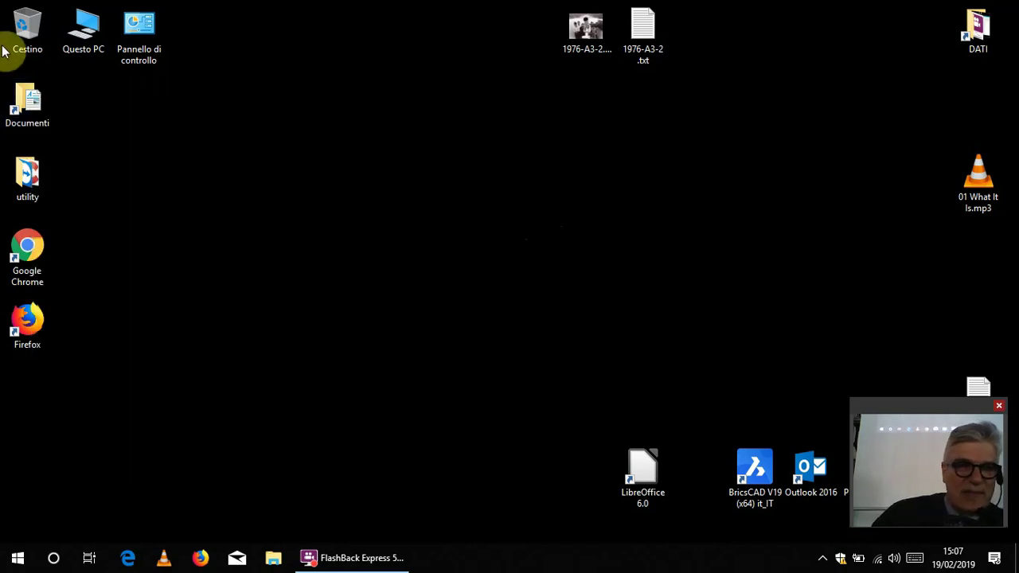
# - Show the Documenti shortcut's context options, open the touch keyboard, and try its Escape function
pyautogui.click(18, 110)
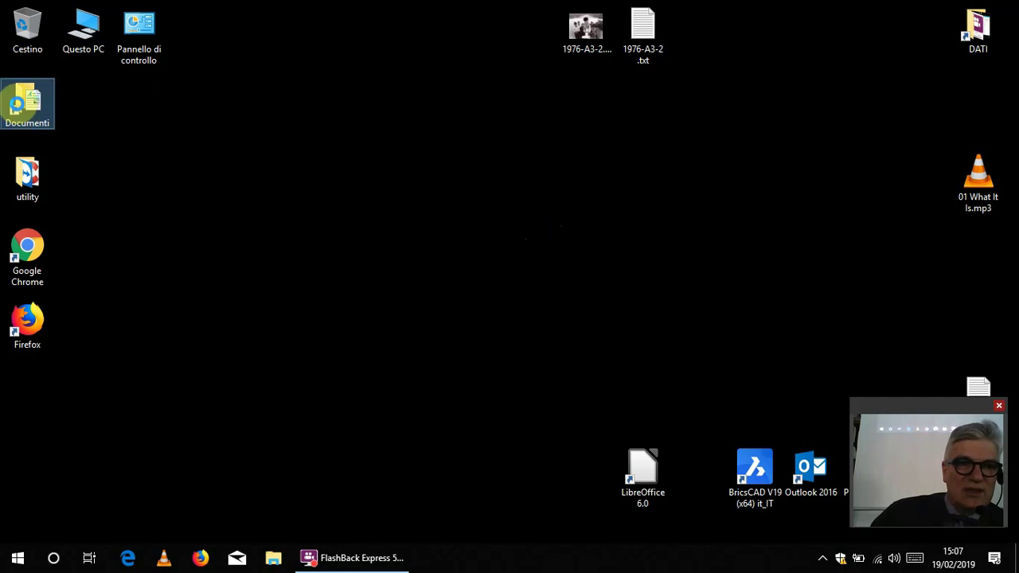
pyautogui.rightClick(18, 107)
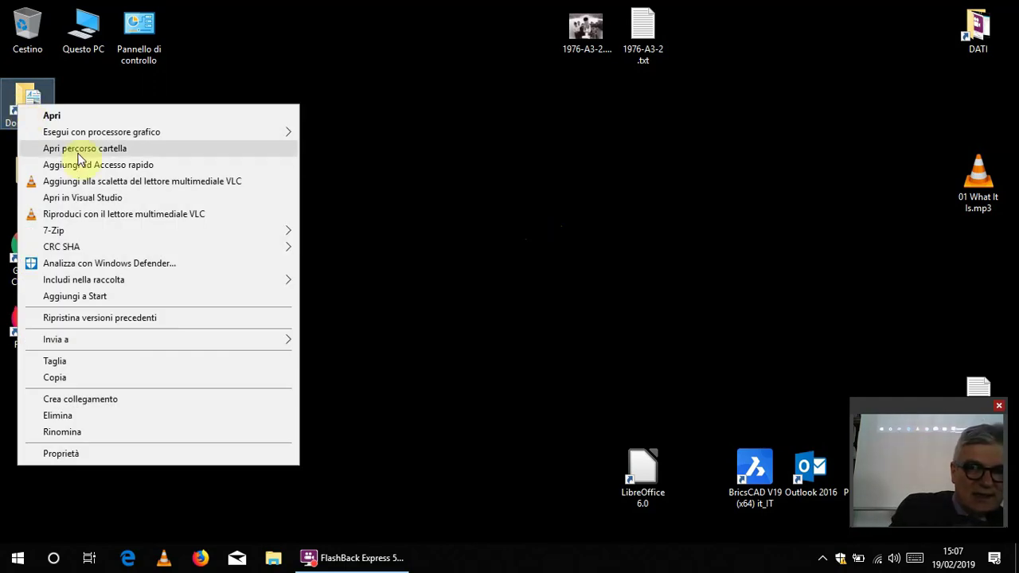
pyautogui.click(914, 558)
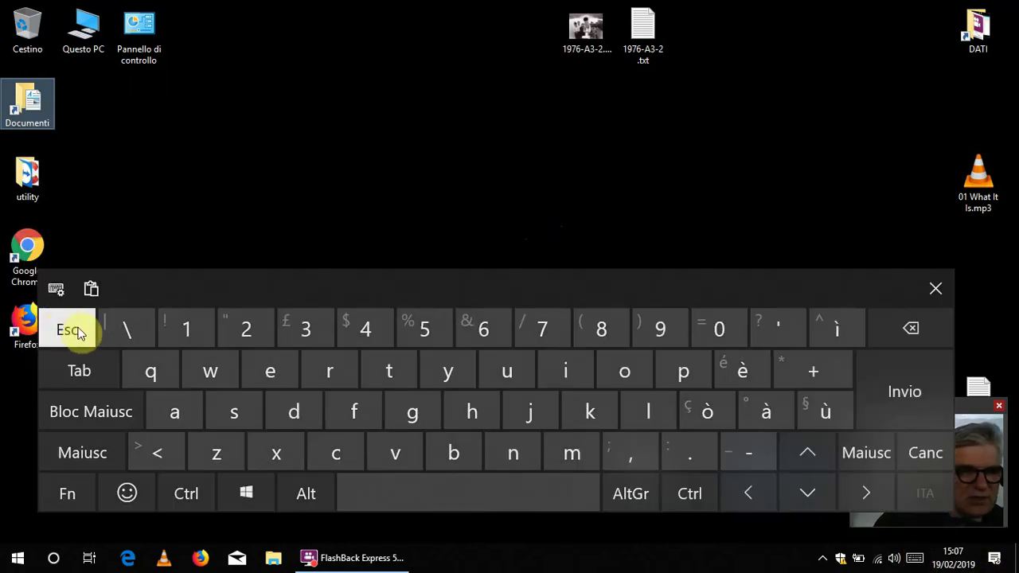
pyautogui.click(72, 333)
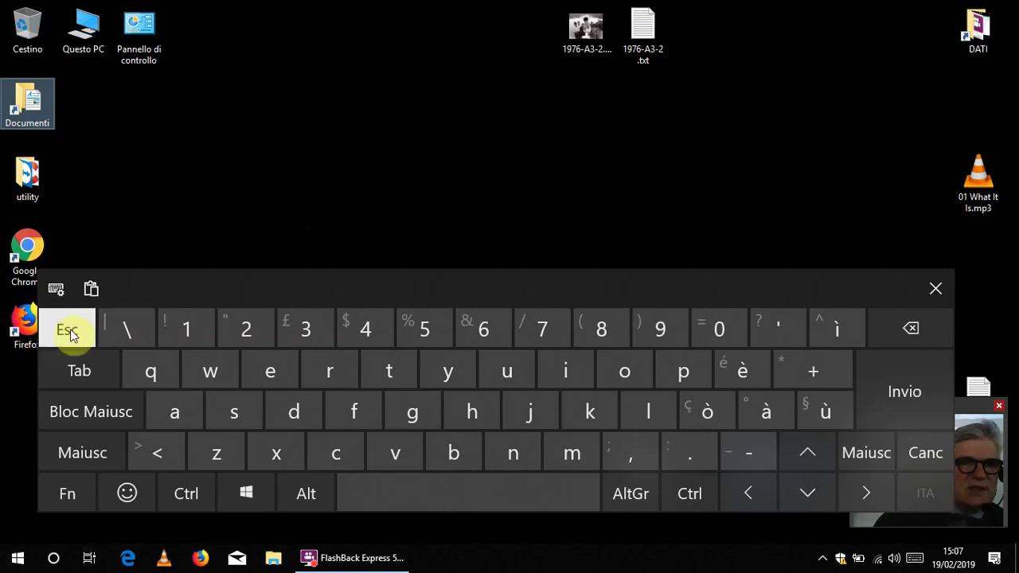
# - Show the Documenti shortcut's context options again, cancel them with the touch keyboard's Escape function, and close the keyboard
pyautogui.click(85, 137)
pyautogui.click(27, 102)
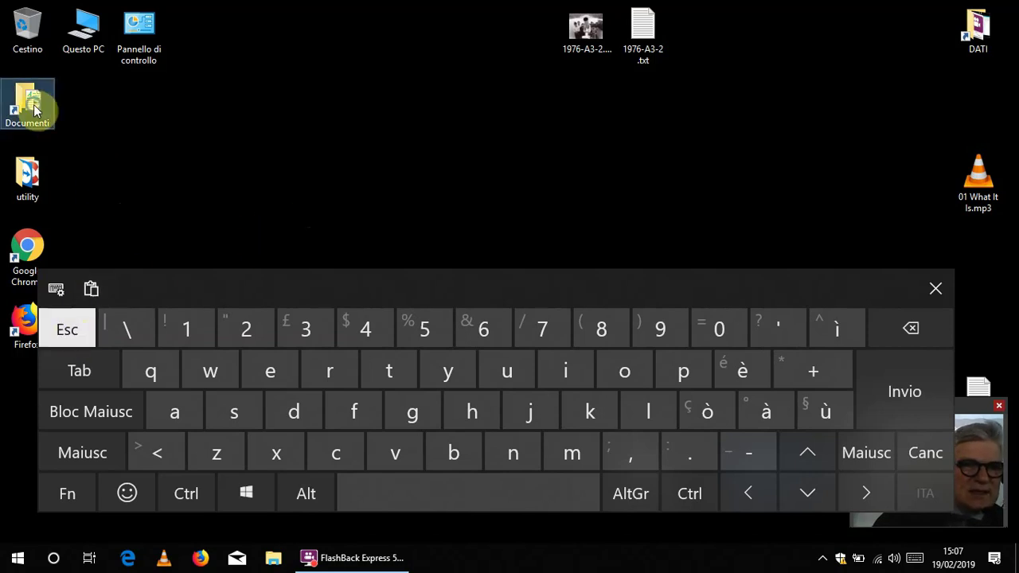
pyautogui.rightClick(35, 104)
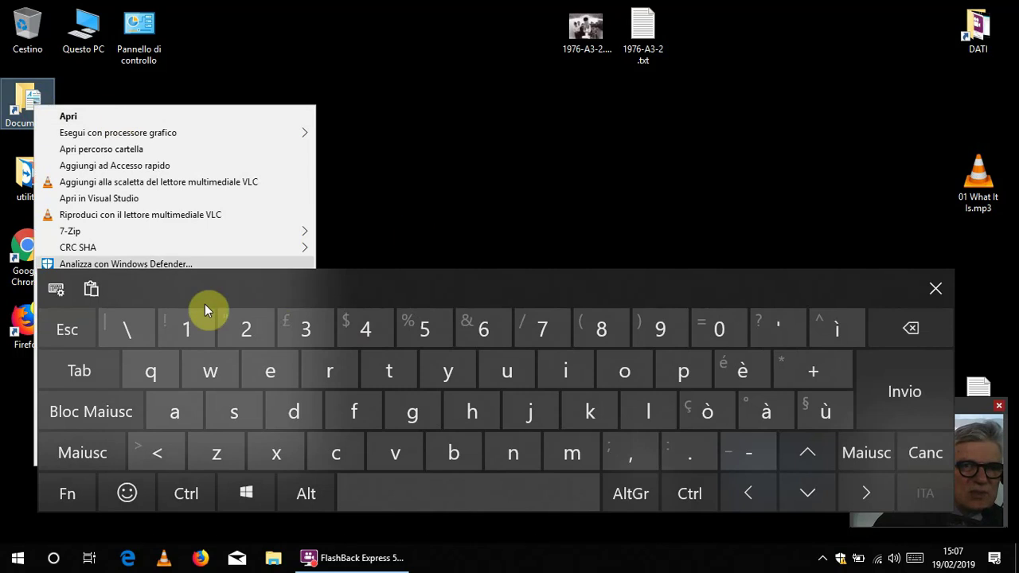
pyautogui.click(68, 333)
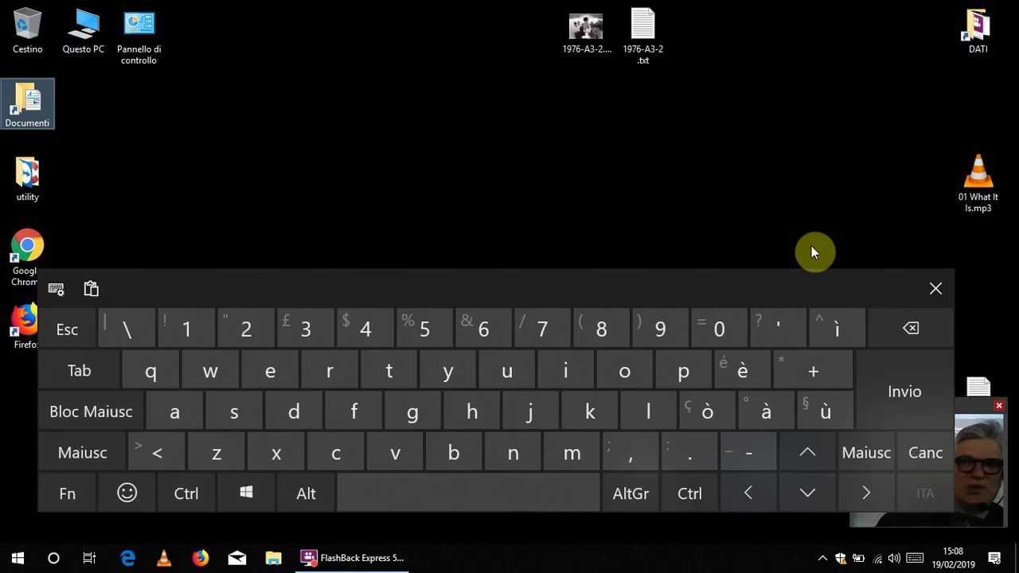
pyautogui.click(936, 290)
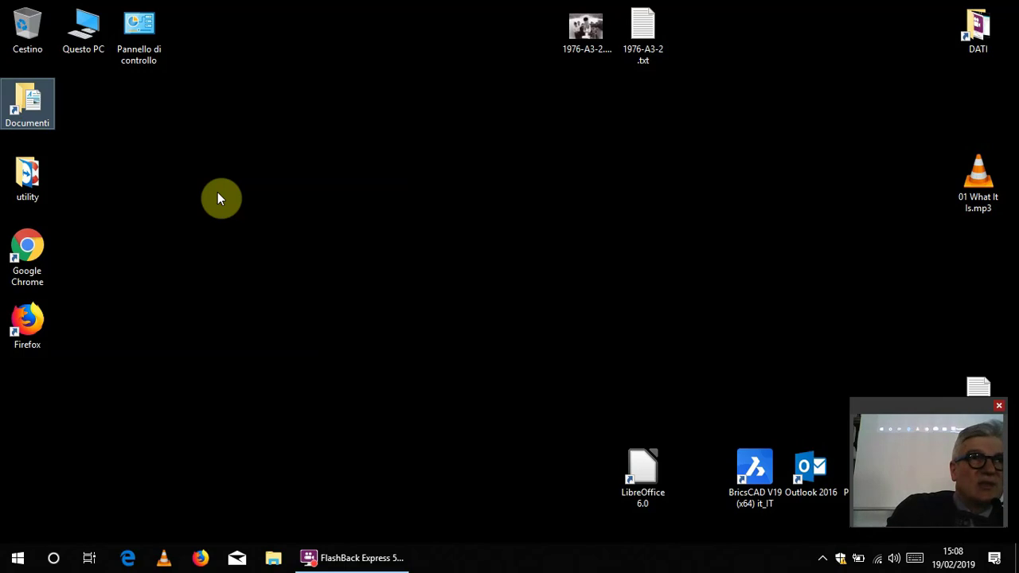
# - Open the Documenti folder from the desktop, look inside Documenti digitalizzati, and return to Documenti
pyautogui.doubleClick(40, 101)
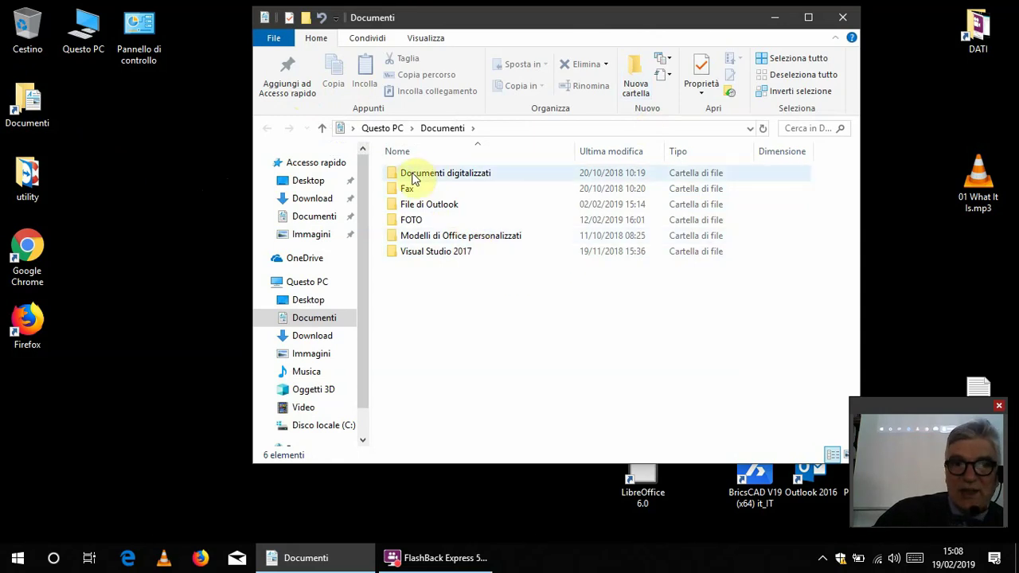
pyautogui.moveTo(422, 177)
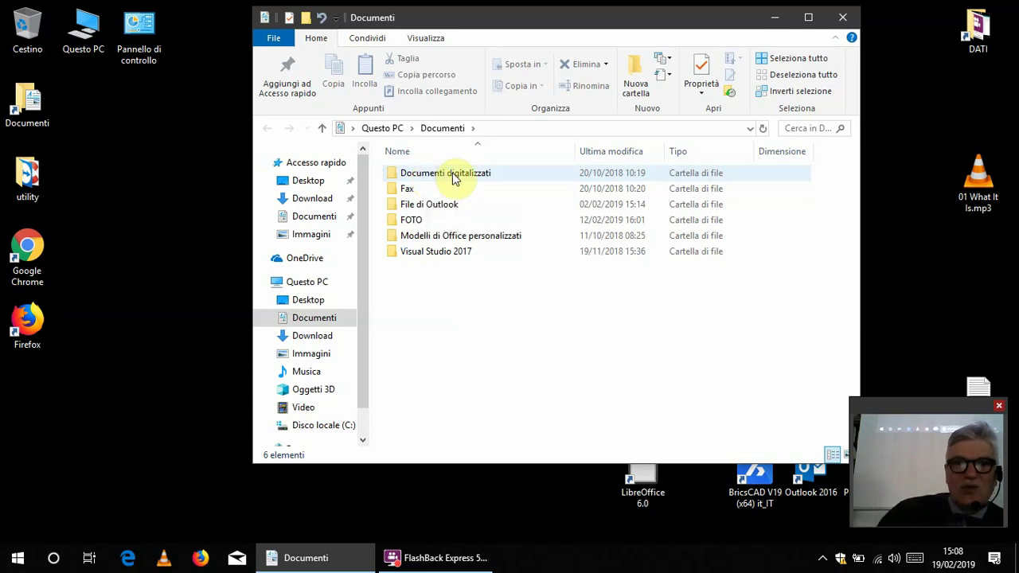
pyautogui.moveTo(454, 179)
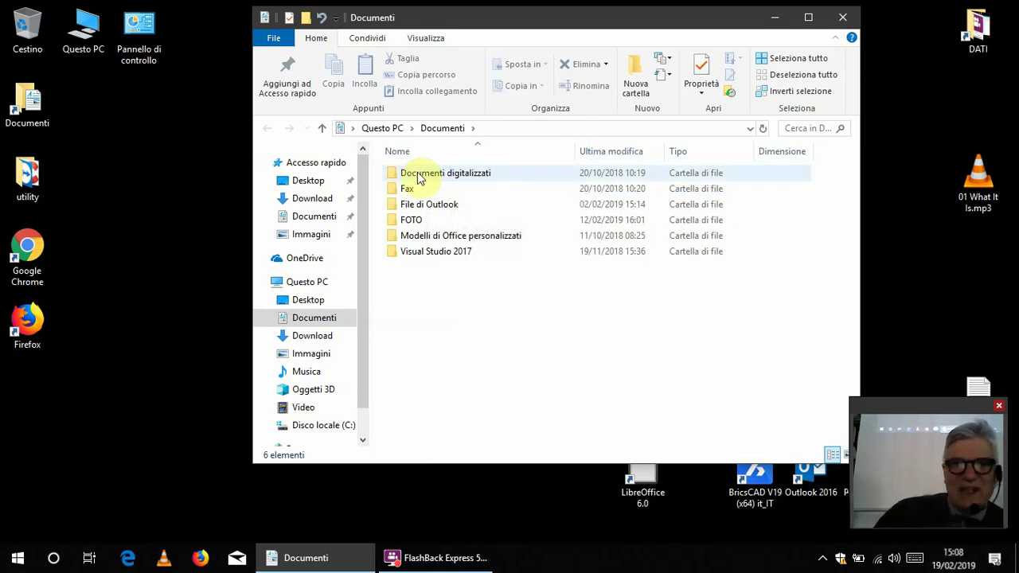
pyautogui.doubleClick(417, 172)
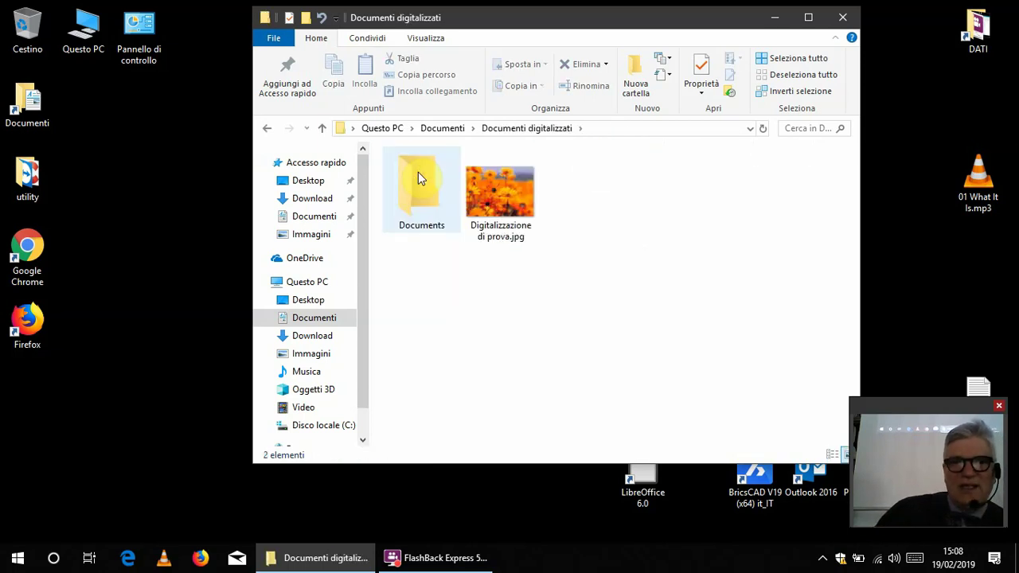
pyautogui.click(268, 129)
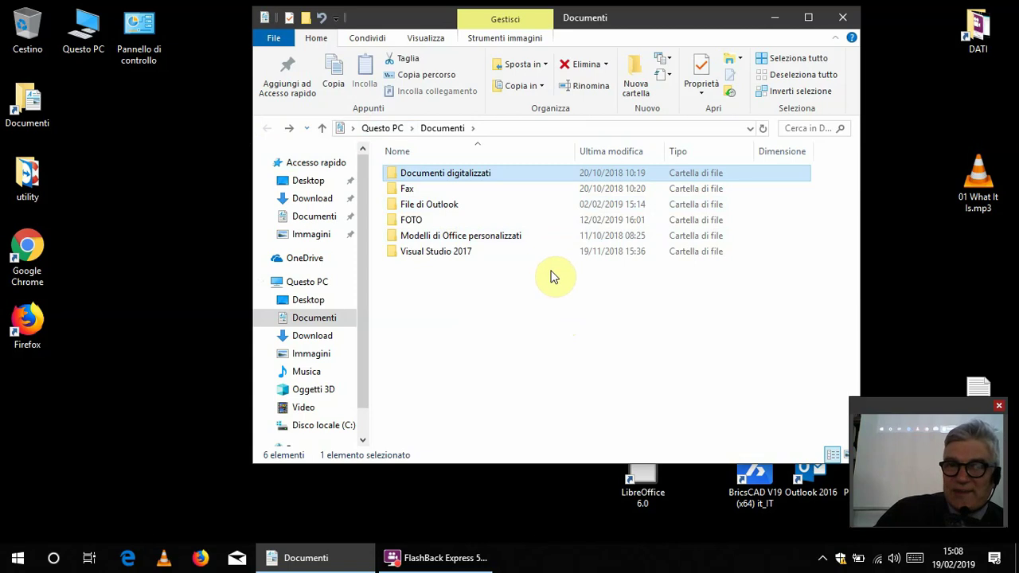
# - Select Visual Studio 2017, Modelli di Office personalizzati, File di Outlook, Documenti digitalizzati and Fax one at a time in Documenti
pyautogui.moveTo(476, 176)
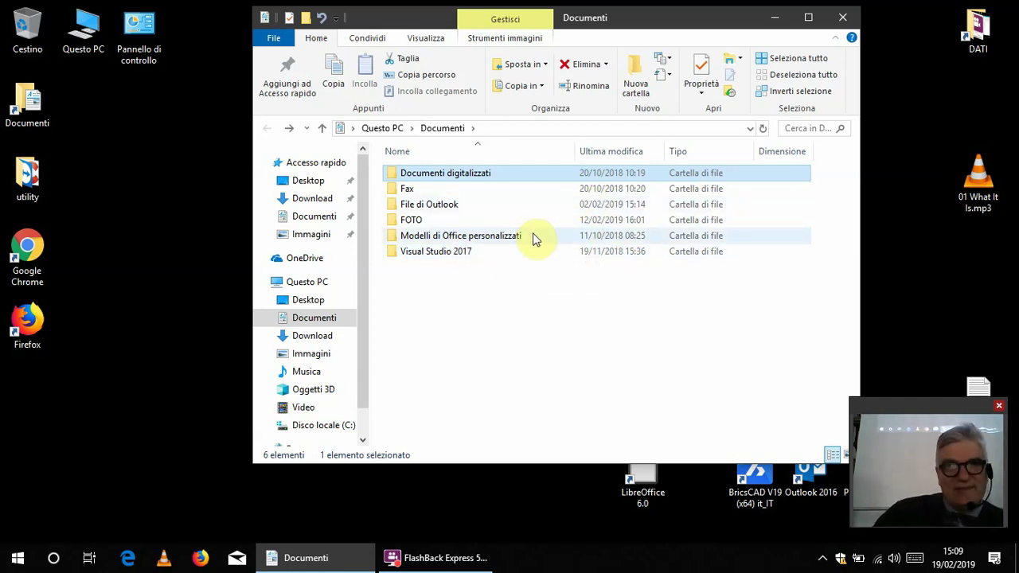
pyautogui.click(463, 250)
pyautogui.click(457, 237)
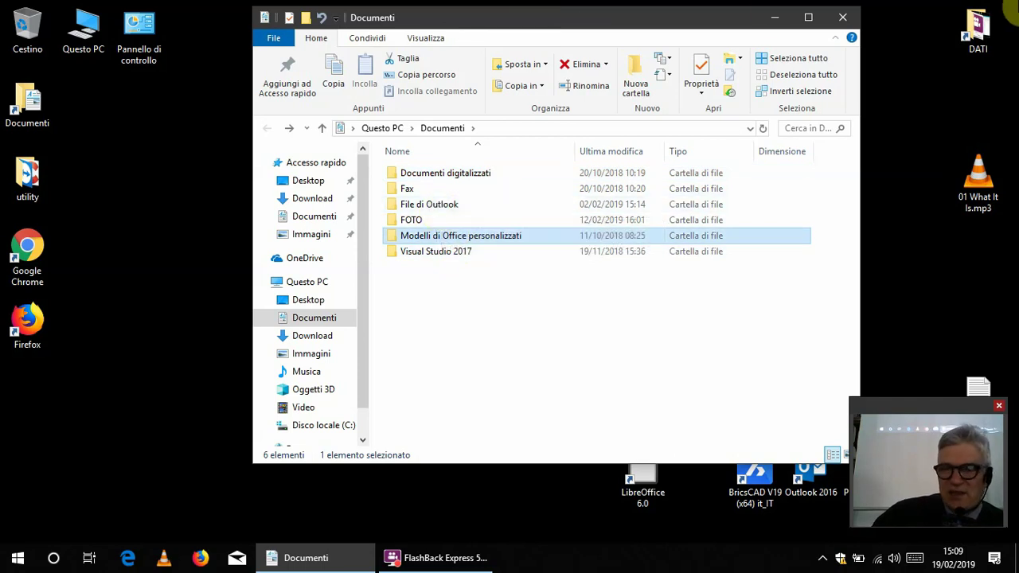
pyautogui.click(450, 205)
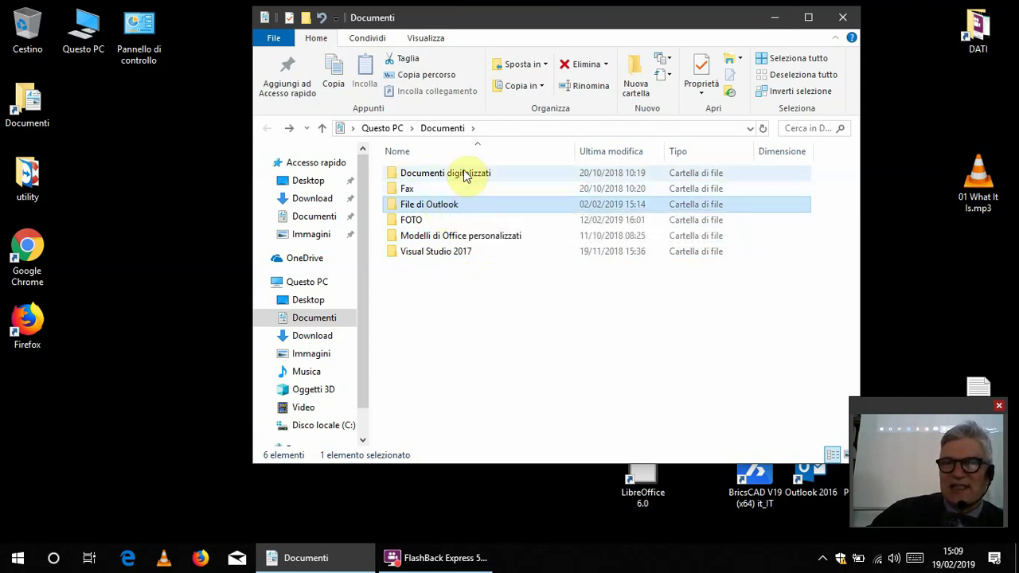
pyautogui.click(467, 173)
pyautogui.click(421, 188)
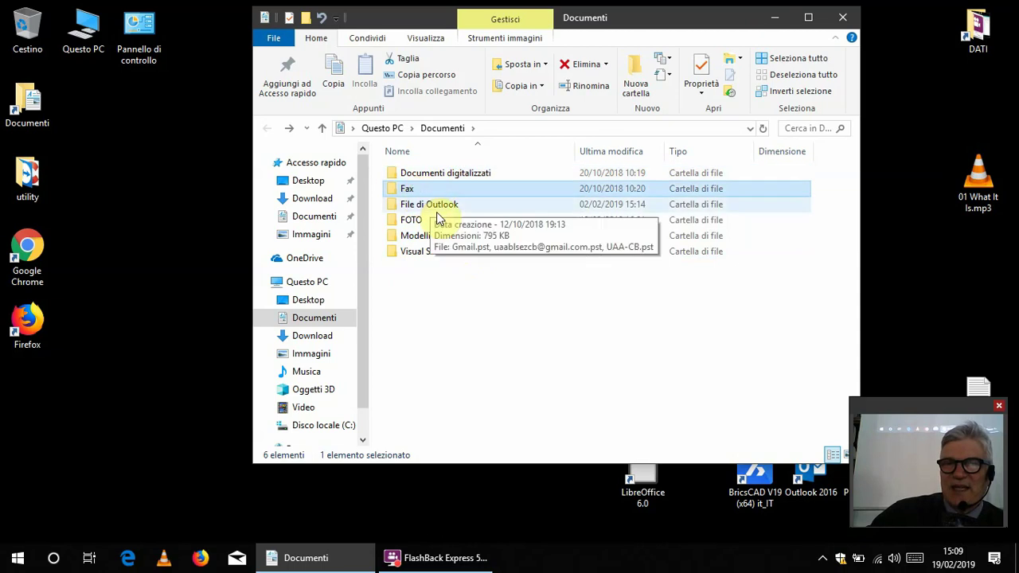
# - Open the File di Outlook folder in Documenti, return to Documenti, and close the folder window
pyautogui.click(440, 206)
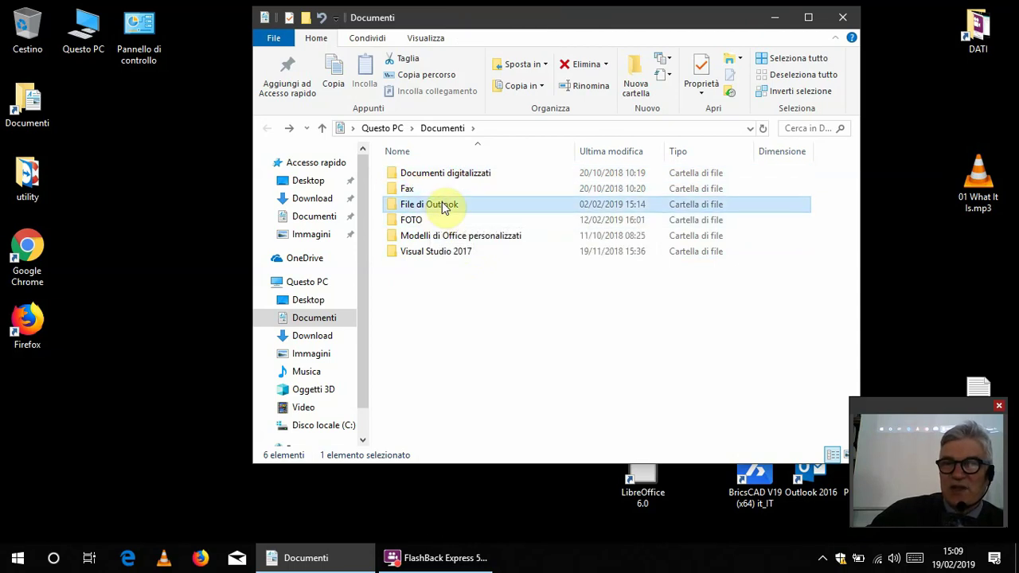
pyautogui.doubleClick(444, 205)
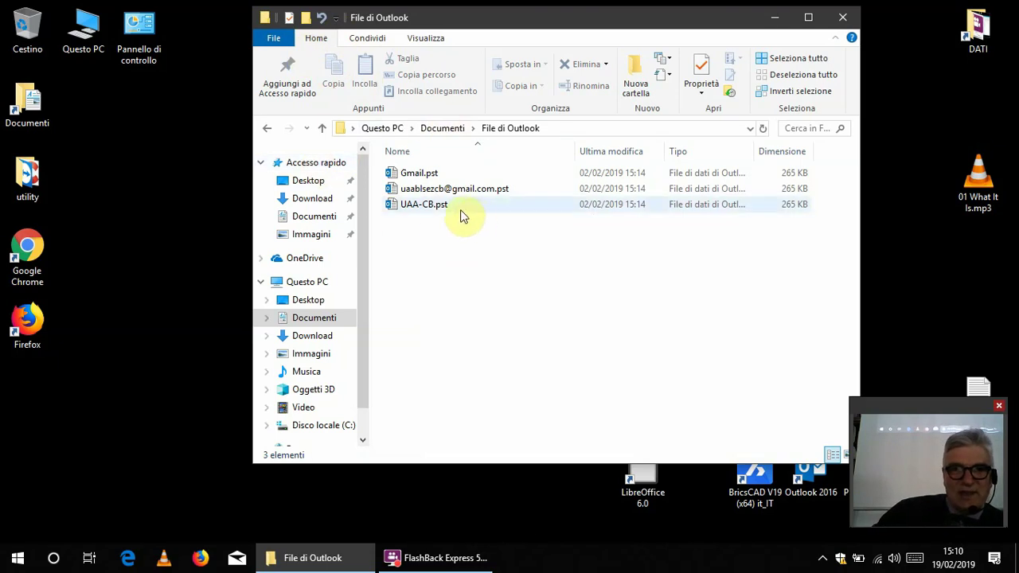
pyautogui.click(265, 128)
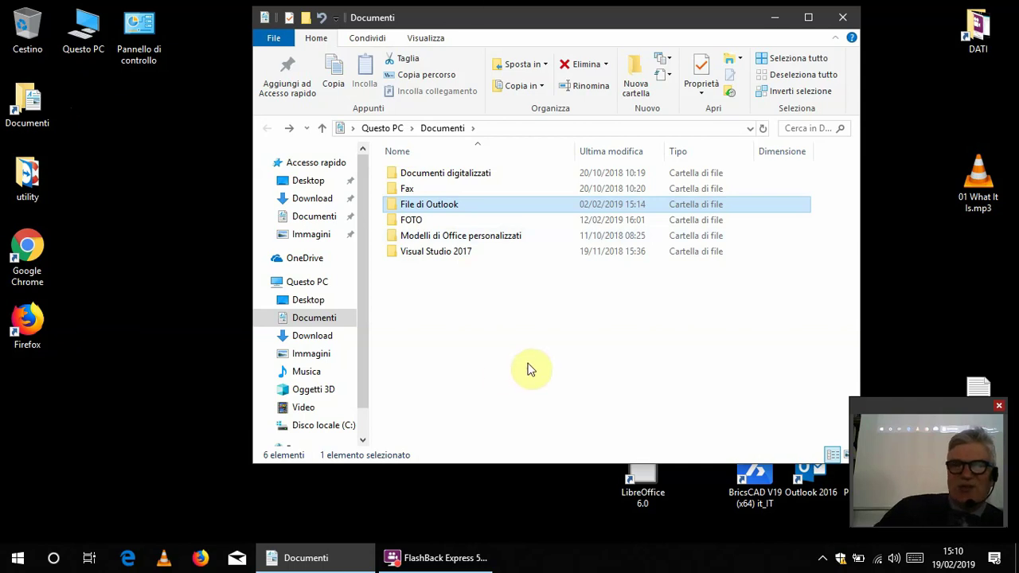
pyautogui.click(845, 20)
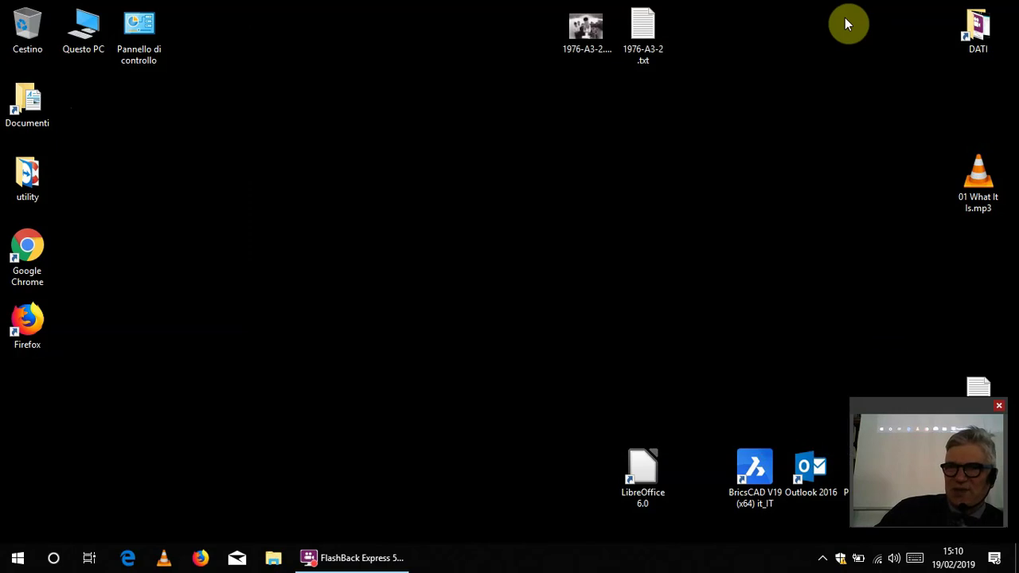
# - Open Documenti digitalizzati through the desktop's Documenti shortcut, view the image Digitalizzazione di prova.jpg, and close the image
pyautogui.doubleClick(26, 109)
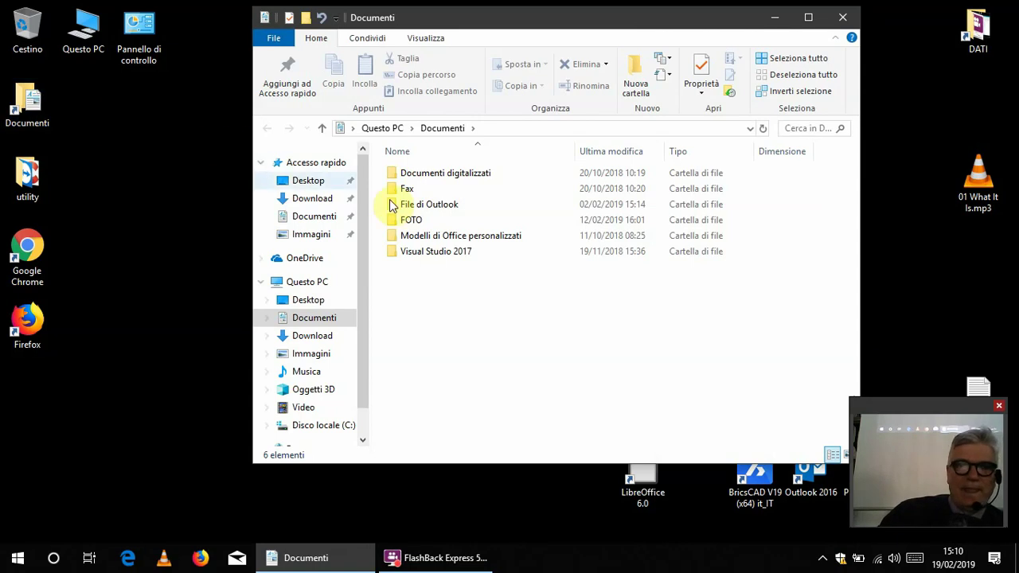
pyautogui.doubleClick(449, 181)
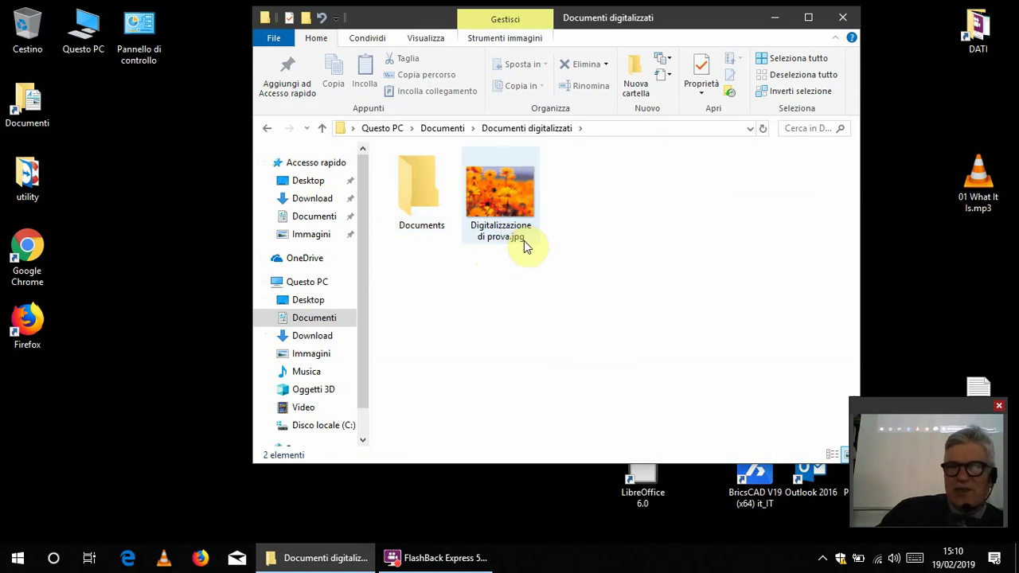
pyautogui.moveTo(518, 223)
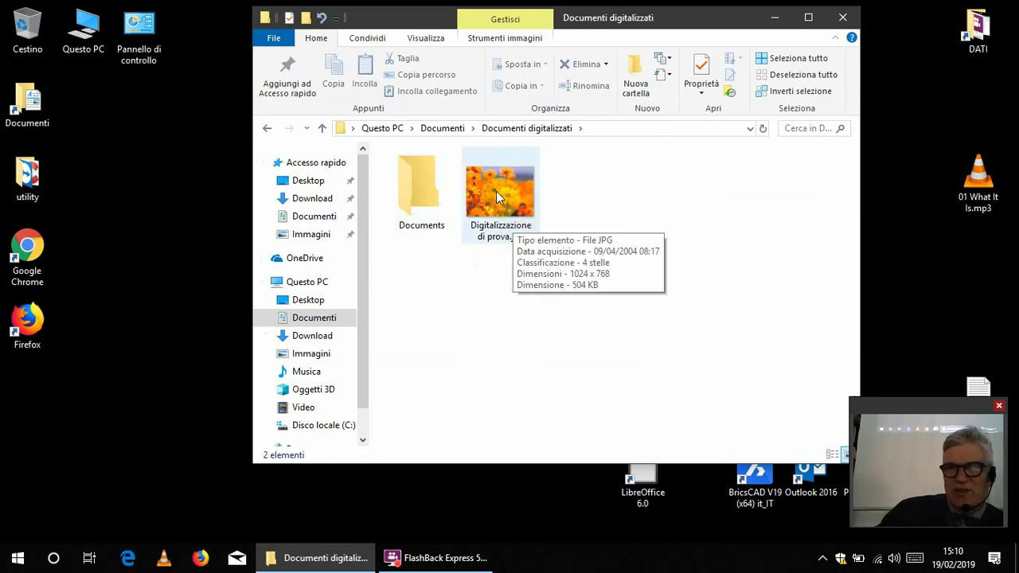
pyautogui.doubleClick(496, 192)
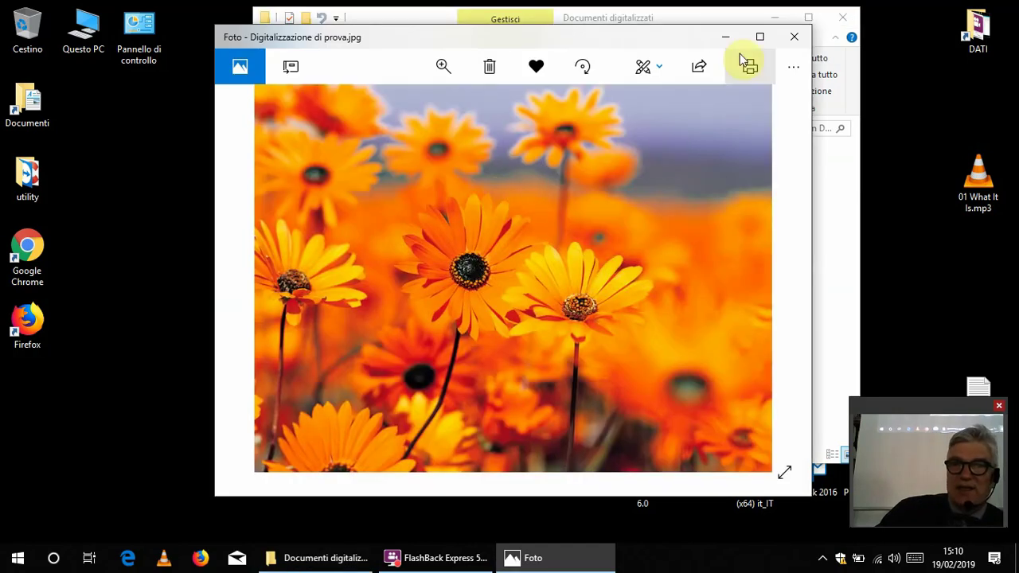
pyautogui.click(794, 36)
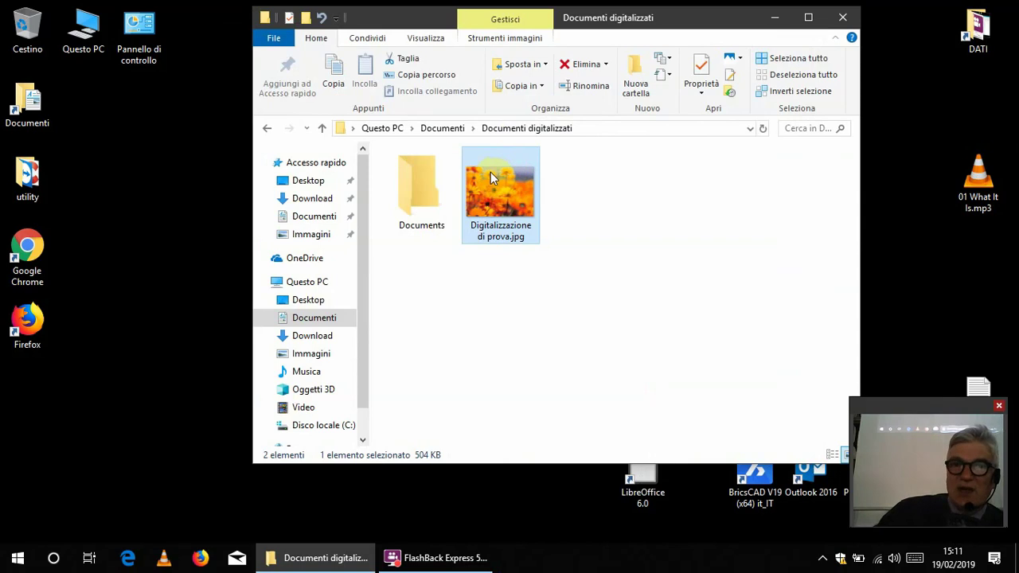
# - View Digitalizzazione di prova.jpg again, and close both the image and the Documenti digitalizzati window
pyautogui.moveTo(498, 188)
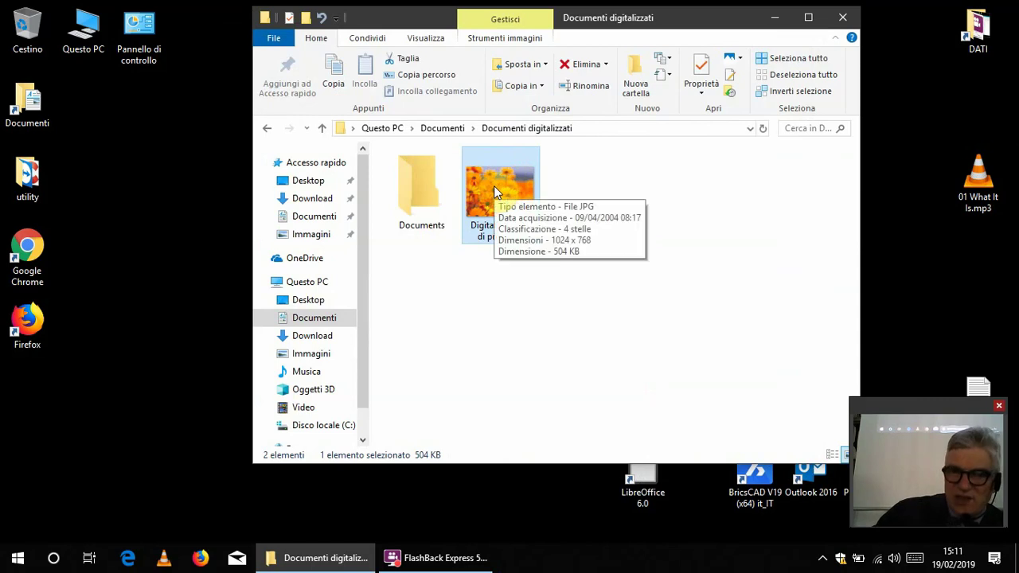
pyautogui.doubleClick(494, 185)
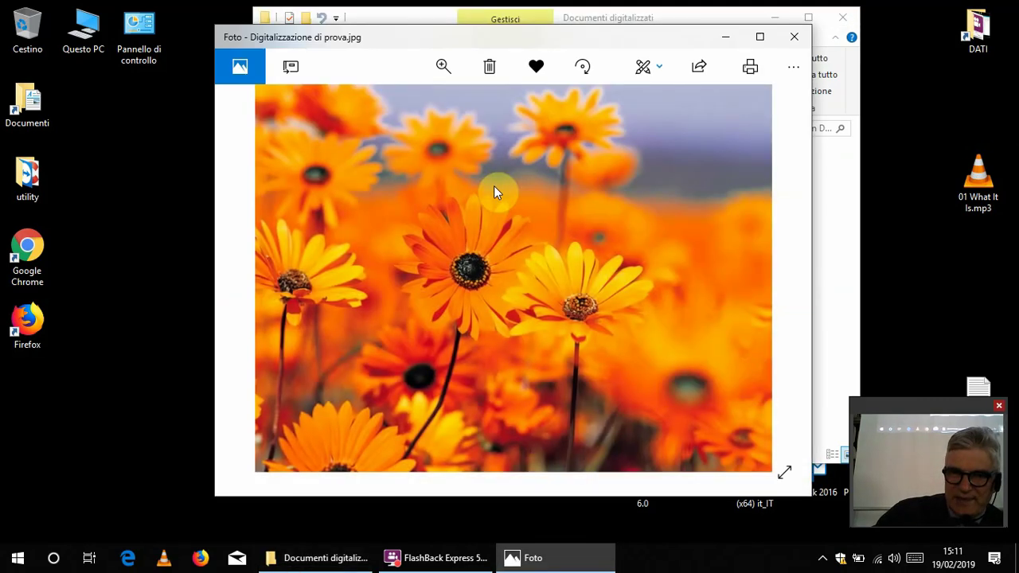
pyautogui.click(795, 37)
pyautogui.click(843, 17)
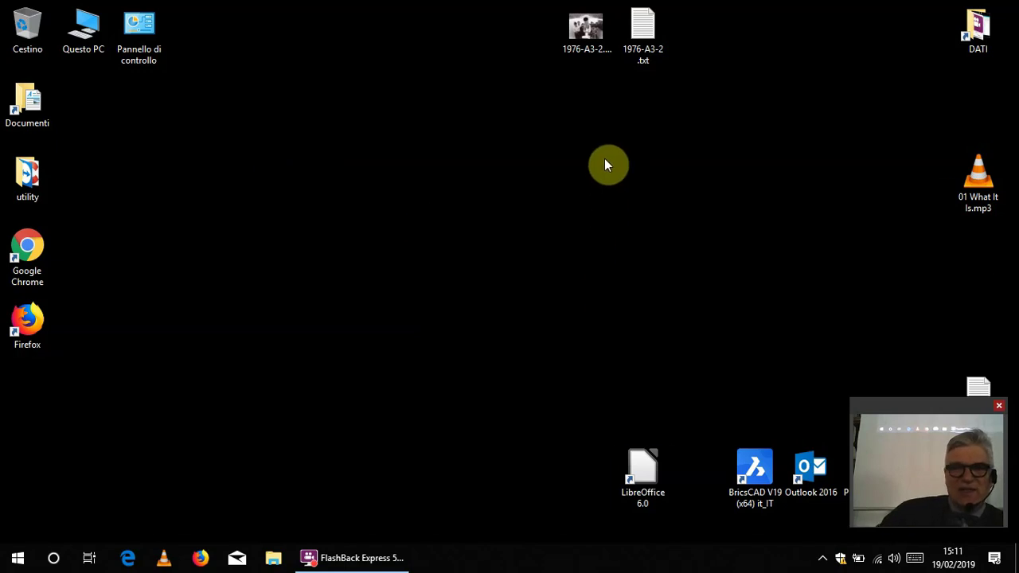
# - Launch LibreOffice 6.0 from the desktop, take its window out of full-screen size, and shrink it from its upper-left corner
pyautogui.click(643, 465)
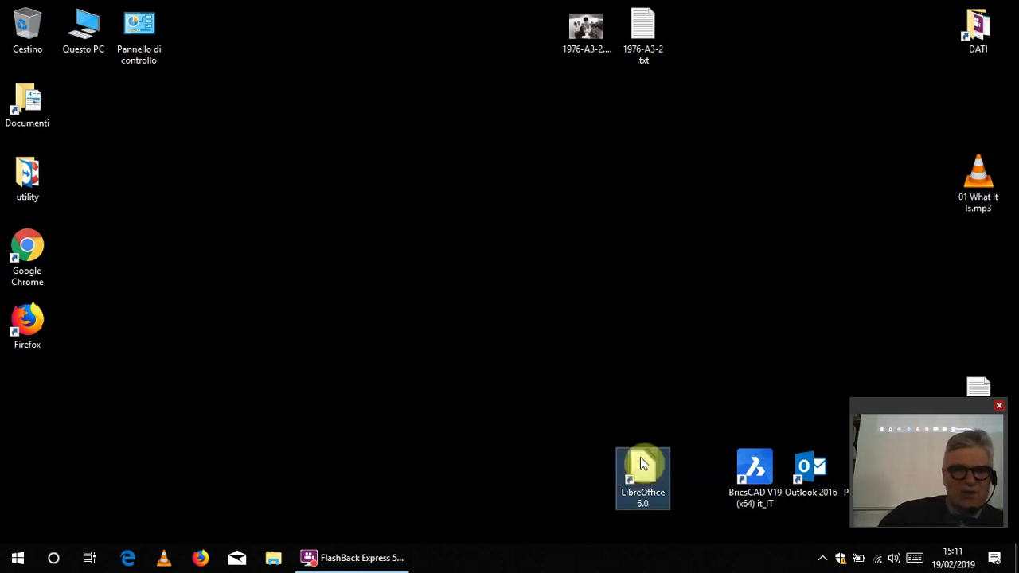
pyautogui.doubleClick(643, 466)
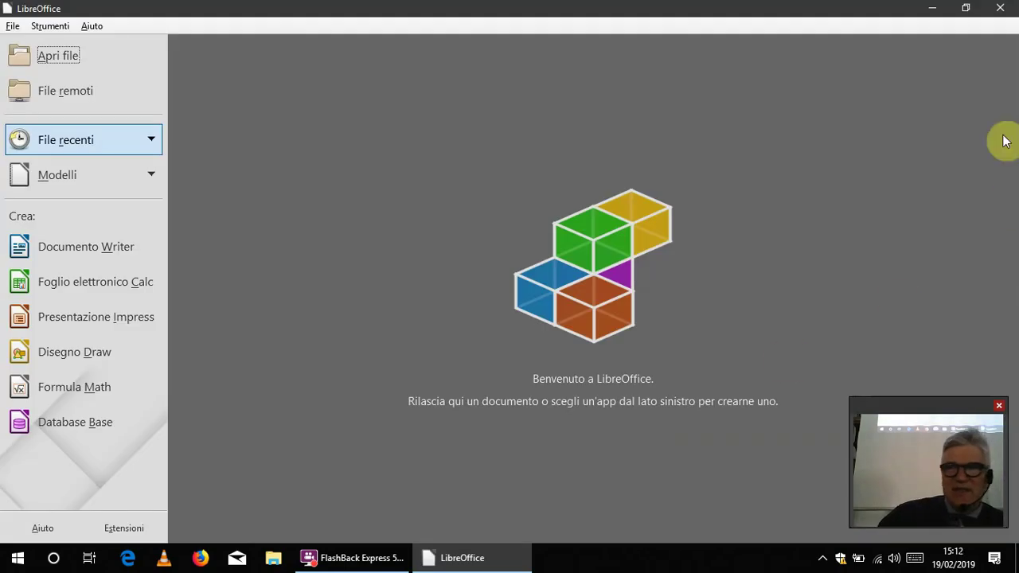
pyautogui.click(967, 9)
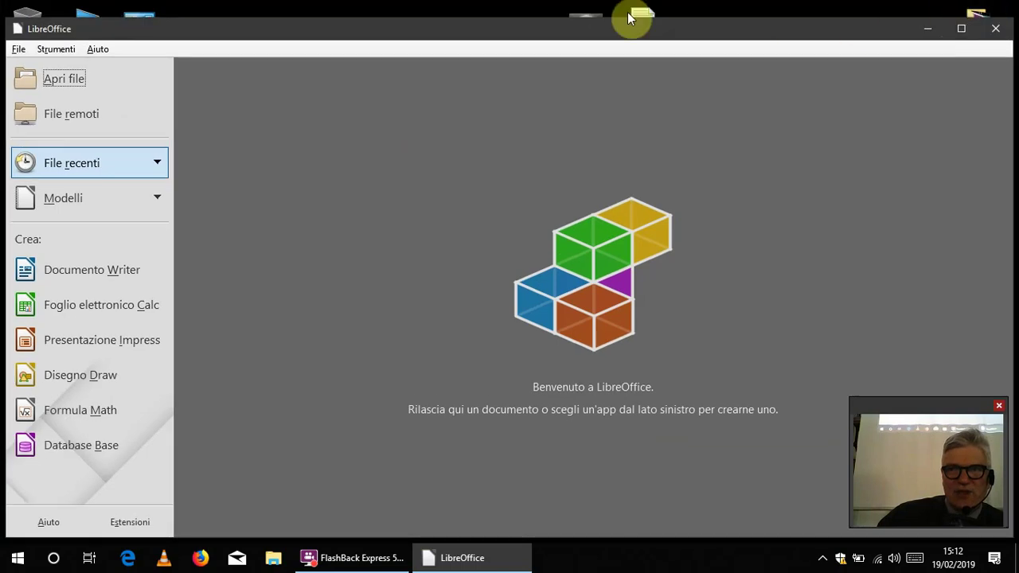
pyautogui.moveTo(3, 19); pyautogui.dragTo(293, 60)
pyautogui.moveTo(484, 71); pyautogui.dragTo(303, 49)
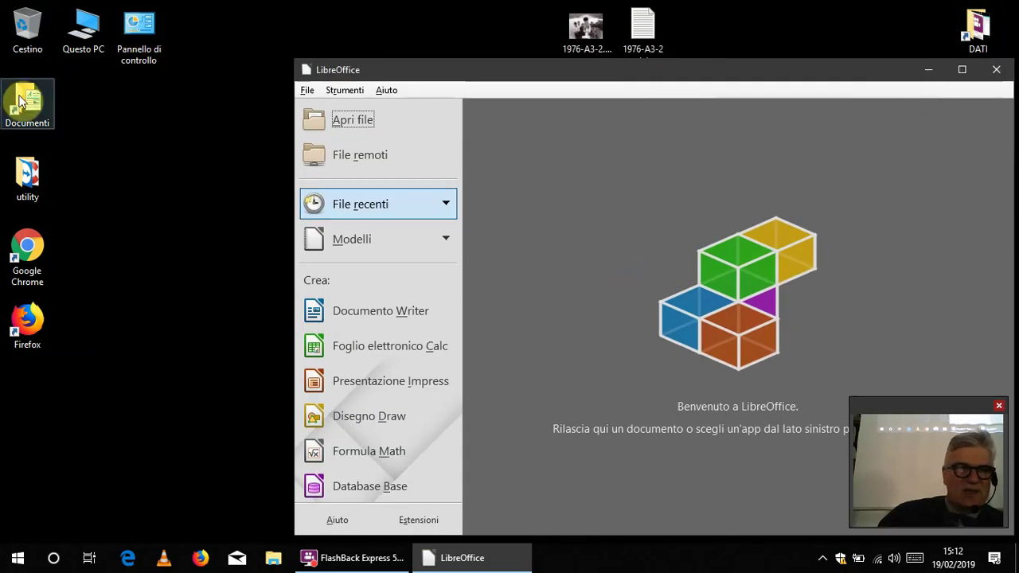
# - Open the Documenti folder from the desktop and move its window so it partly overlaps LibreOffice's left side
pyautogui.click(21, 99)
pyautogui.doubleClick(22, 100)
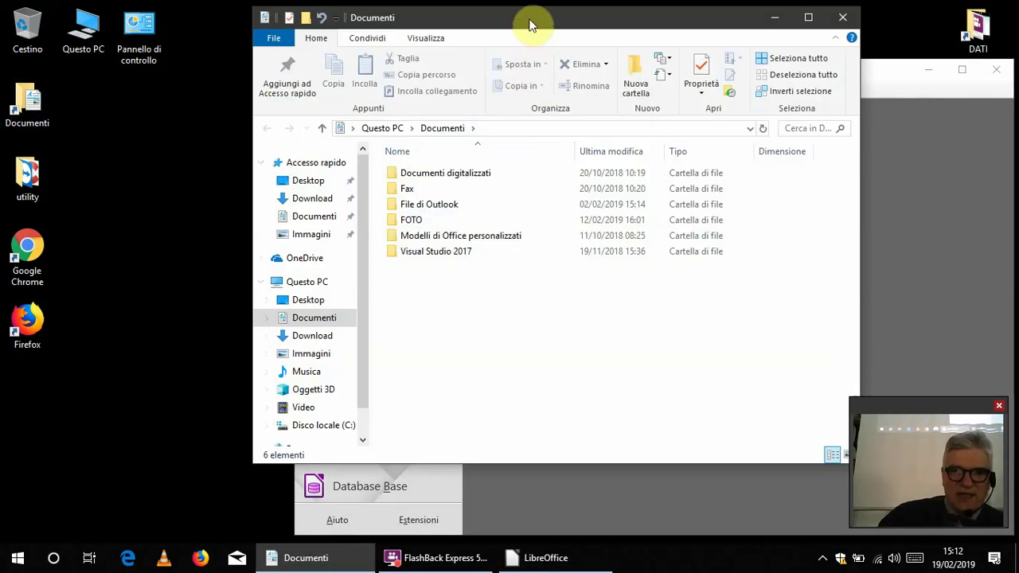
pyautogui.moveTo(532, 24); pyautogui.dragTo(340, 76)
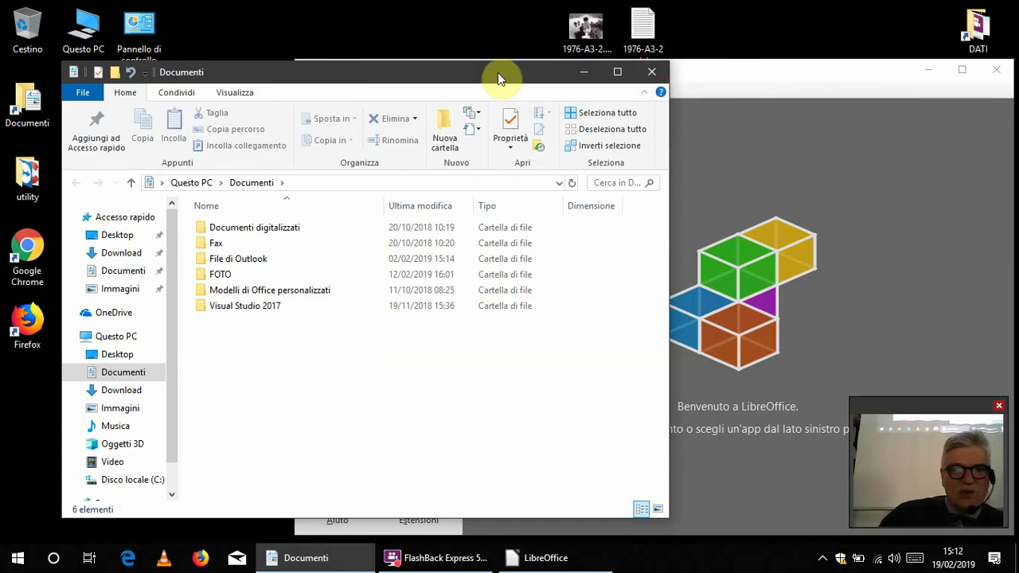
pyautogui.moveTo(501, 72); pyautogui.dragTo(487, 41)
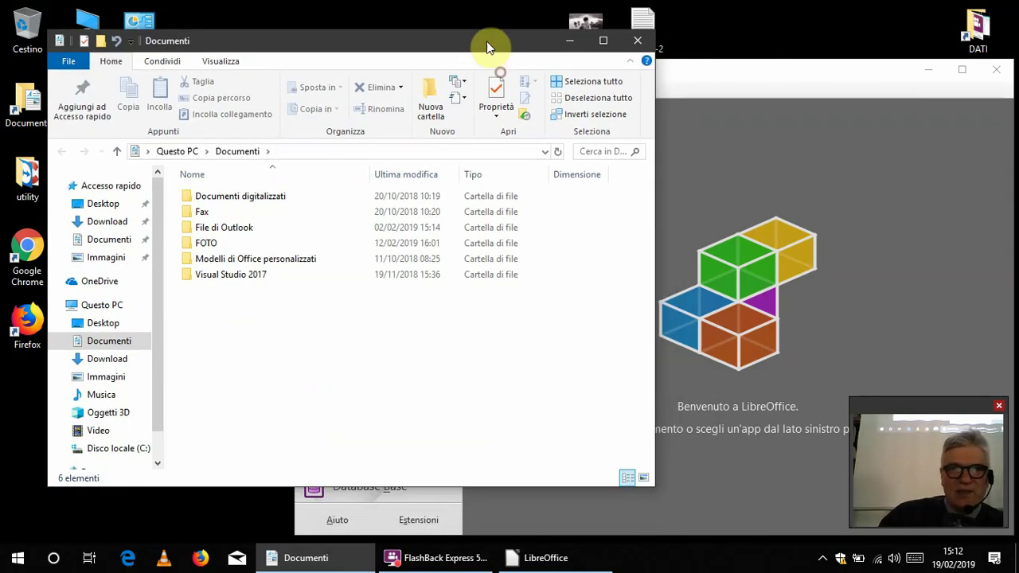
# - Close the Documenti window, move the LibreOffice window up and to the left, and close it
pyautogui.click(640, 43)
pyautogui.moveTo(687, 72); pyautogui.dragTo(530, 16)
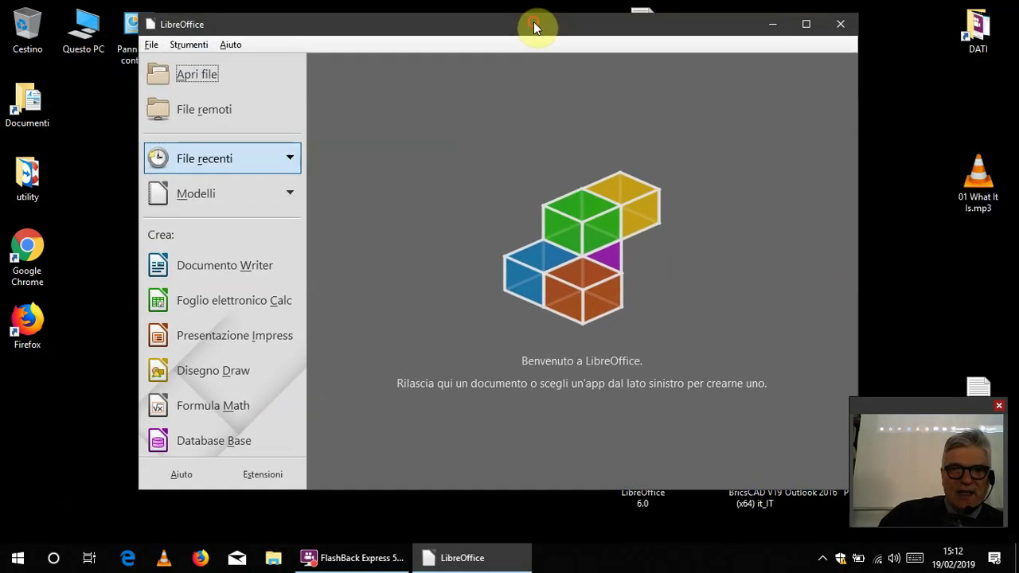
pyautogui.click(843, 26)
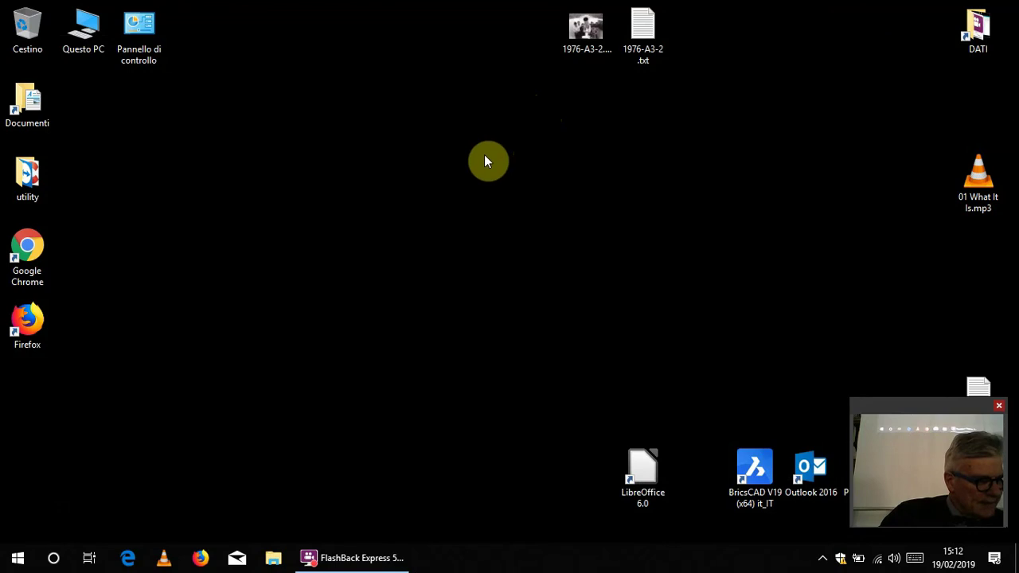
# - Reopen the Documenti folder from the desktop and move its window toward the middle of the desktop
pyautogui.doubleClick(26, 103)
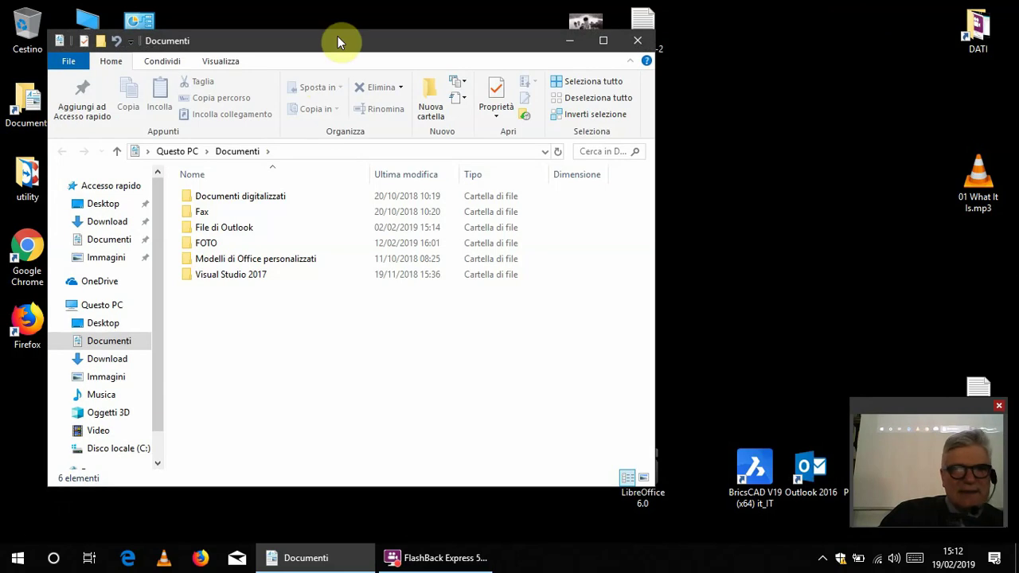
pyautogui.moveTo(341, 37); pyautogui.dragTo(408, 79)
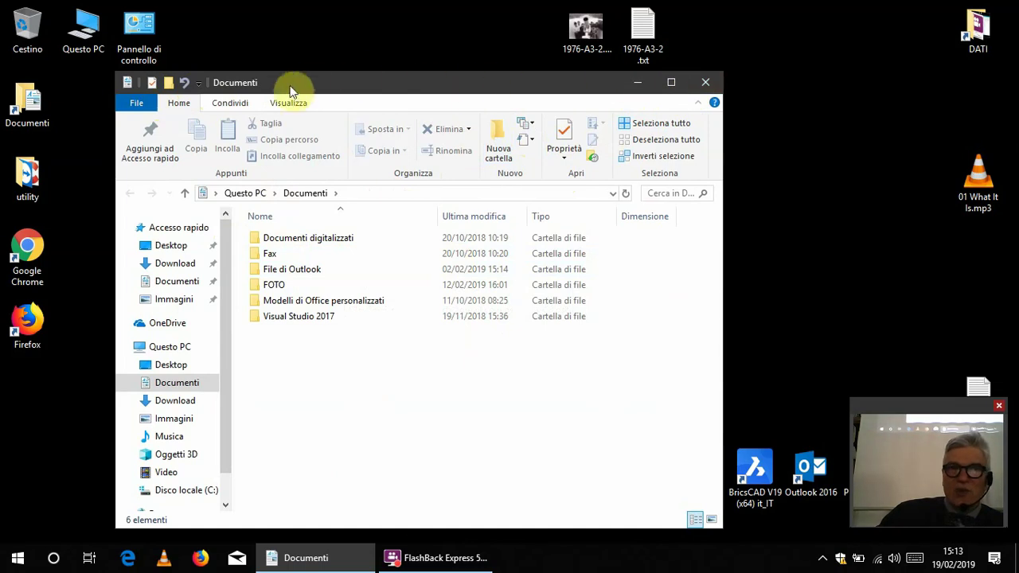
pyautogui.moveTo(365, 88); pyautogui.dragTo(390, 67)
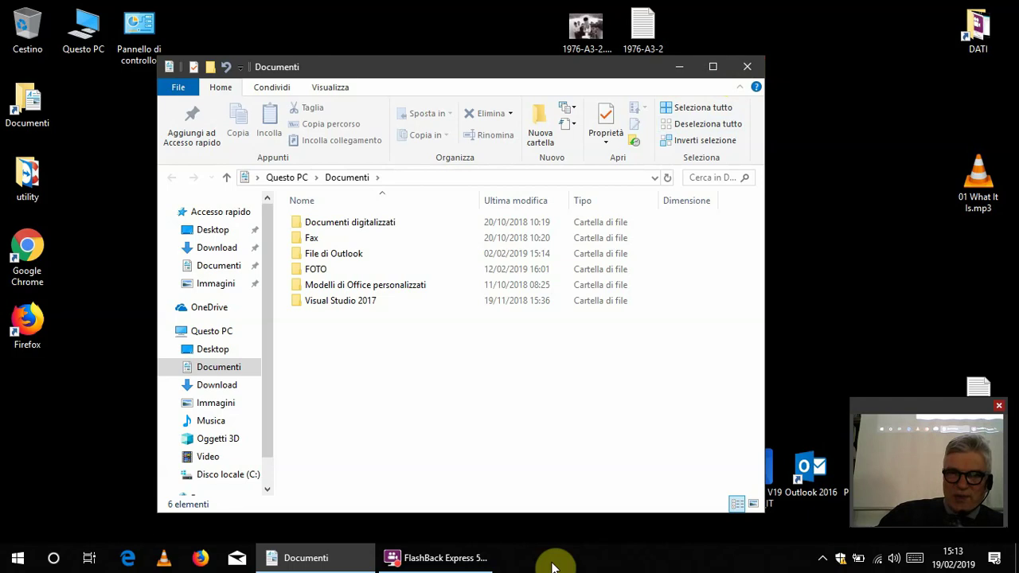
# - Minimise the Documenti window and bring it back, and maximise it and restore its previous size
pyautogui.click(679, 70)
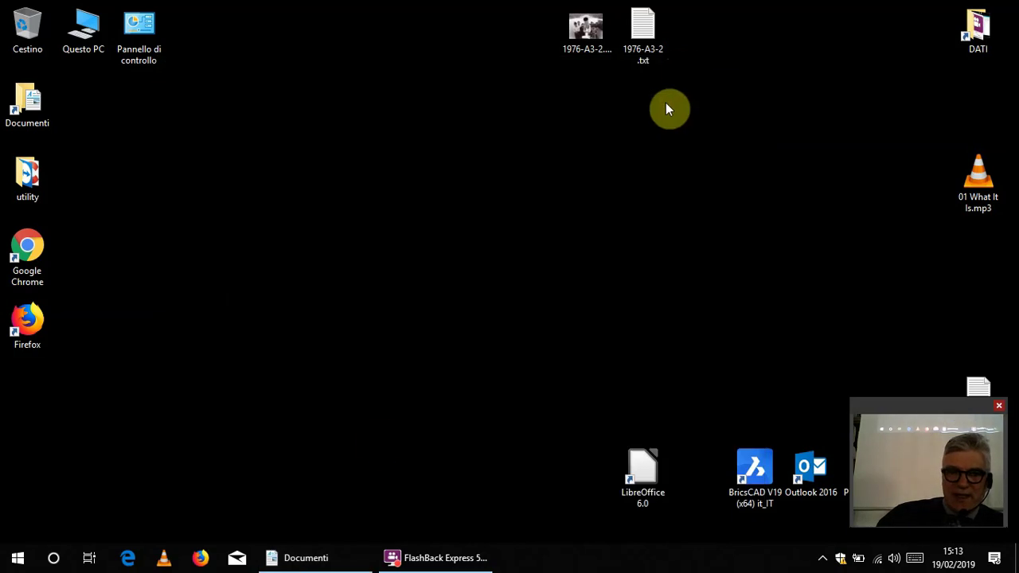
pyautogui.click(325, 558)
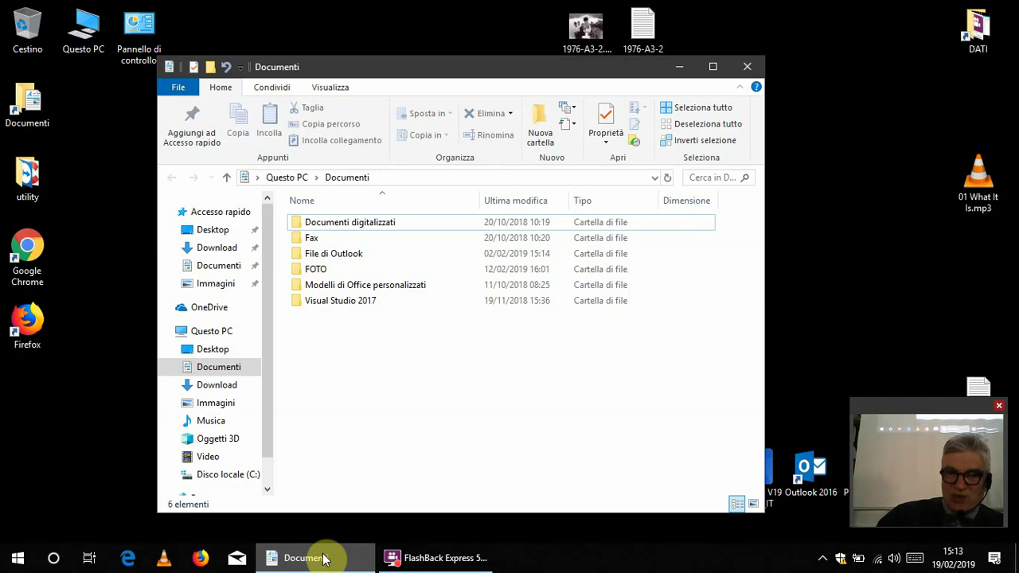
pyautogui.click(714, 68)
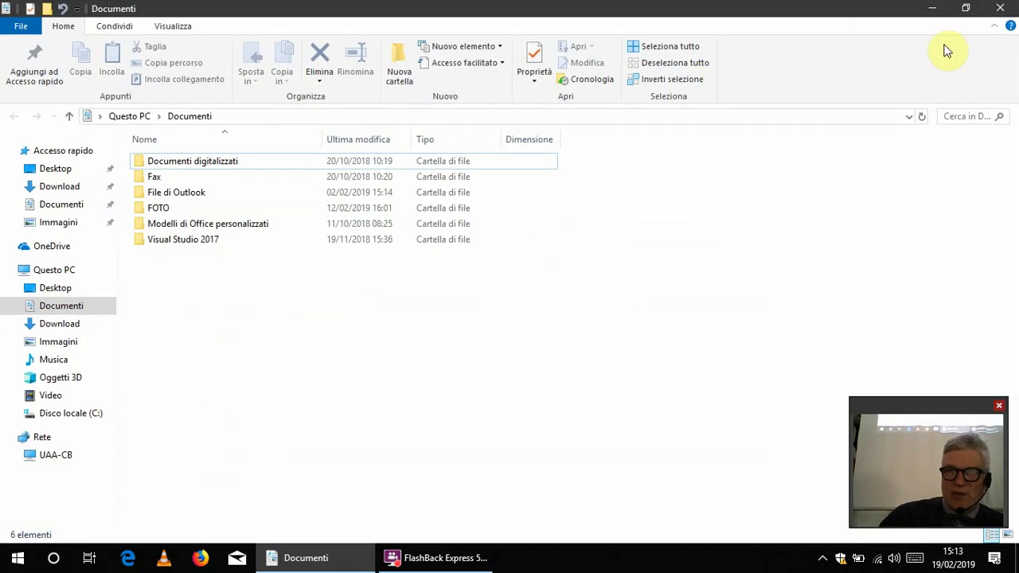
pyautogui.click(966, 9)
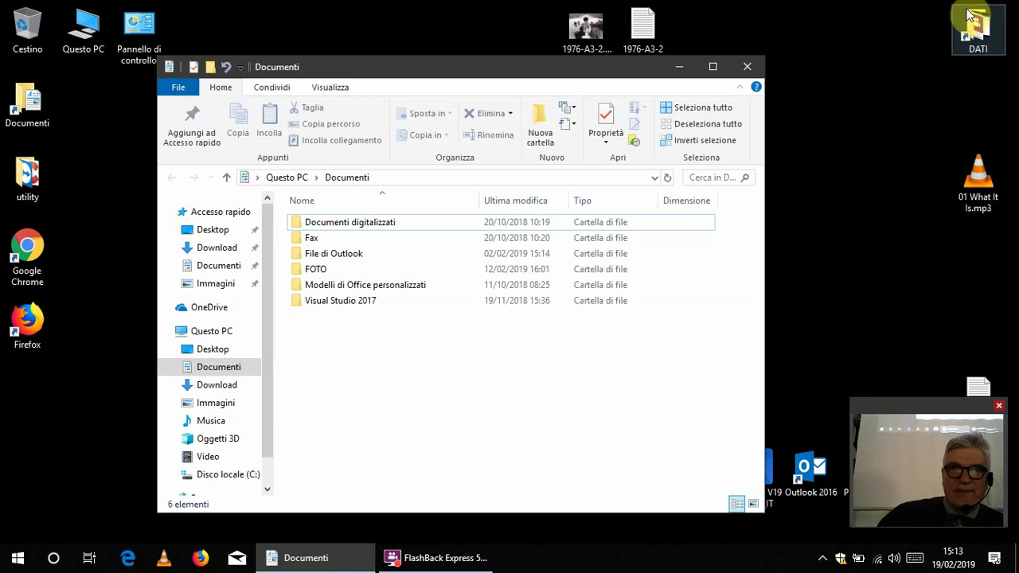
# - Maximise and restore the Documenti window once more, and close it
pyautogui.click(713, 69)
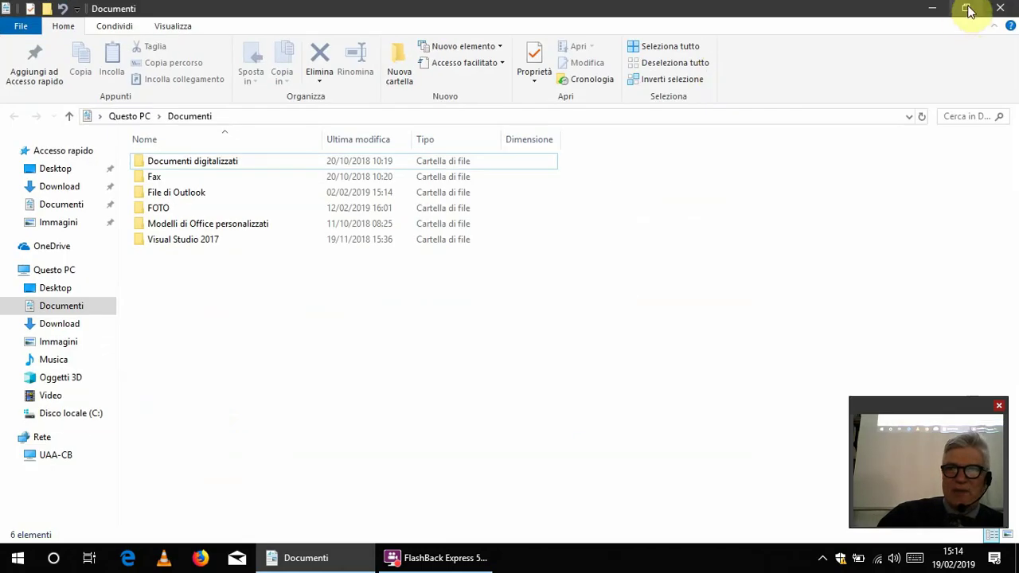
pyautogui.click(969, 11)
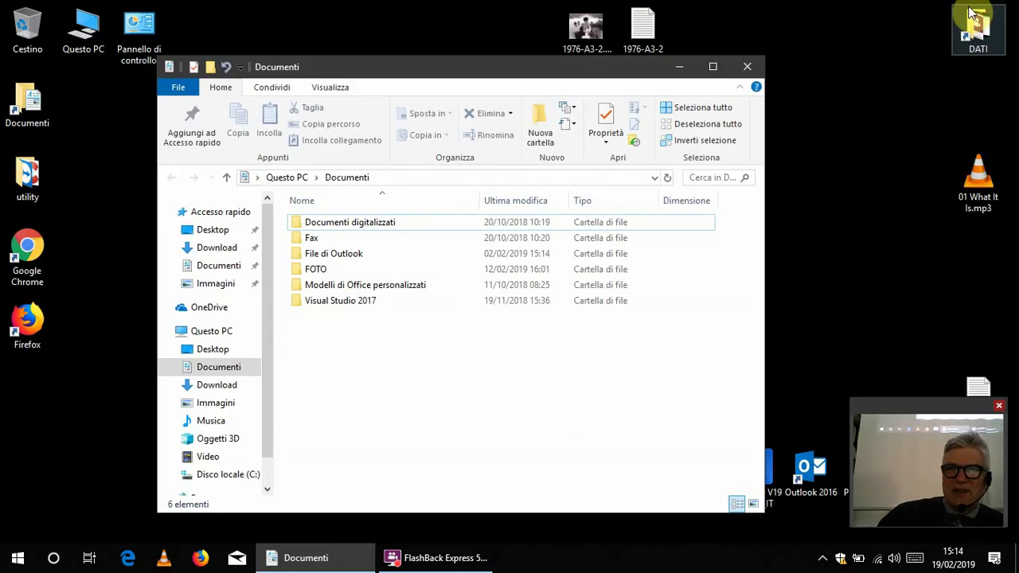
pyautogui.click(745, 67)
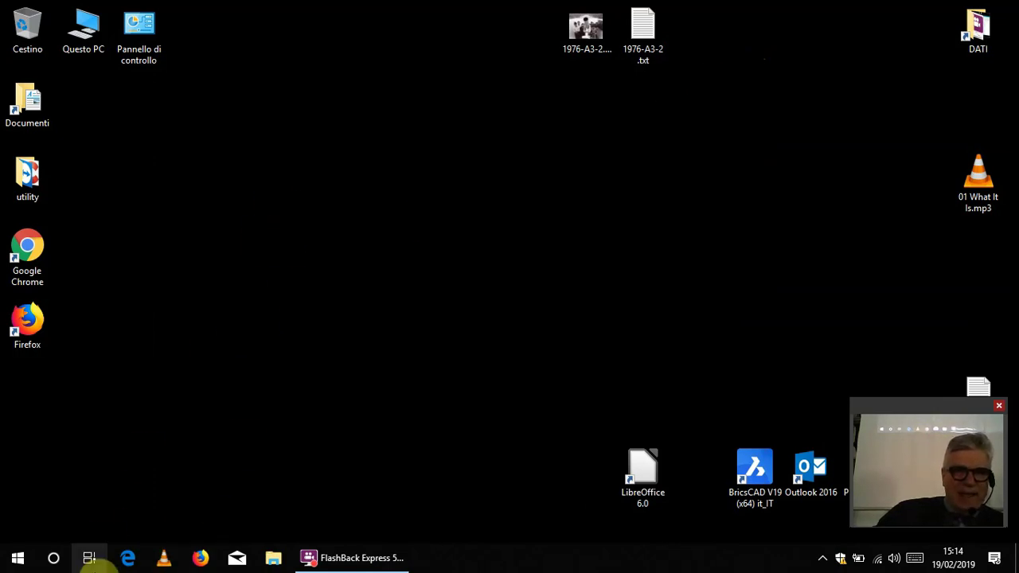
# - Open Documenti again, widen its window slightly, reduce its height, and make it narrower and slightly taller from the lower-right corner
pyautogui.doubleClick(34, 107)
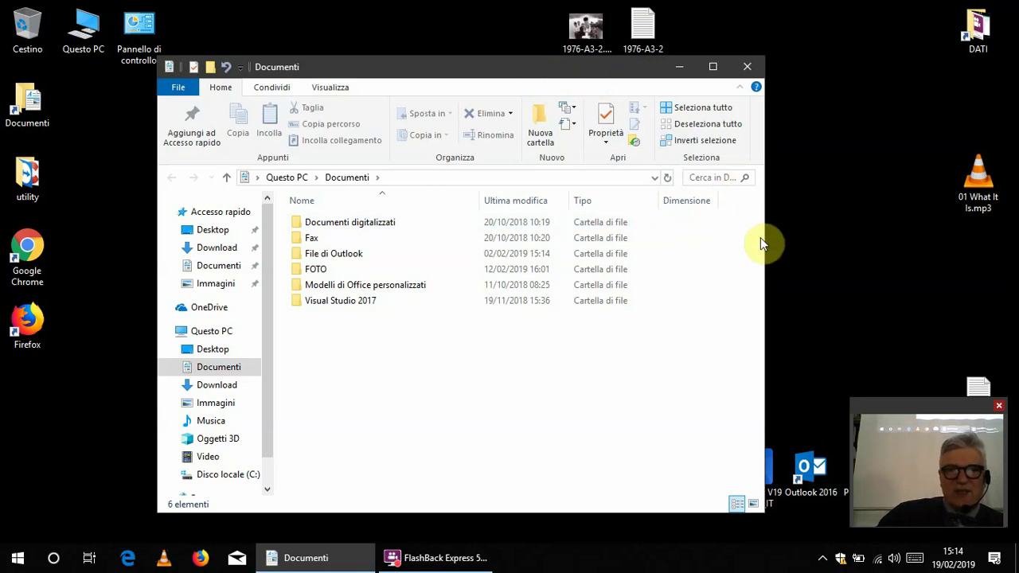
pyautogui.moveTo(766, 239)
pyautogui.mouseDown()
pyautogui.moveTo(609, 215)
pyautogui.moveTo(775, 248)
pyautogui.mouseUp()
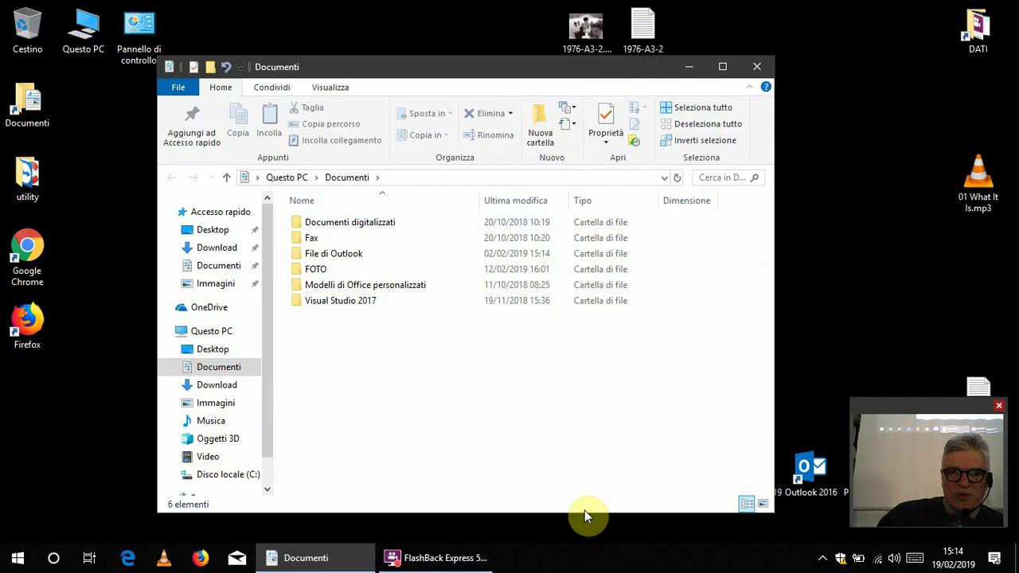
pyautogui.moveTo(584, 514); pyautogui.dragTo(584, 465)
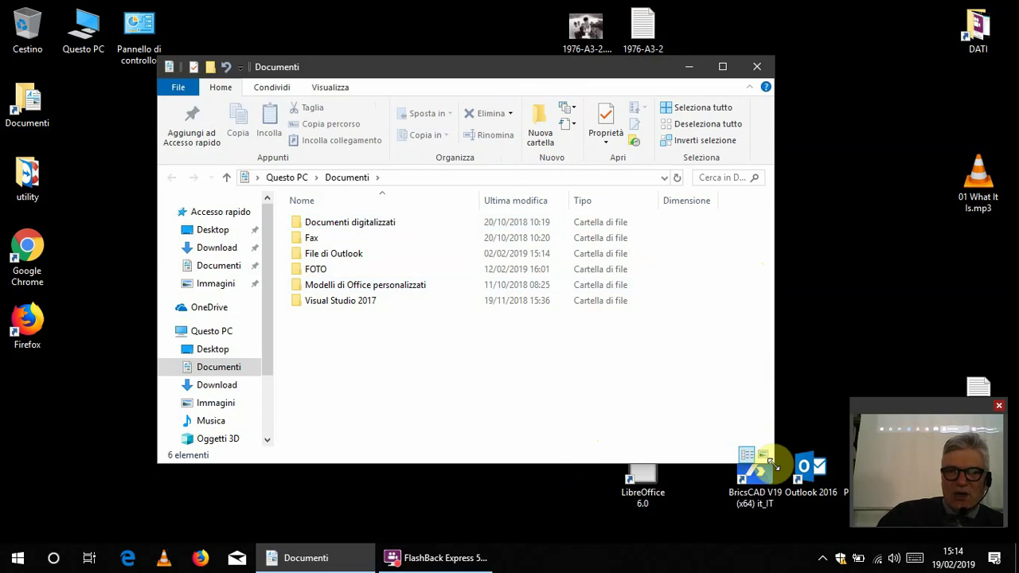
pyautogui.moveTo(772, 464); pyautogui.dragTo(617, 488)
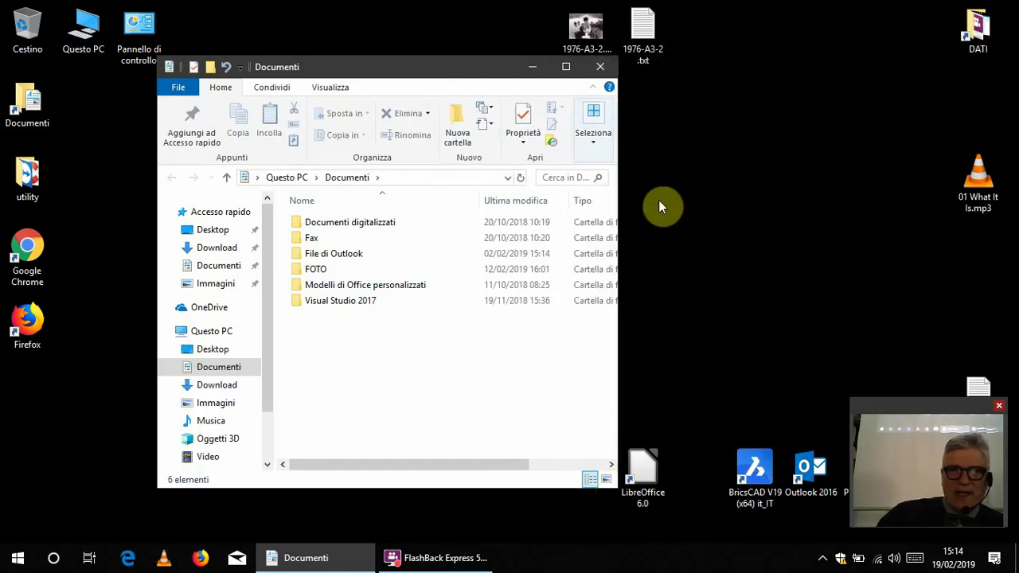
# - Maximise the Documenti window and restore its previous size, twice in a row
pyautogui.doubleClick(436, 65)
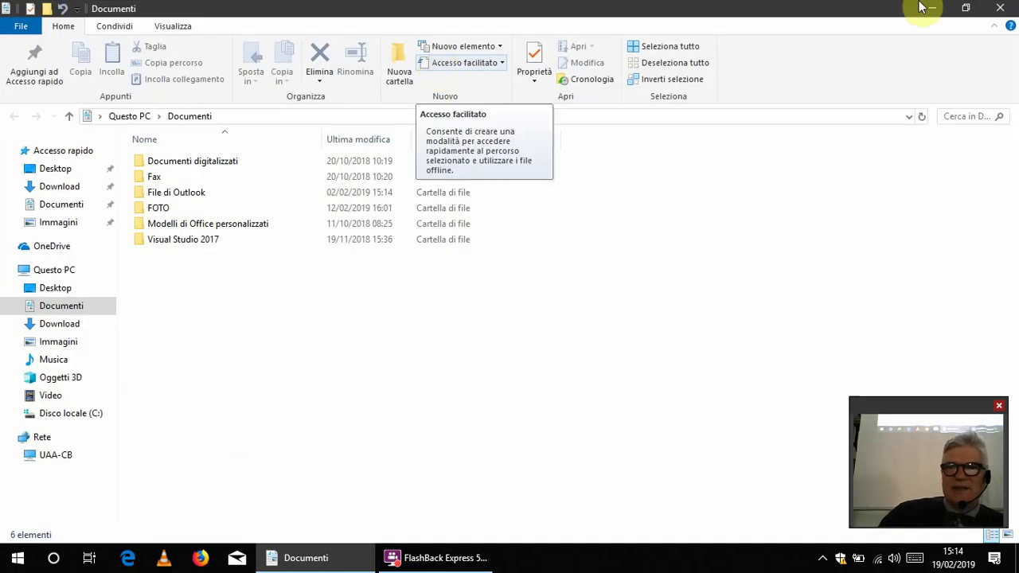
pyautogui.click(965, 8)
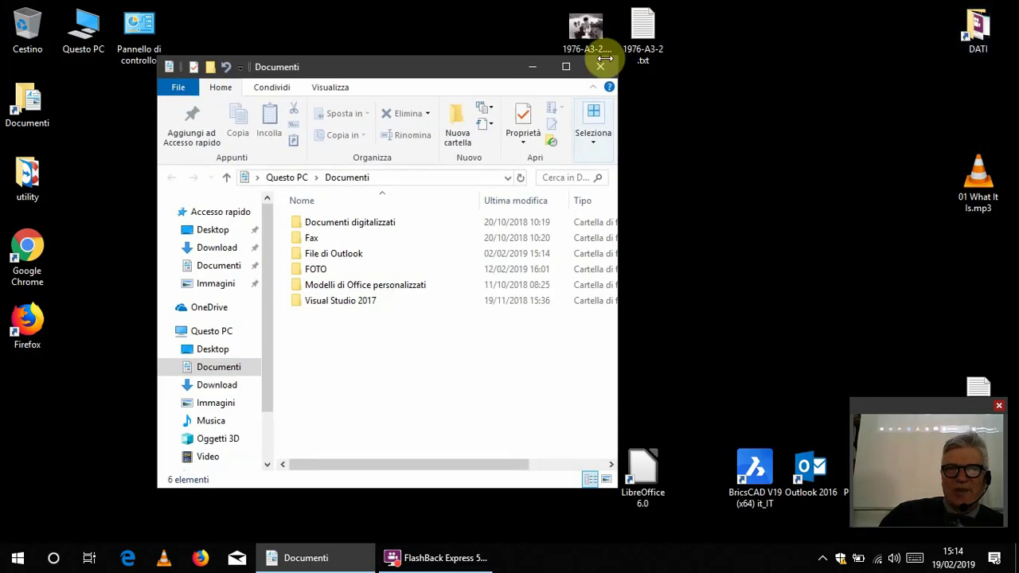
pyautogui.click(565, 68)
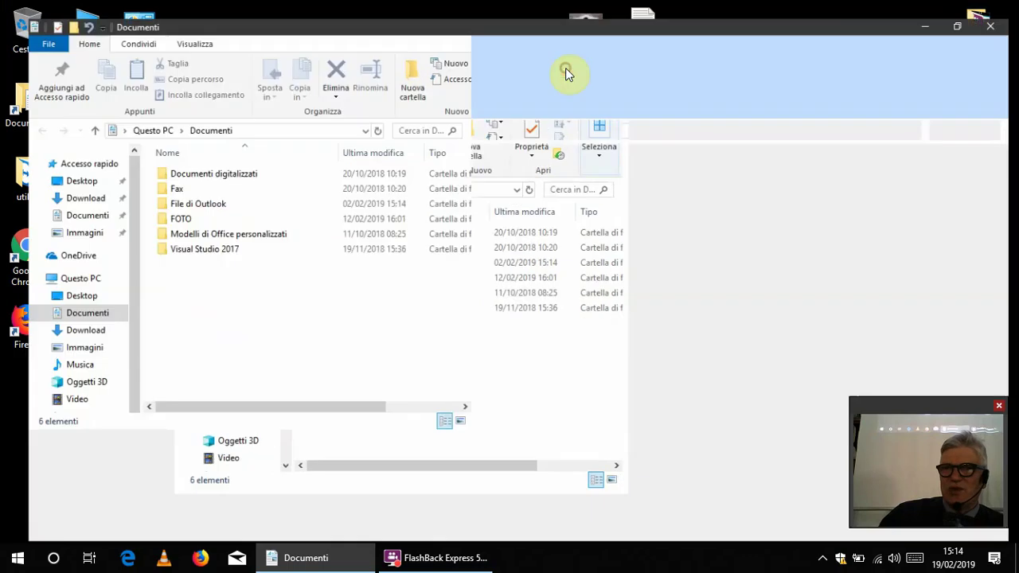
pyautogui.click(966, 9)
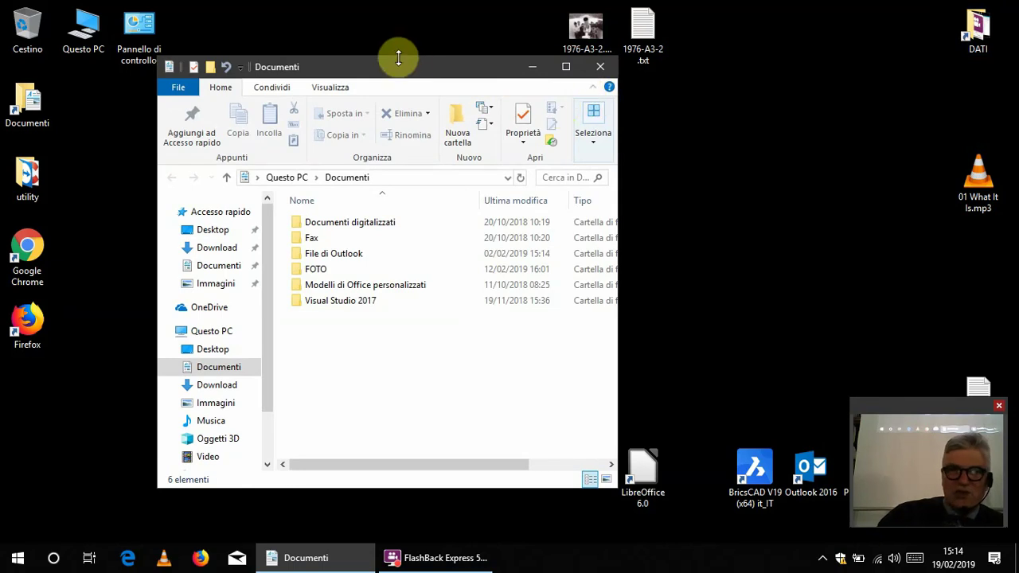
# - Move the Documenti window across the desktop and back, and snap it to the left half, the right half and the left half again
pyautogui.moveTo(411, 71); pyautogui.dragTo(539, 77)
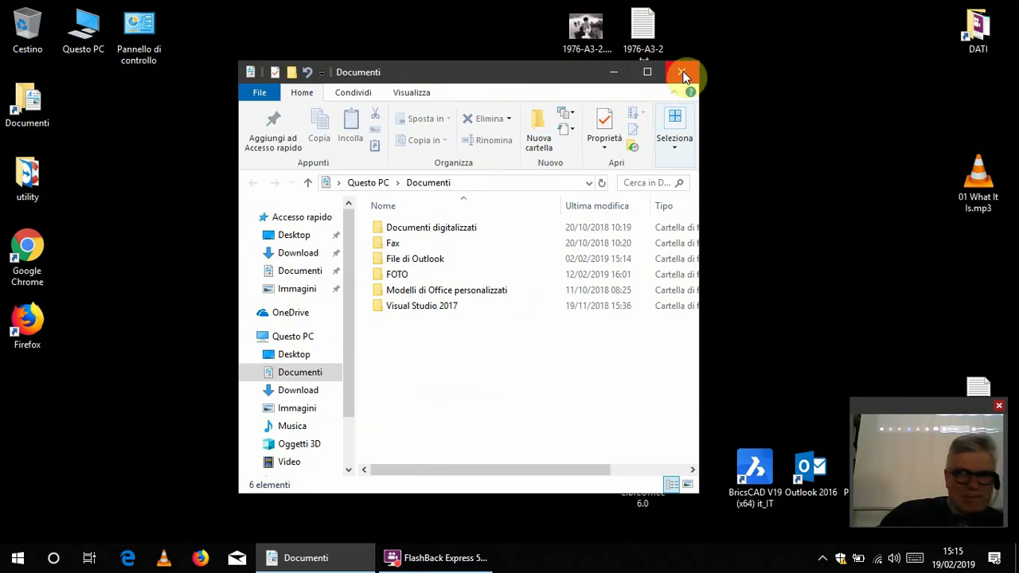
pyautogui.moveTo(518, 76); pyautogui.dragTo(409, 76)
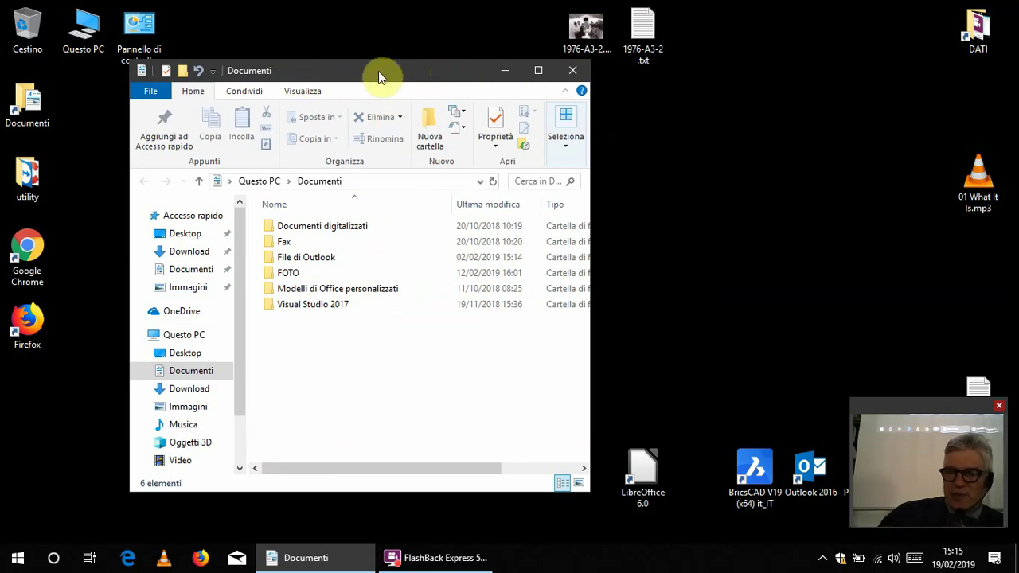
pyautogui.moveTo(377, 71); pyautogui.dragTo(12, 225)
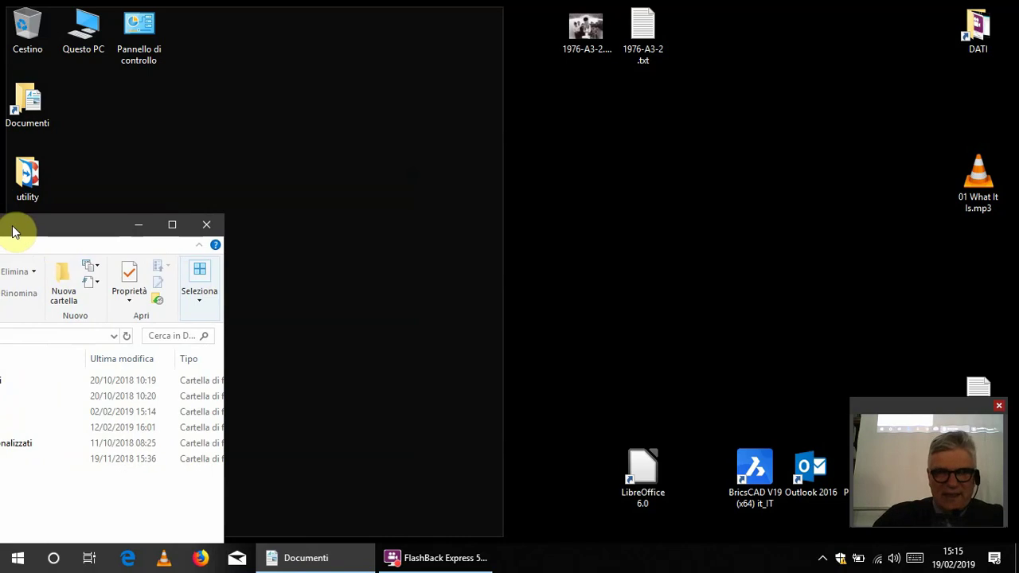
pyautogui.moveTo(12, 225); pyautogui.dragTo(5, 197)
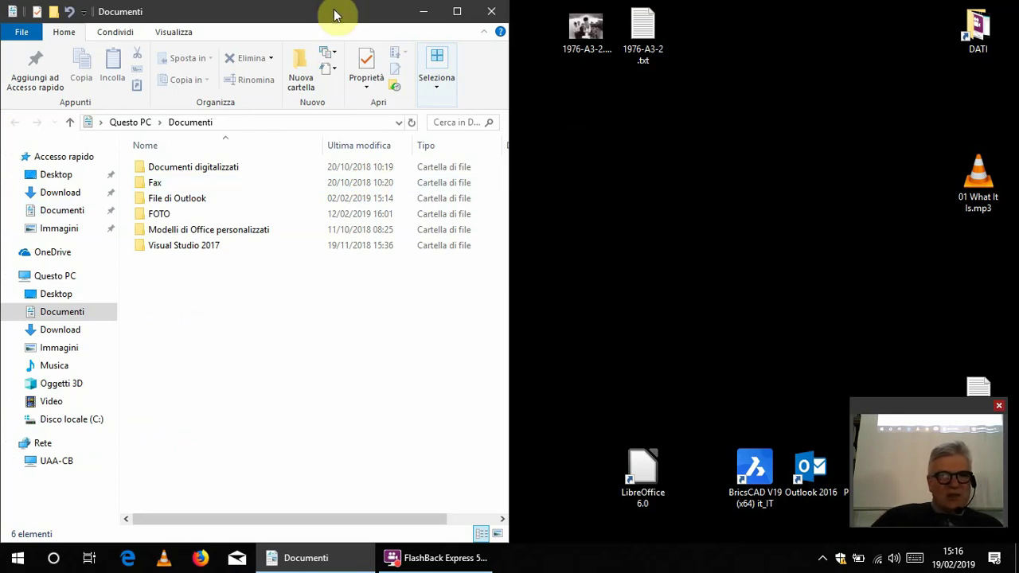
pyautogui.moveTo(311, 18); pyautogui.dragTo(1013, 251)
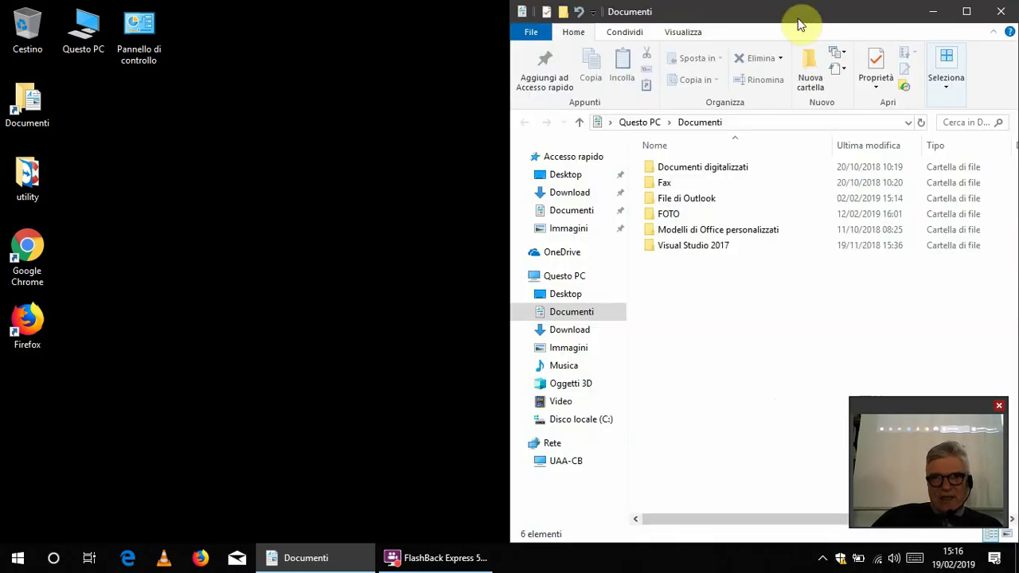
pyautogui.moveTo(764, 19); pyautogui.dragTo(5, 247)
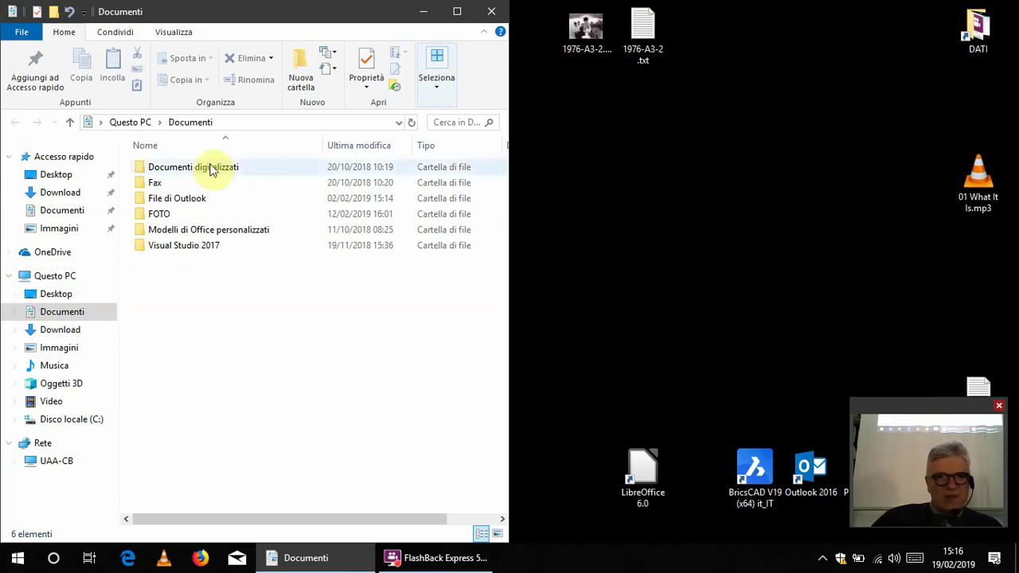
# - Open the DATI folder from the desktop and manually resize and move its window to sit beside Documenti
pyautogui.doubleClick(979, 39)
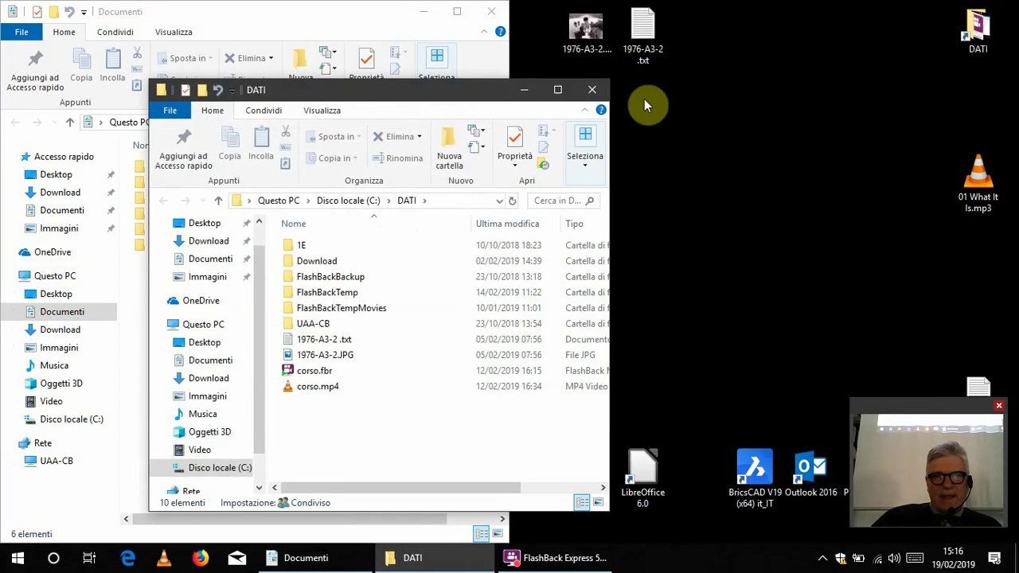
pyautogui.moveTo(319, 90); pyautogui.dragTo(336, 86)
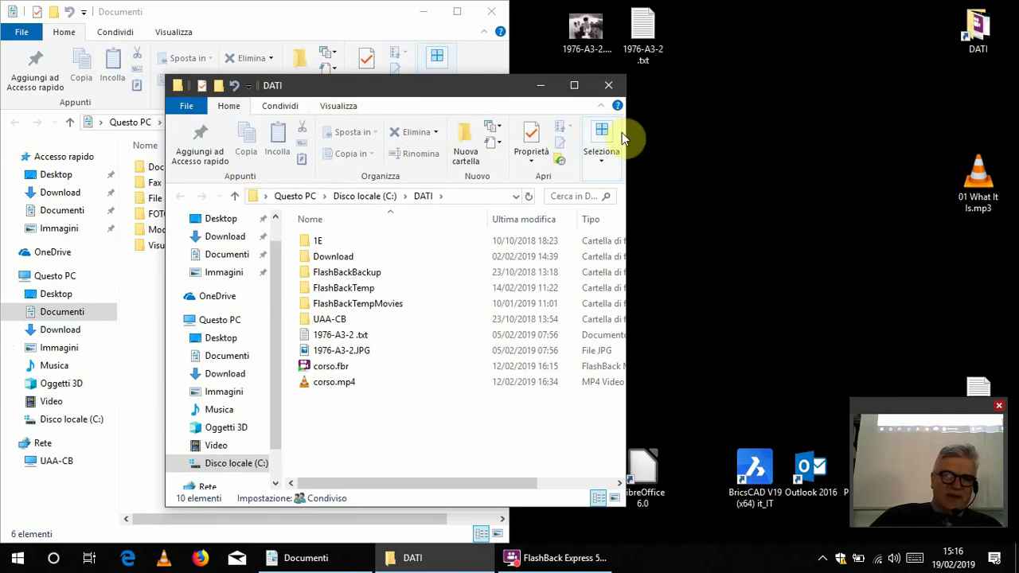
pyautogui.moveTo(625, 130); pyautogui.dragTo(969, 119)
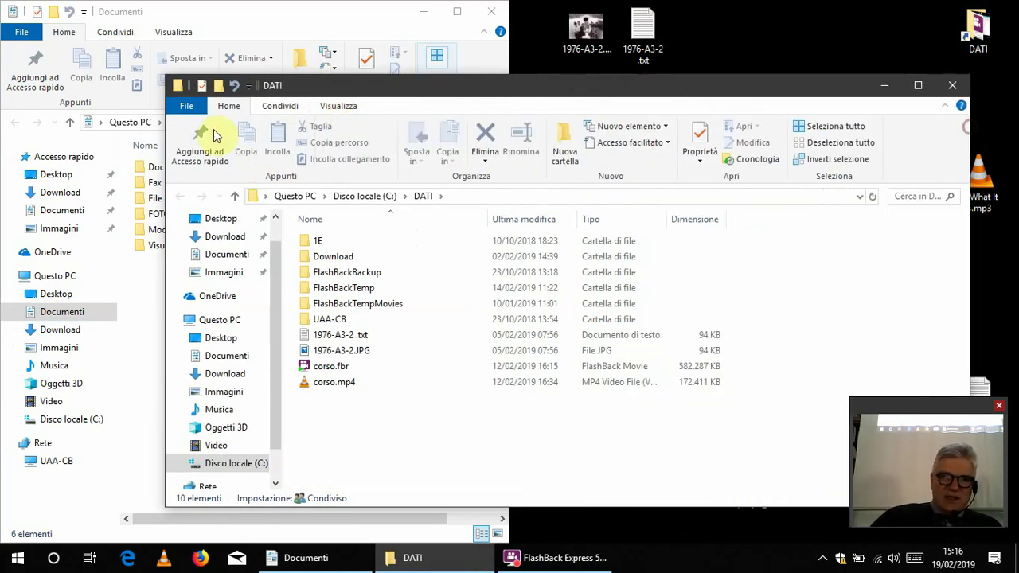
pyautogui.moveTo(164, 155); pyautogui.dragTo(506, 155)
pyautogui.moveTo(668, 75); pyautogui.dragTo(682, 11)
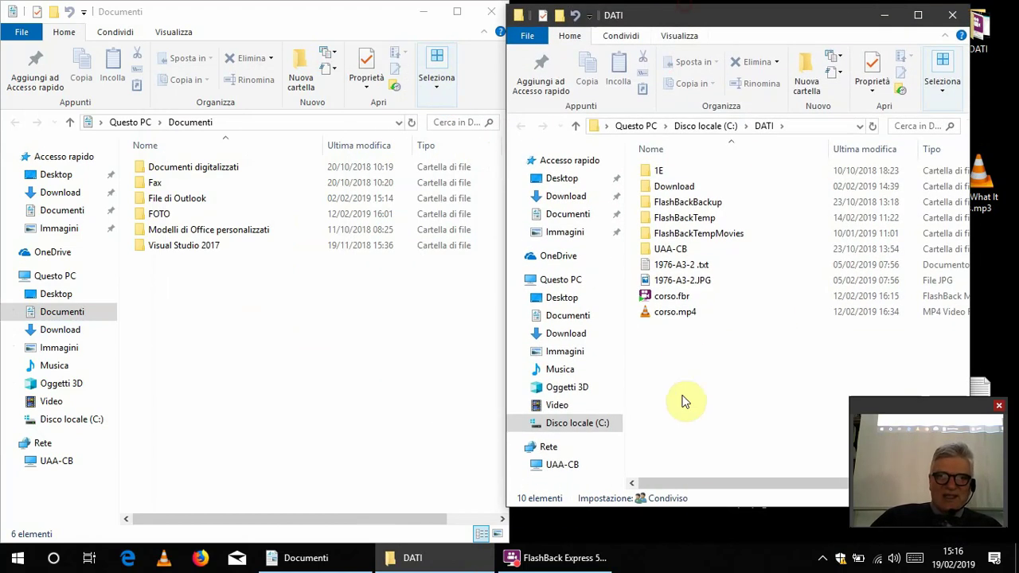
# - Reduce the DATI window's height, move it over Documenti, and snap it to the right half of the screen
pyautogui.moveTo(709, 506); pyautogui.dragTo(706, 379)
pyautogui.moveTo(707, 10); pyautogui.dragTo(428, 98)
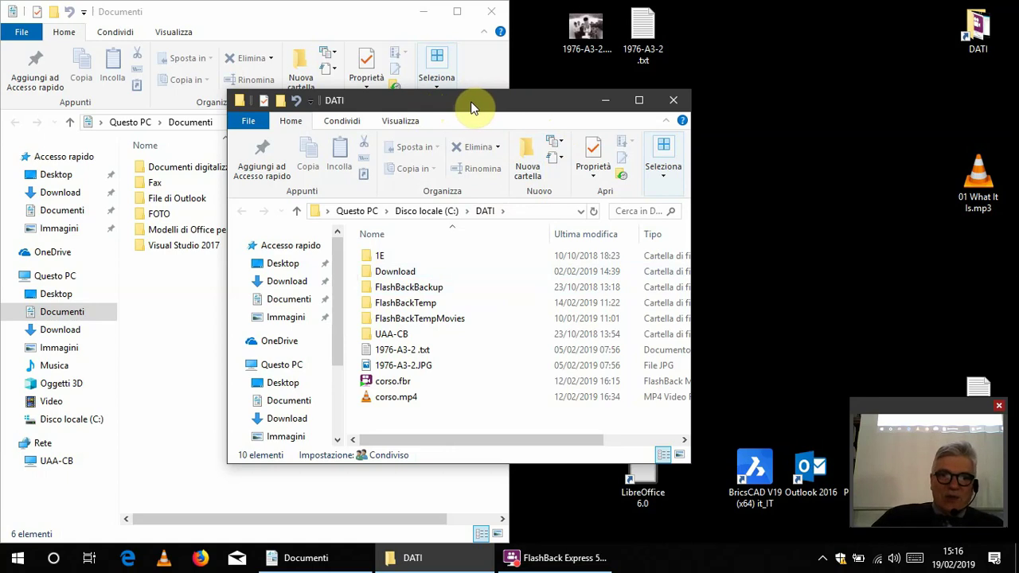
pyautogui.moveTo(472, 107); pyautogui.dragTo(1017, 299)
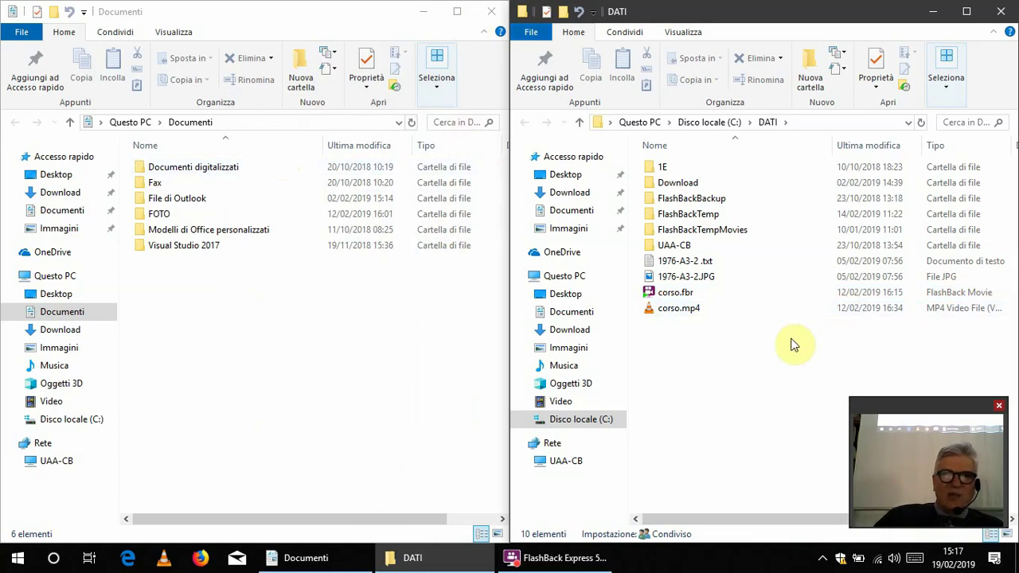
pyautogui.moveTo(718, 295)
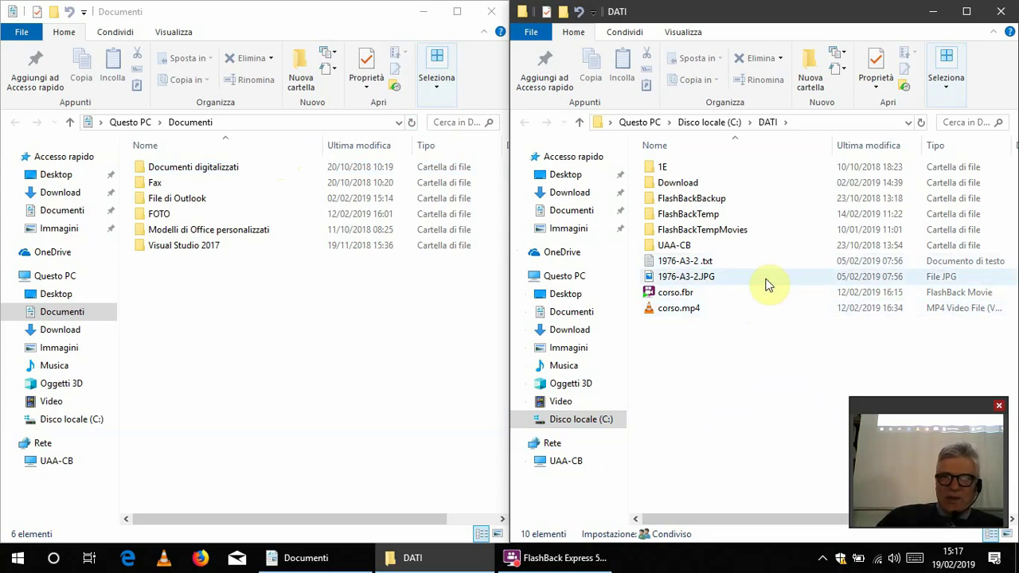
pyautogui.moveTo(768, 284)
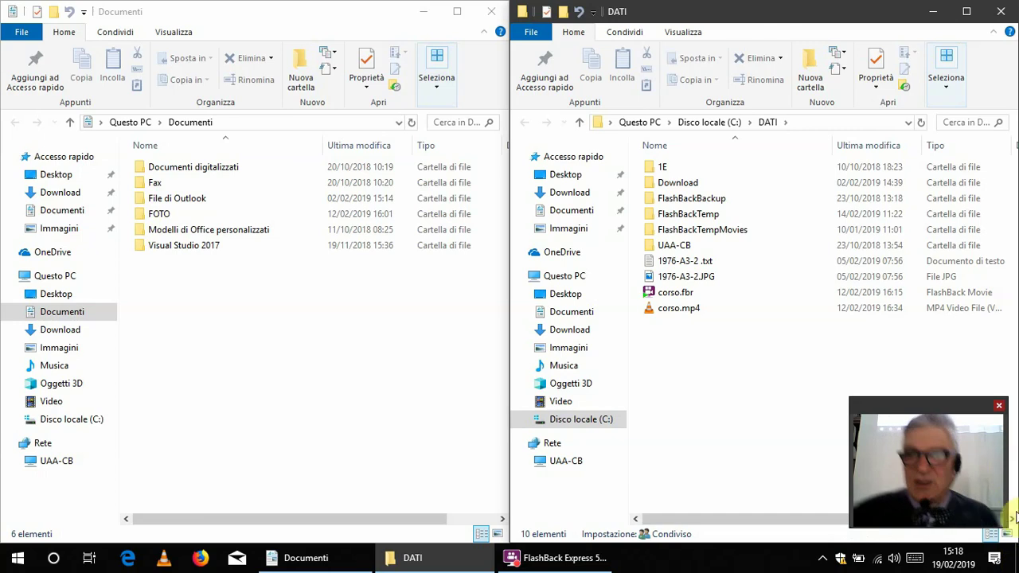
# - Show the desktop and bring back both folder windows twice, clearing the icon selection on the desktop
pyautogui.click(1015, 560)
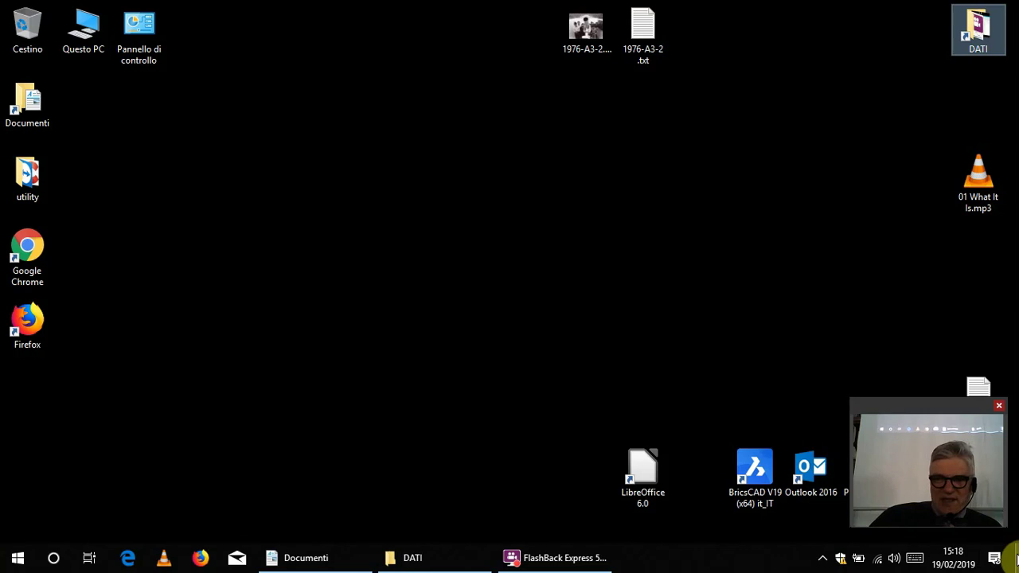
pyautogui.click(1015, 558)
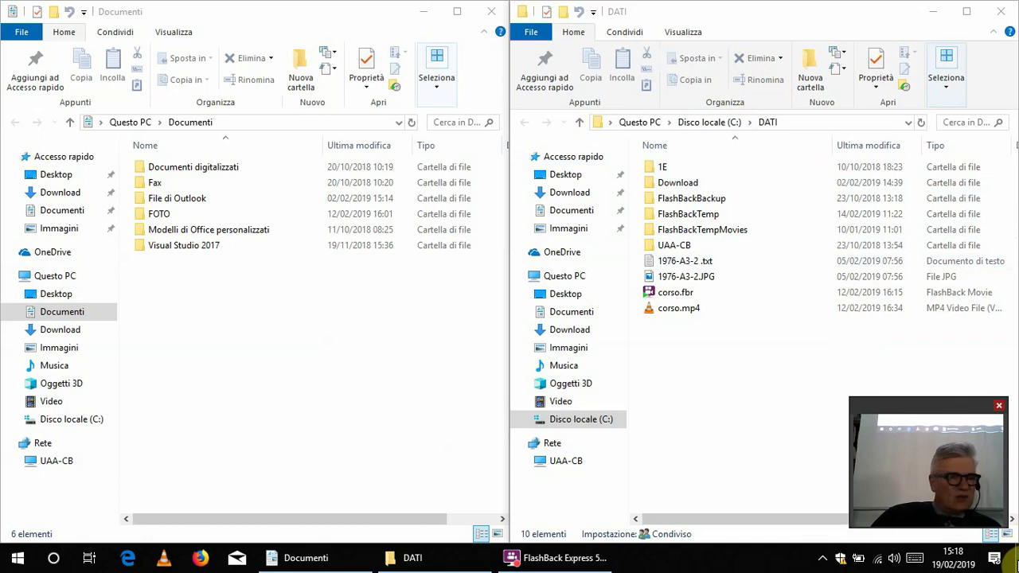
pyautogui.click(1014, 557)
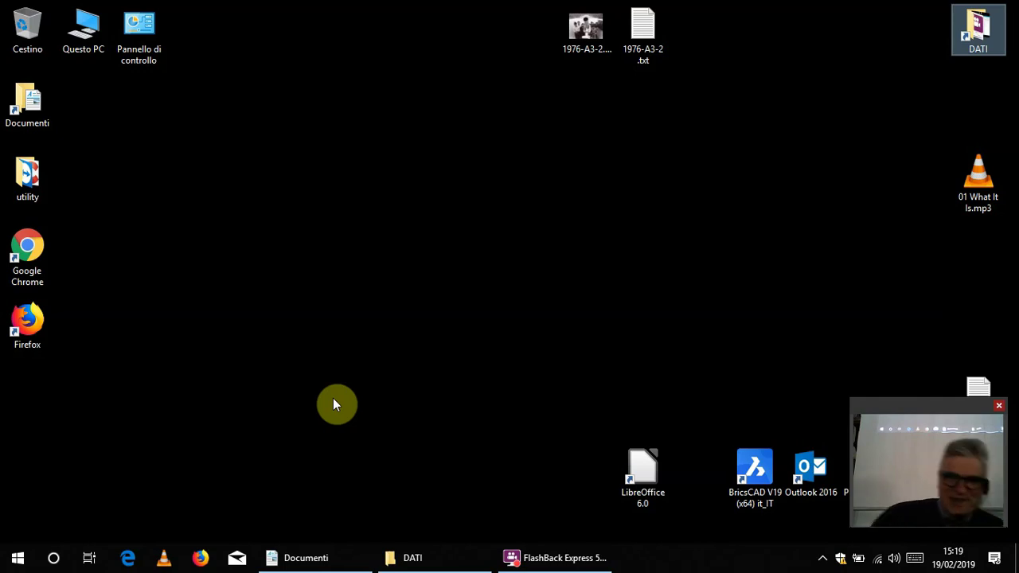
pyautogui.click(778, 304)
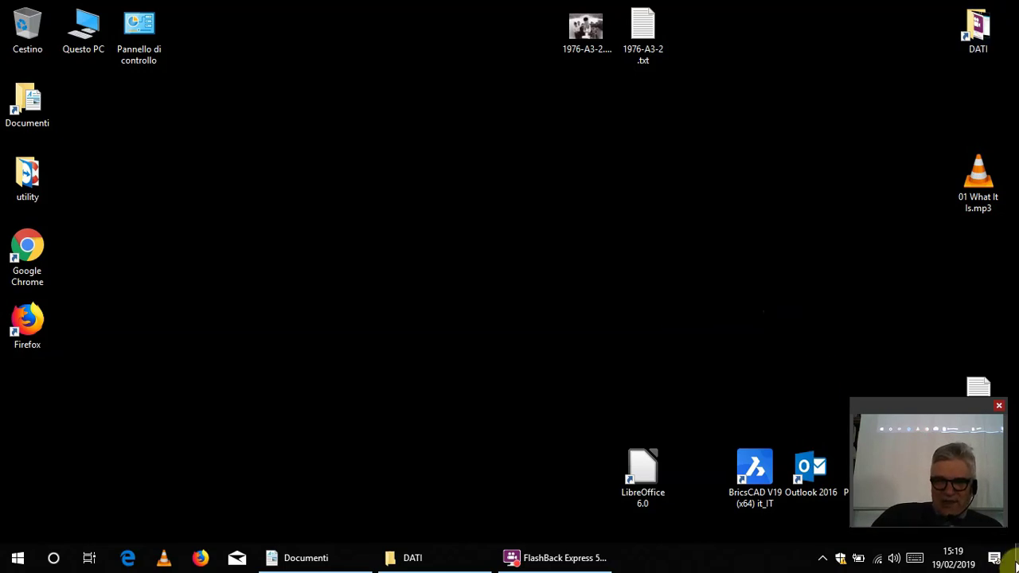
pyautogui.click(1016, 561)
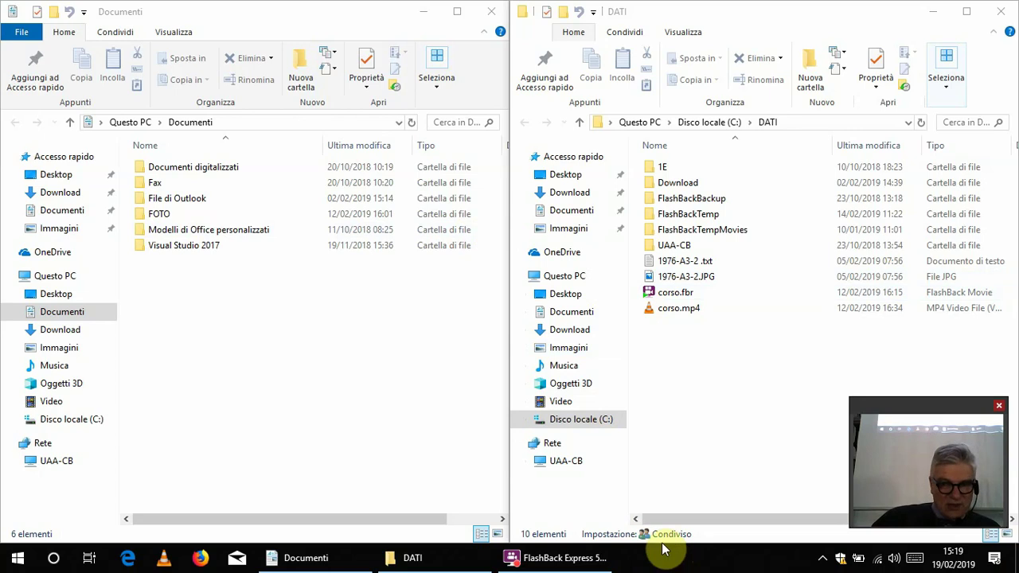
# - Show the desktop with the Mostra desktop command, restore the windows, and hide and restore them once more
pyautogui.rightClick(701, 562)
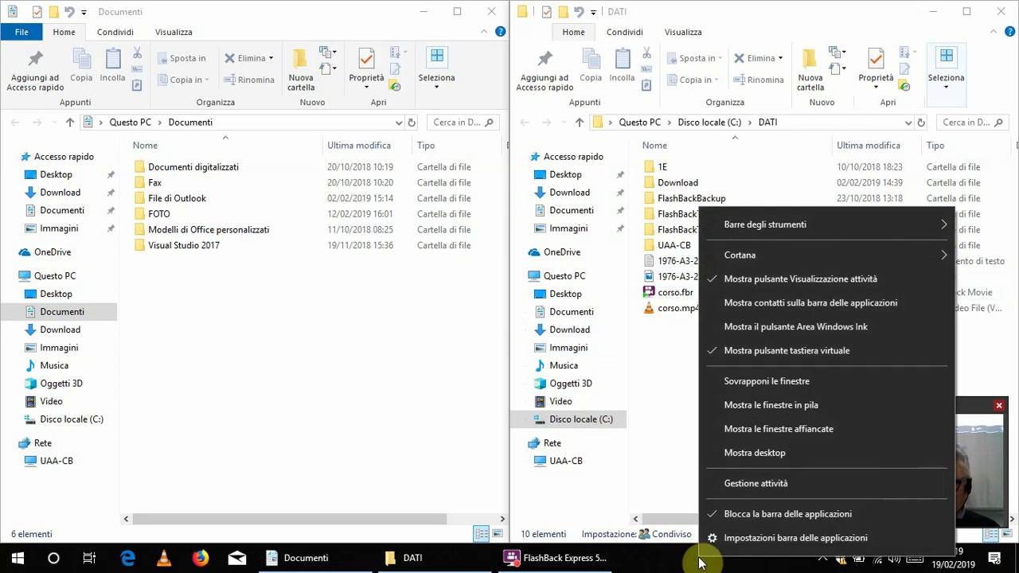
pyautogui.click(763, 452)
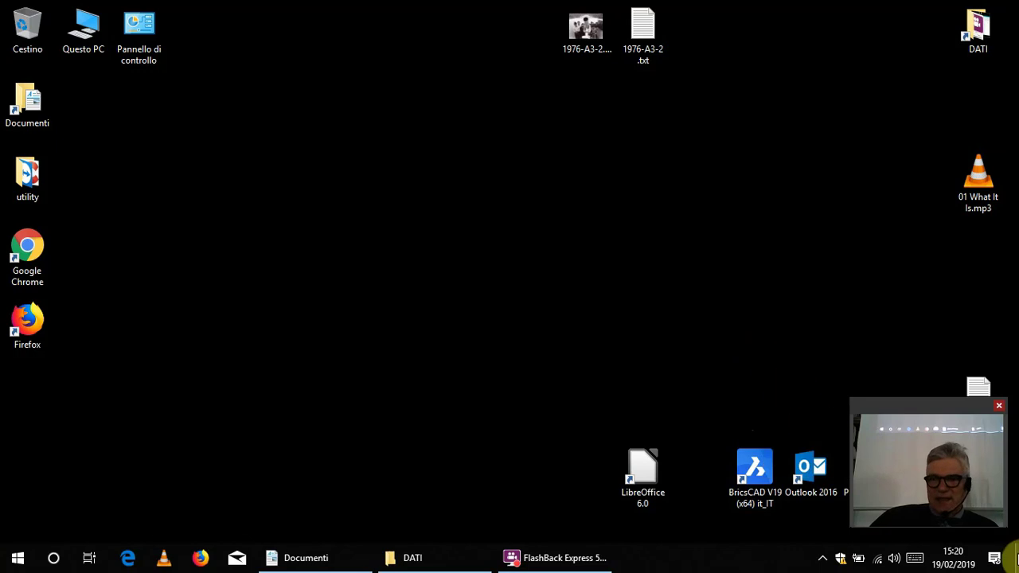
pyautogui.click(1016, 564)
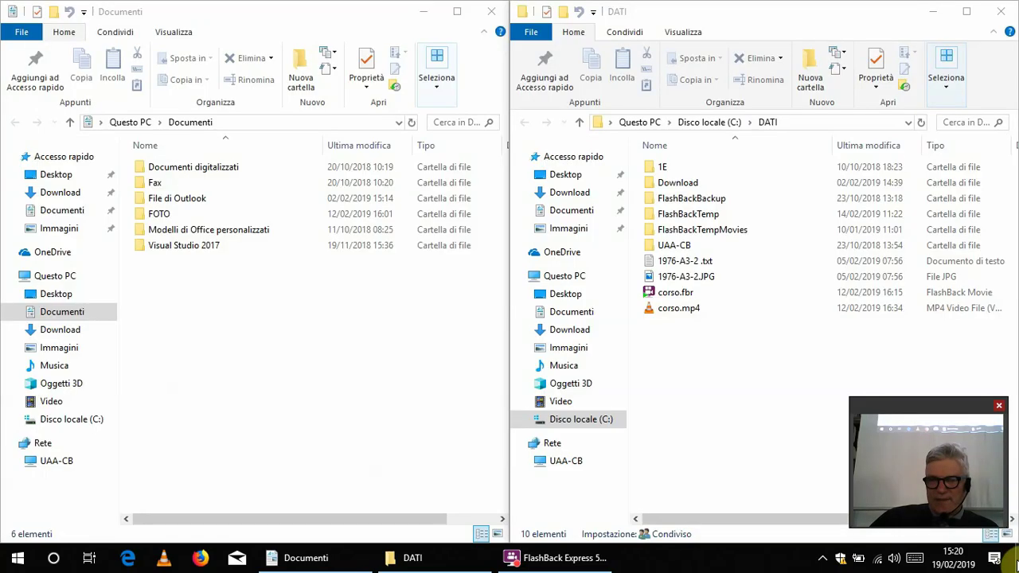
pyautogui.click(1015, 563)
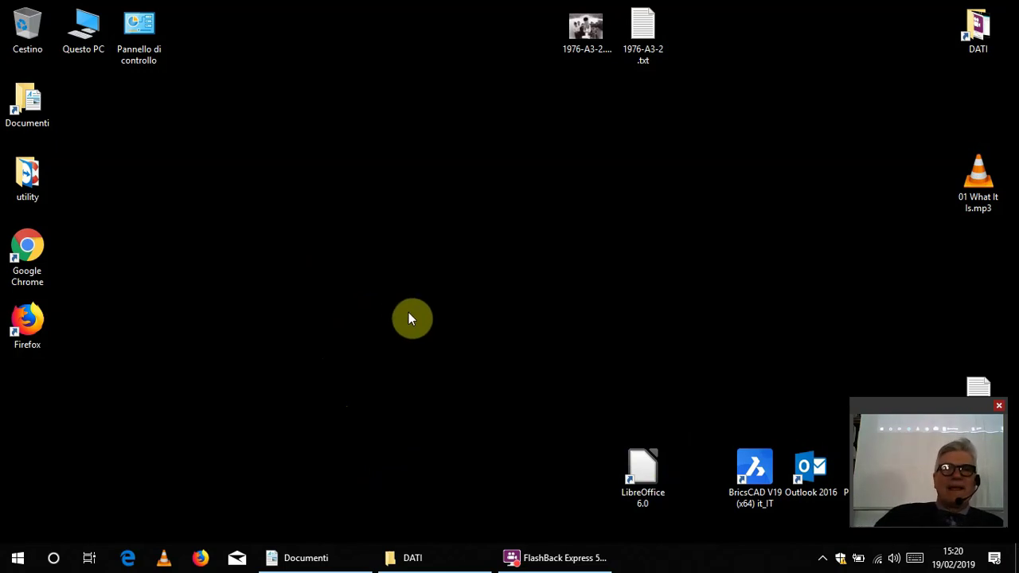
pyautogui.click(1014, 561)
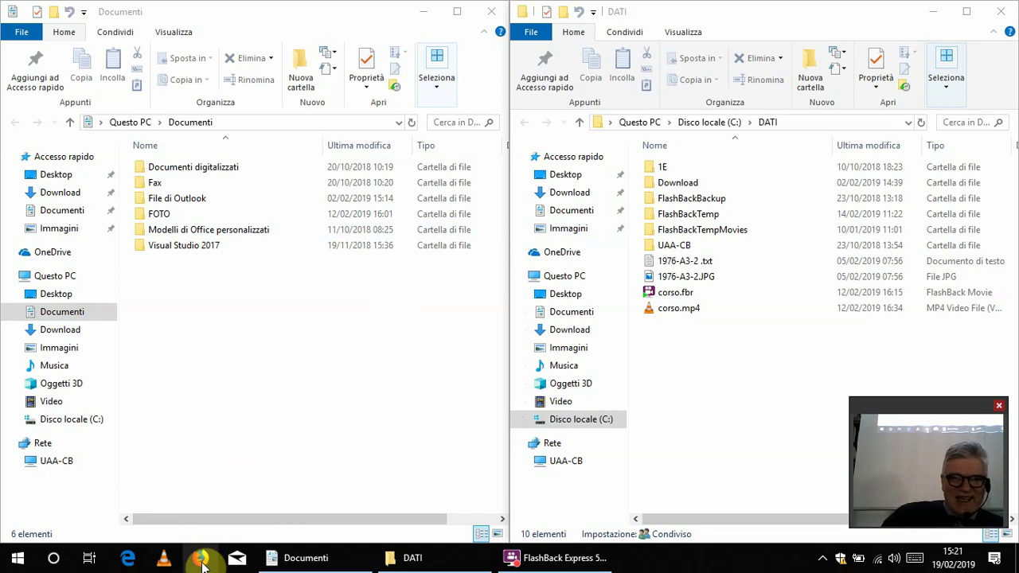
# - Hide both folder windows again using the Mostra desktop command
pyautogui.click(203, 561)
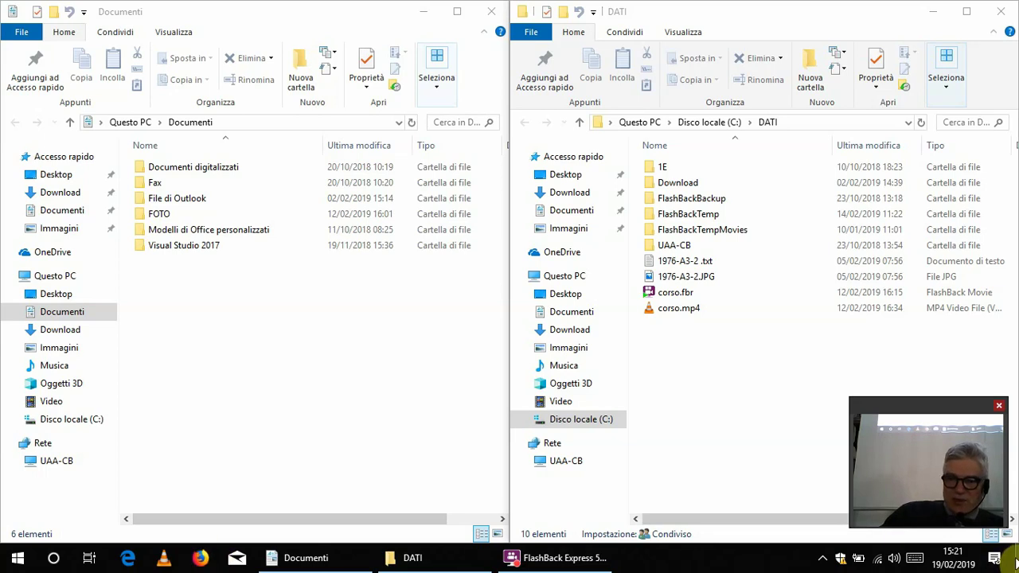
pyautogui.rightClick(745, 561)
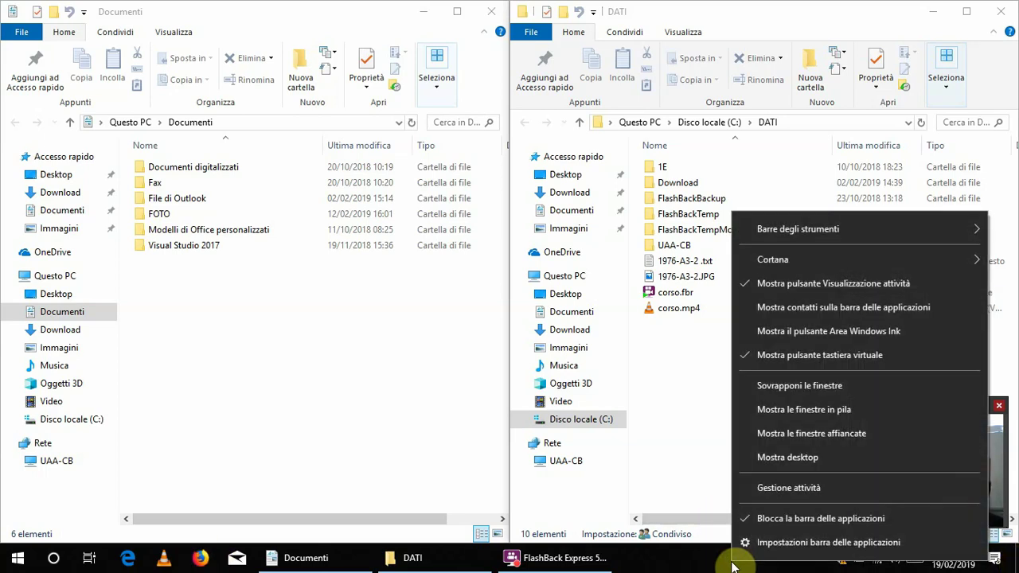
pyautogui.click(769, 459)
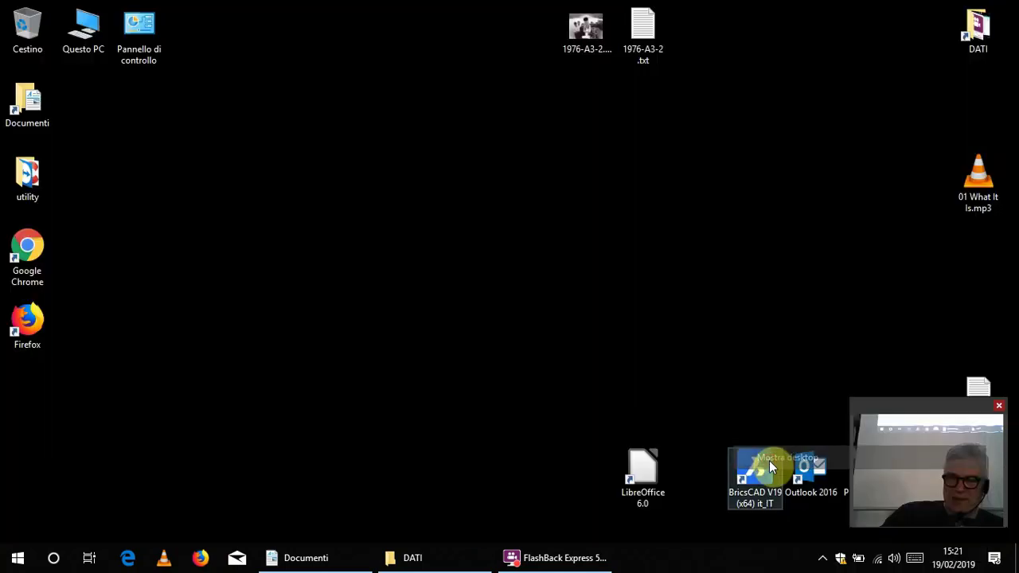
# - Open Firefox from its desktop shortcut, place the cursor in the page's web search box, and close the browser
pyautogui.doubleClick(39, 322)
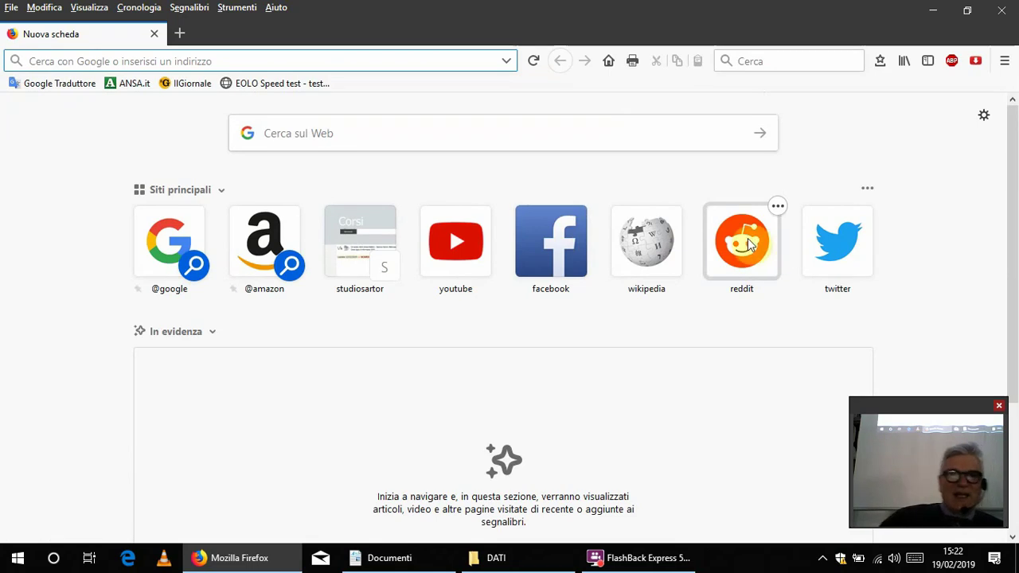
pyautogui.click(317, 136)
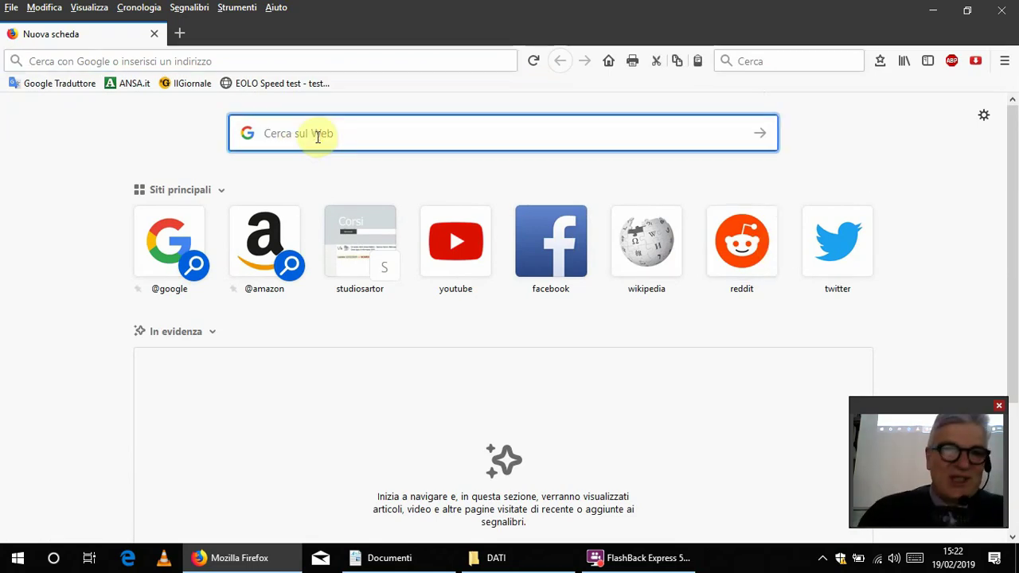
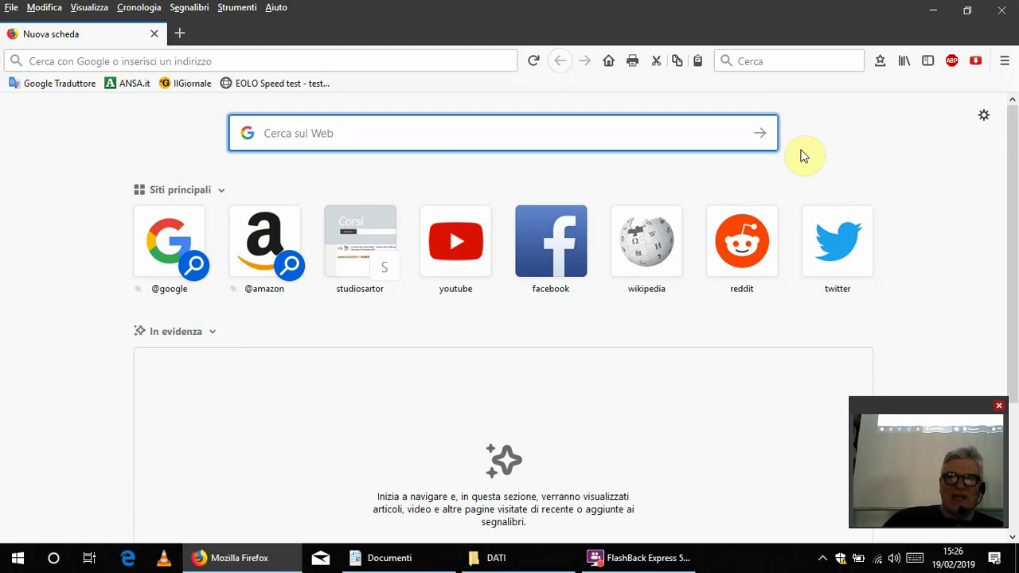
pyautogui.click(1003, 11)
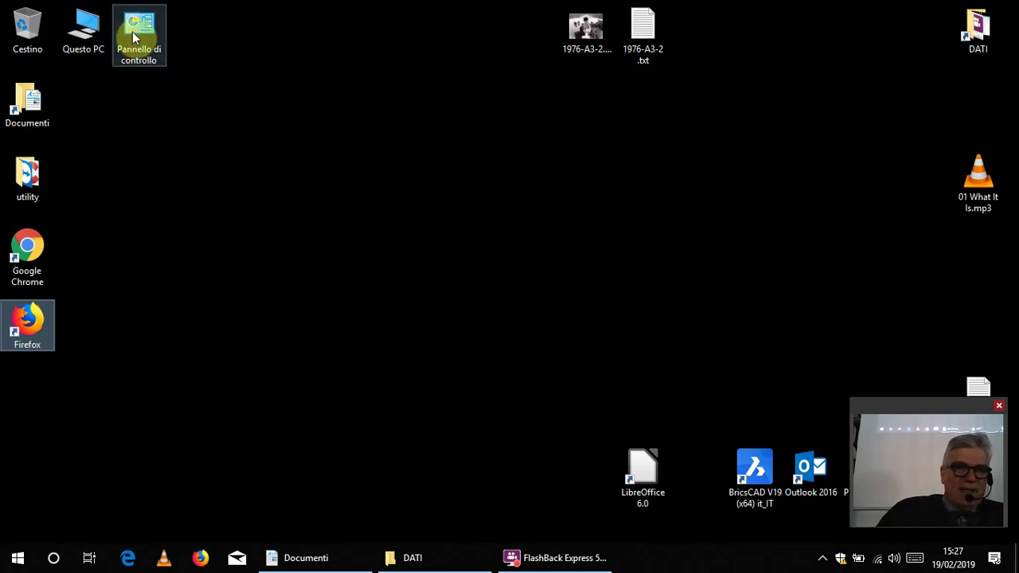
# - Move the Pannello di controllo desktop icon one grid column farther from Questo PC, and open and close its window
pyautogui.moveTo(139, 28); pyautogui.dragTo(188, 28)
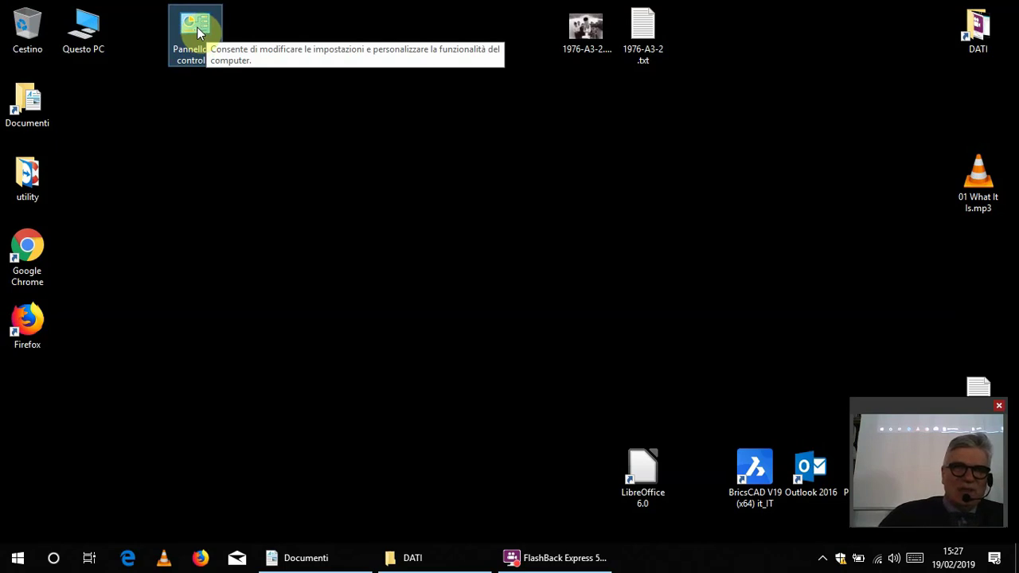
pyautogui.doubleClick(198, 30)
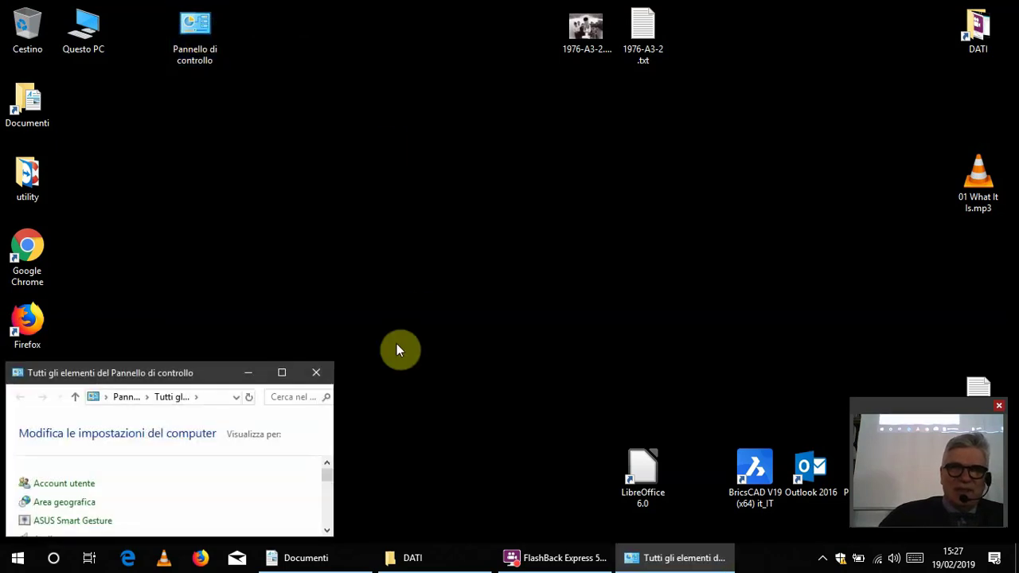
pyautogui.click(316, 373)
# - Reopen Pannello di controllo, enlarge its window until all items fit, and place it in the middle of the desktop
pyautogui.doubleClick(188, 37)
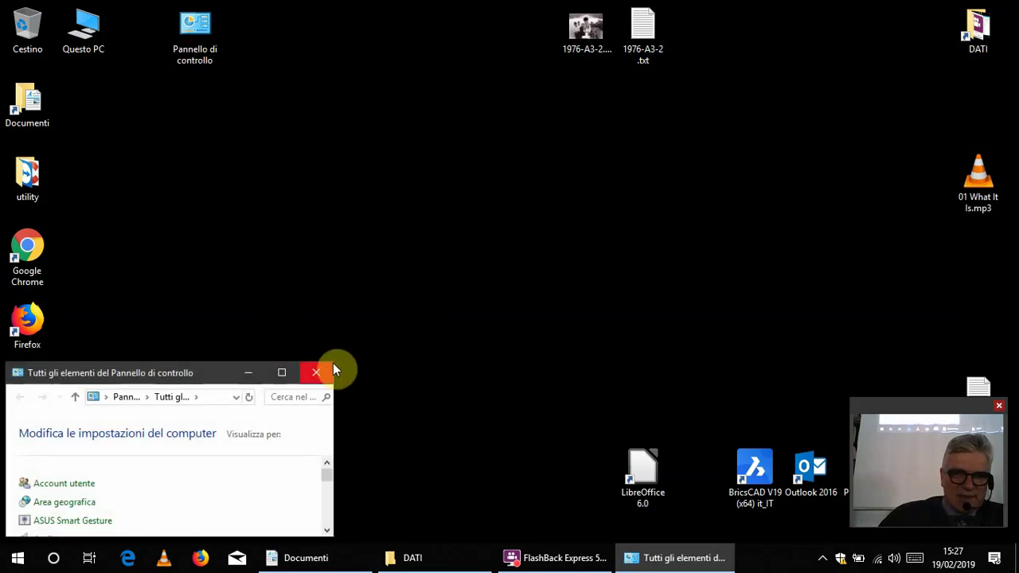
pyautogui.moveTo(333, 364); pyautogui.dragTo(675, 104)
pyautogui.moveTo(488, 113); pyautogui.dragTo(629, 89)
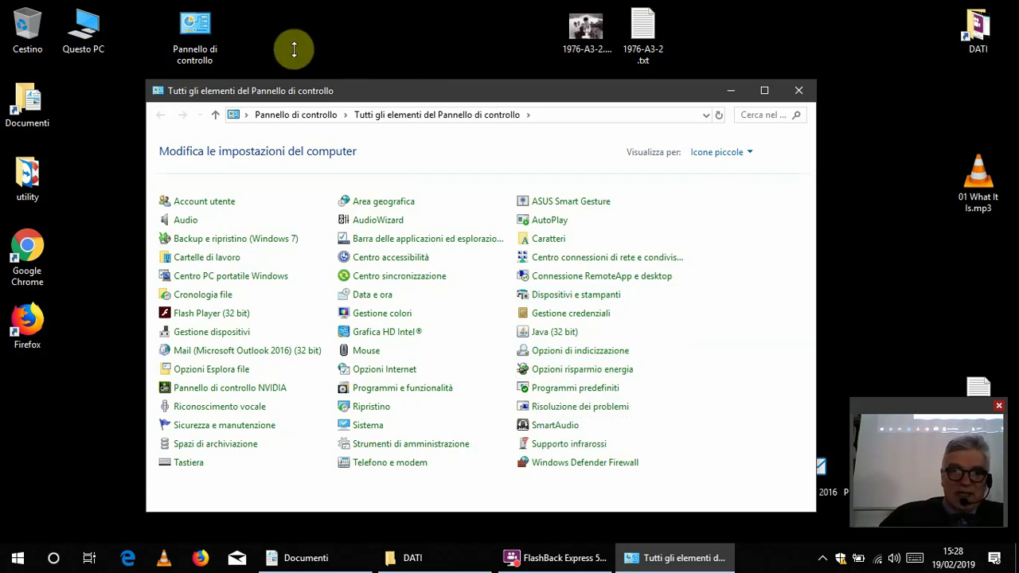
# - Examine the installed programs and CCleaner's Disinstalla/Cambia option in Programmi e funzionalità, and close the window
pyautogui.click(396, 394)
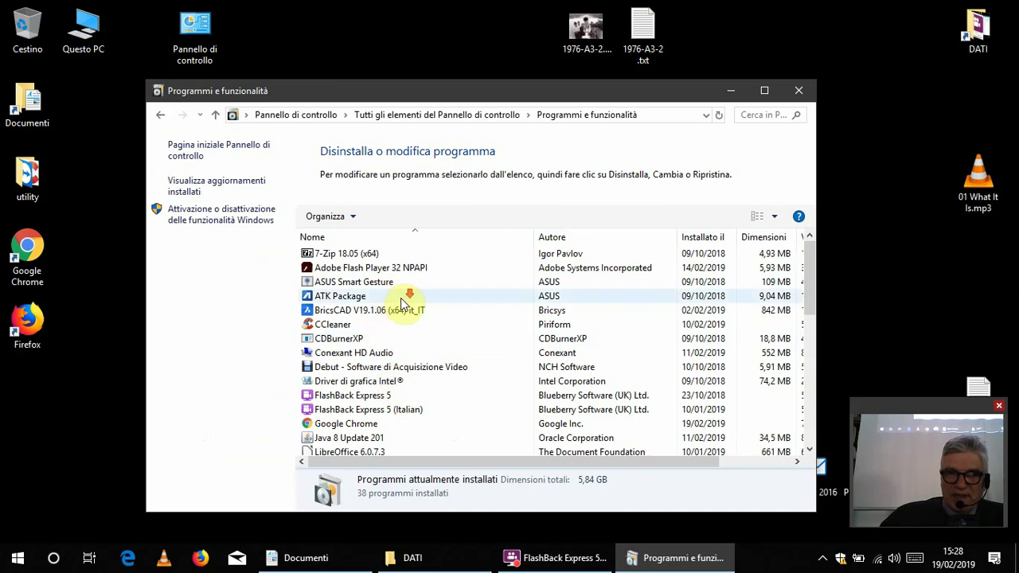
pyautogui.scroll(-7, 425, 311)
pyautogui.scroll(-1, 434, 328)
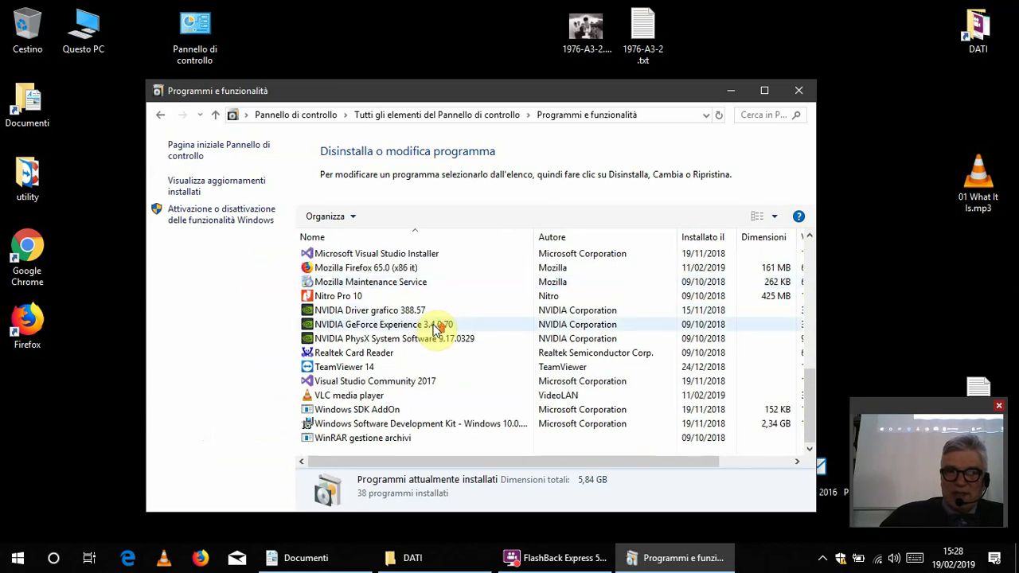
pyautogui.scroll(8, 434, 329)
pyautogui.scroll(-8, 436, 330)
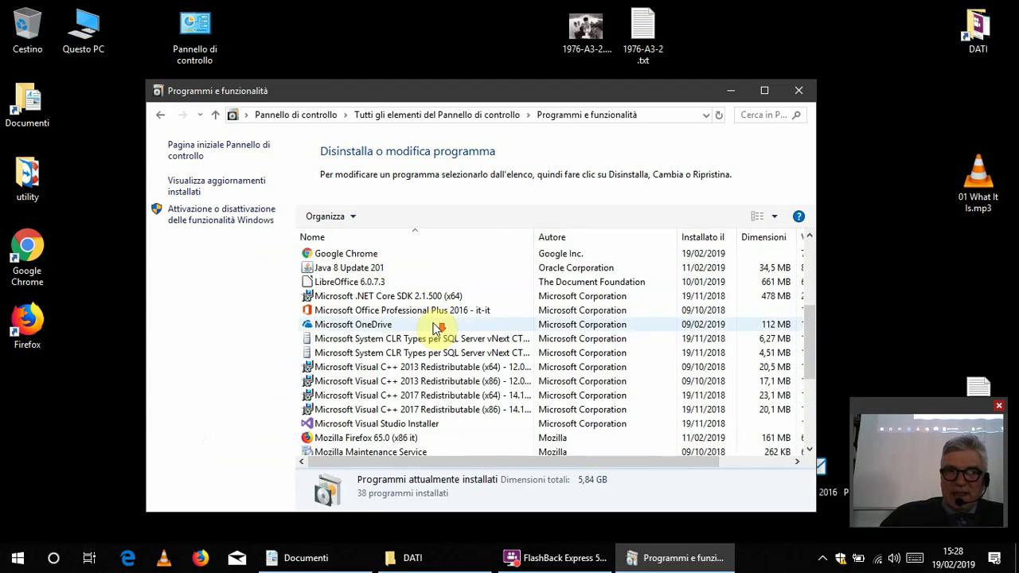
pyautogui.scroll(7, 436, 339)
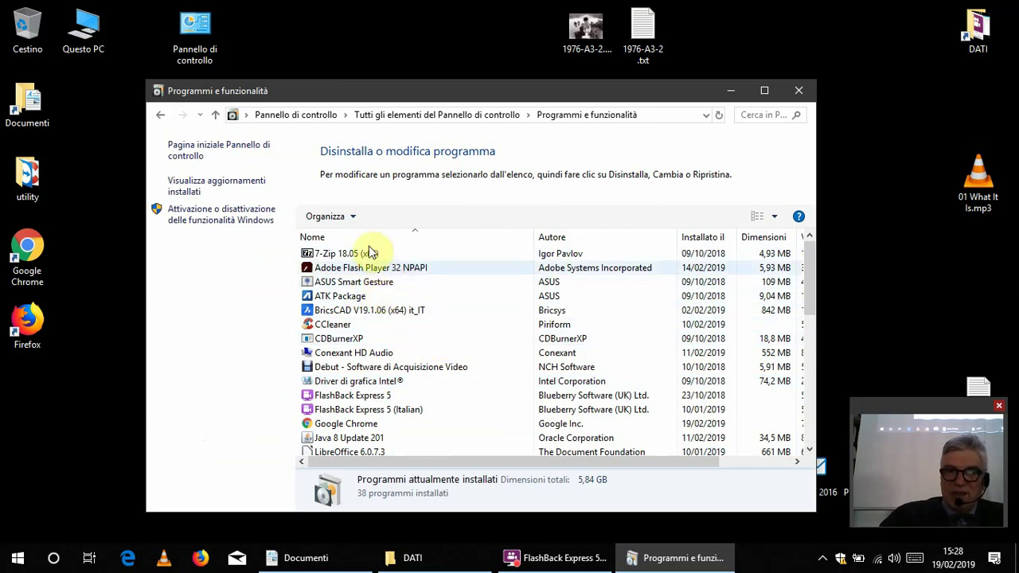
pyautogui.rightClick(338, 327)
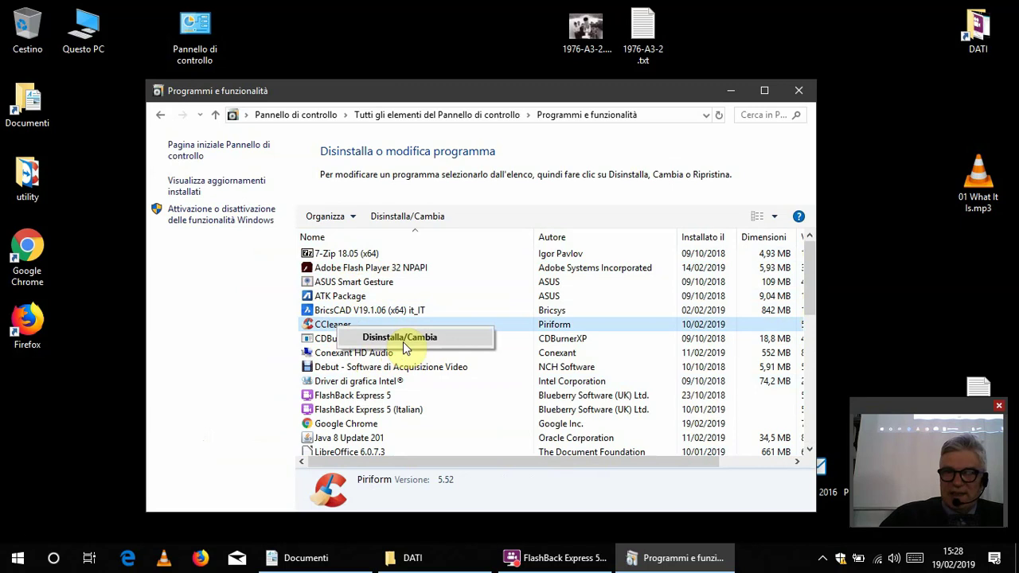
pyautogui.click(800, 92)
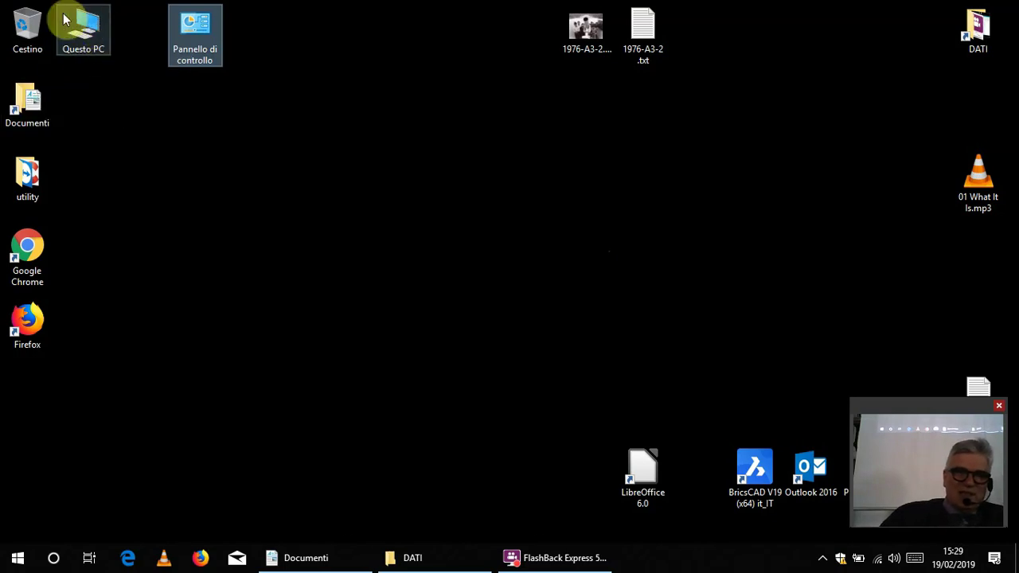
pyautogui.moveTo(115, 104); pyautogui.dragTo(24, 32)
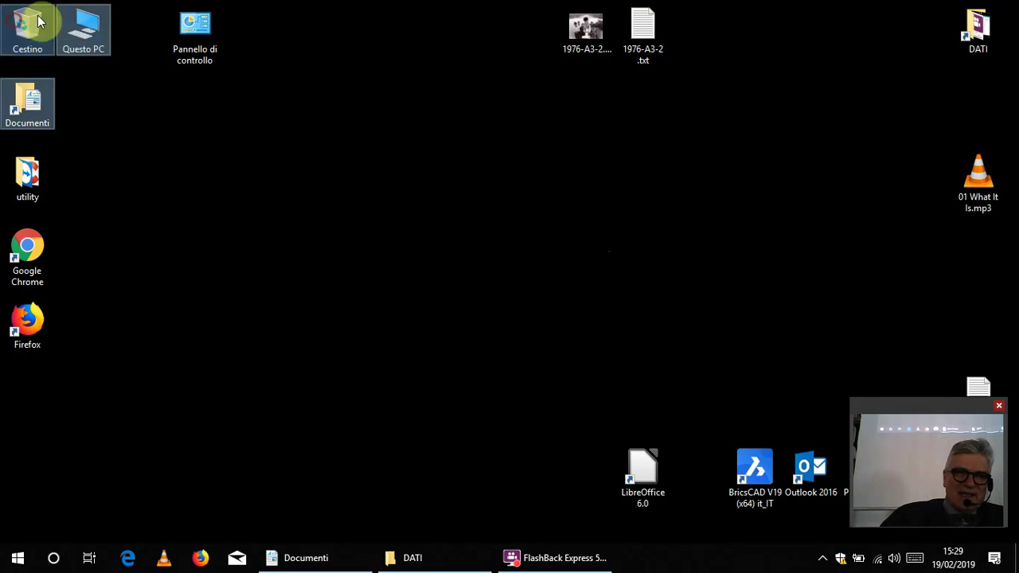
pyautogui.click(132, 90)
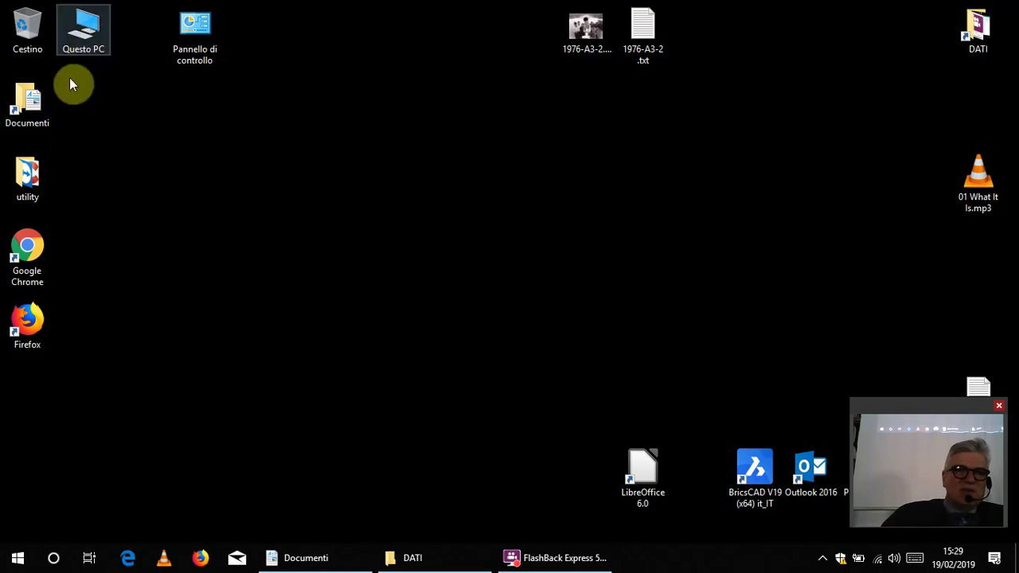
pyautogui.click(31, 32)
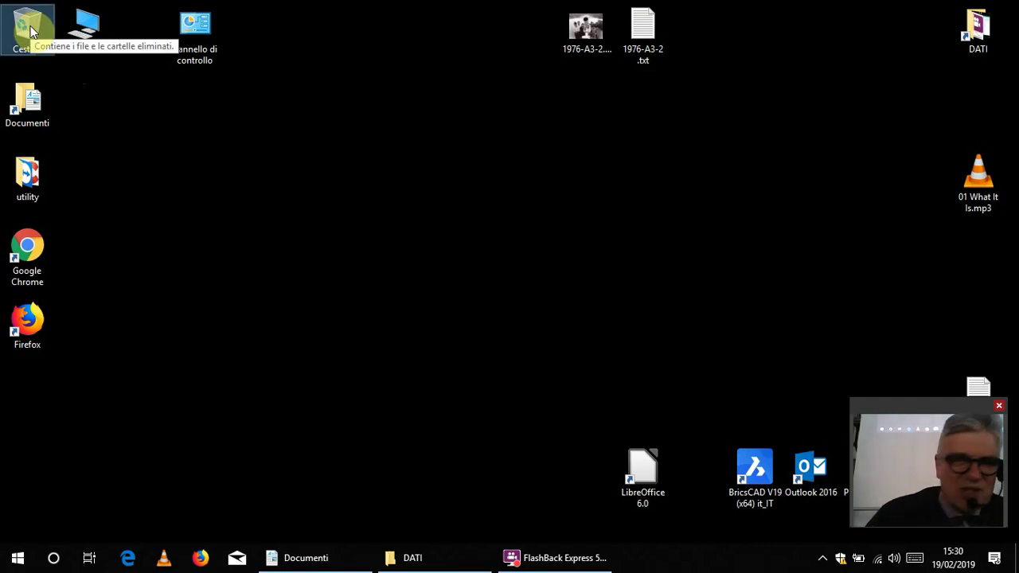
pyautogui.click(119, 105)
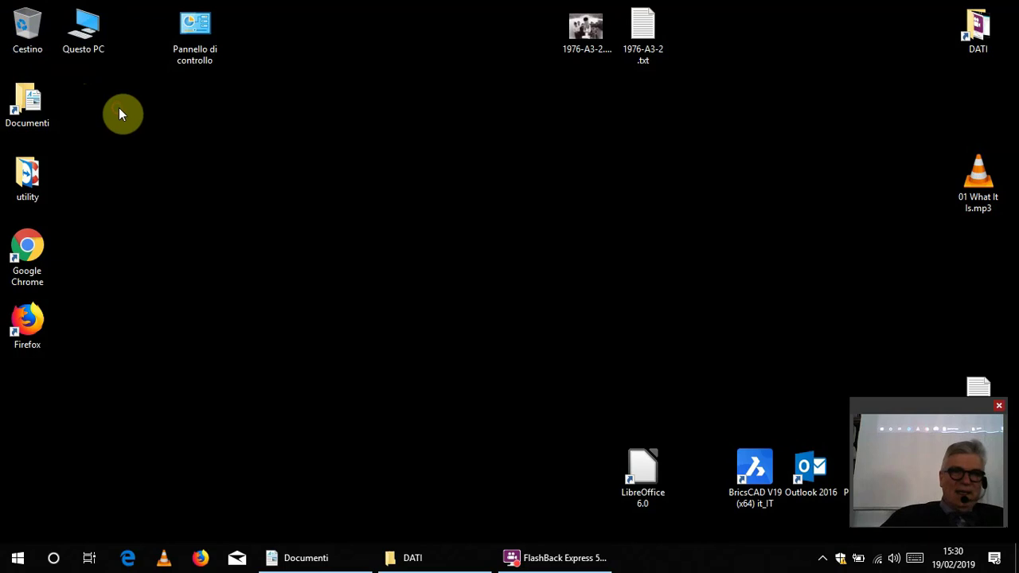
# - Delete the Questo PC icon from the desktop
pyautogui.click(93, 34)
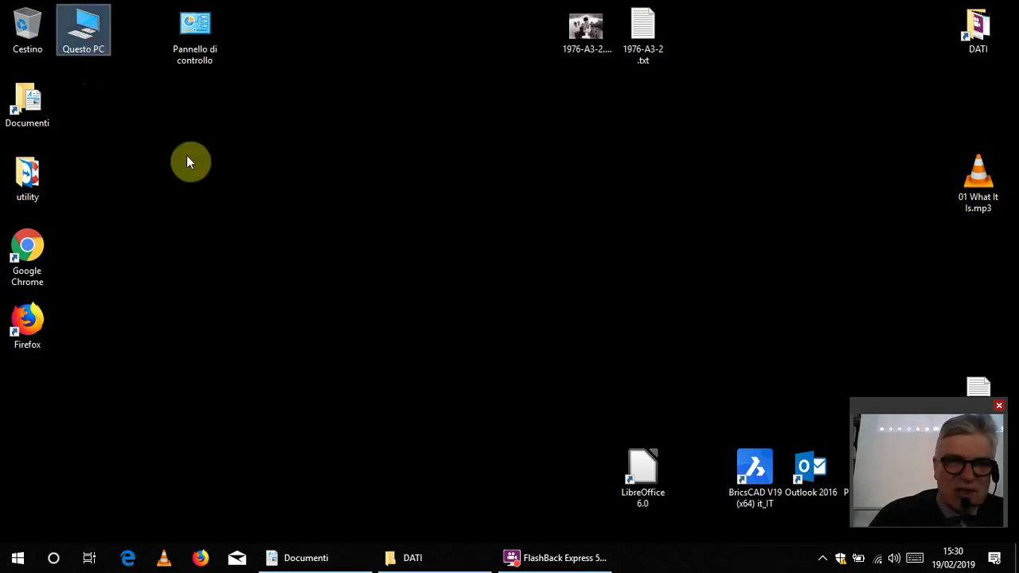
pyautogui.press('Delete')
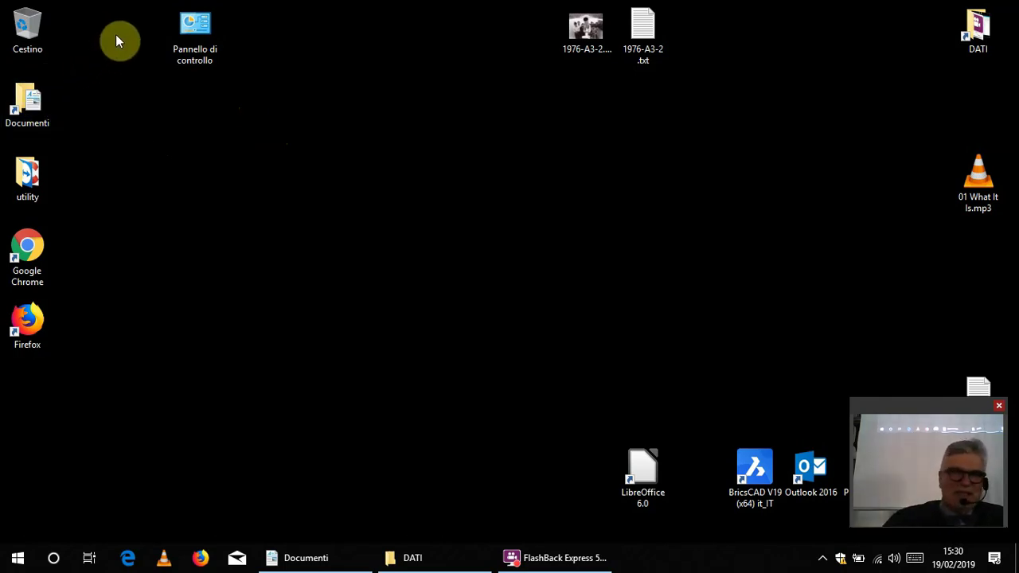
# - Examine the contents of Cestino, view Questo PC from the same window, and close it
pyautogui.doubleClick(27, 30)
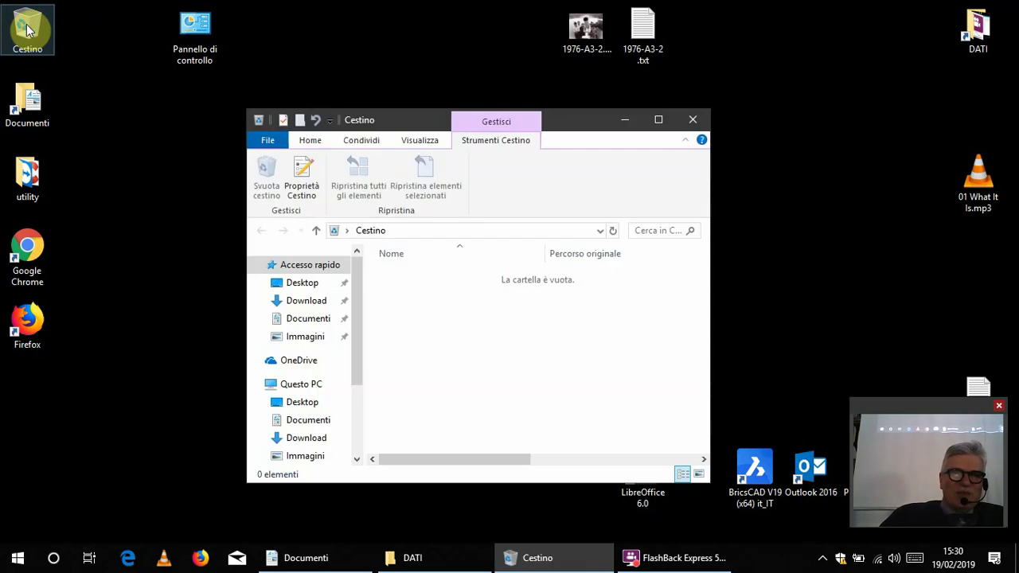
pyautogui.moveTo(403, 126); pyautogui.dragTo(571, 99)
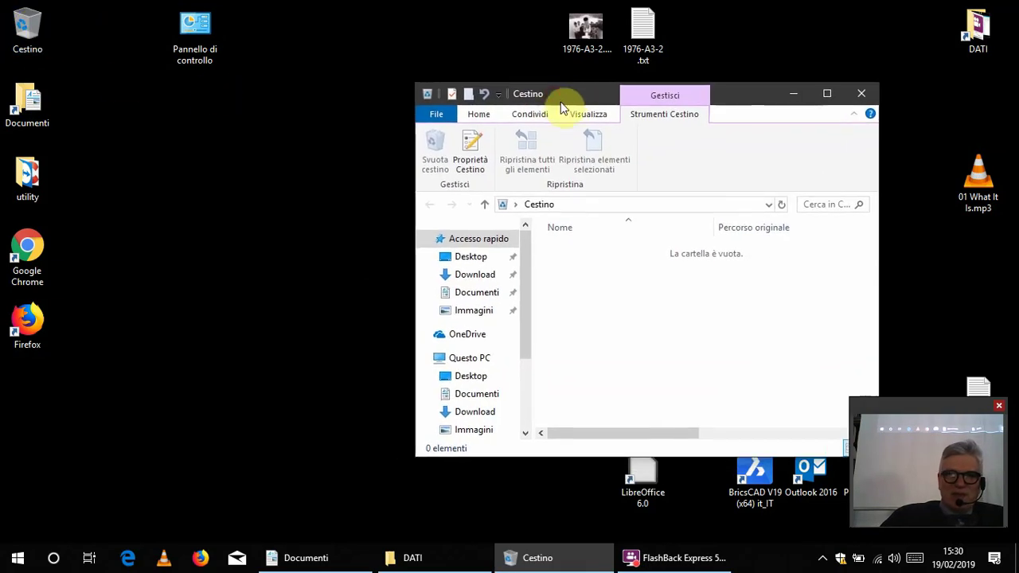
pyautogui.click(466, 359)
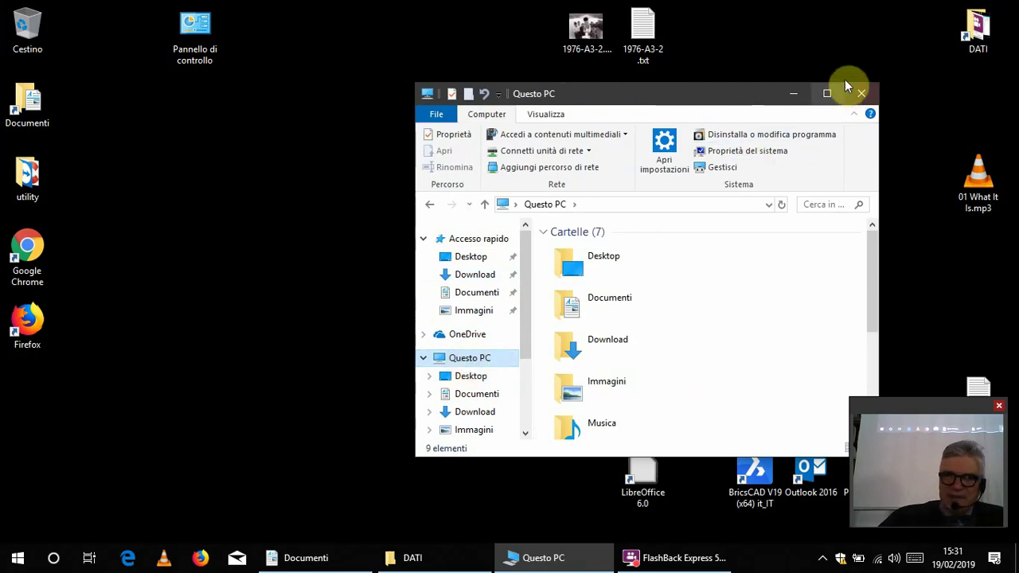
pyautogui.click(861, 93)
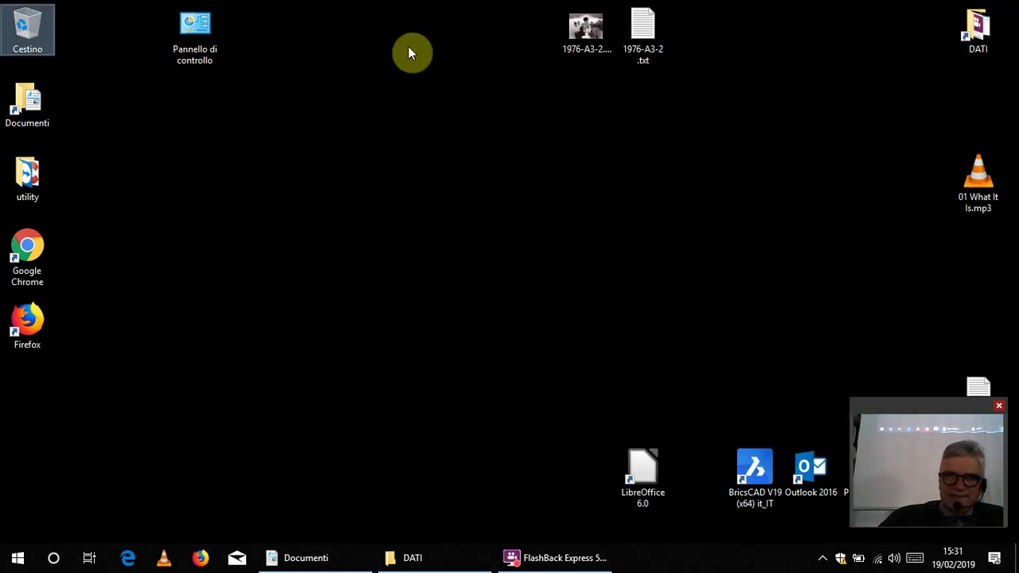
# - Create a desktop shortcut to Questo PC from the Cestino window, place it beside the Cestino icon, and close the window
pyautogui.doubleClick(29, 30)
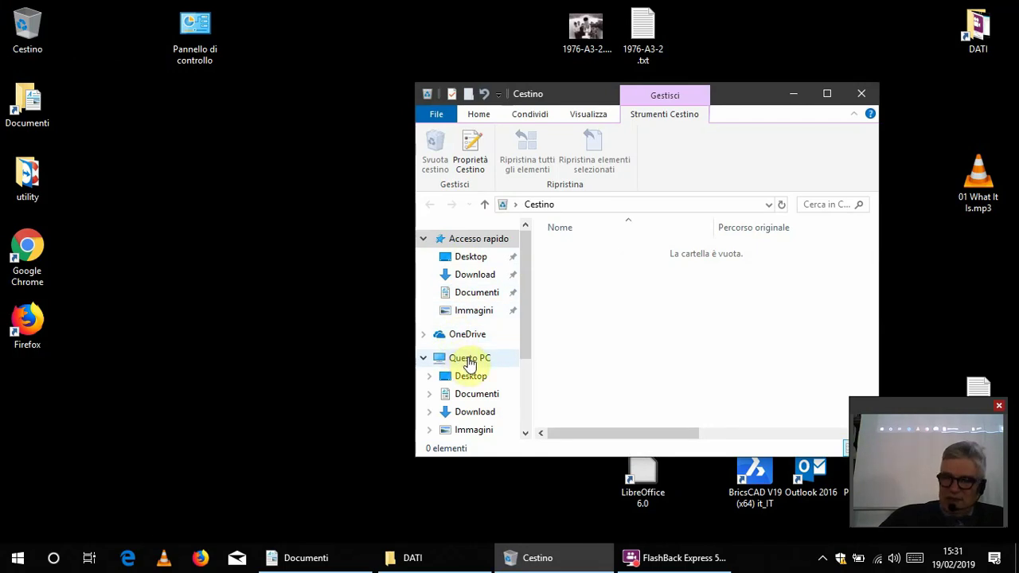
pyautogui.moveTo(469, 363); pyautogui.dragTo(162, 182)
pyautogui.moveTo(199, 109); pyautogui.dragTo(109, 33)
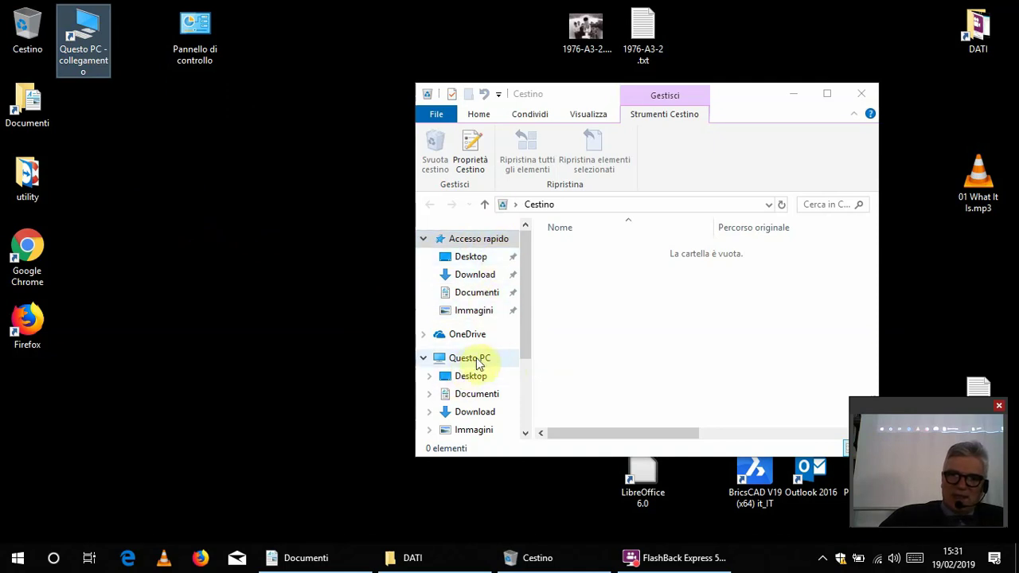
pyautogui.click(861, 92)
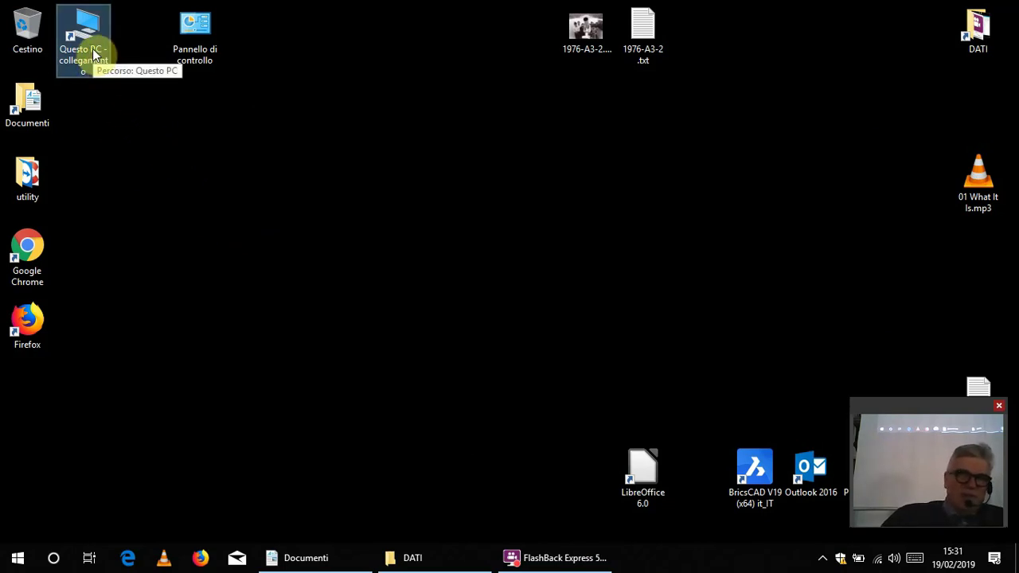
pyautogui.click(208, 163)
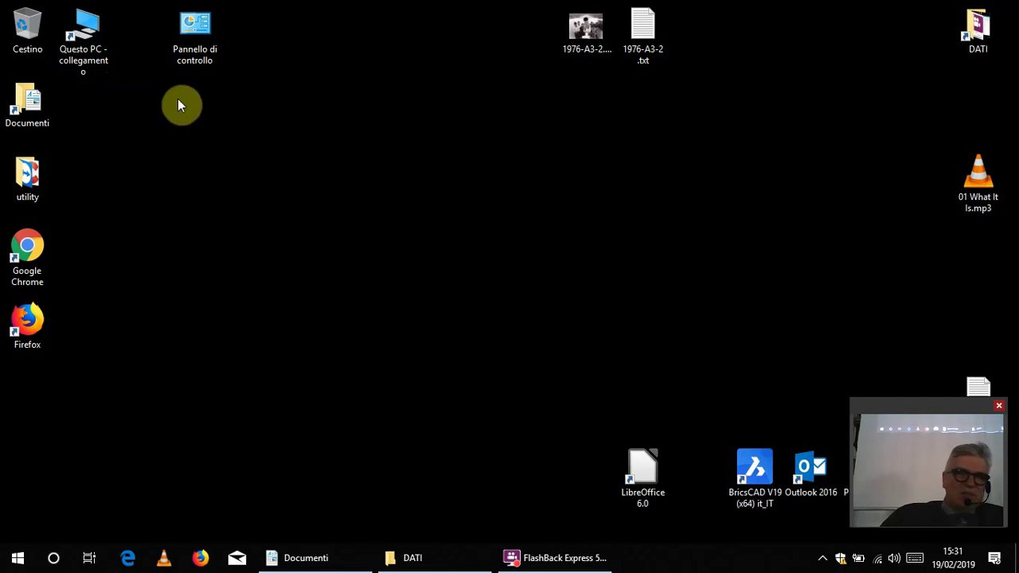
pyautogui.click(88, 62)
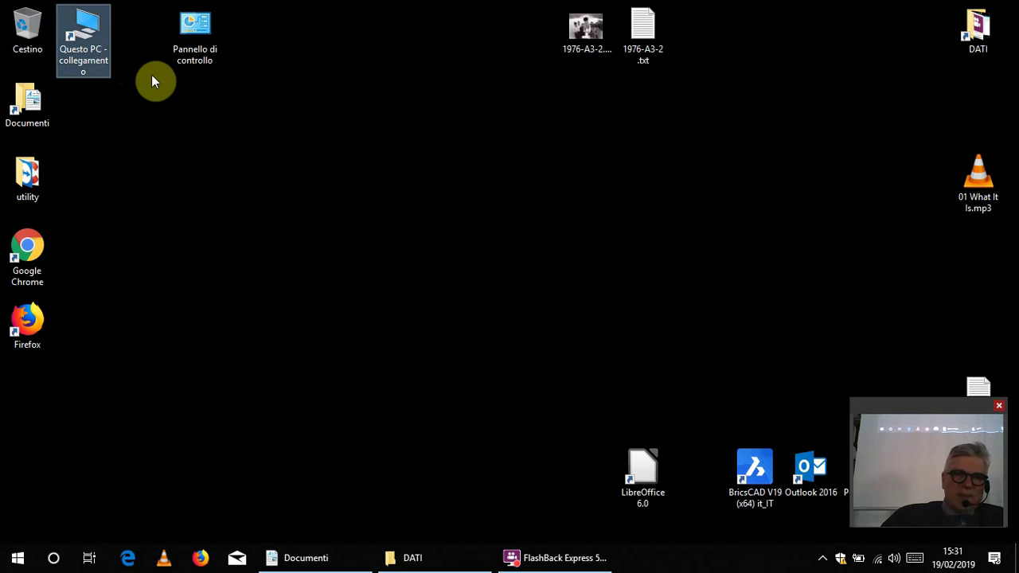
pyautogui.rightClick(88, 63)
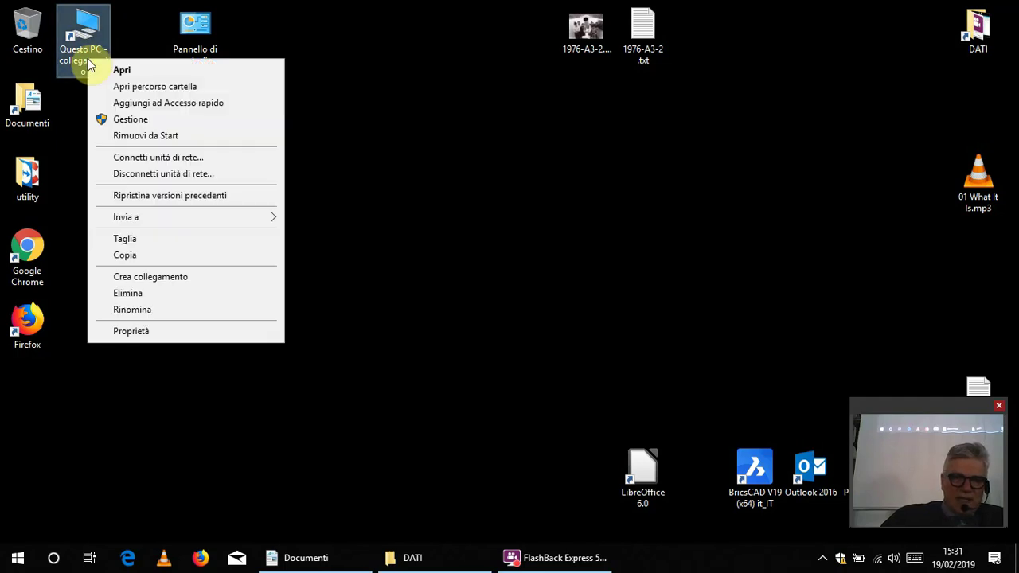
pyautogui.click(131, 310)
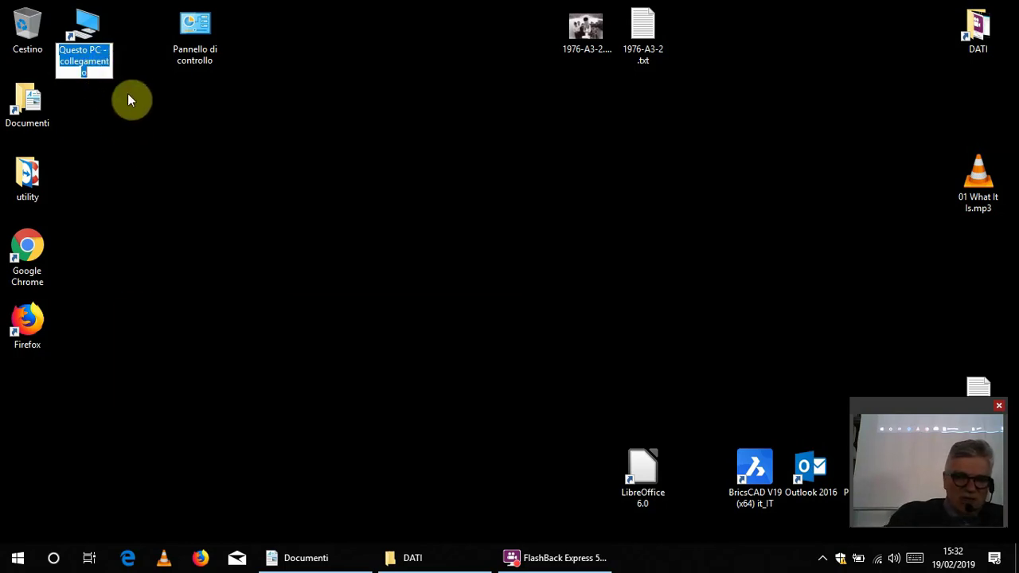
pyautogui.write('uio')
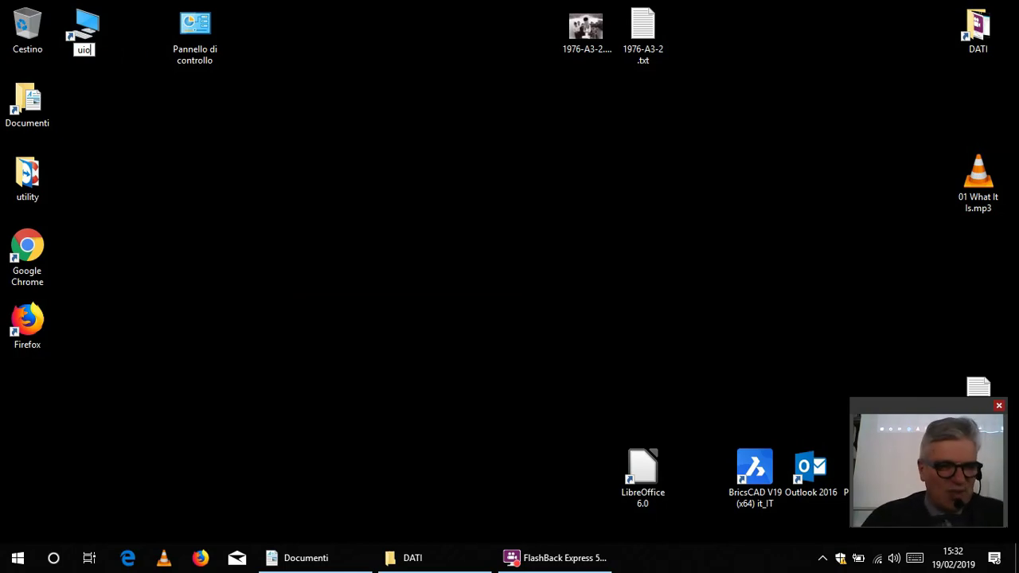
pyautogui.press('Escape')
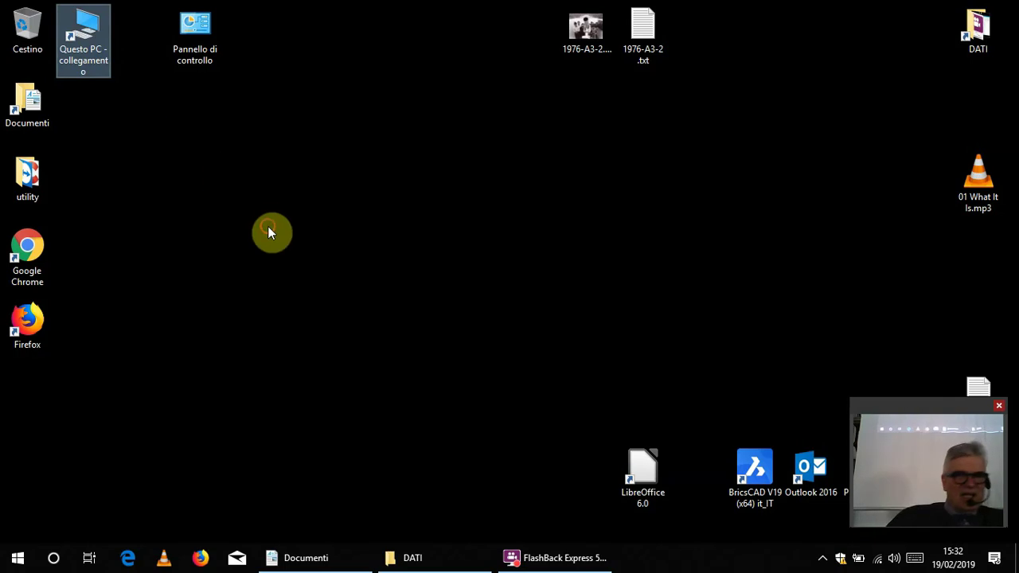
pyautogui.click(337, 233)
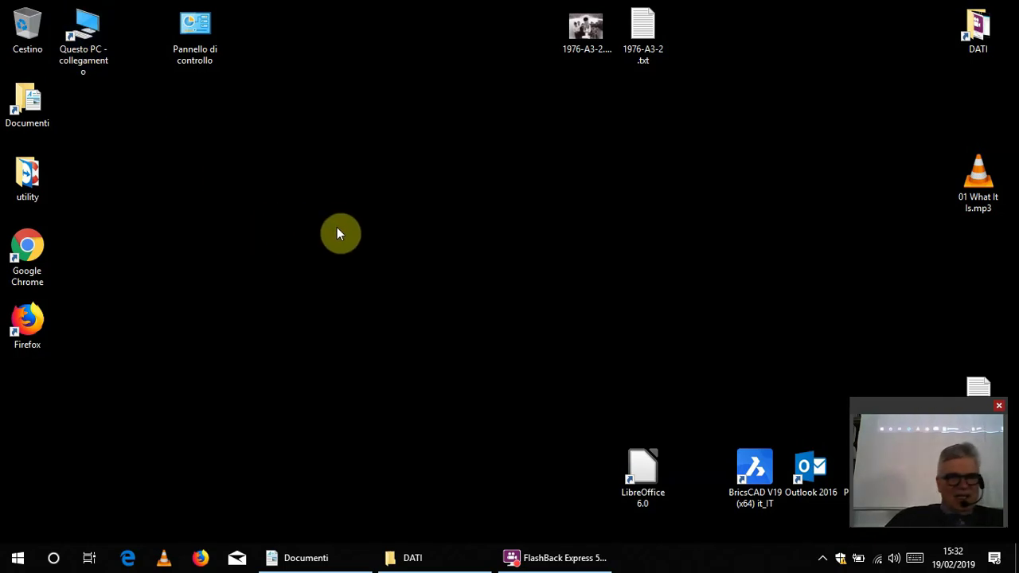
# - Rename the Questo PC desktop shortcut as Questo PC, removing the collegamento suffix
pyautogui.click(80, 60)
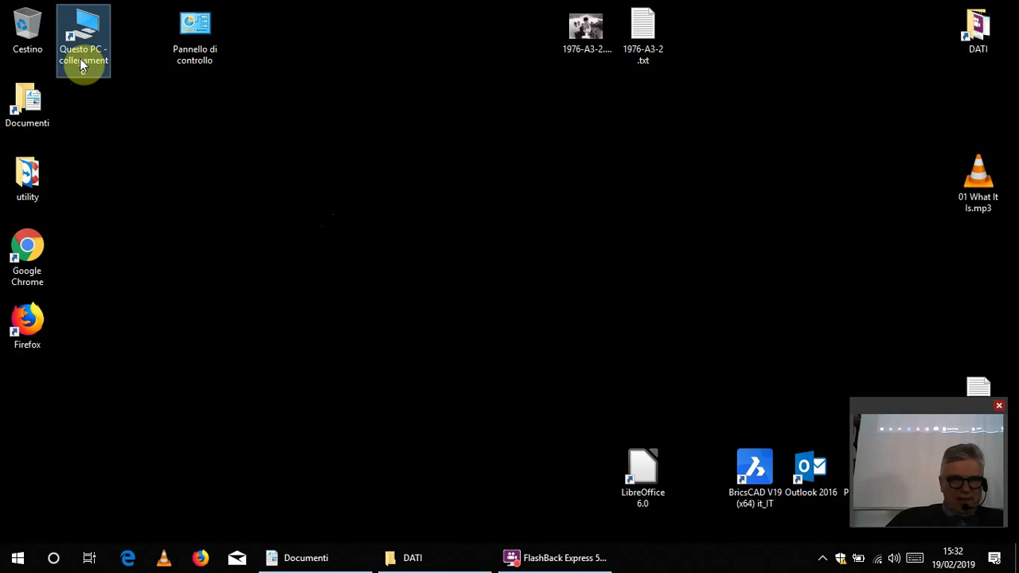
pyautogui.rightClick(80, 61)
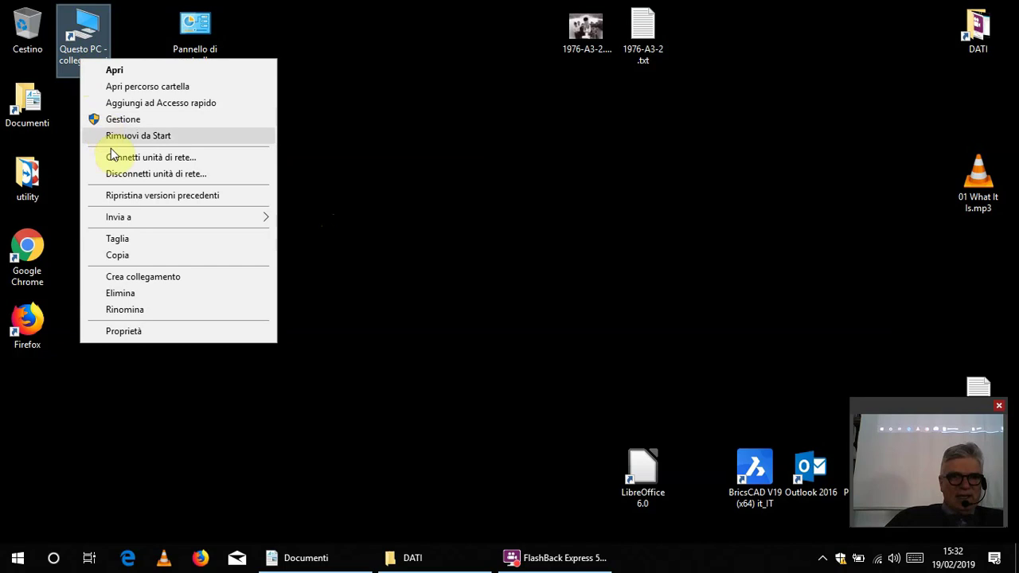
pyautogui.click(124, 310)
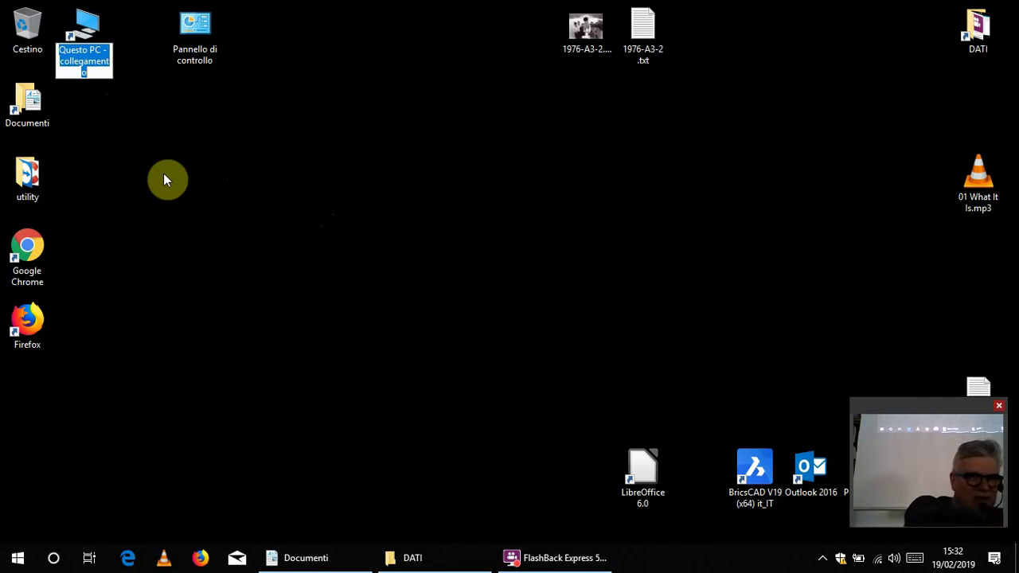
pyautogui.click(87, 71)
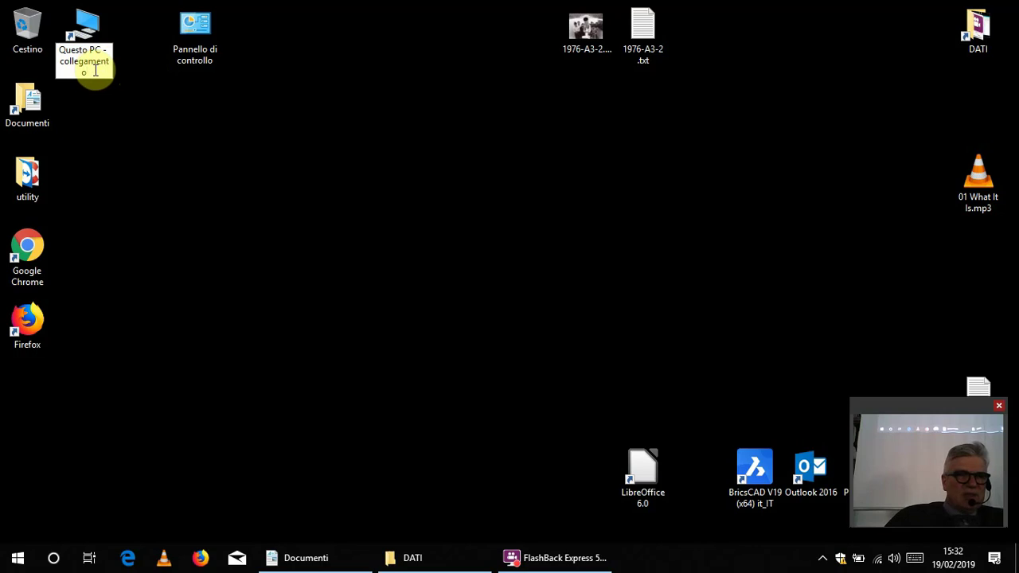
pyautogui.moveTo(94, 70); pyautogui.dragTo(158, 44)
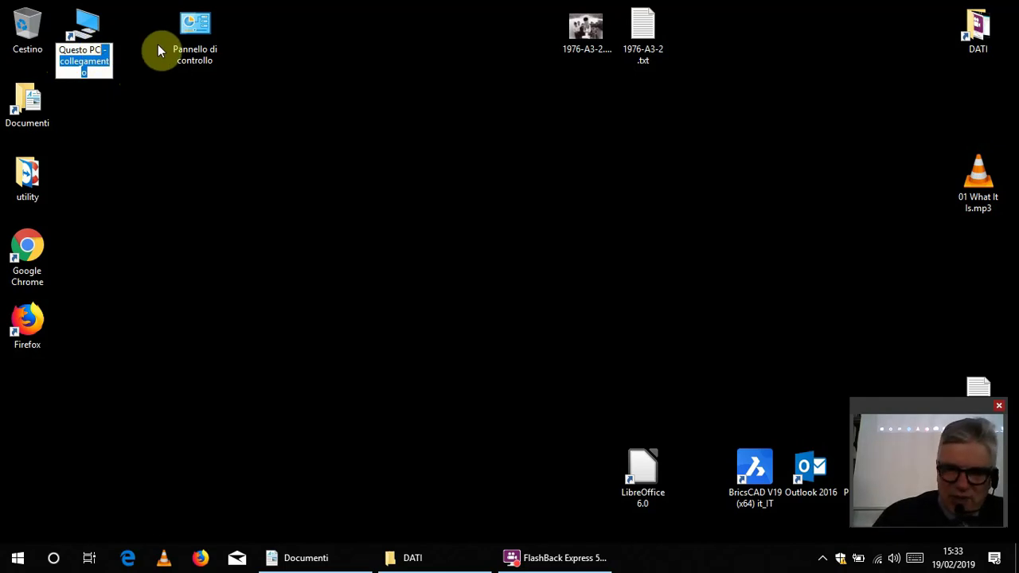
pyautogui.press('Delete')
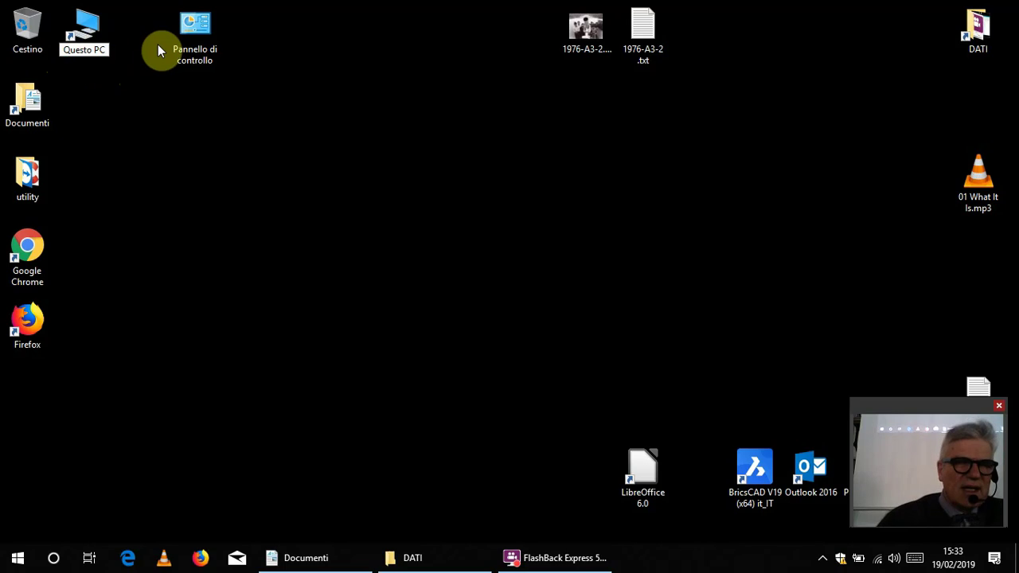
pyautogui.press('Return')
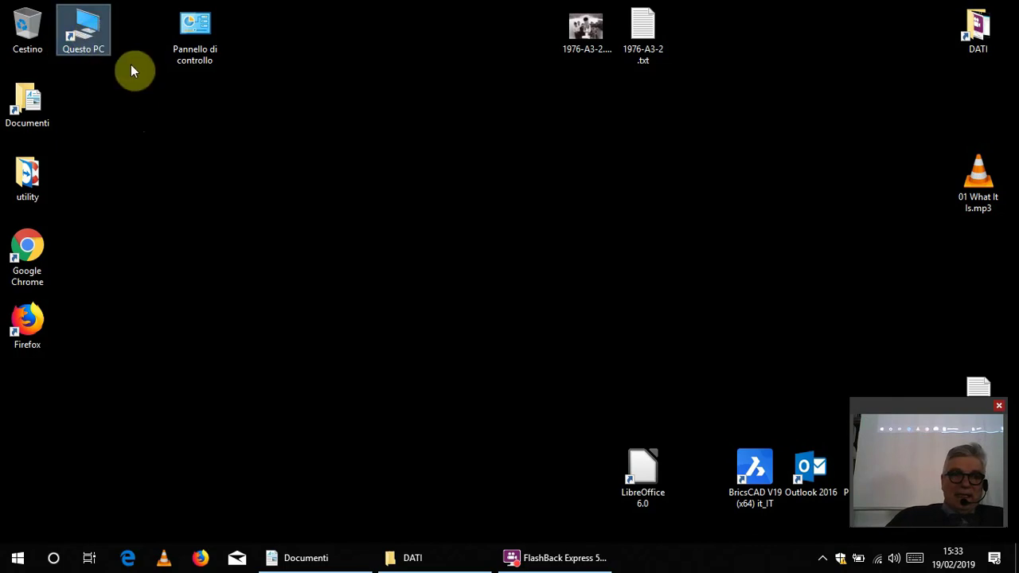
# - Examine the contents and quick access folders of Cestino, moving its window higher on the desktop, and close it
pyautogui.doubleClick(27, 32)
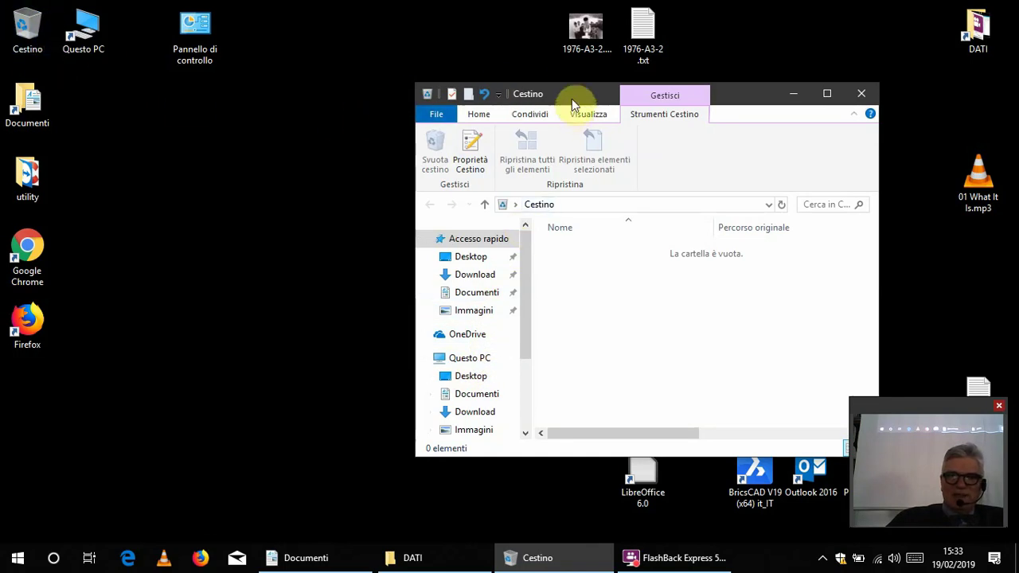
pyautogui.moveTo(573, 90); pyautogui.dragTo(559, 42)
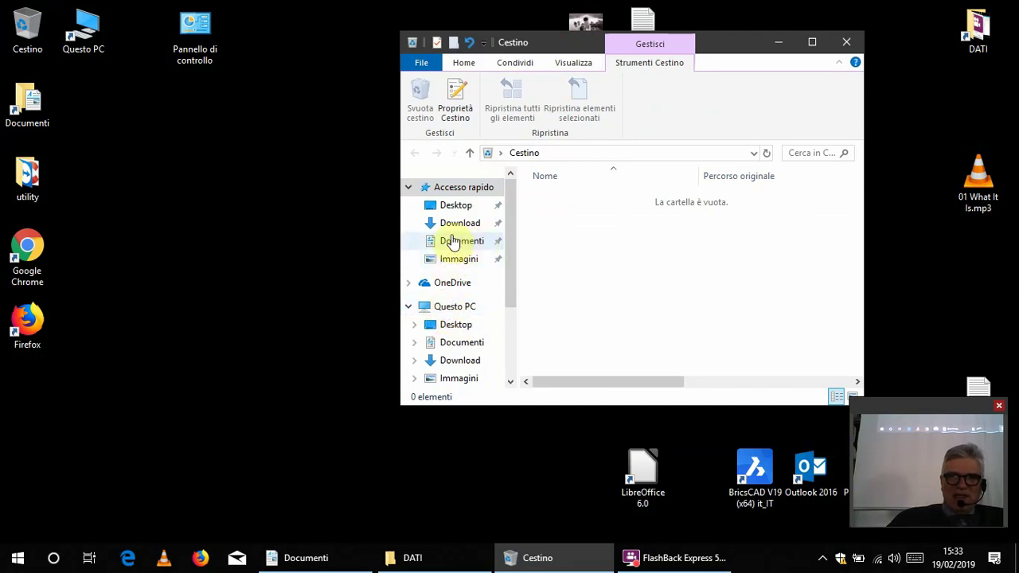
pyautogui.click(846, 42)
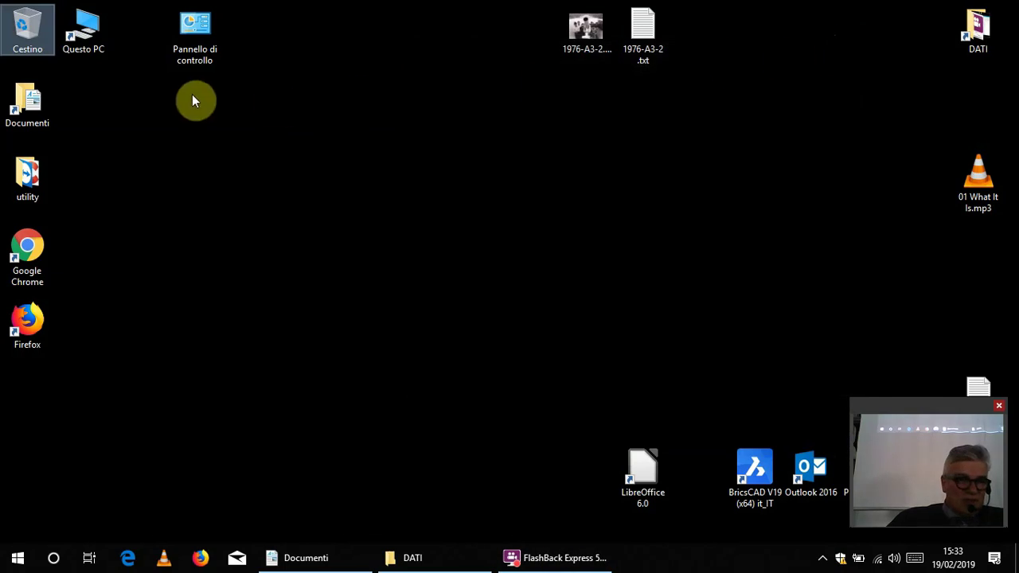
# - Delete the Documenti icon from the desktop and create a new Documenti shortcut there from the Cestino window's Accesso rapido folders
pyautogui.click(30, 100)
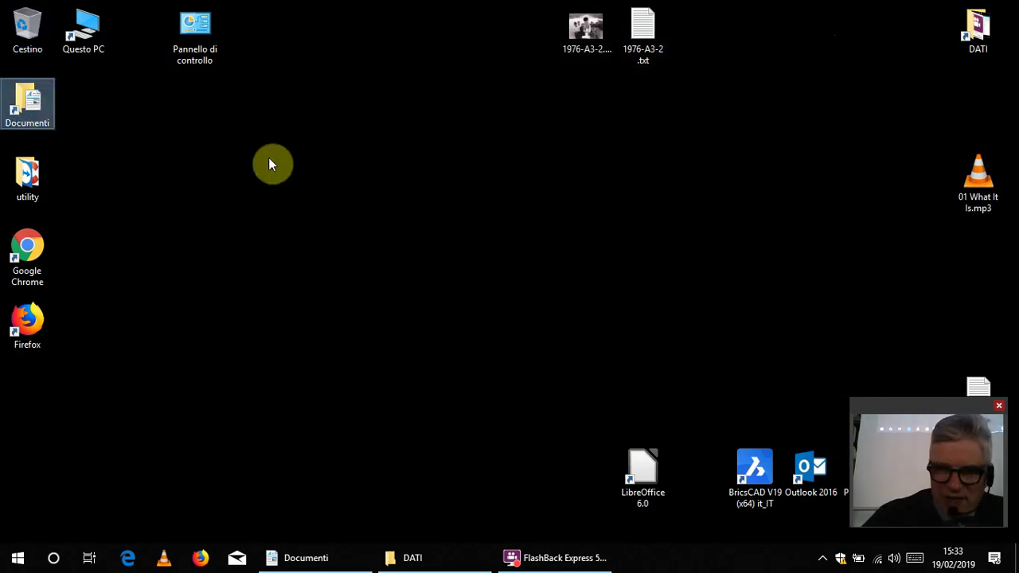
pyautogui.press('Delete')
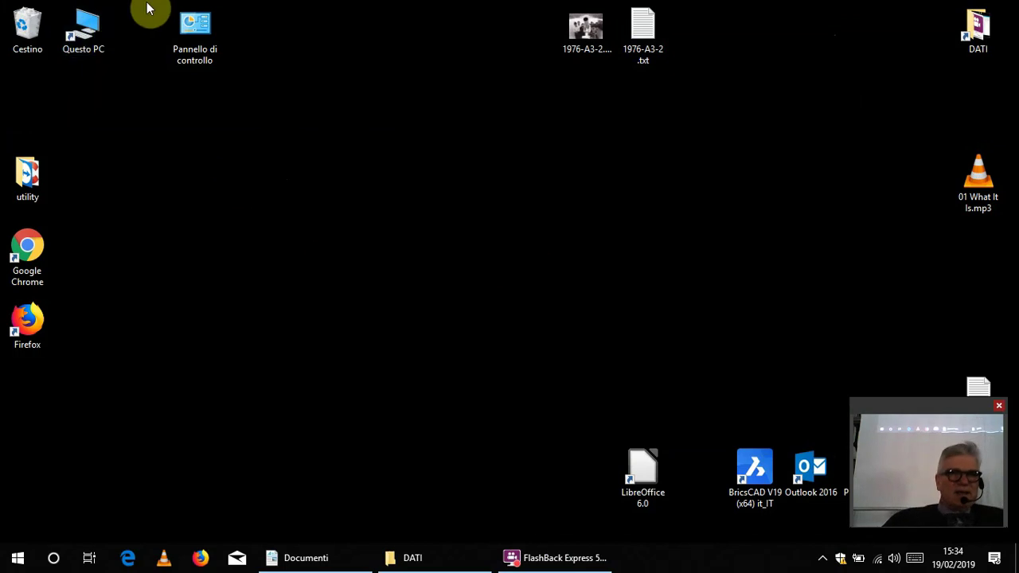
pyautogui.doubleClick(33, 28)
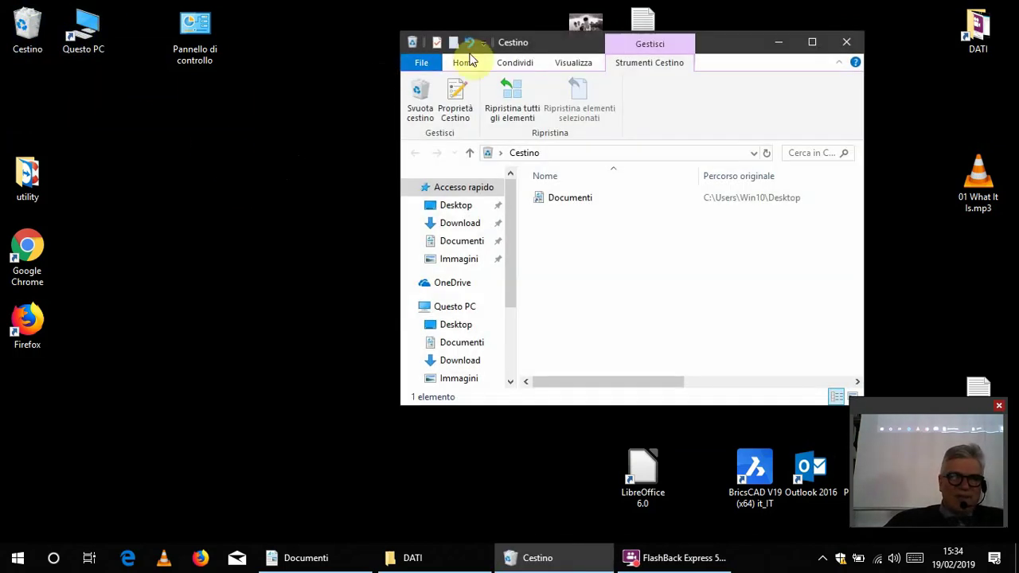
pyautogui.click(471, 243)
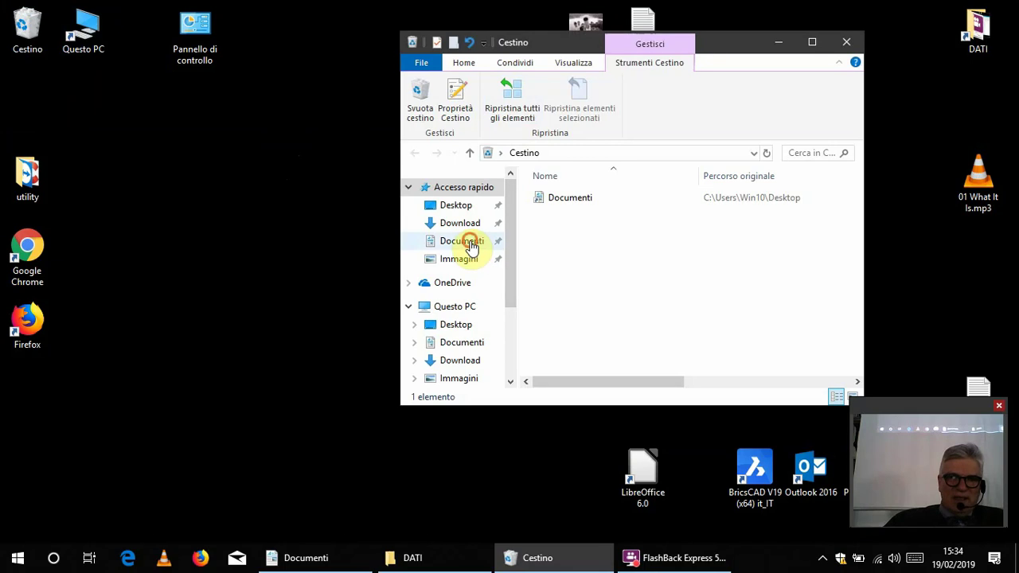
pyautogui.moveTo(471, 243); pyautogui.dragTo(219, 217)
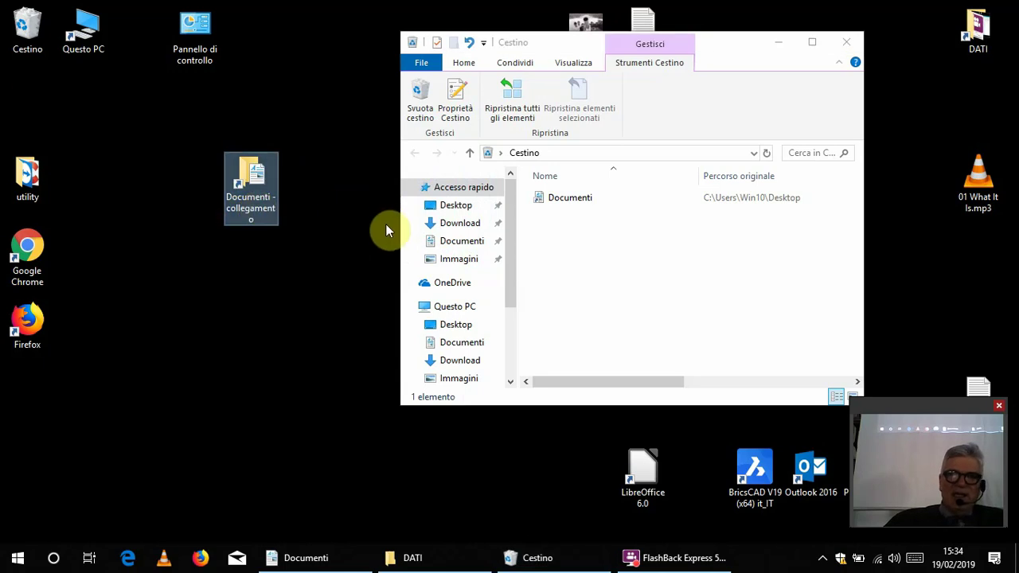
pyautogui.click(853, 45)
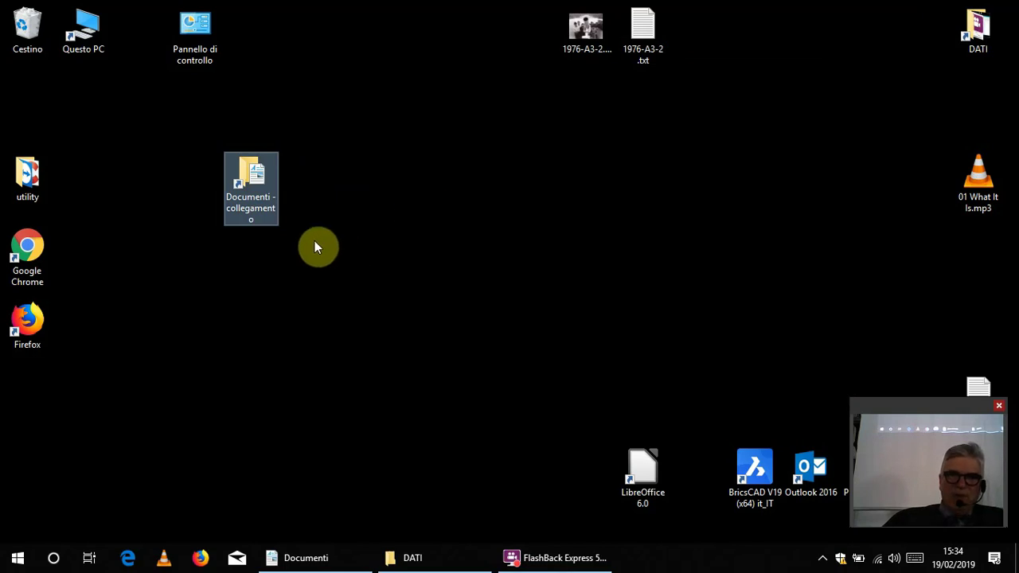
pyautogui.click(261, 207)
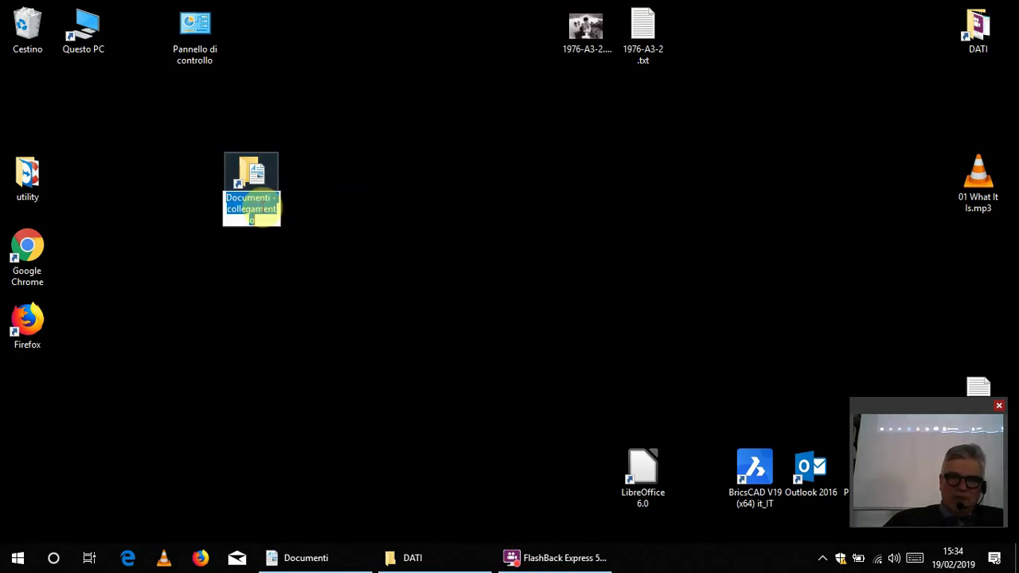
pyautogui.click(345, 277)
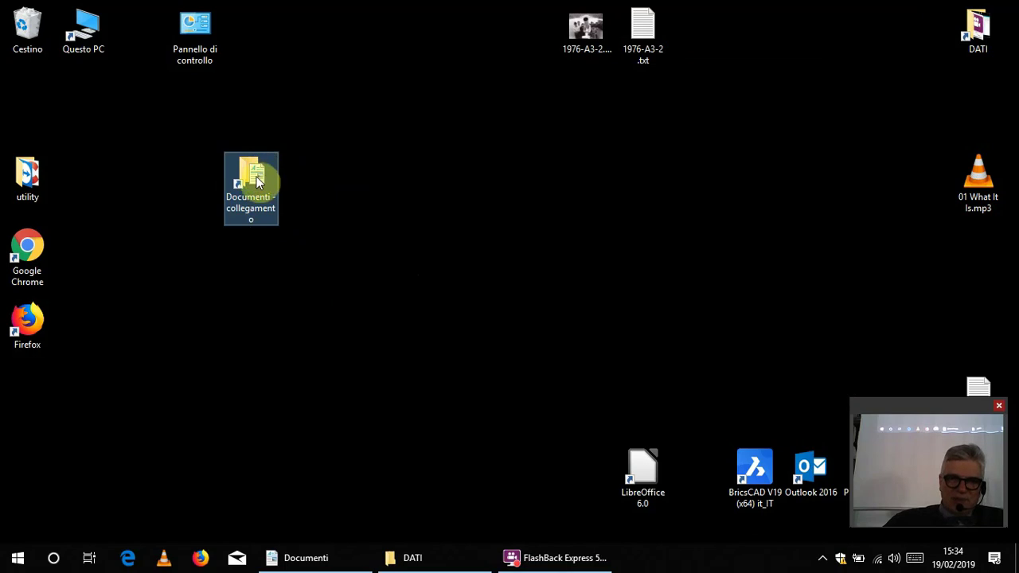
pyautogui.rightClick(252, 206)
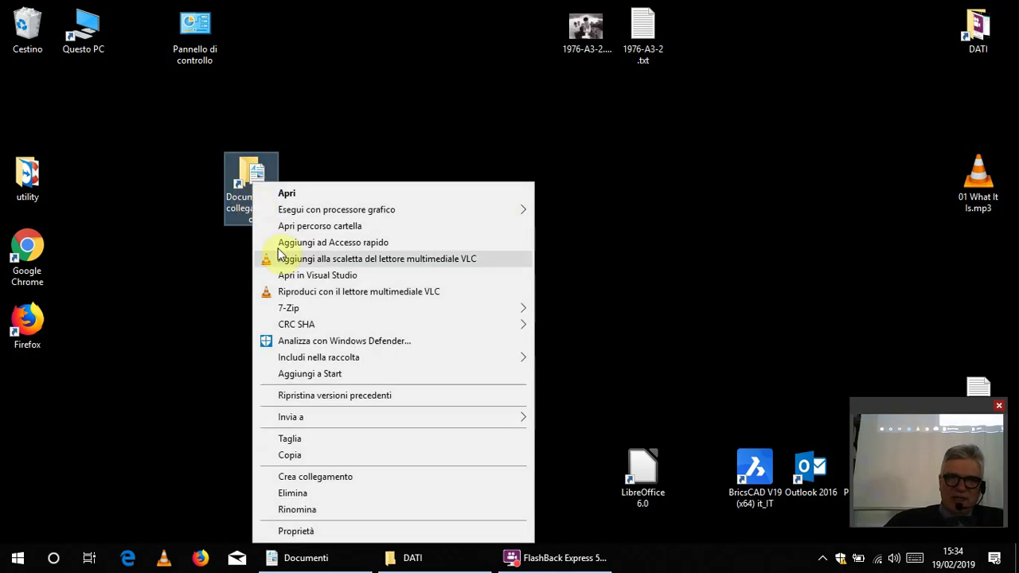
pyautogui.click(719, 234)
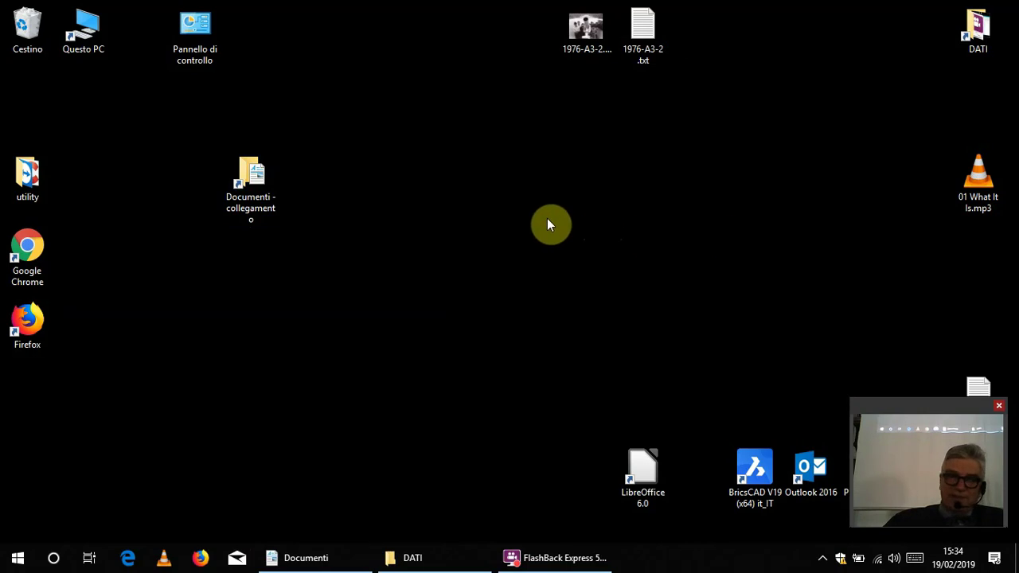
# - Rename the new desktop shortcut as Documenti and place it directly below the Cestino icon
pyautogui.click(257, 182)
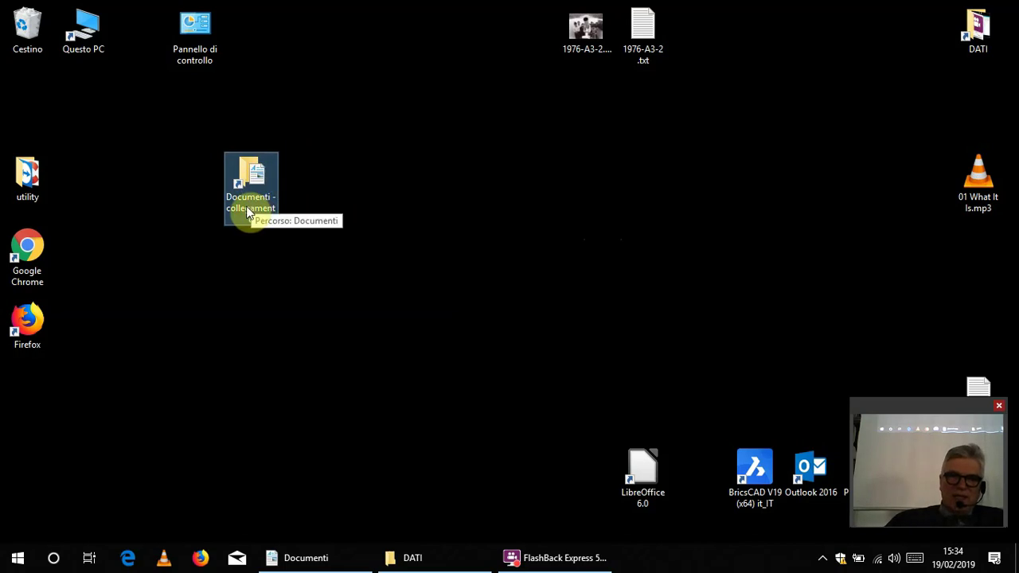
pyautogui.click(246, 208)
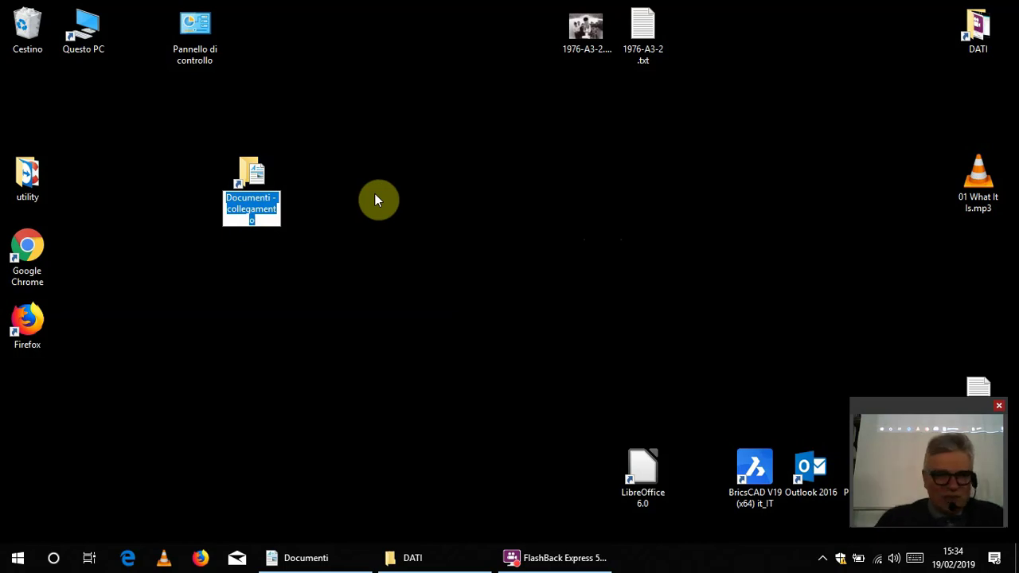
pyautogui.write('D')
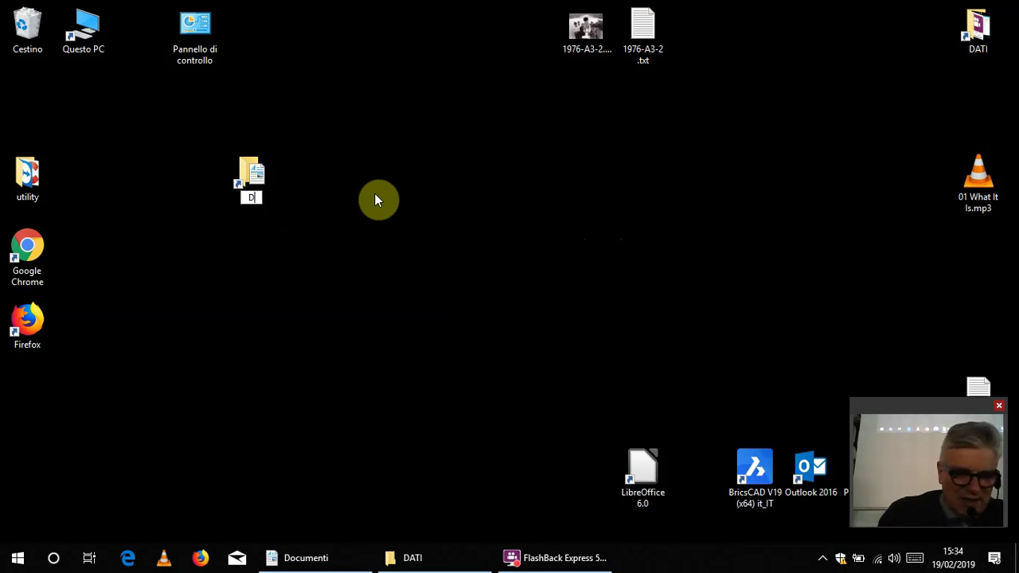
pyautogui.write('ocumenti')
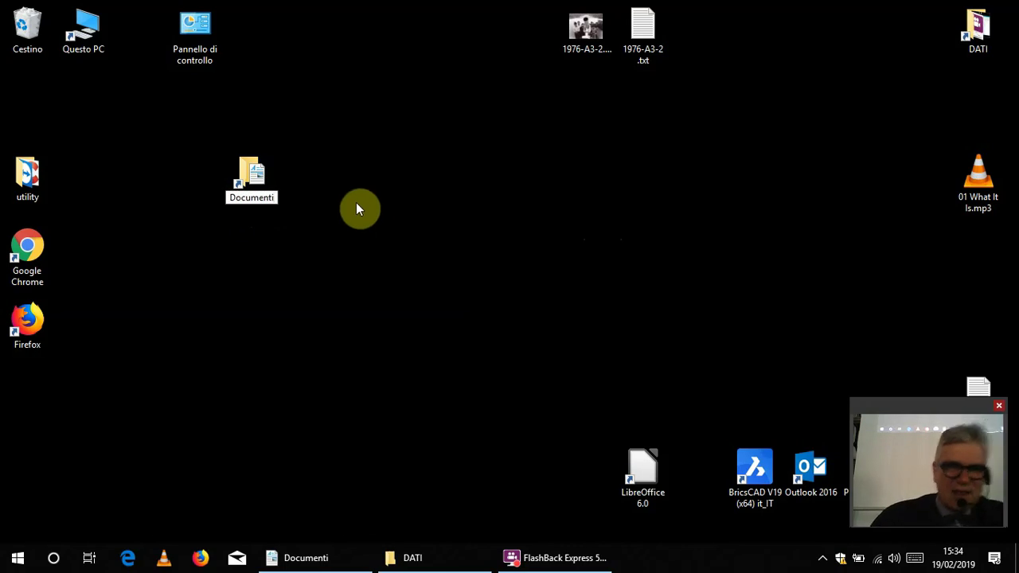
pyautogui.press('Return')
pyautogui.moveTo(254, 181); pyautogui.dragTo(36, 102)
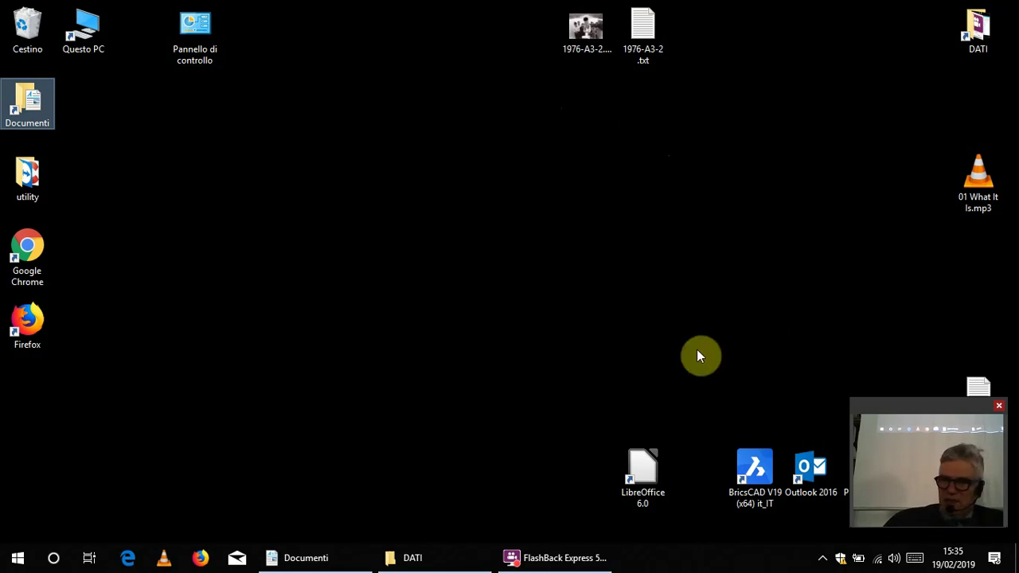
pyautogui.rightClick(493, 252)
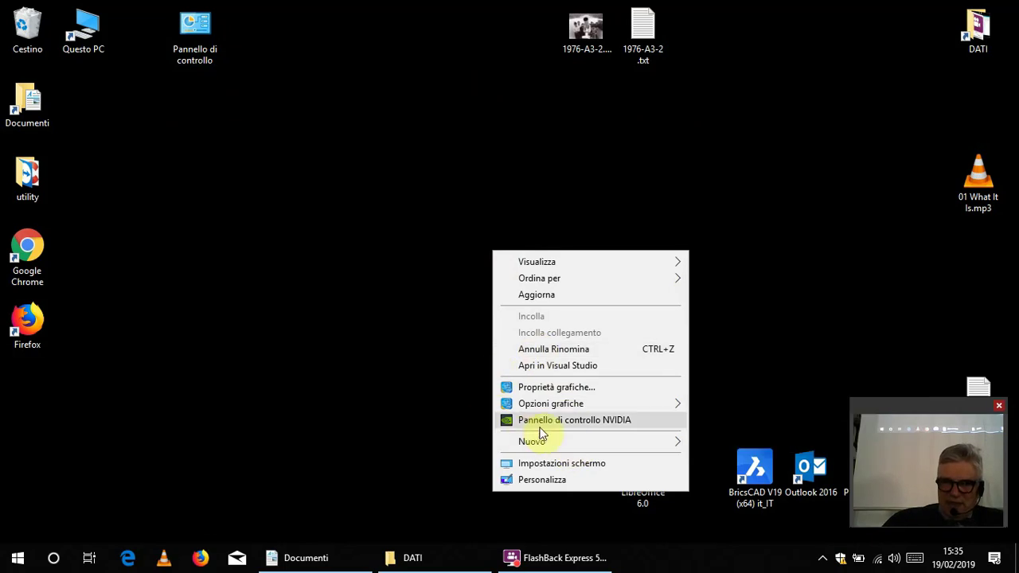
pyautogui.moveTo(679, 442)
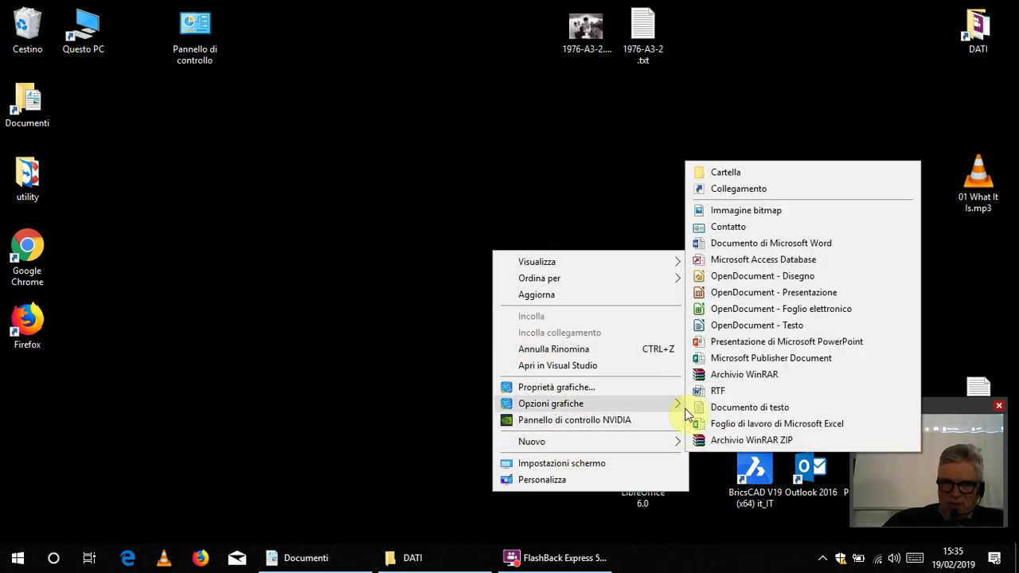
pyautogui.moveTo(675, 444)
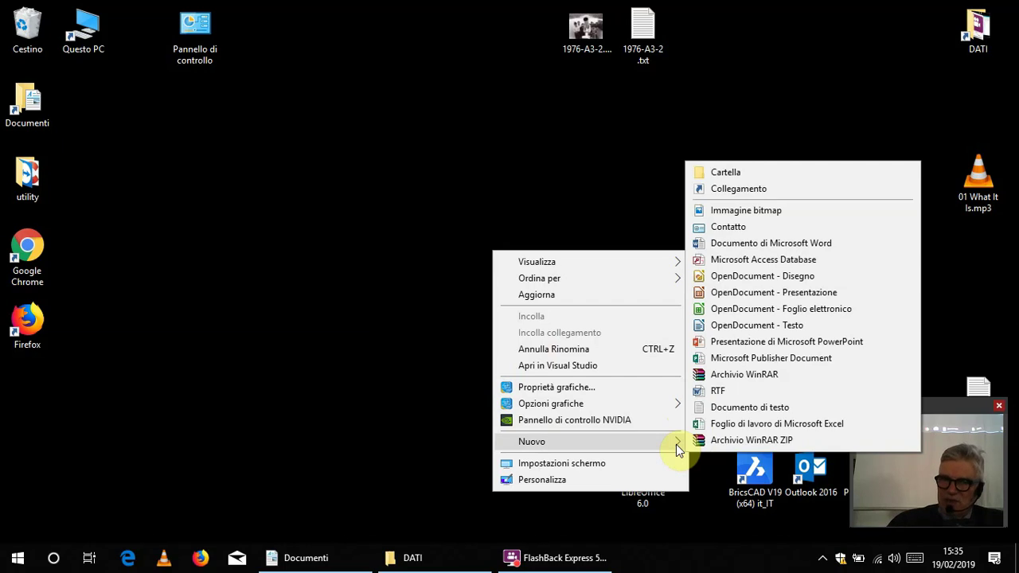
pyautogui.click(302, 246)
# - Create a new folder named prova in the middle of the desktop
pyautogui.rightClick(441, 236)
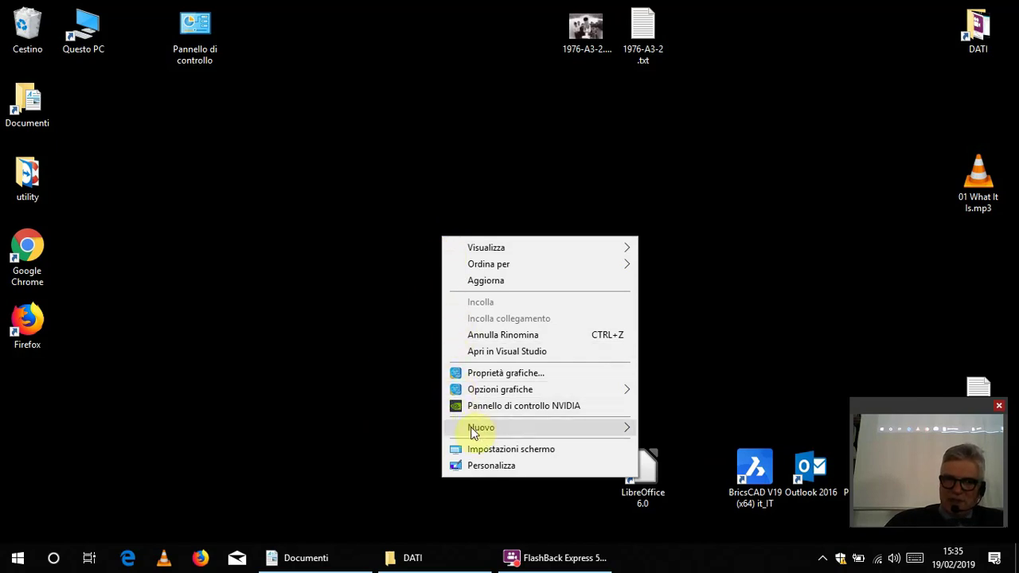
pyautogui.moveTo(468, 434)
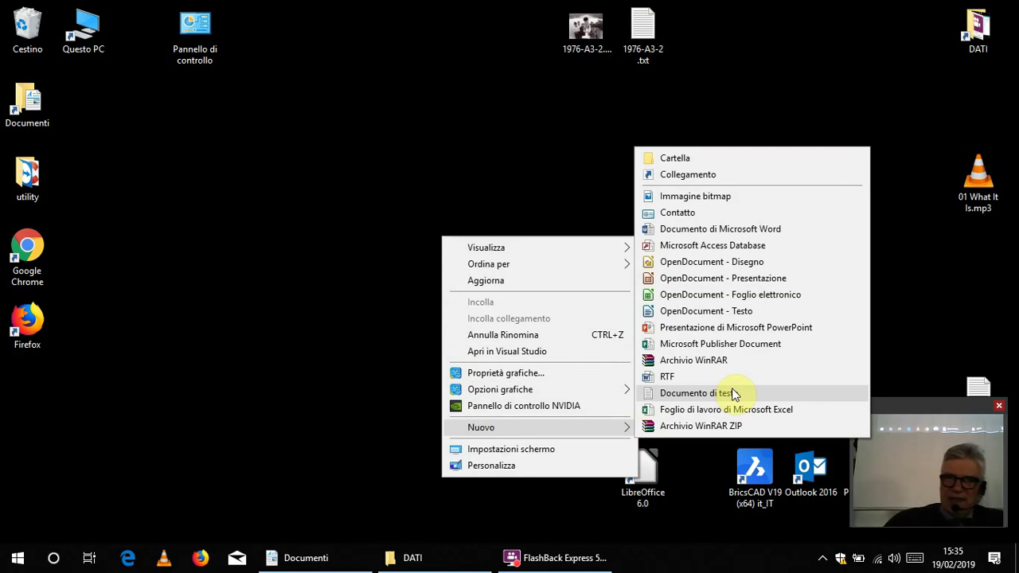
pyautogui.click(683, 157)
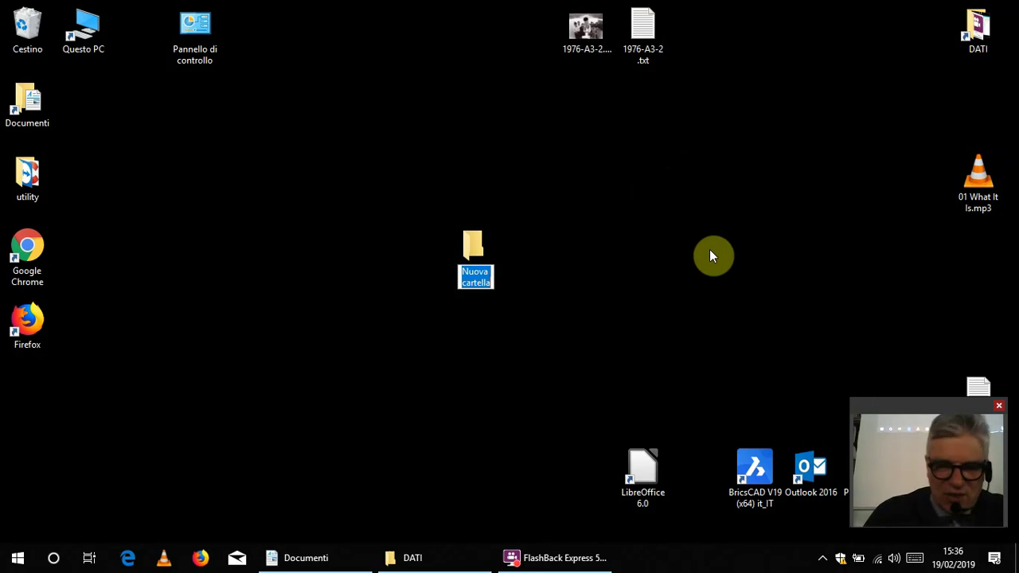
pyautogui.write('prova')
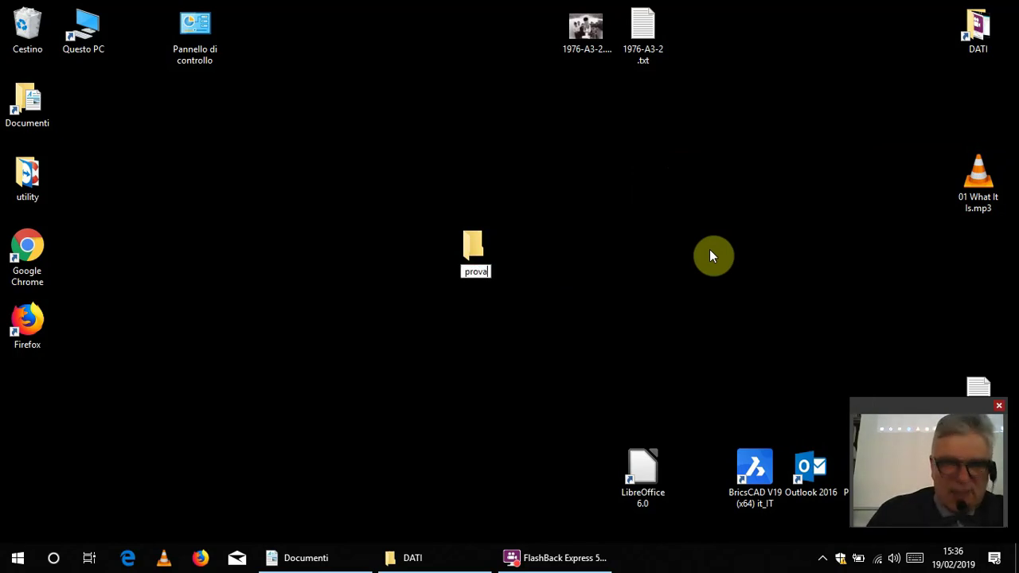
pyautogui.press('Return')
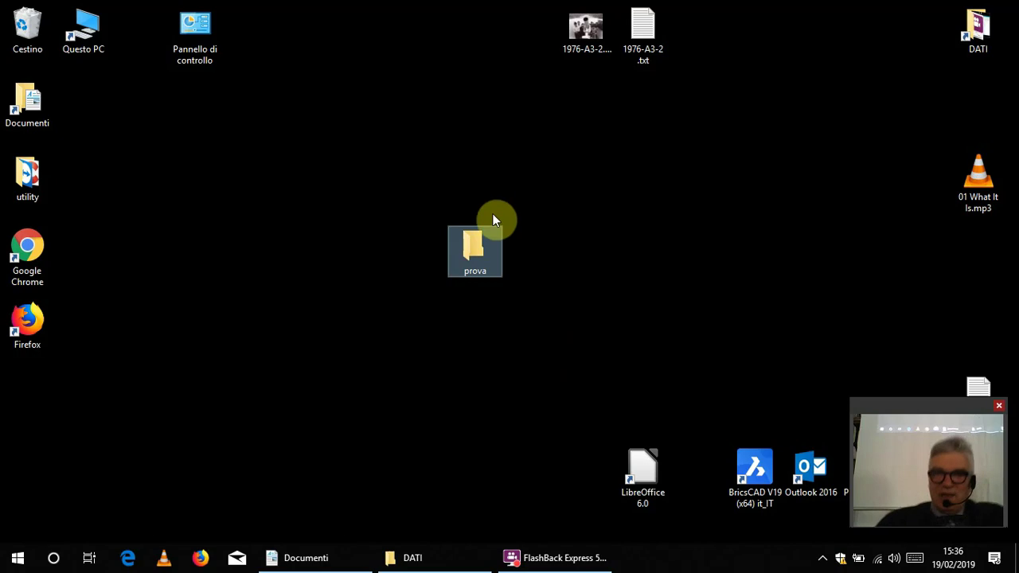
# - Open the prova folder and Questo PC in separate windows
pyautogui.doubleClick(475, 252)
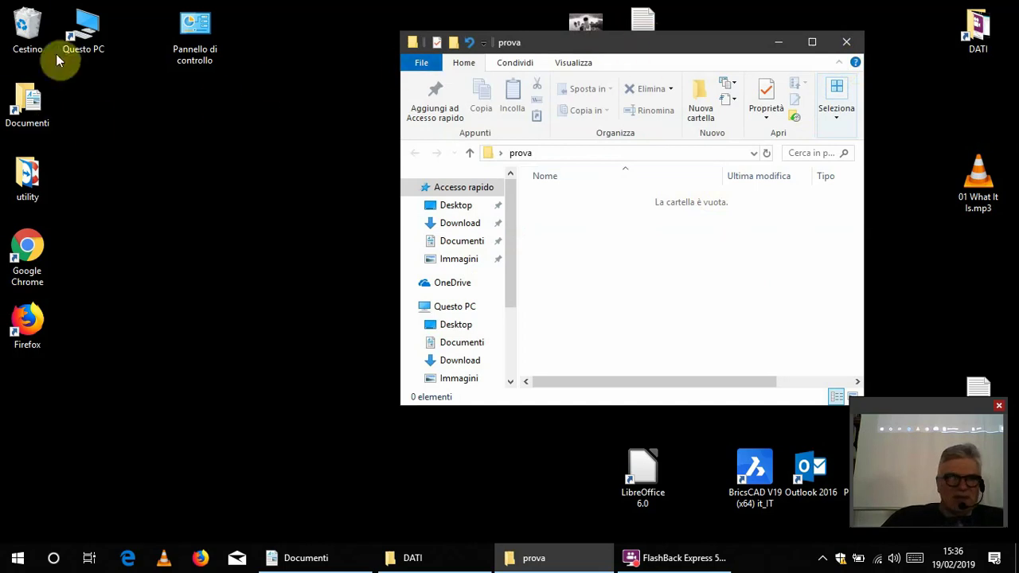
pyautogui.click(72, 35)
pyautogui.doubleClick(72, 36)
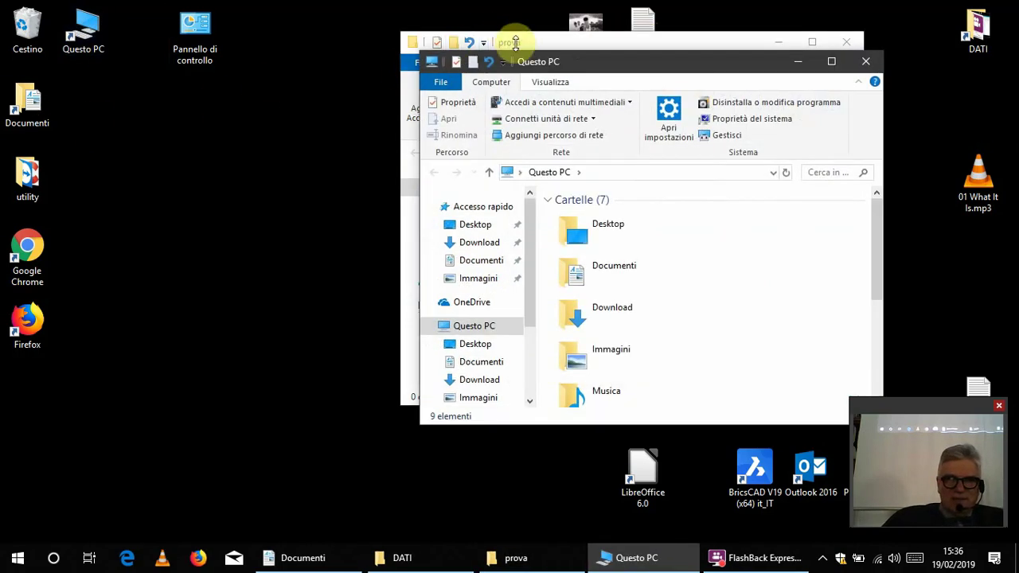
# - Move the Questo PC window off the prova window, and close both windows
pyautogui.moveTo(586, 66); pyautogui.dragTo(178, 87)
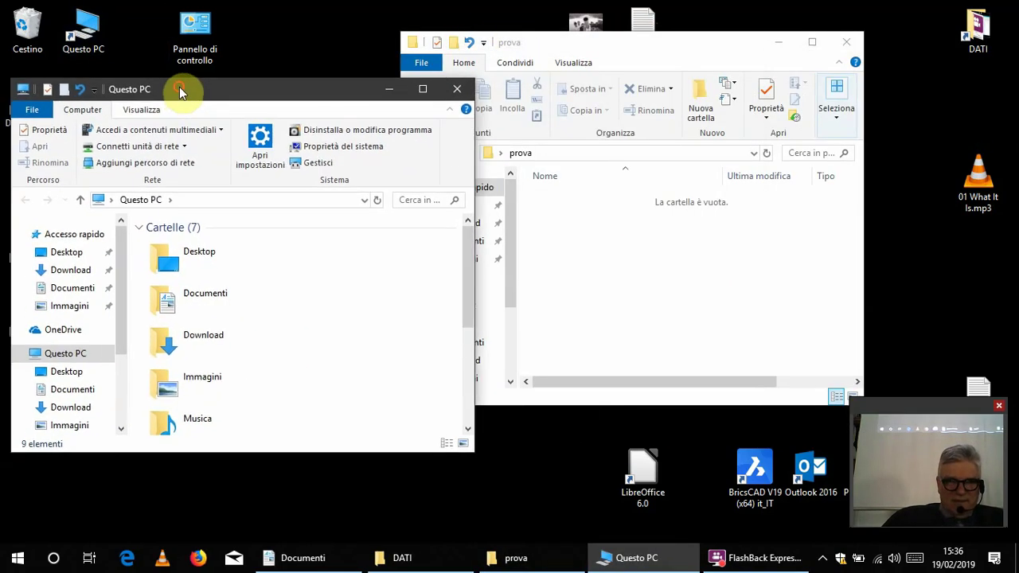
pyautogui.click(457, 86)
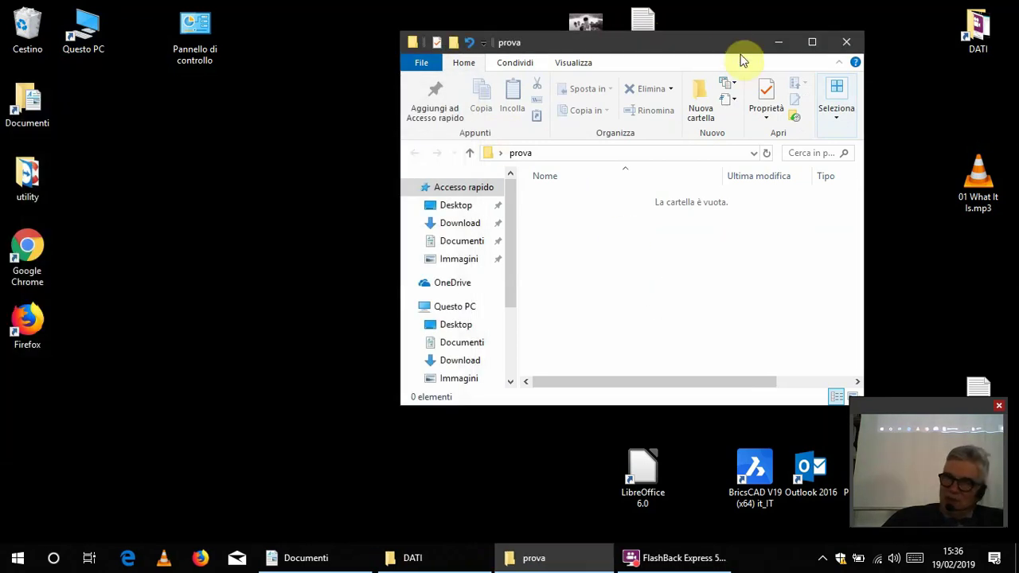
pyautogui.moveTo(726, 47); pyautogui.dragTo(596, 61)
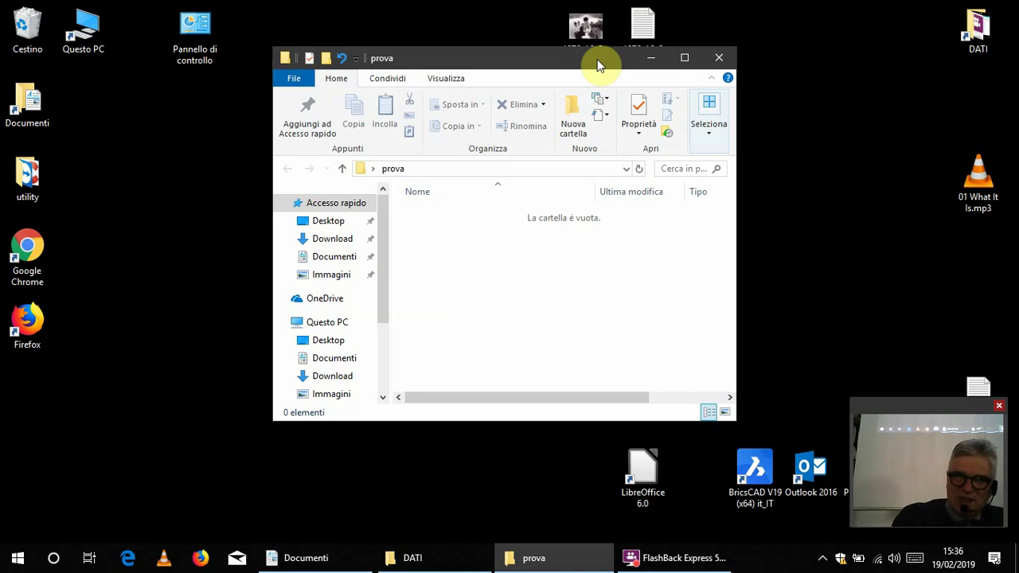
pyautogui.click(720, 57)
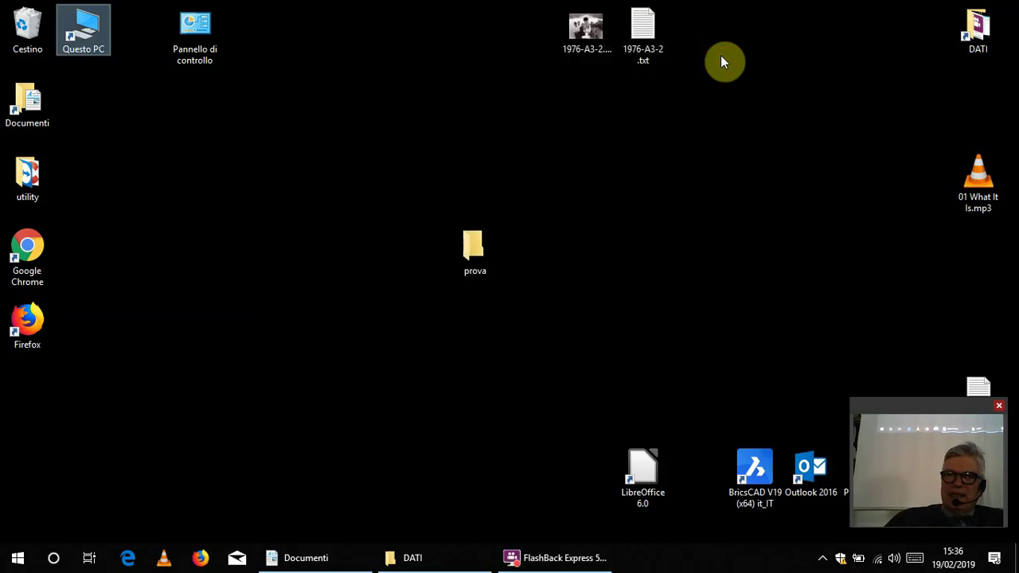
# - Rename the prova folder on the desktop as "prova 2" and move it to the Cestino
pyautogui.click(478, 279)
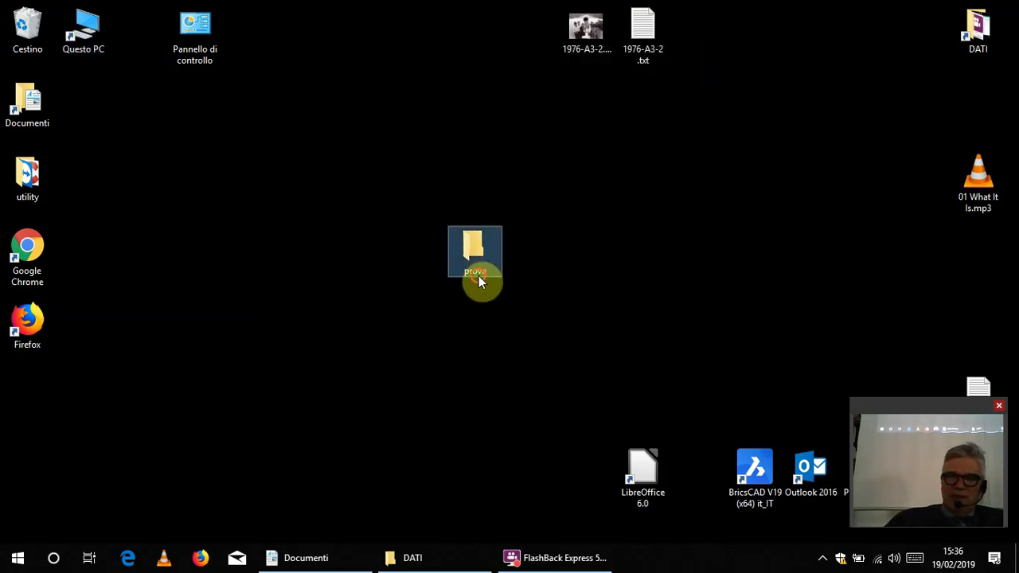
pyautogui.click(479, 273)
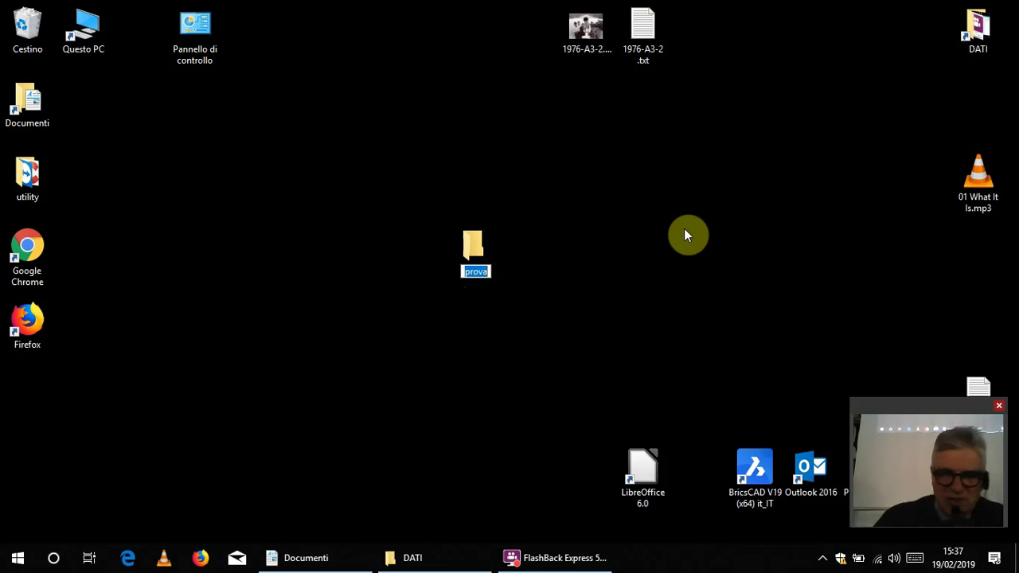
pyautogui.write('pro')
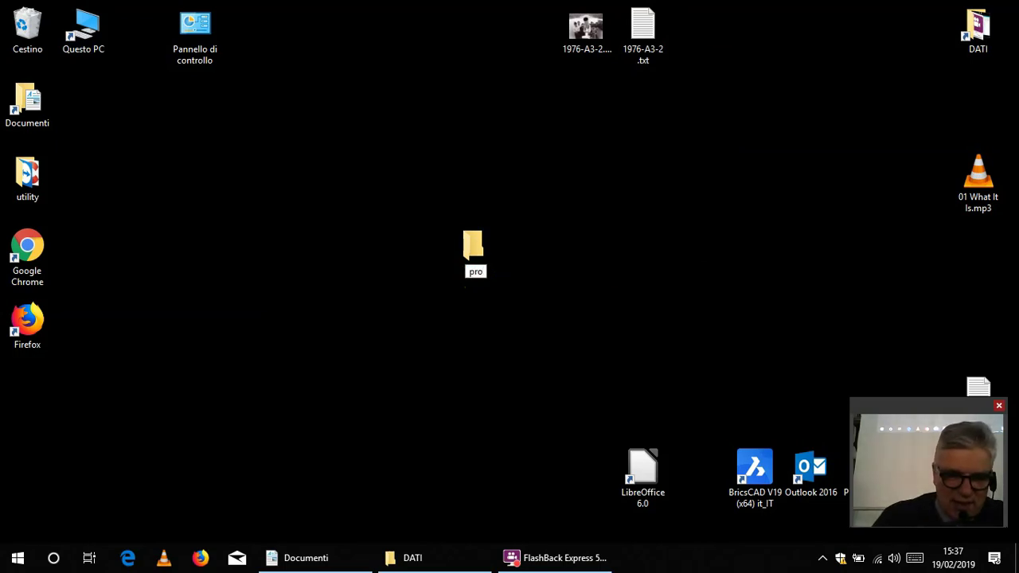
pyautogui.write('va')
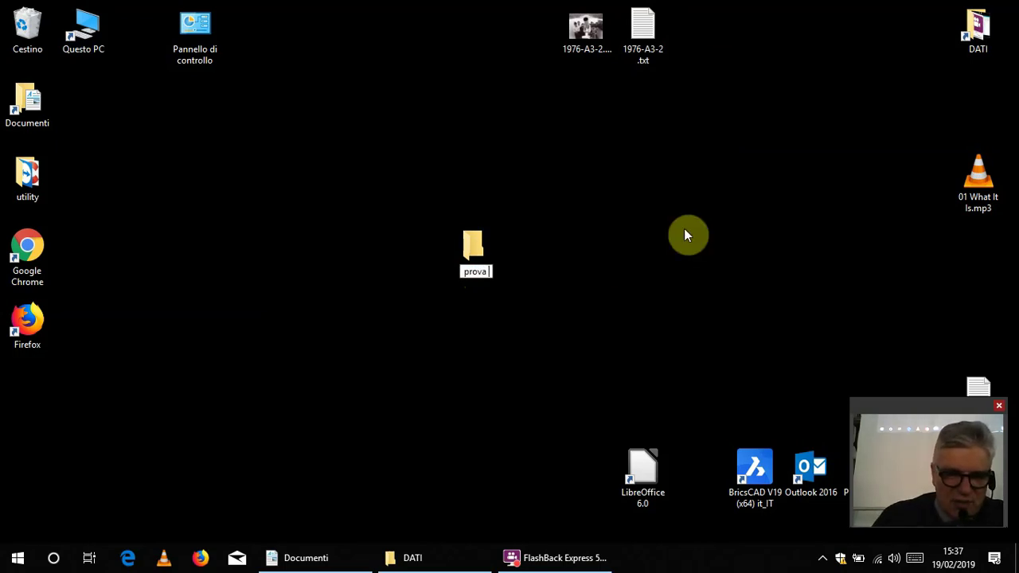
pyautogui.write(' 2')
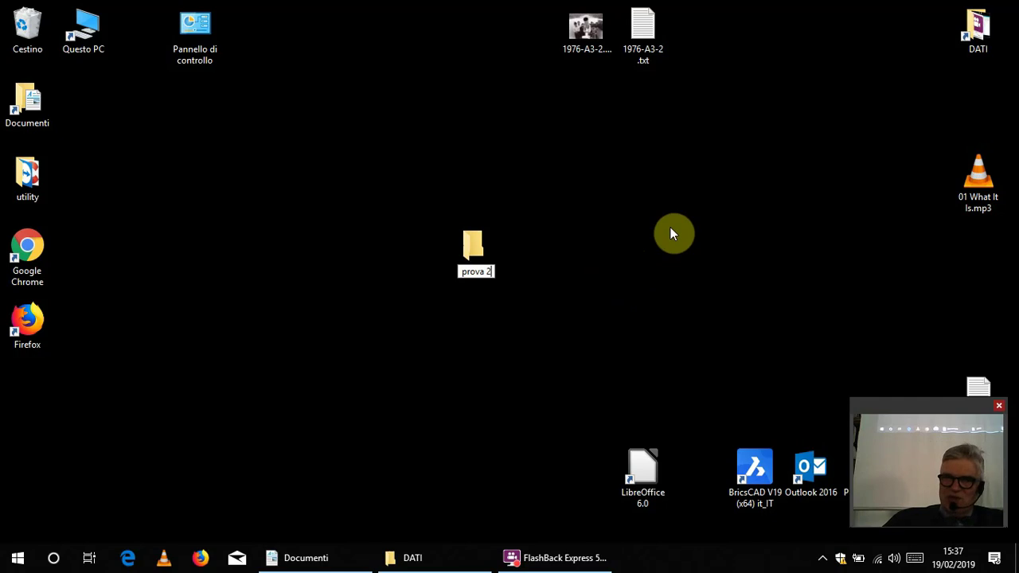
pyautogui.press('Return')
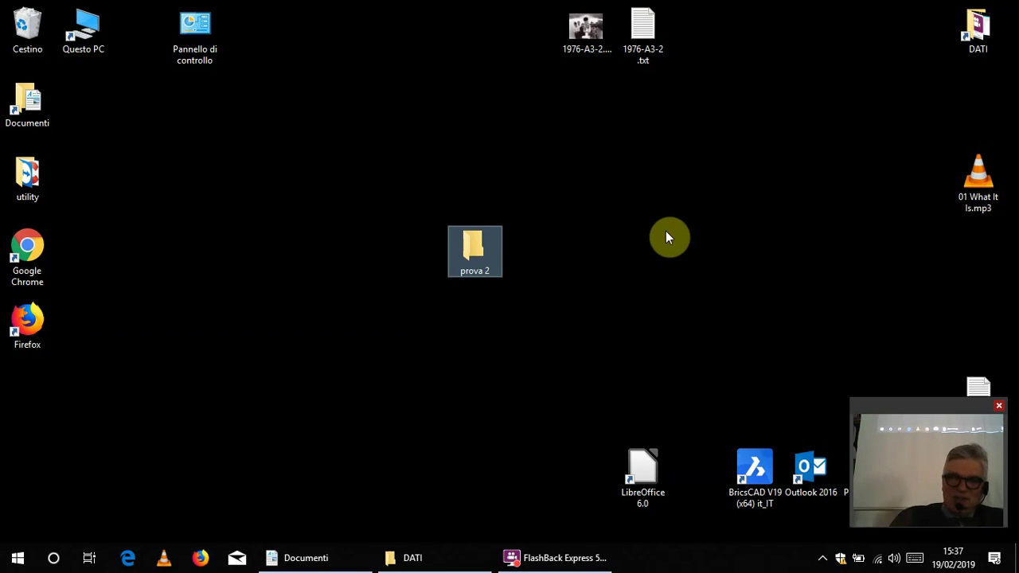
pyautogui.click(473, 245)
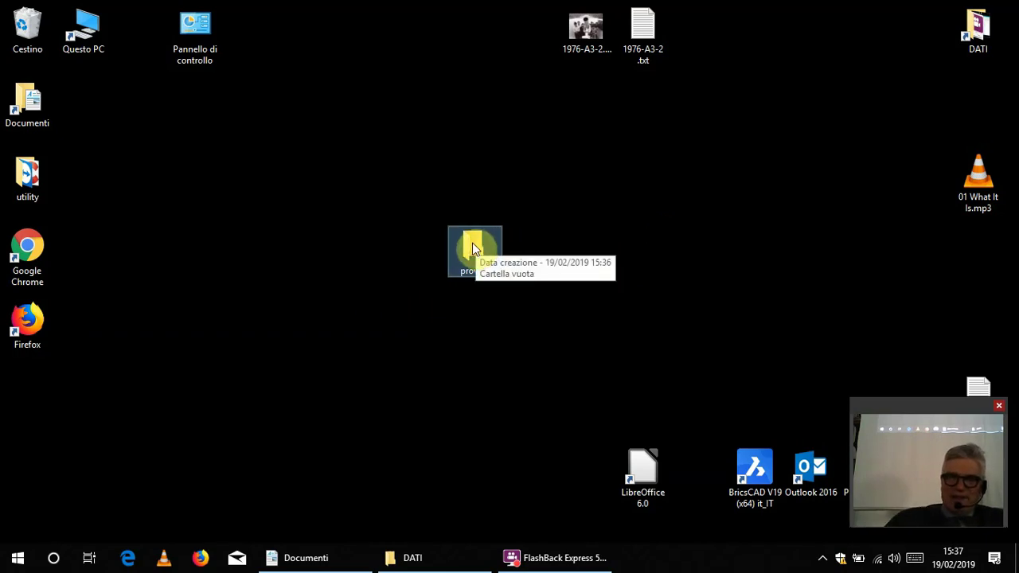
pyautogui.moveTo(474, 245); pyautogui.dragTo(26, 22)
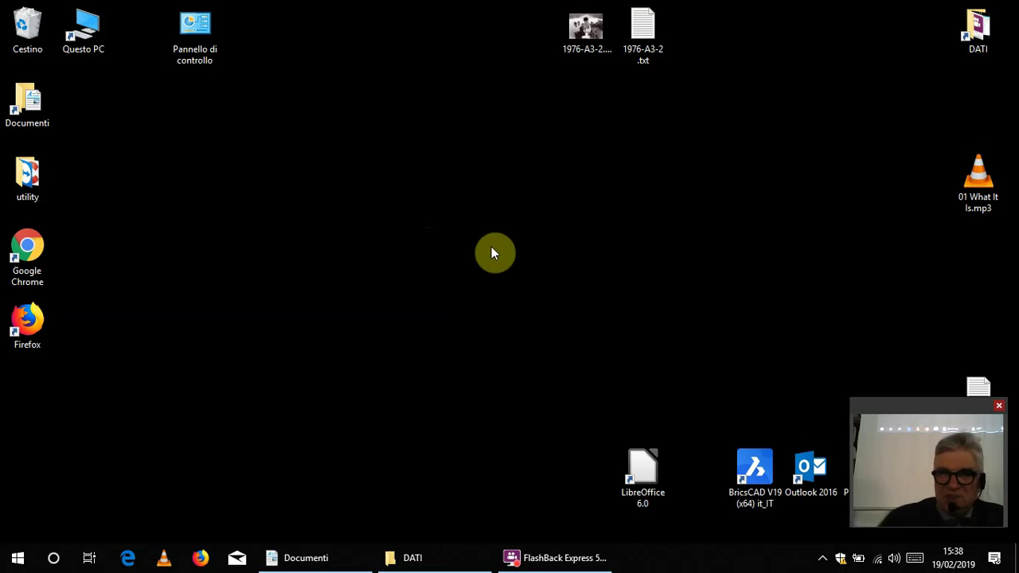
# - Select the Pannello di controllo icon together with the two 1976-A3-2 files on the desktop, and clear the selection
pyautogui.click(182, 26)
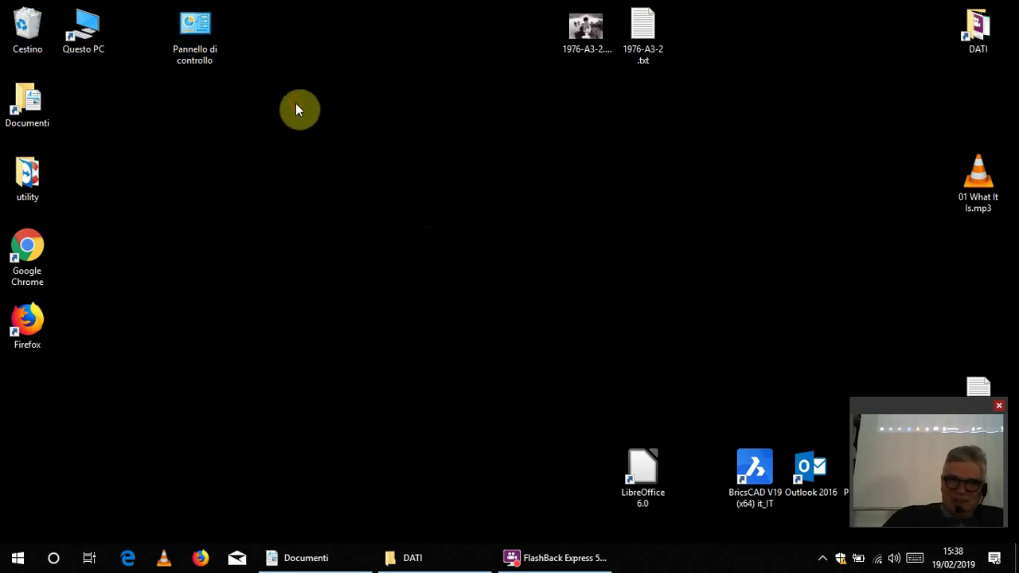
pyautogui.click(196, 29)
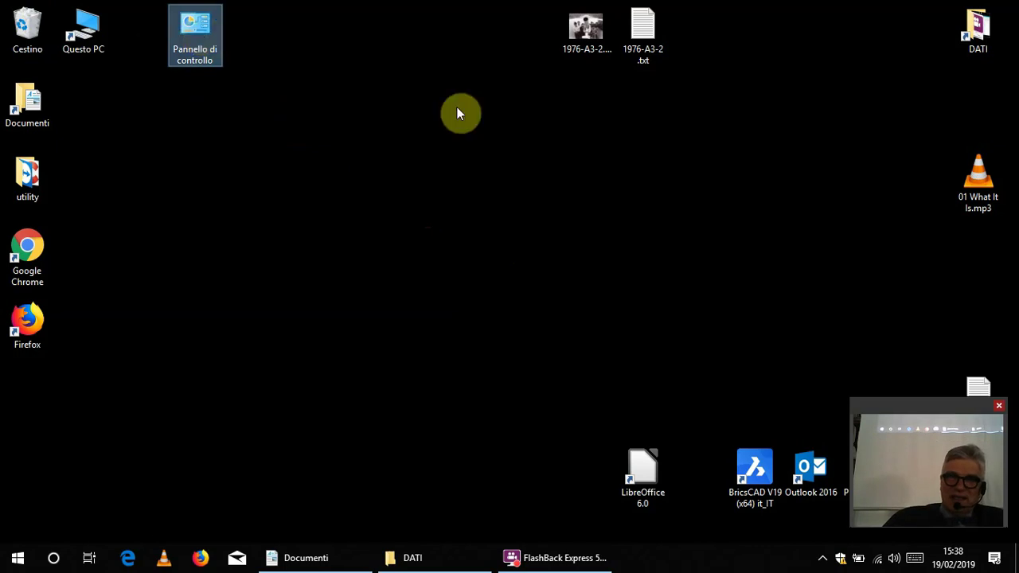
pyautogui.moveTo(786, 253); pyautogui.dragTo(161, 10)
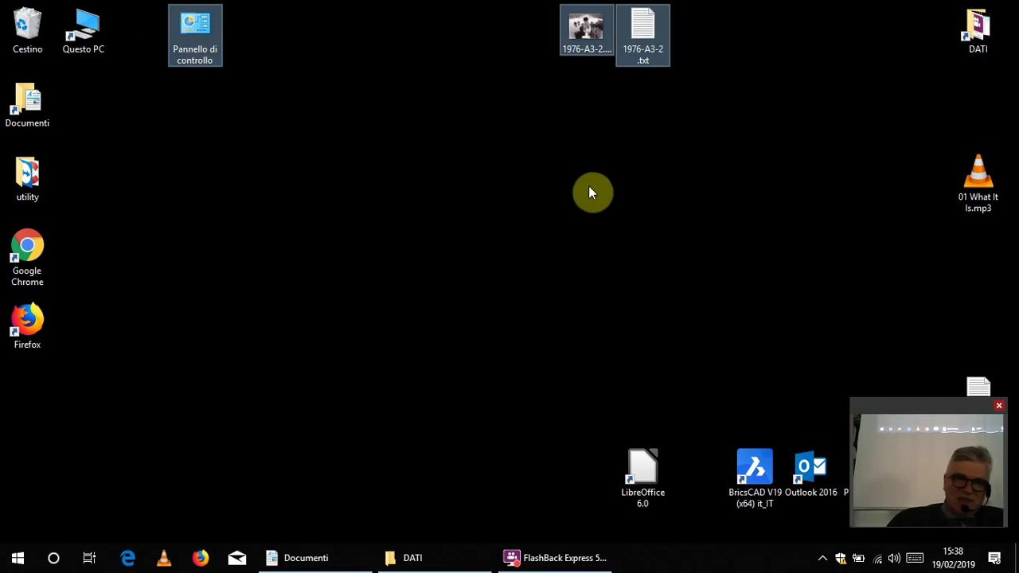
pyautogui.click(503, 189)
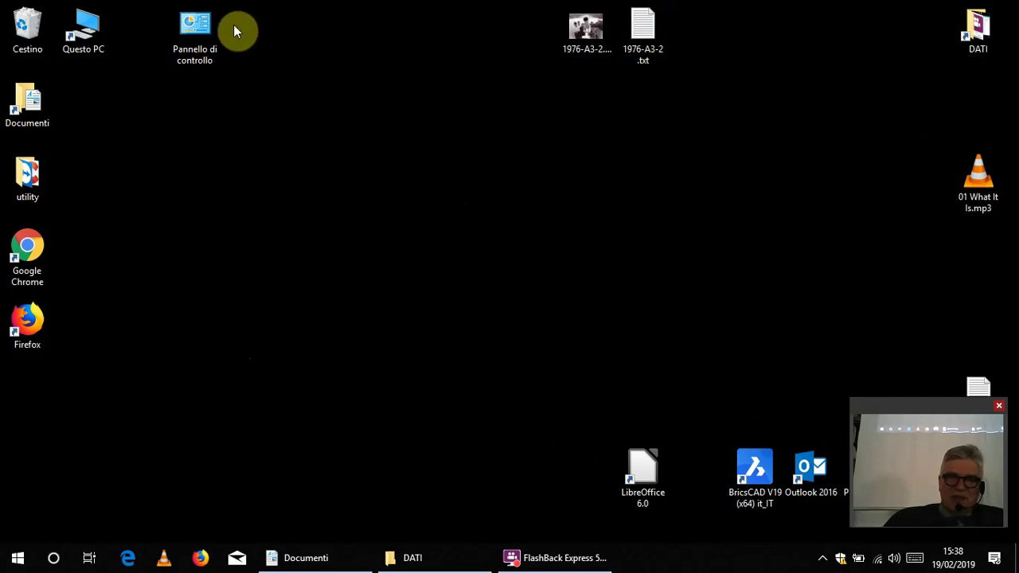
# - Select only the Pannello di controllo icon and view the context options of the empty desktop area
pyautogui.click(199, 33)
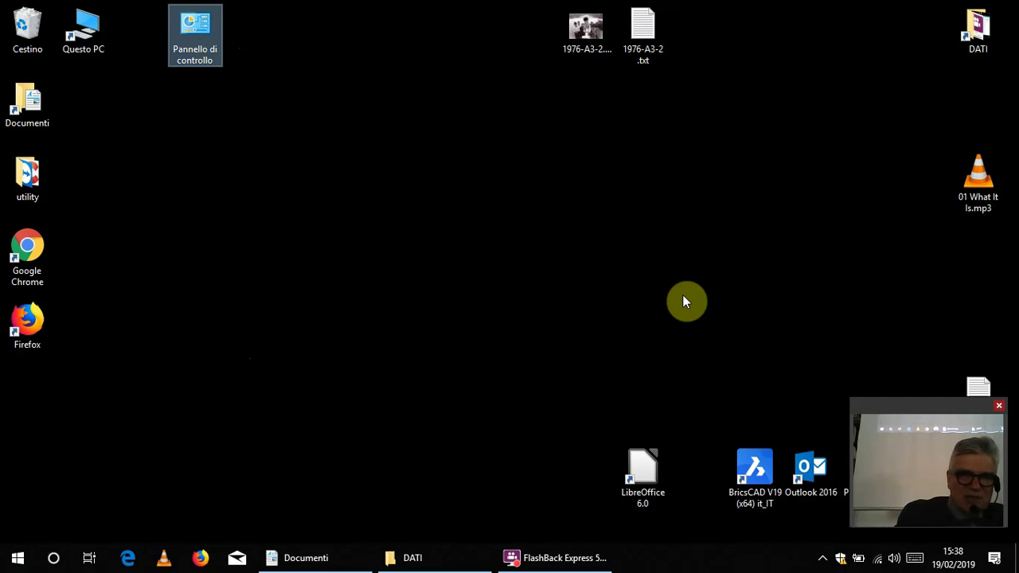
pyautogui.rightClick(437, 148)
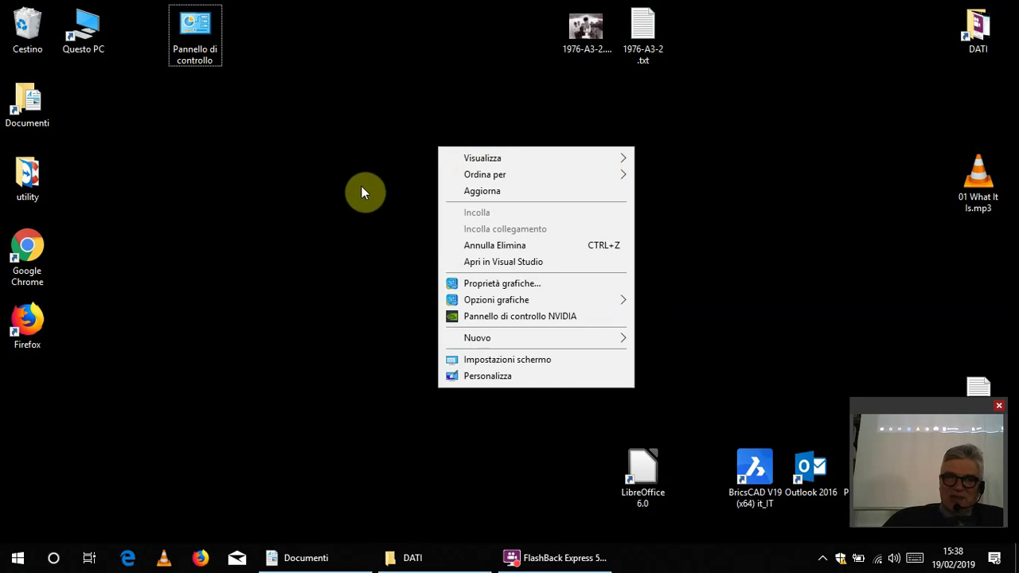
pyautogui.click(248, 223)
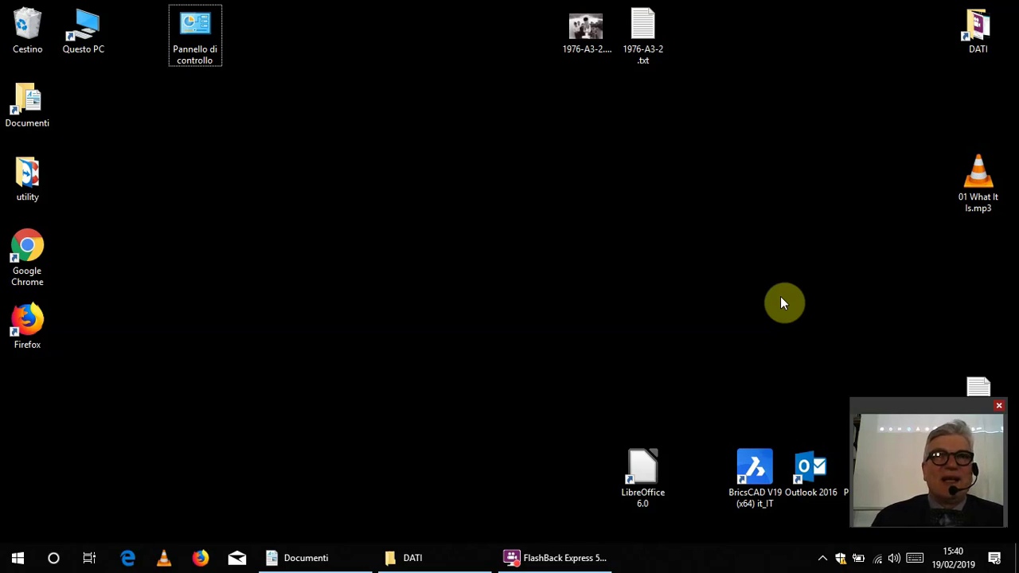
# - View the Impostazioni di Windows window and close it
pyautogui.click(18, 560)
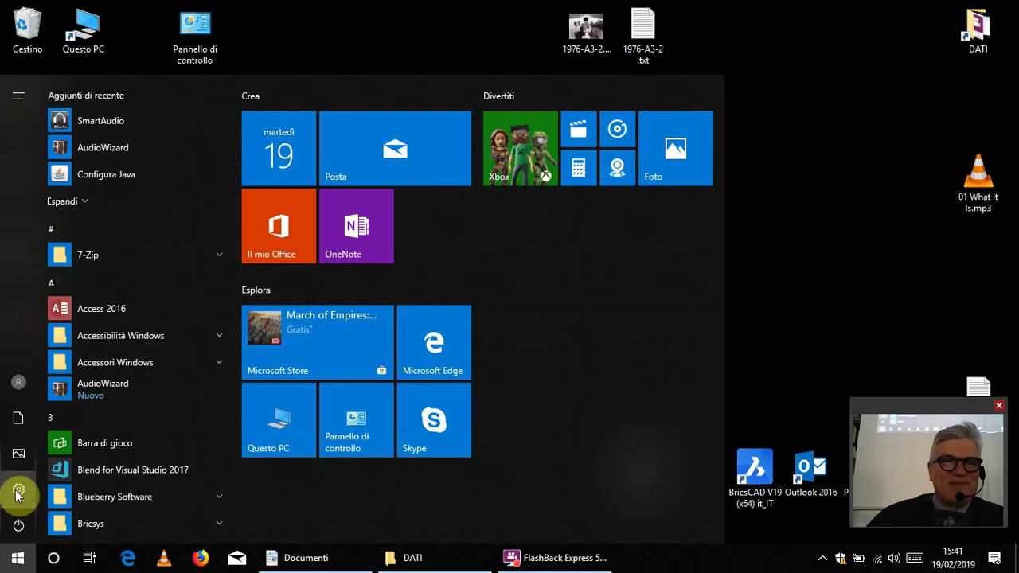
pyautogui.click(17, 493)
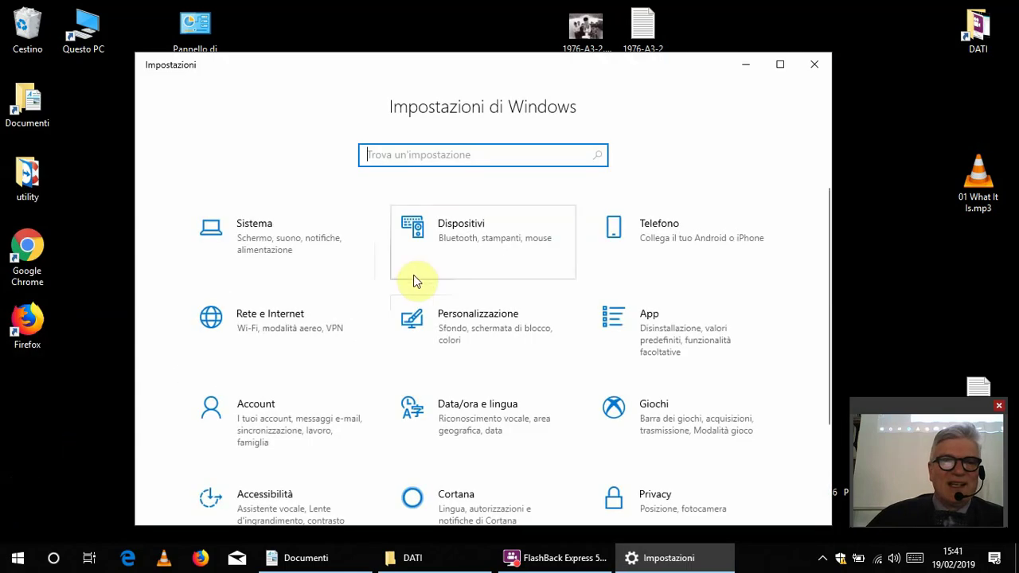
pyautogui.click(814, 64)
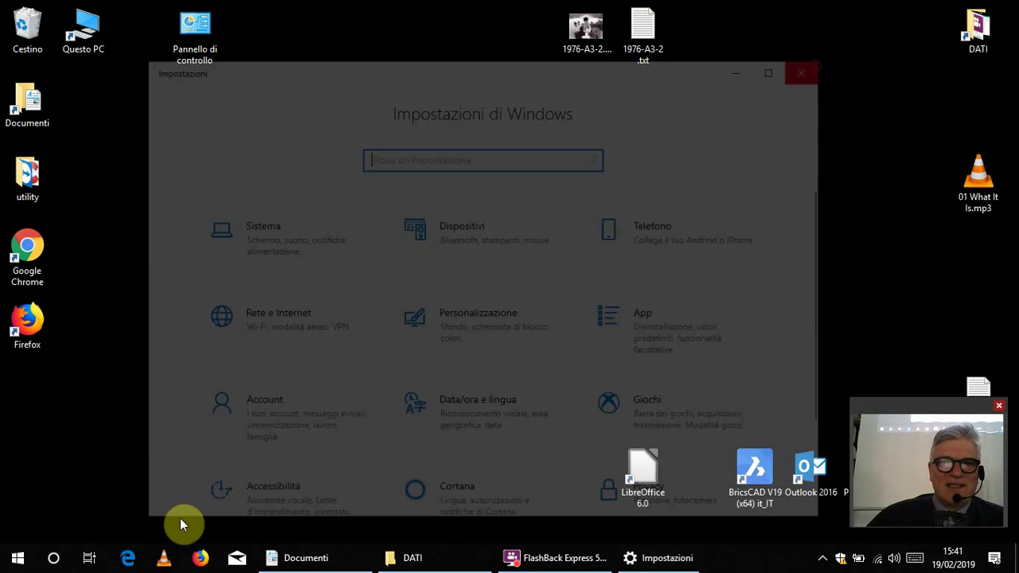
# - View the Documenti folder and the context options of its empty area, and close the folder window
pyautogui.click(17, 559)
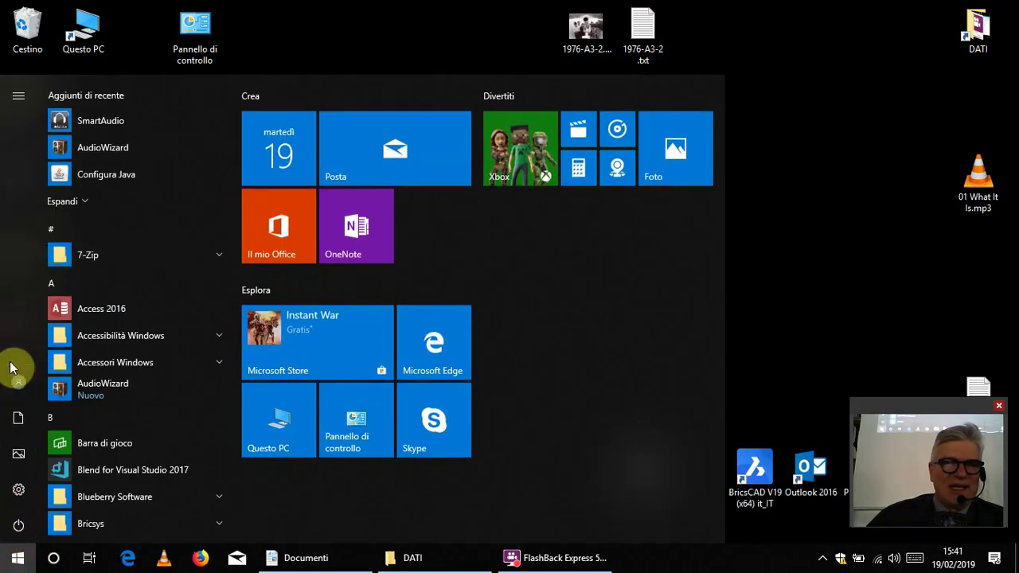
pyautogui.click(18, 419)
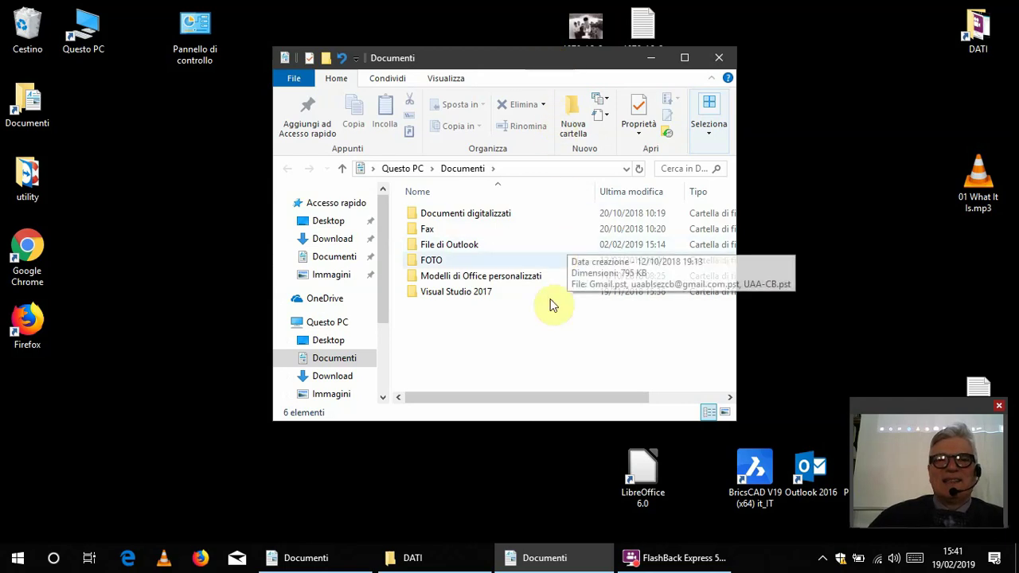
pyautogui.rightClick(539, 339)
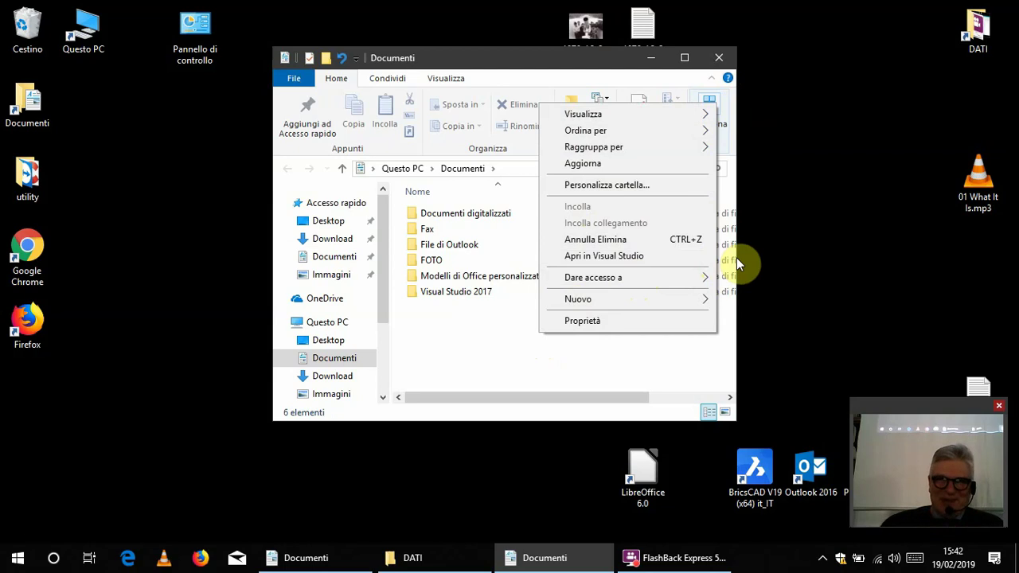
pyautogui.click(718, 57)
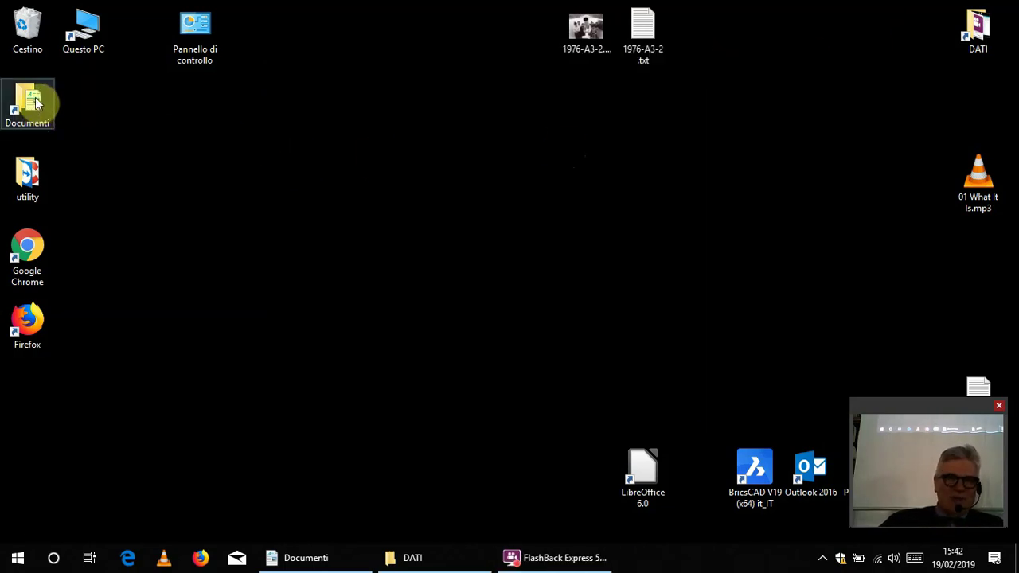
# - Delete the Documenti shortcut from the desktop and create a new one there from the Documenti folder under Questo PC
pyautogui.moveTo(35, 97); pyautogui.dragTo(27, 29)
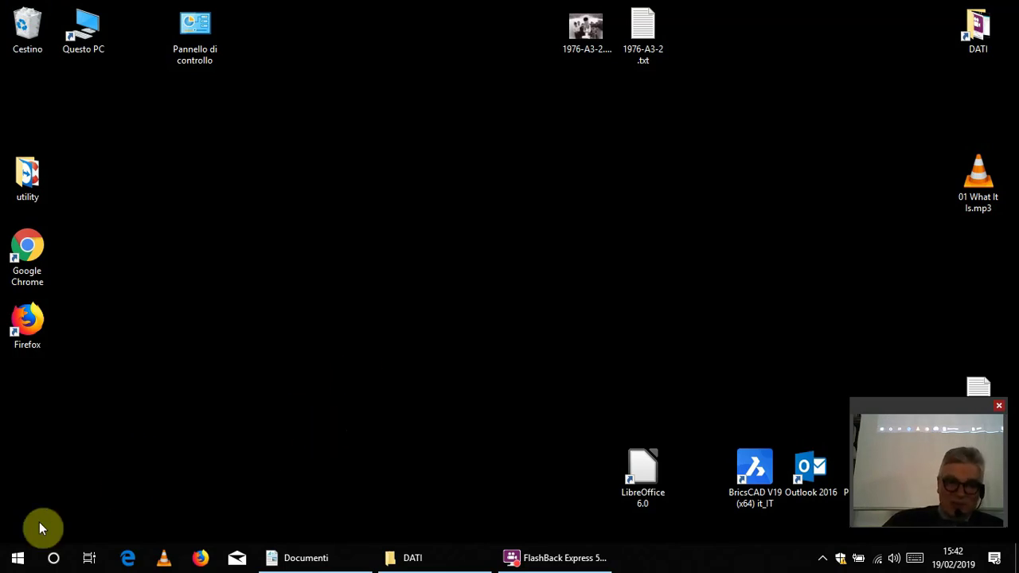
pyautogui.click(18, 556)
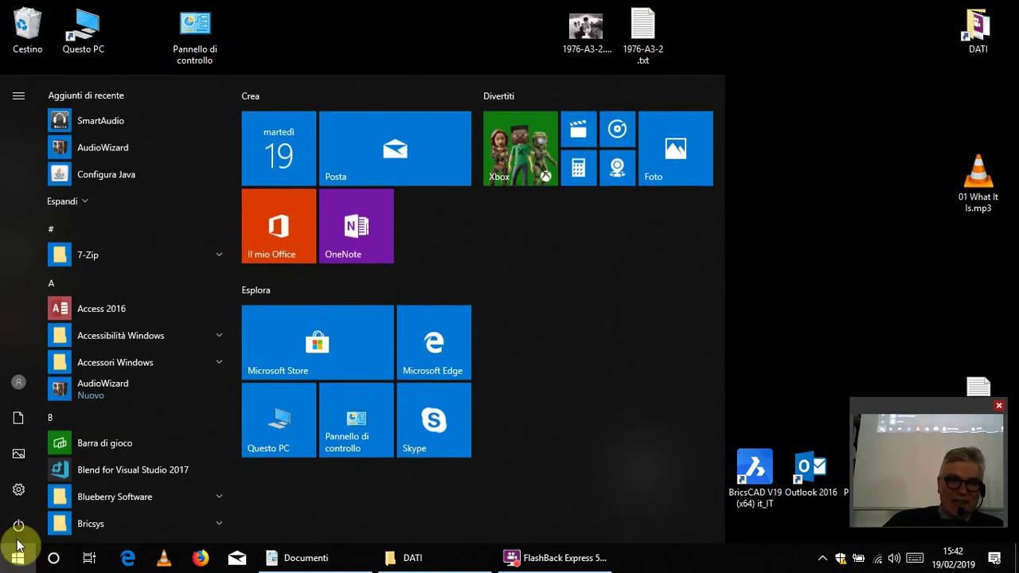
pyautogui.click(19, 421)
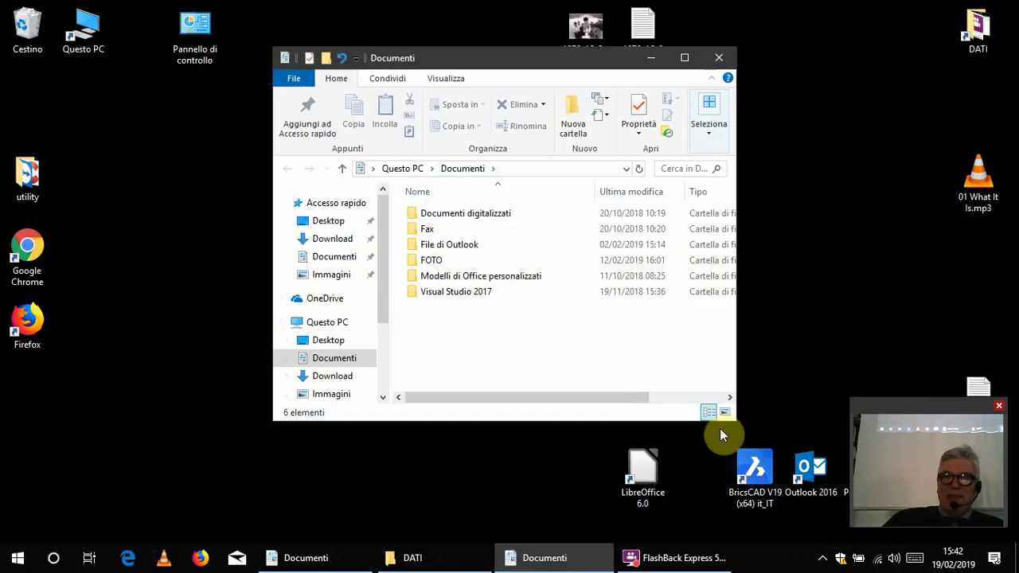
pyautogui.moveTo(735, 424); pyautogui.dragTo(761, 444)
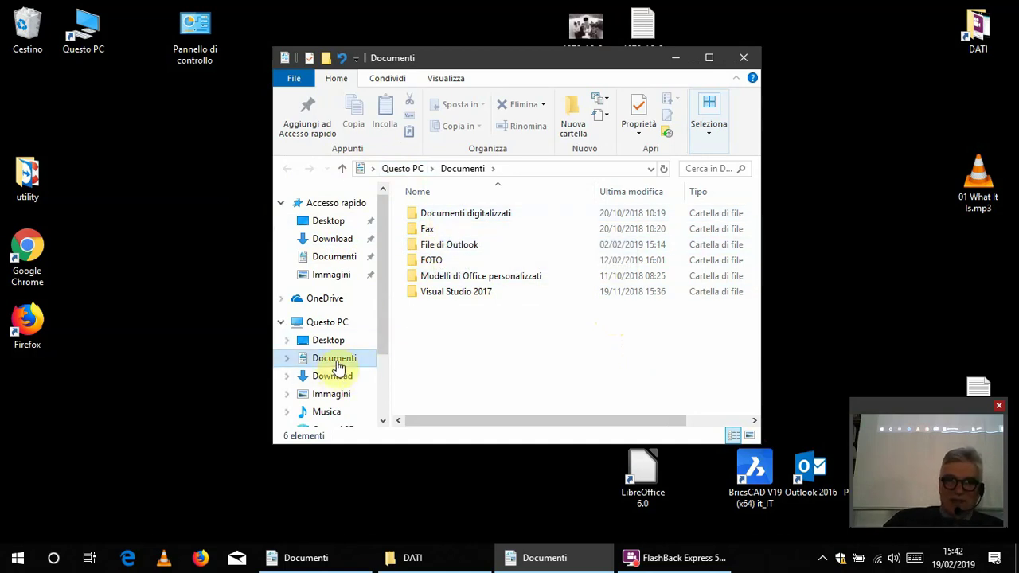
pyautogui.moveTo(337, 366); pyautogui.dragTo(121, 148)
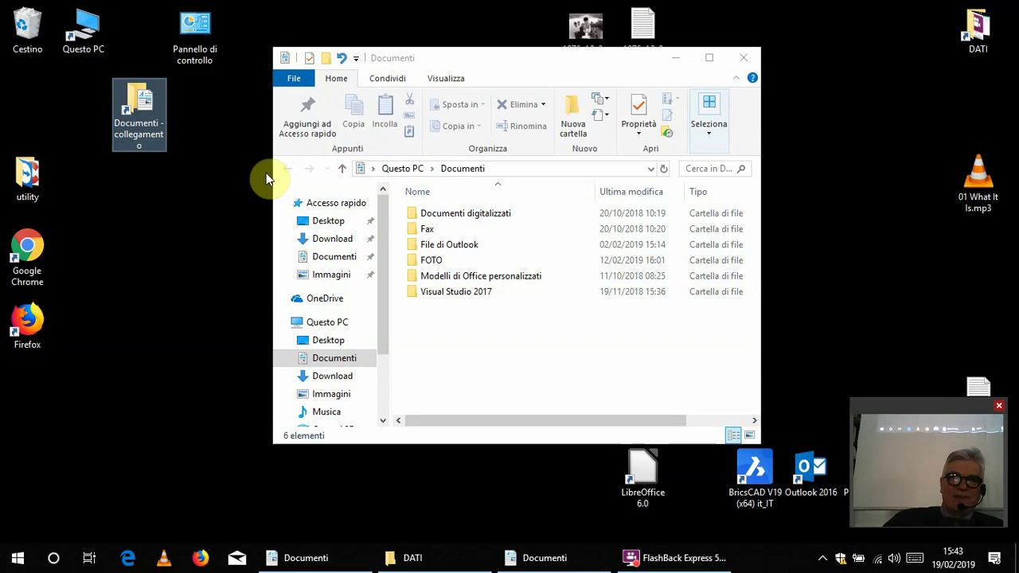
pyautogui.click(744, 62)
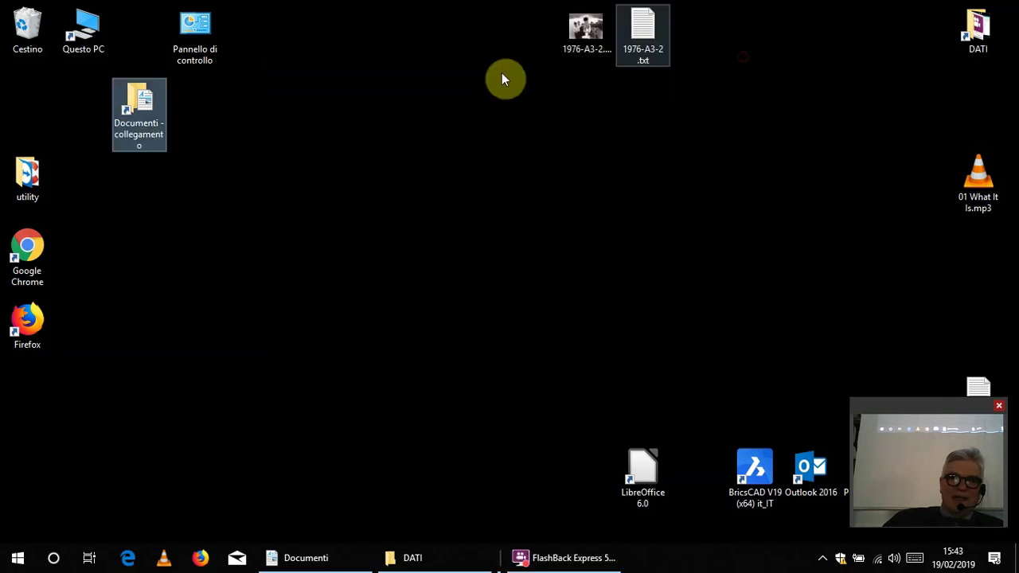
# - Rename the new desktop shortcut to Documenti and place it between the Cestino and utility icons
pyautogui.click(148, 139)
pyautogui.click(144, 132)
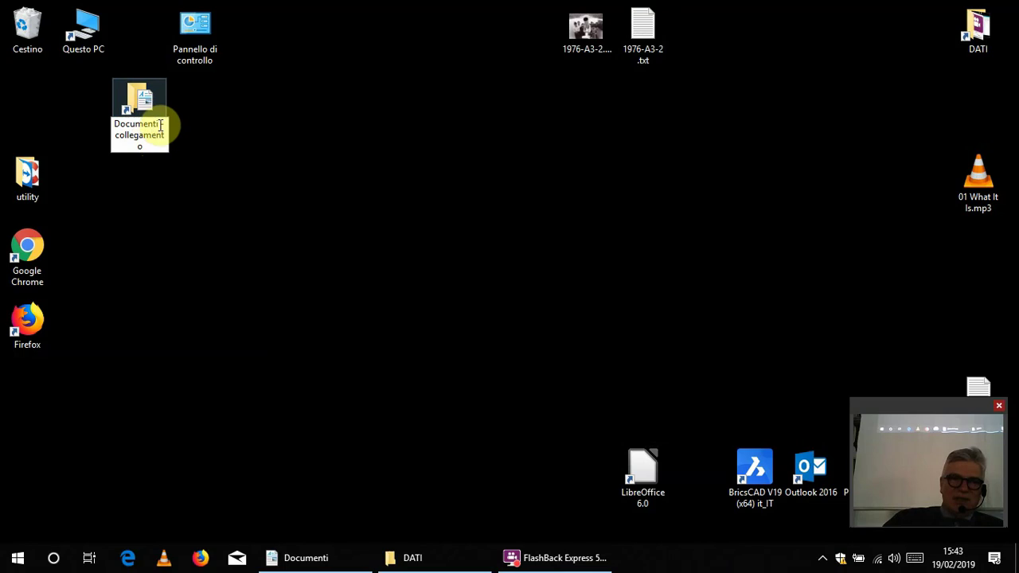
pyautogui.moveTo(159, 123); pyautogui.dragTo(172, 144)
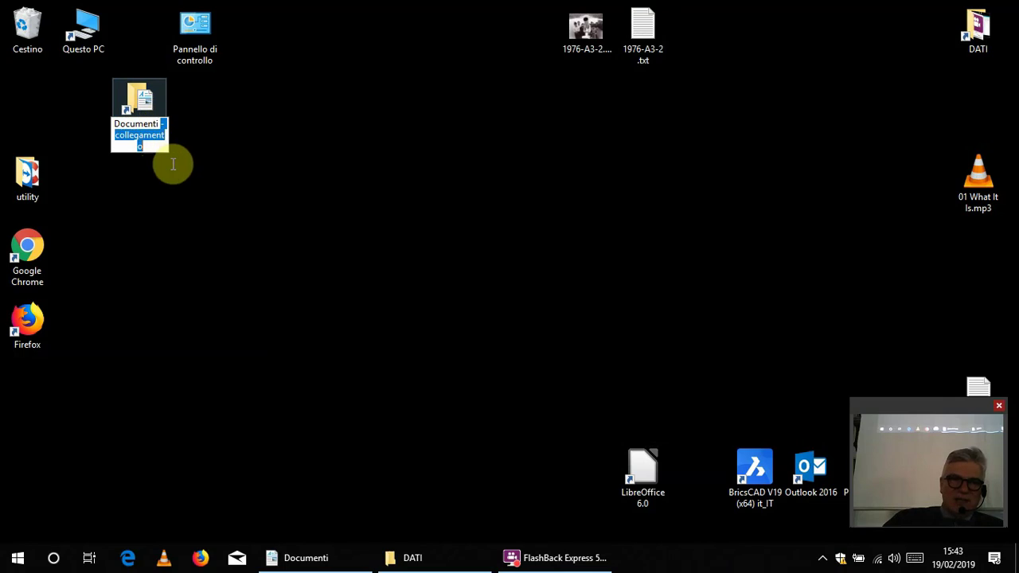
pyautogui.press('Delete')
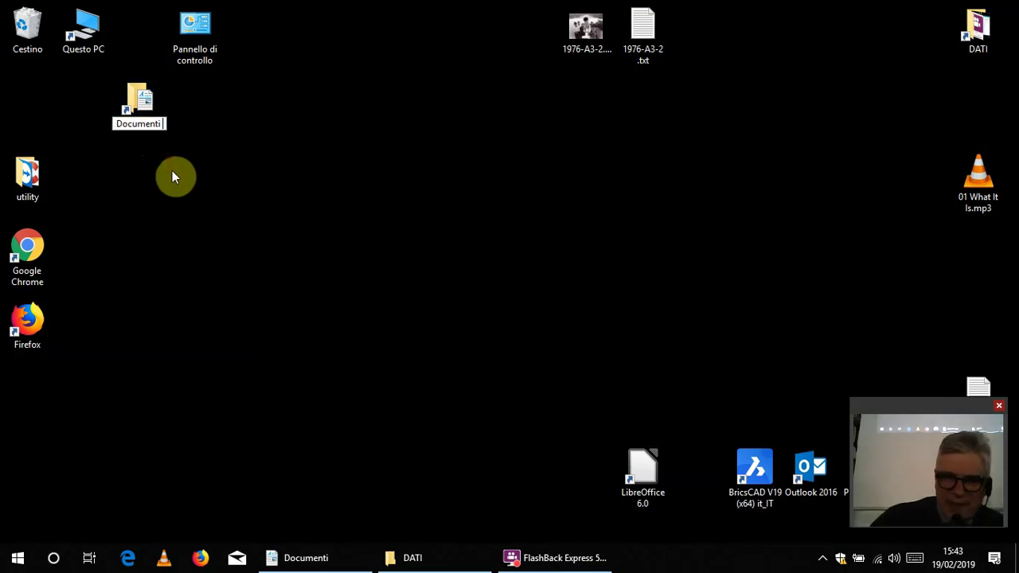
pyautogui.press('Return')
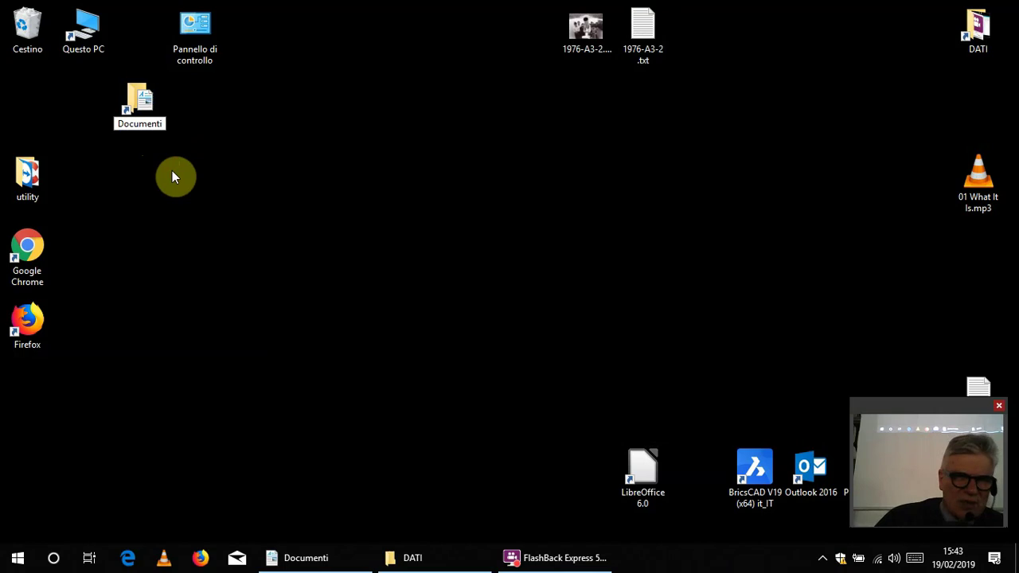
pyautogui.moveTo(127, 101); pyautogui.dragTo(24, 98)
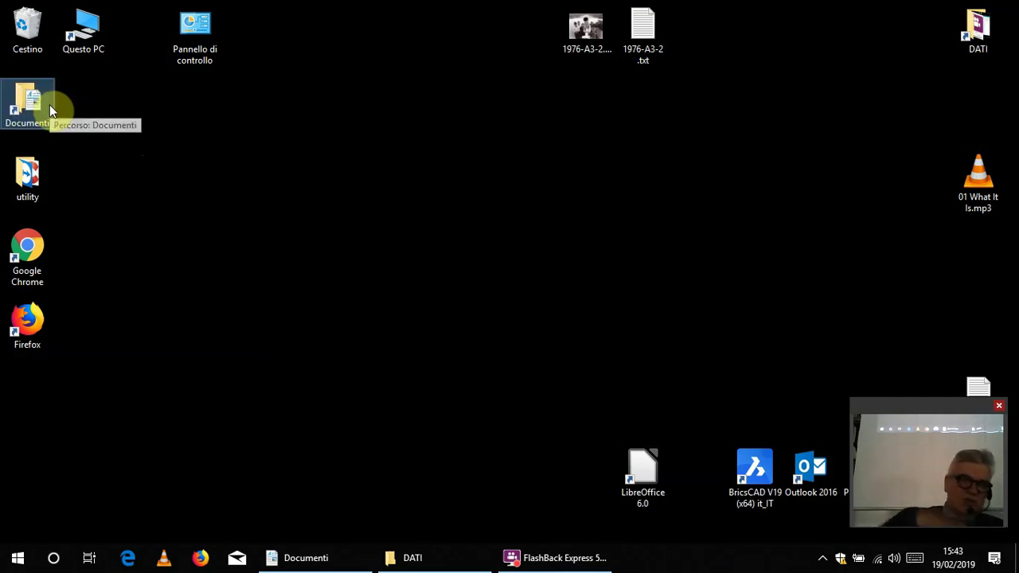
# - View the Cestino's contents, and check the Documenti shortcut by opening it and going up to Questo PC, closing each window
pyautogui.doubleClick(31, 30)
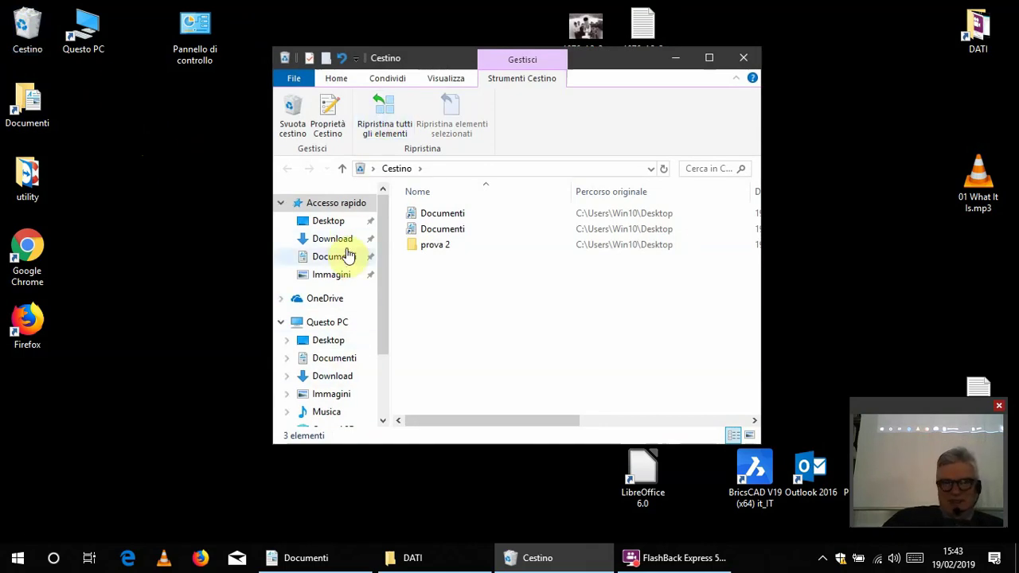
pyautogui.click(744, 57)
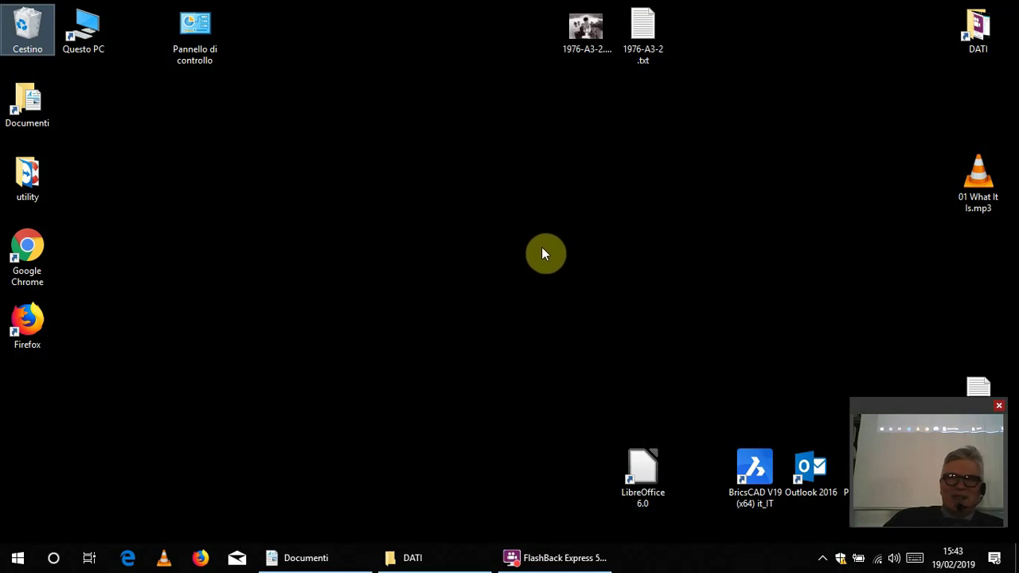
pyautogui.doubleClick(31, 109)
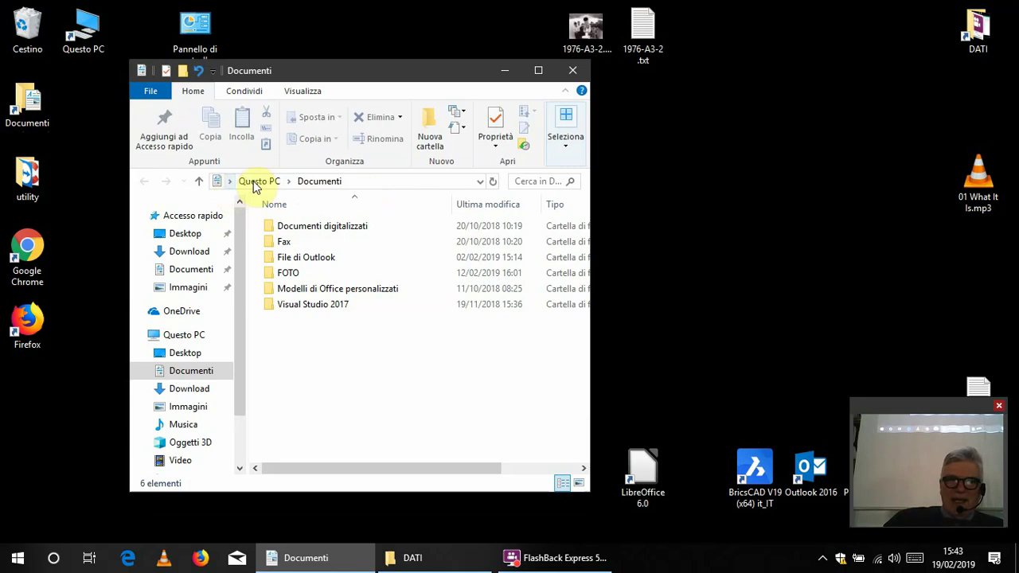
pyautogui.click(309, 184)
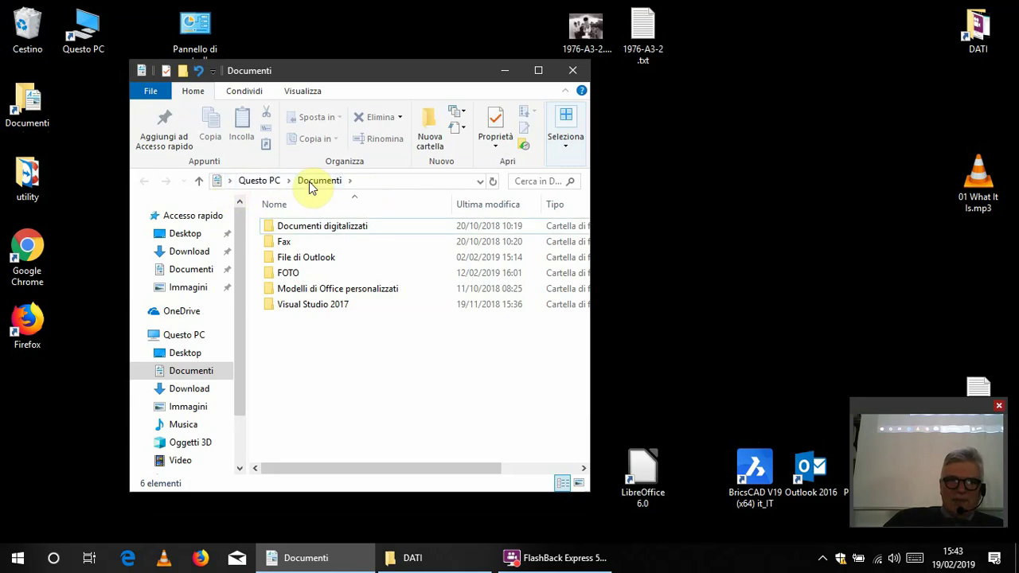
pyautogui.click(201, 183)
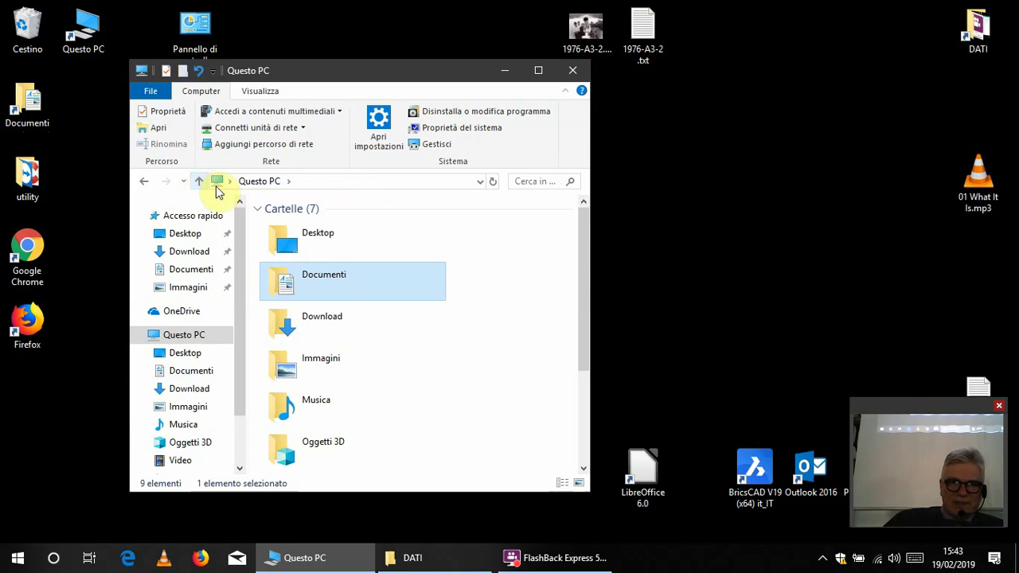
pyautogui.click(573, 71)
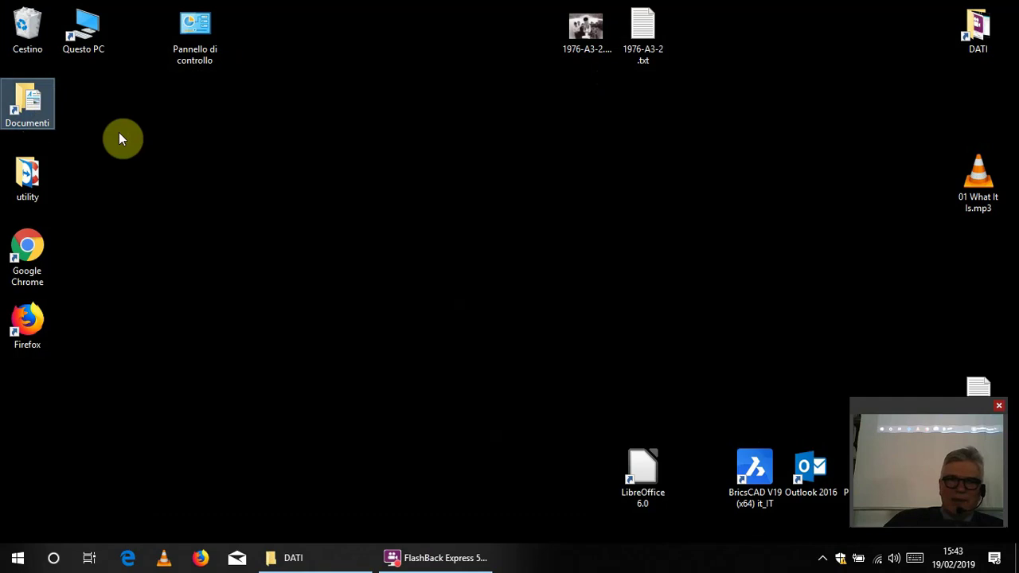
pyautogui.click(141, 134)
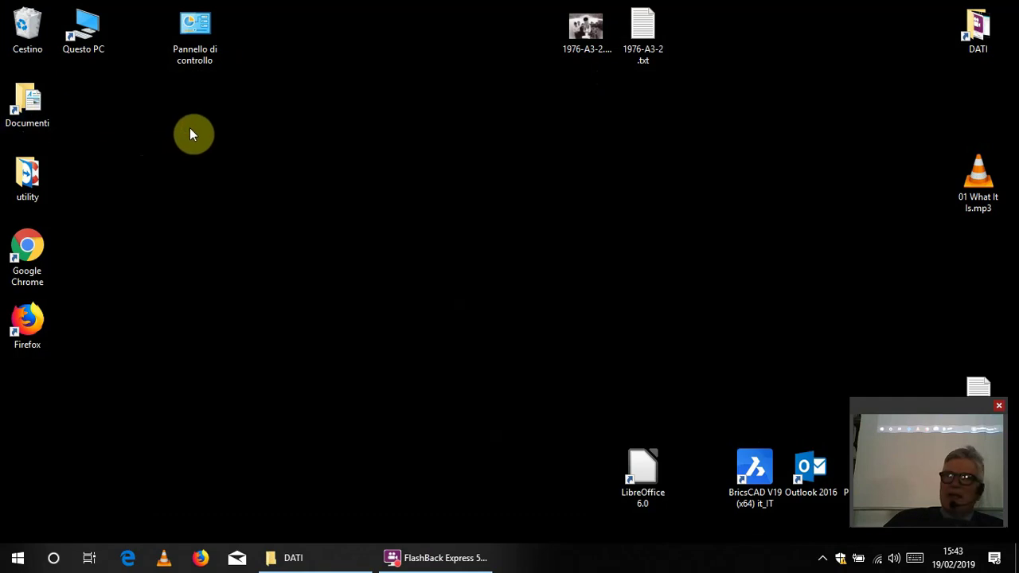
# - Open the Documenti folder from its desktop shortcut, move the window to the middle of the desktop and enlarge it from its lower-left corner
pyautogui.doubleClick(20, 106)
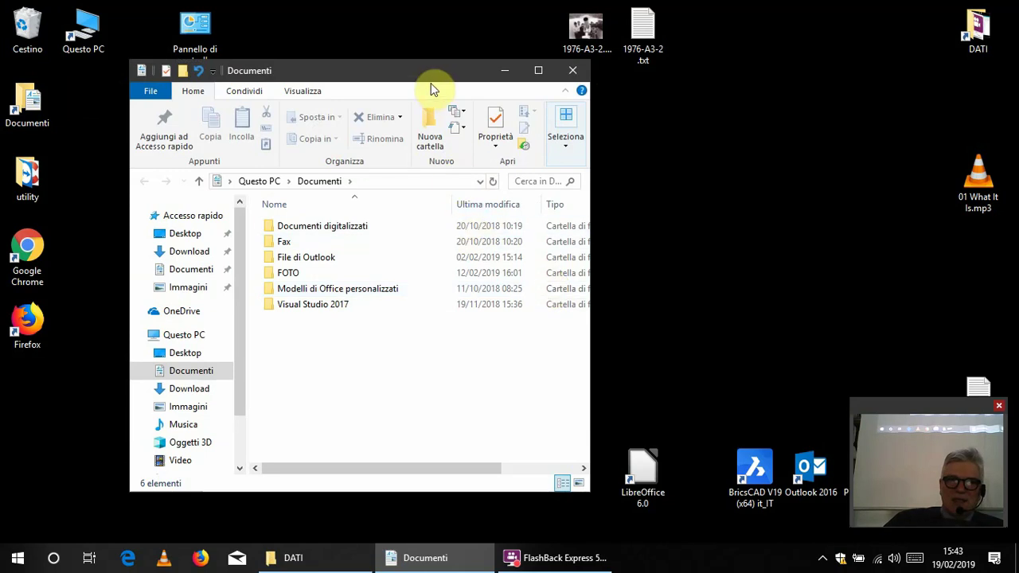
pyautogui.moveTo(427, 69); pyautogui.dragTo(538, 53)
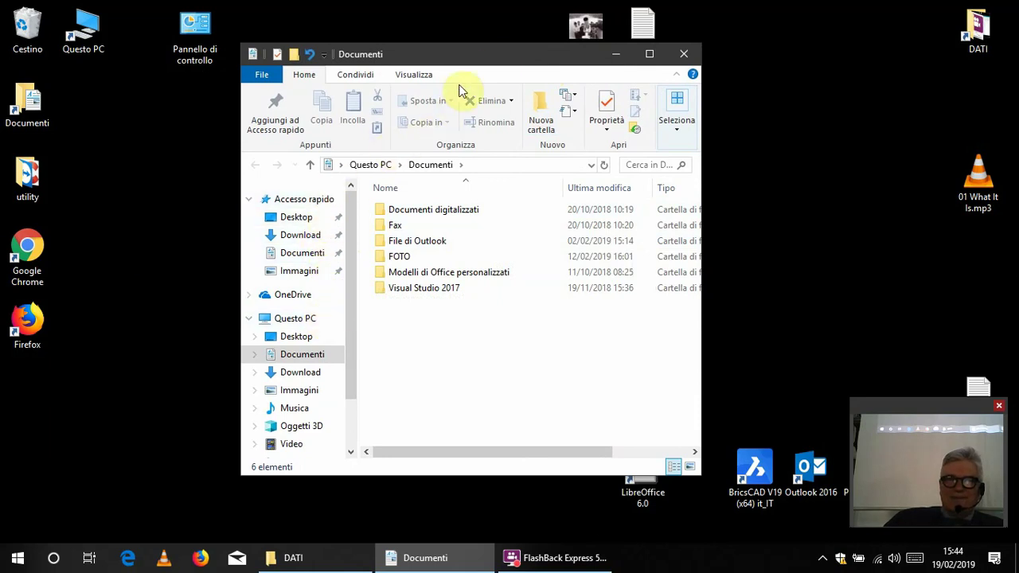
pyautogui.moveTo(495, 64); pyautogui.dragTo(525, 55)
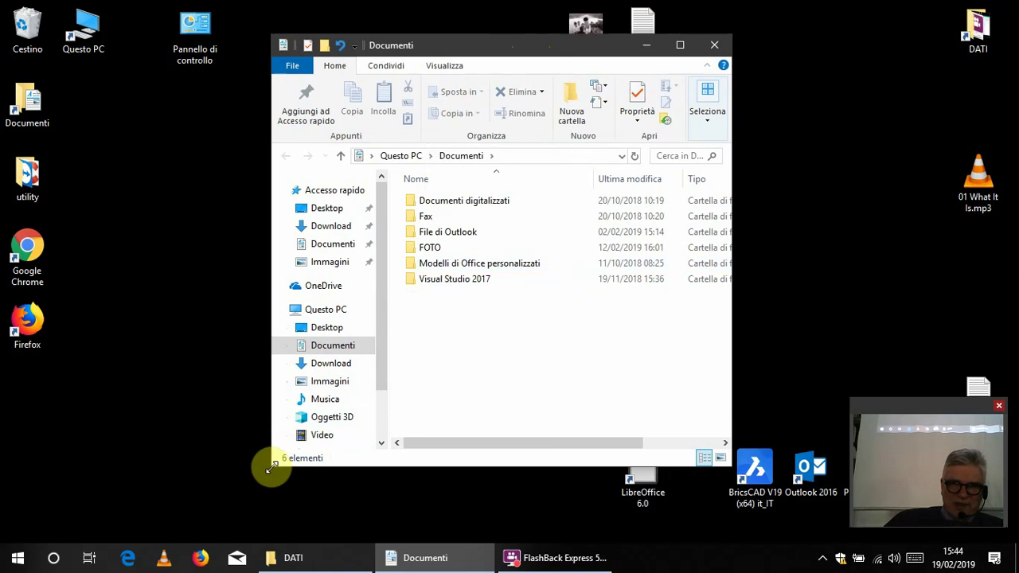
pyautogui.moveTo(271, 465); pyautogui.dragTo(179, 494)
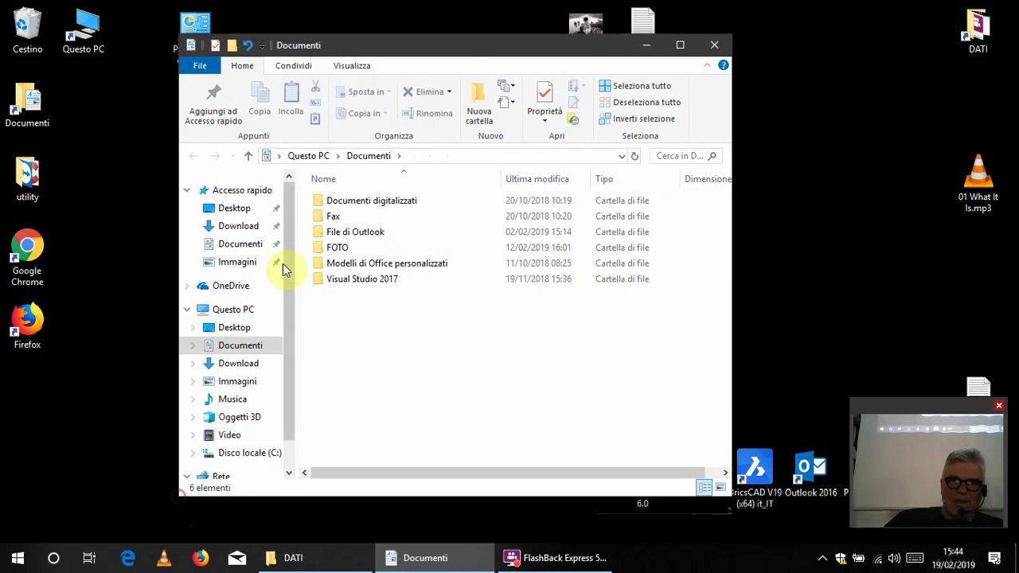
# - Examine the folder tree by collapsing and re-expanding Accesso rapido and Questo PC, and close the window
pyautogui.click(189, 189)
pyautogui.click(188, 191)
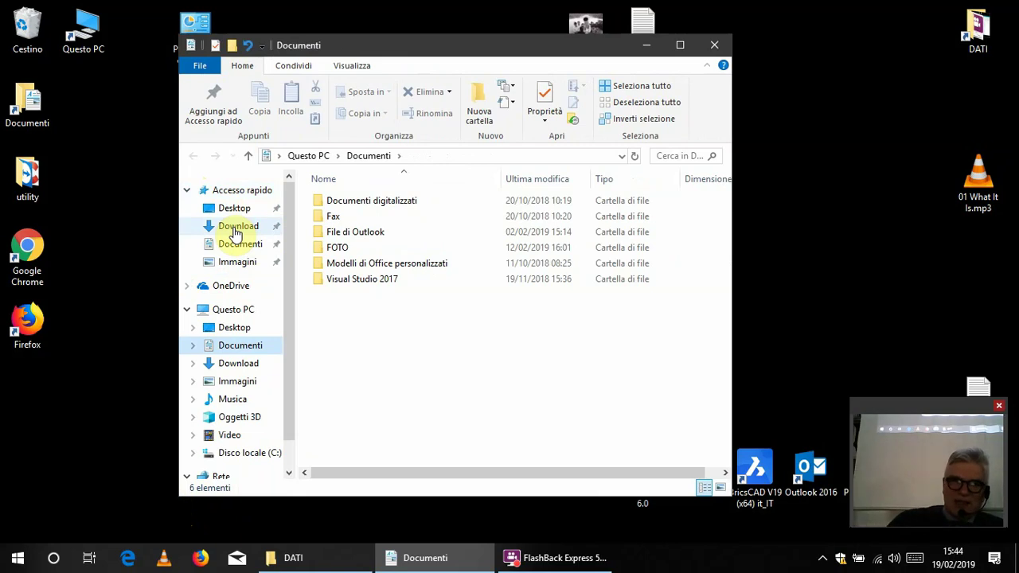
pyautogui.click(230, 316)
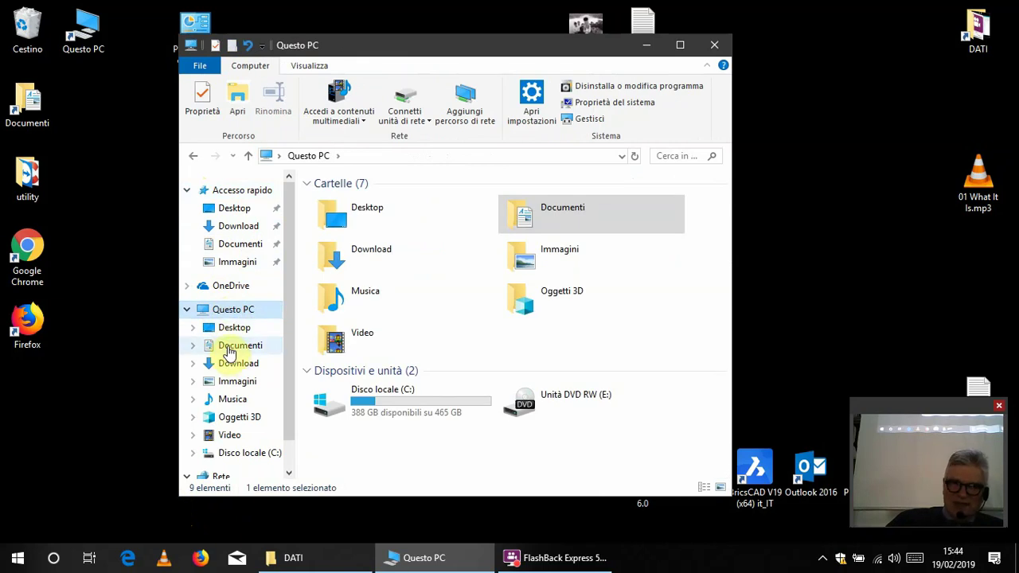
pyautogui.click(187, 309)
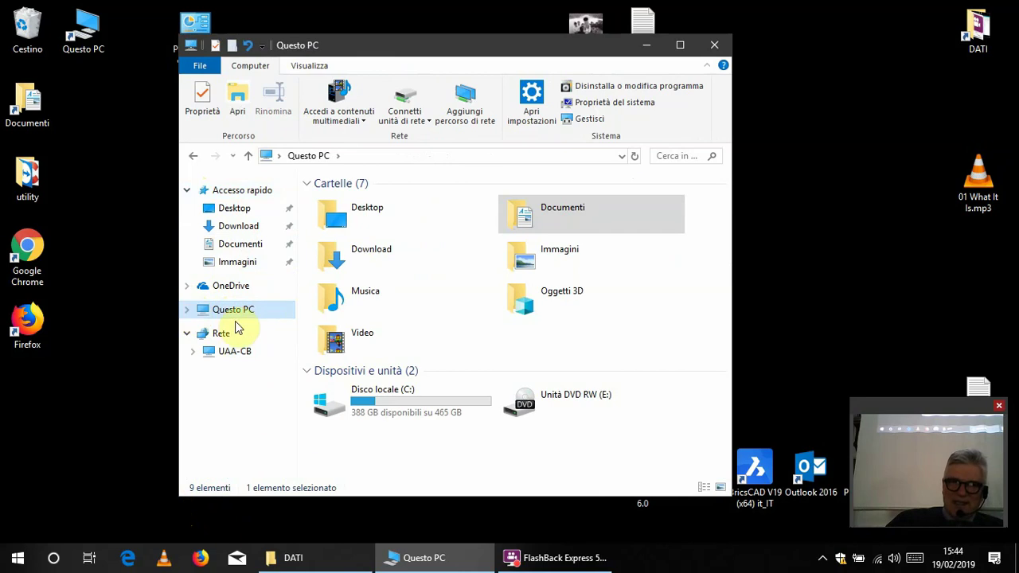
pyautogui.click(186, 310)
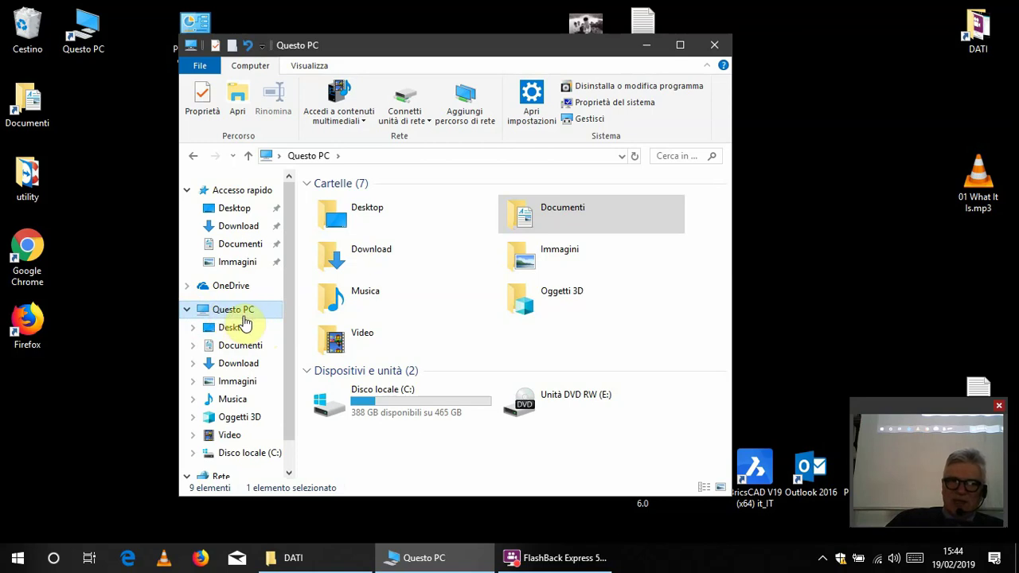
pyautogui.scroll(-1, 244, 326)
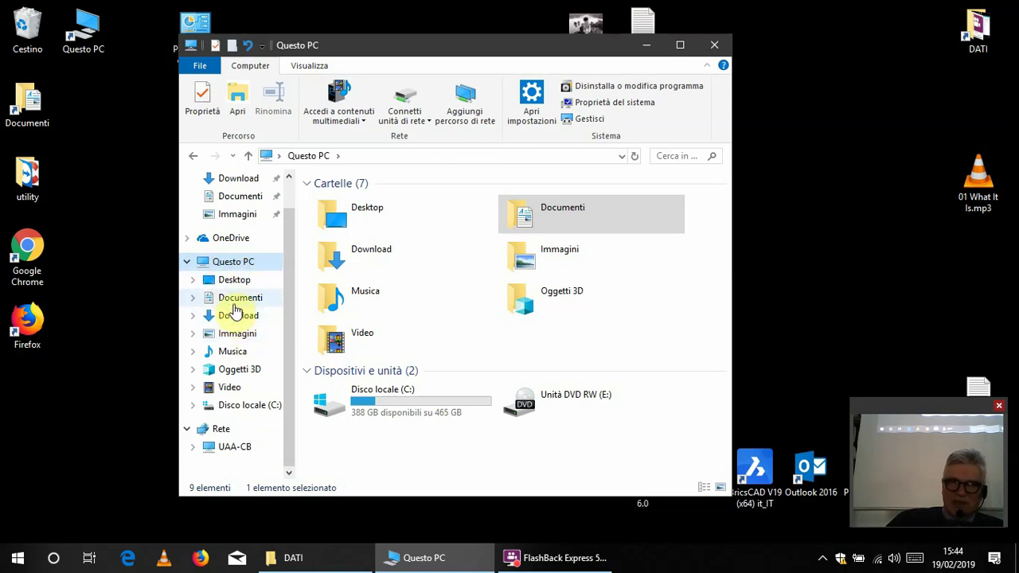
pyautogui.scroll(1, 236, 305)
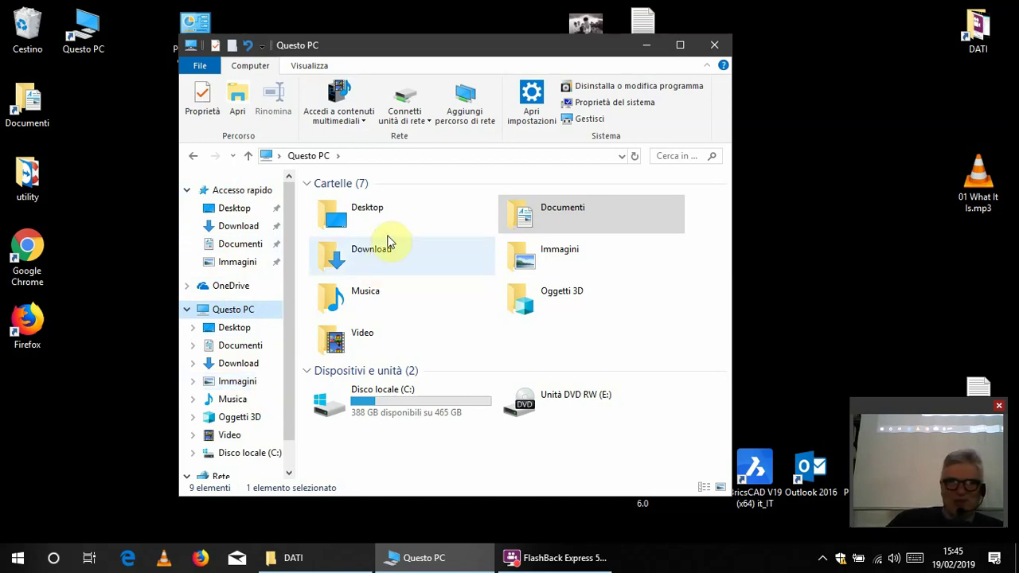
pyautogui.click(721, 46)
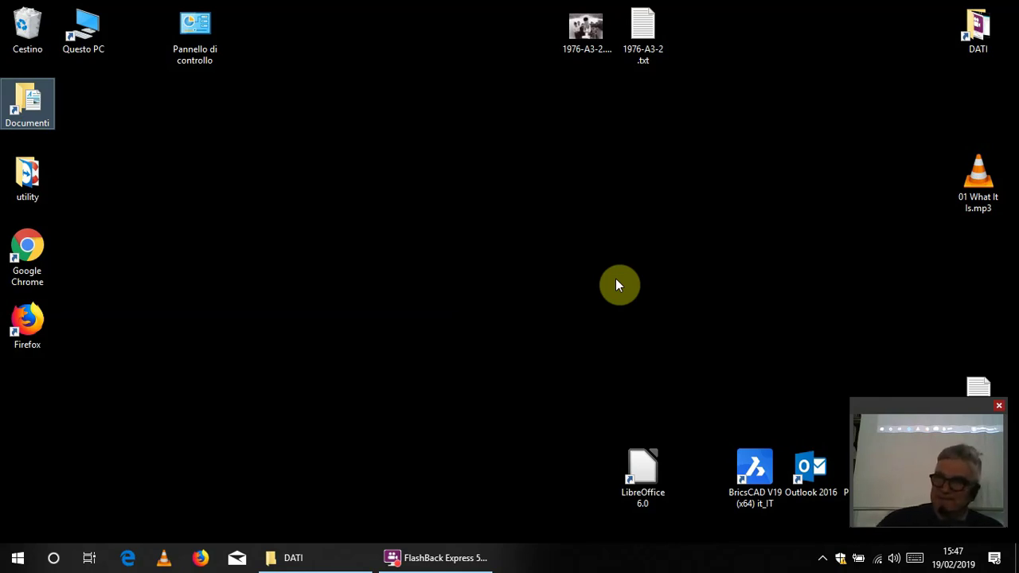
pyautogui.click(540, 242)
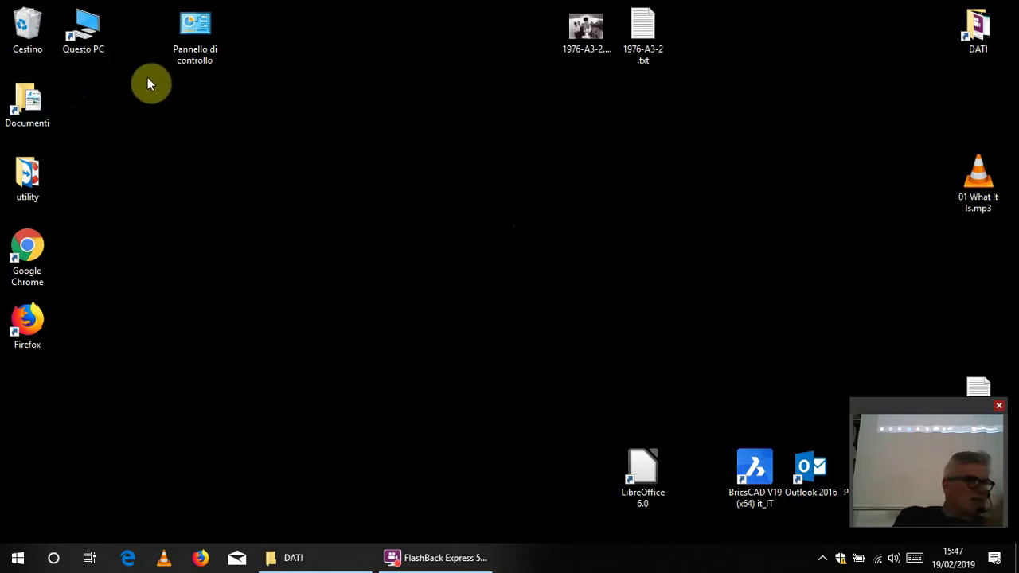
# - Open the DATI folder on Disco locale (C:) through the desktop's Questo PC icon
pyautogui.click(87, 44)
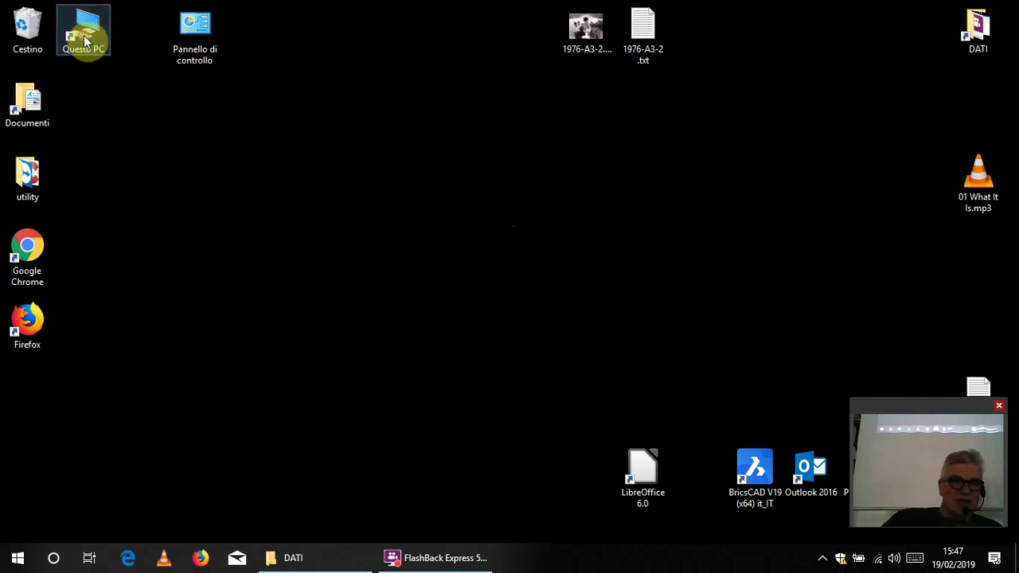
pyautogui.doubleClick(85, 39)
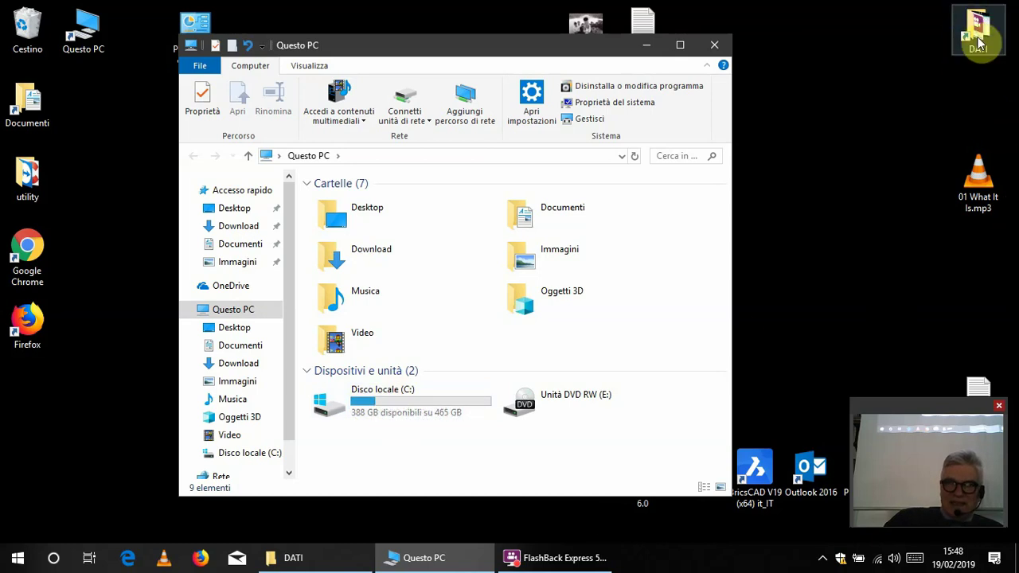
pyautogui.doubleClick(366, 402)
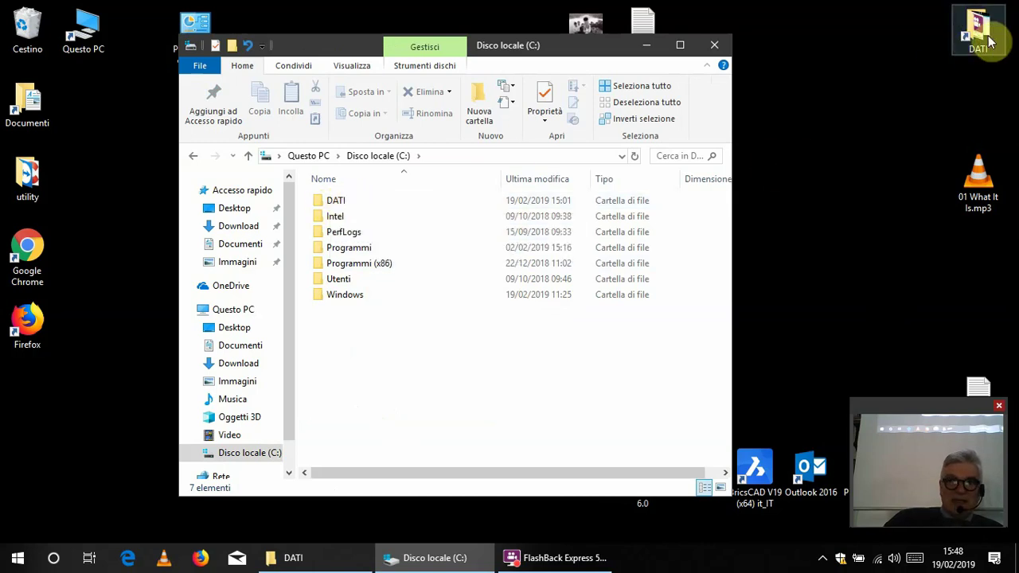
pyautogui.click(337, 204)
pyautogui.doubleClick(337, 206)
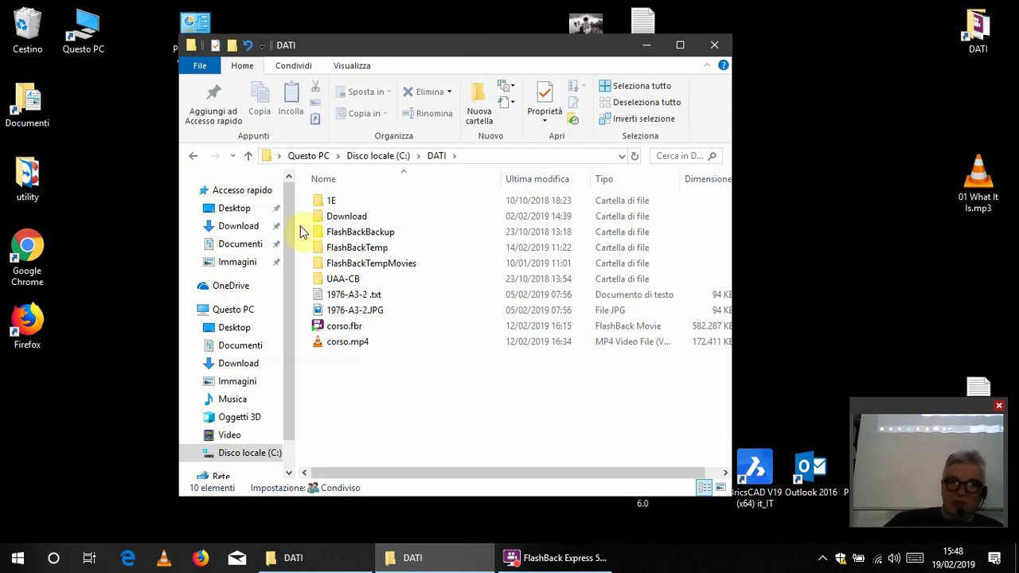
# - Look through the files in UAA-CB > 2017-18 > Univ.Anziani and close the folder window
pyautogui.moveTo(332, 206)
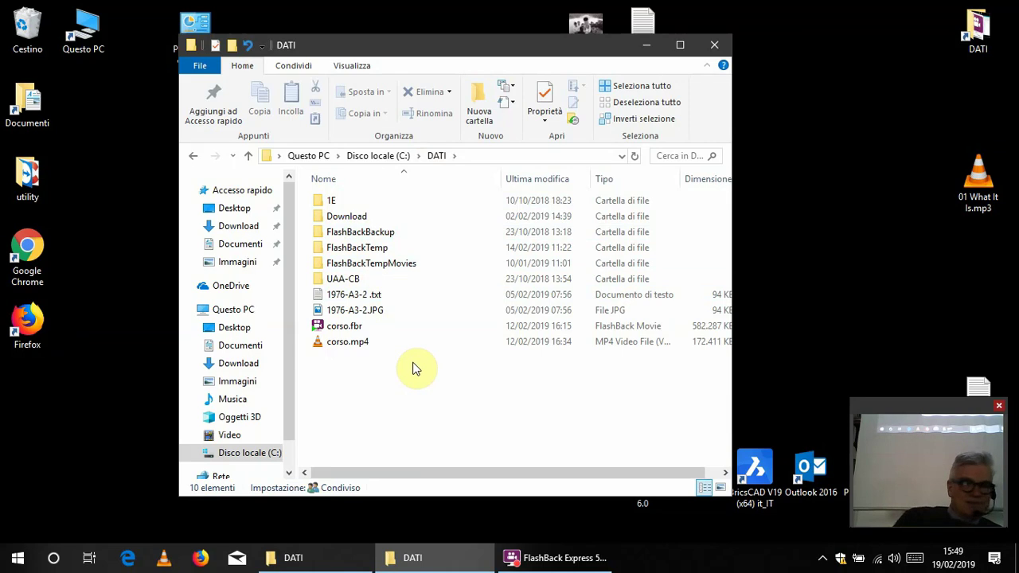
pyautogui.click(343, 279)
pyautogui.doubleClick(344, 278)
pyautogui.doubleClick(342, 200)
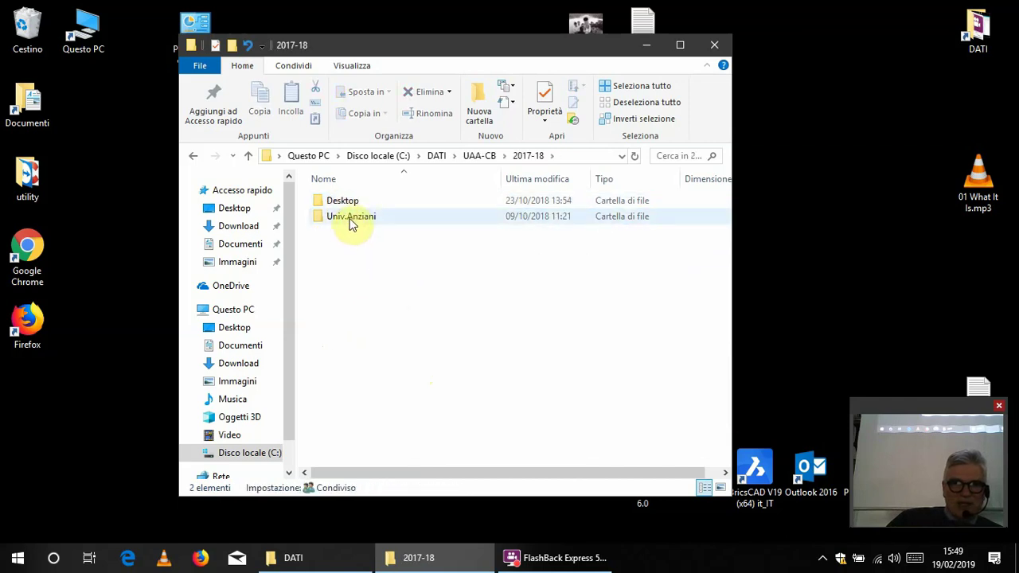
pyautogui.doubleClick(352, 220)
pyautogui.scroll(-13, 398, 318)
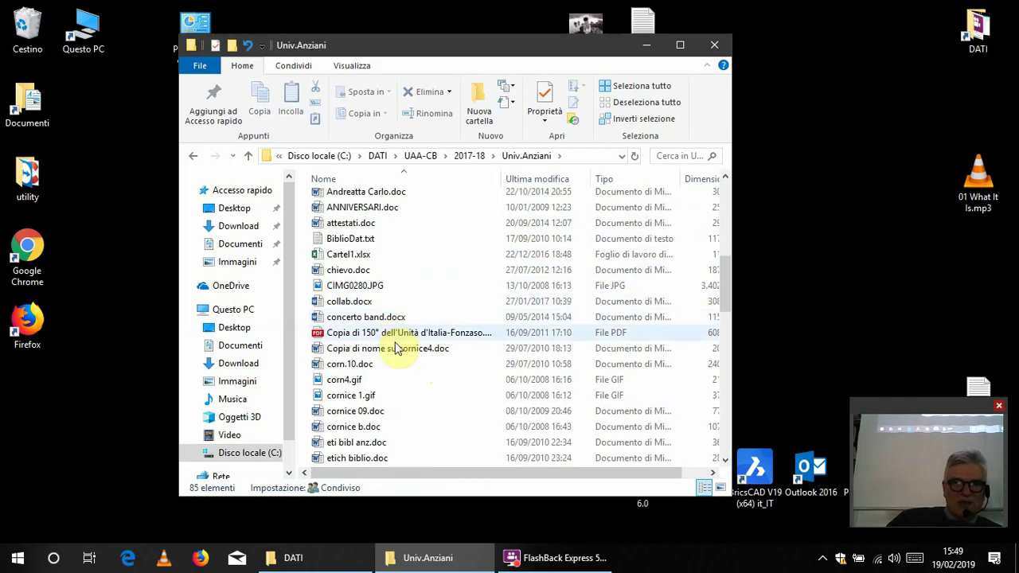
pyautogui.scroll(-13, 395, 356)
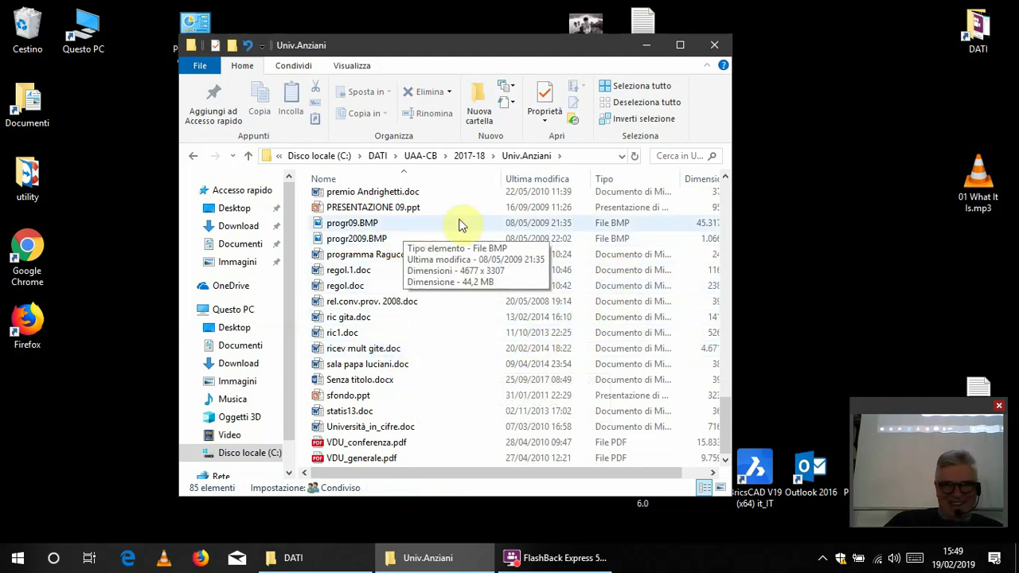
pyautogui.click(718, 44)
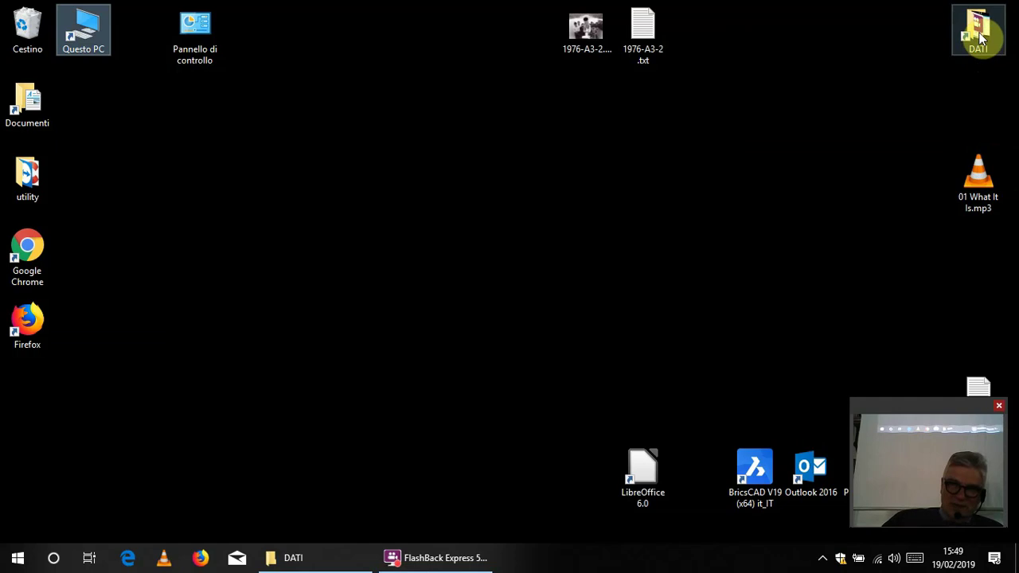
# - Open DATI on Disco locale (C:) through Questo PC, snap its window to the desktop's left half and close the other DATI window
pyautogui.doubleClick(90, 32)
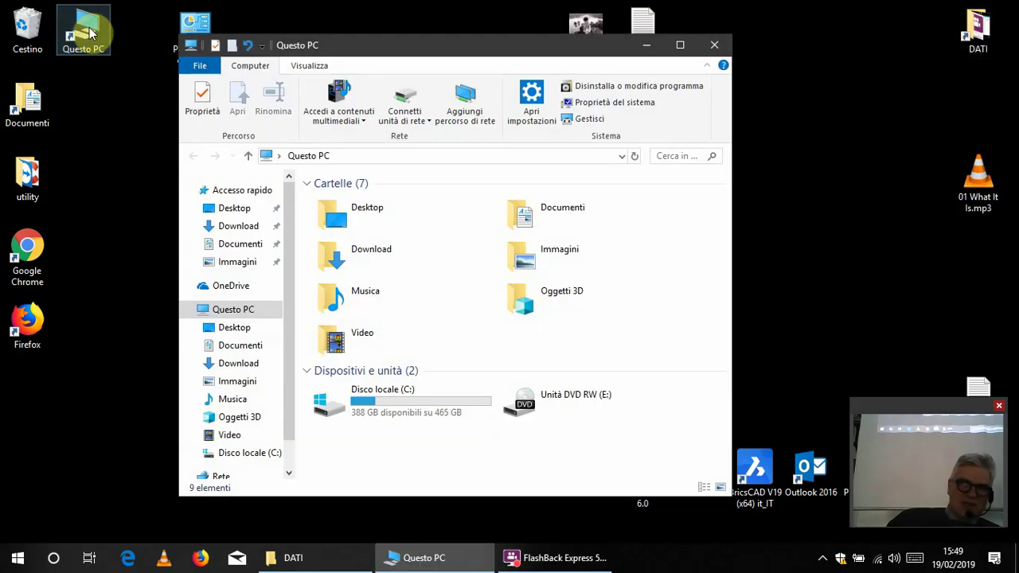
pyautogui.doubleClick(374, 398)
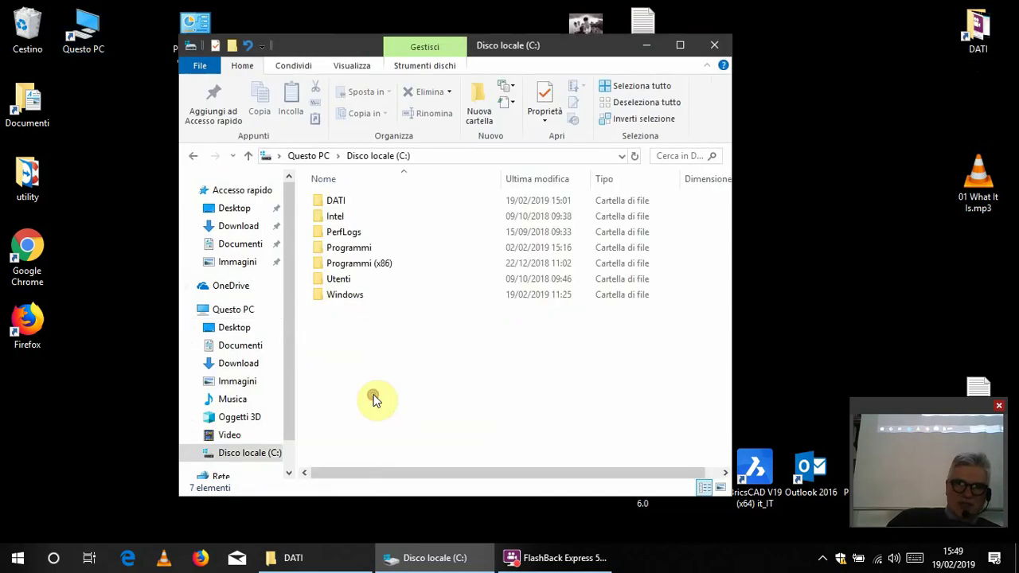
pyautogui.doubleClick(330, 202)
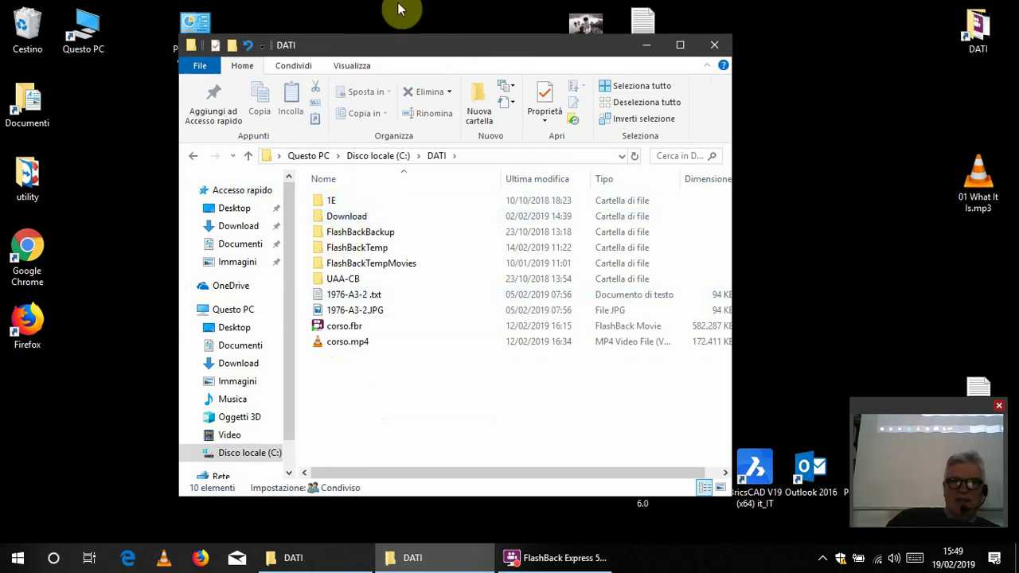
pyautogui.moveTo(425, 44); pyautogui.dragTo(4, 253)
pyautogui.moveTo(862, 161)
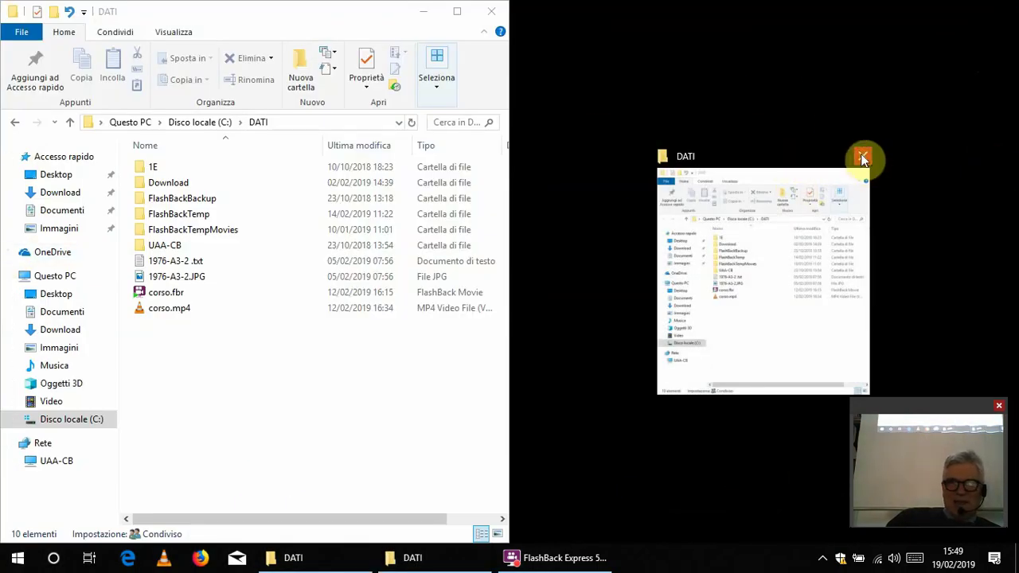
pyautogui.click(865, 153)
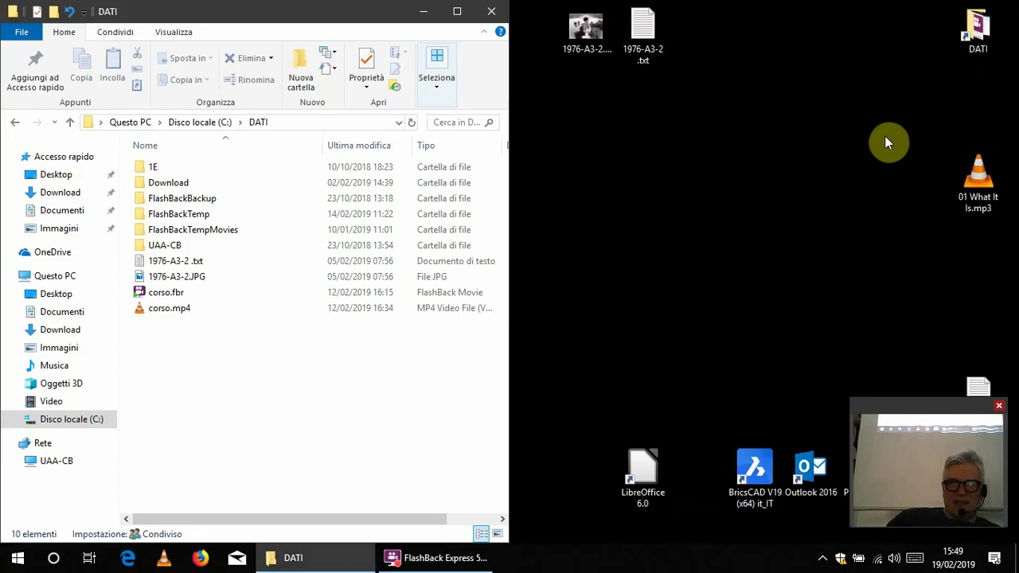
# - Open the DATI folder from its desktop shortcut, move the window to the right and close it
pyautogui.doubleClick(978, 30)
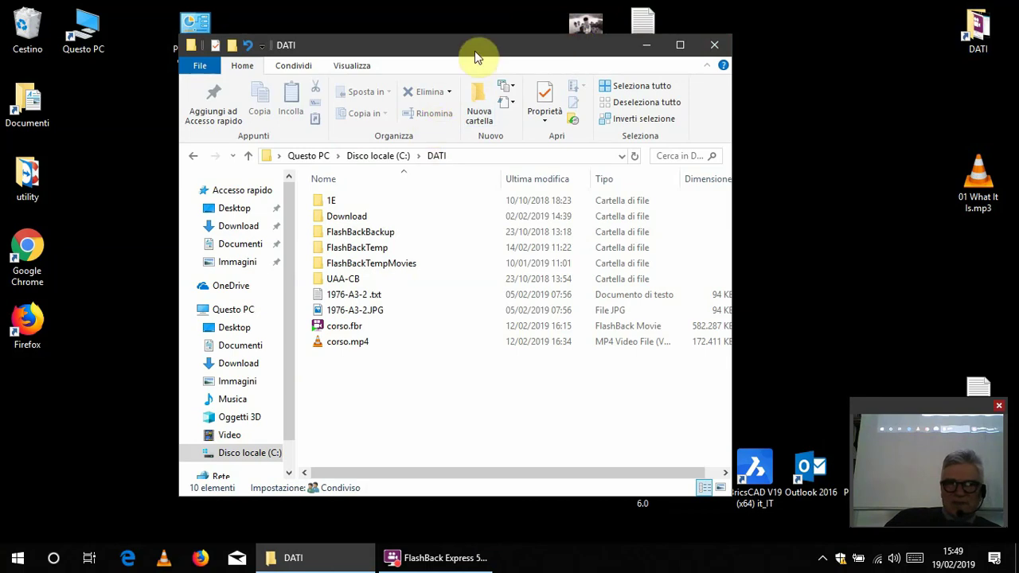
pyautogui.moveTo(474, 51); pyautogui.dragTo(714, 68)
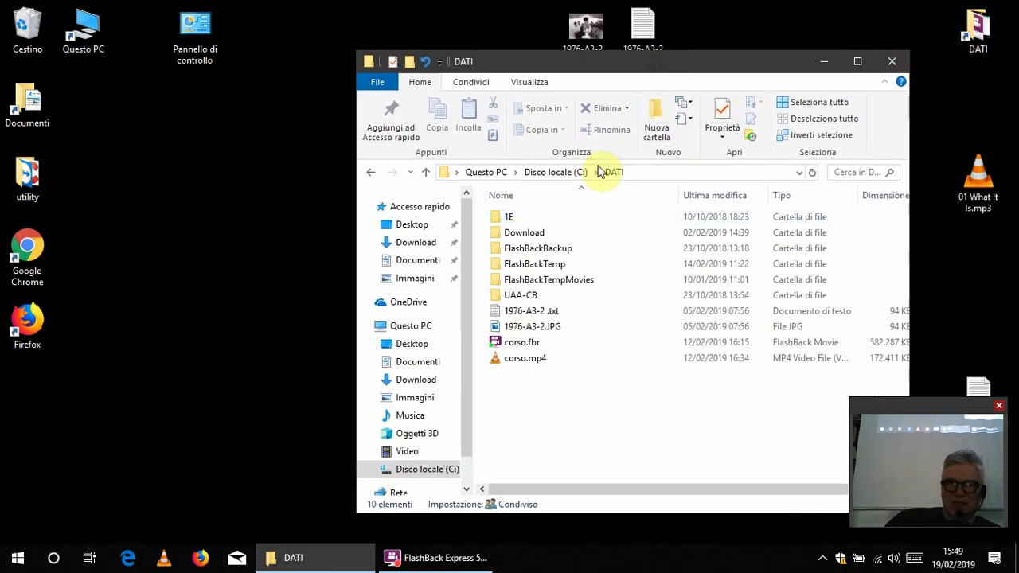
pyautogui.click(891, 62)
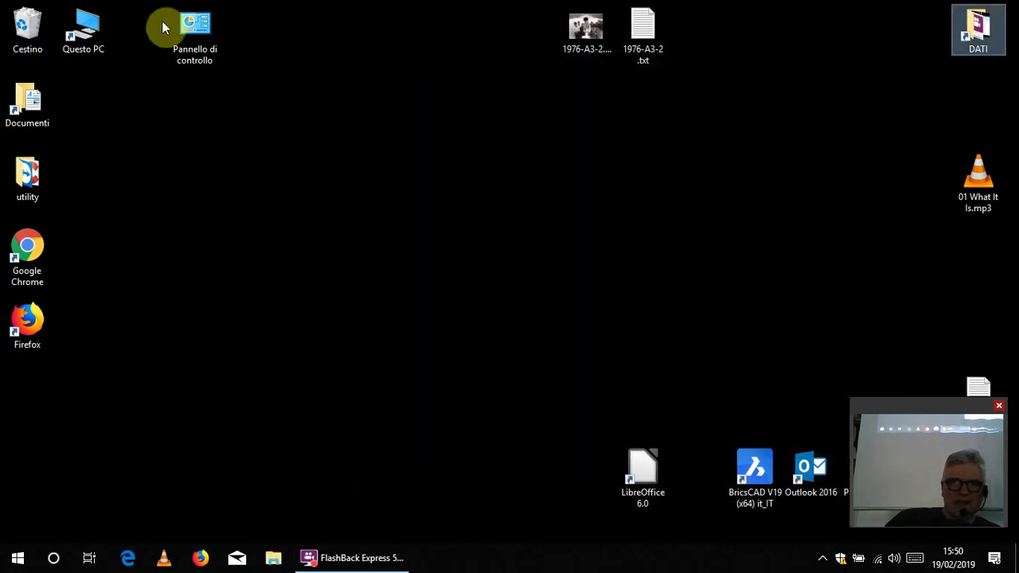
# - View DATI on Disco locale (C:) through the desktop's Questo PC icon, shift the window to the left and close it
pyautogui.doubleClick(94, 38)
pyautogui.doubleClick(541, 430)
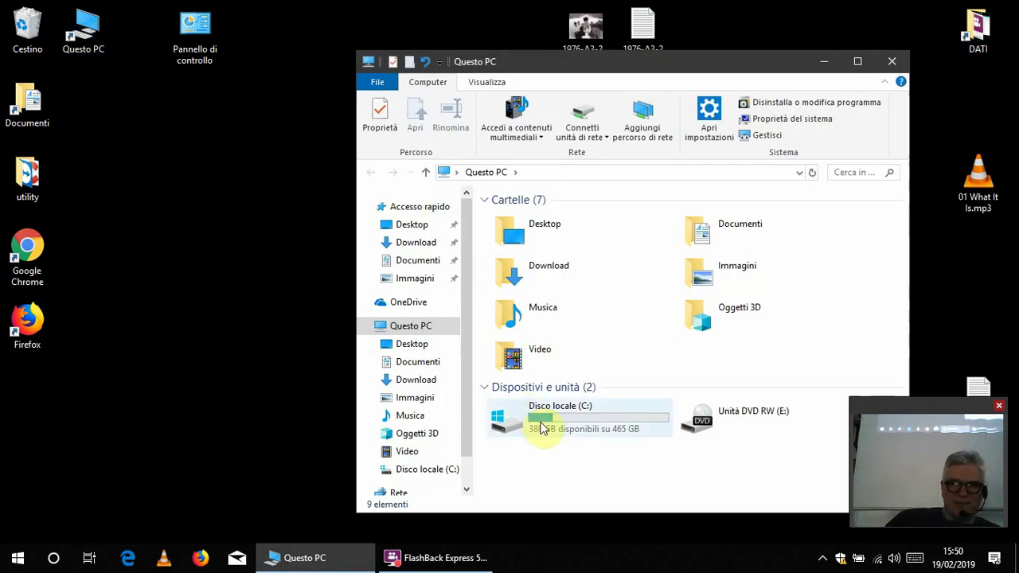
pyautogui.doubleClick(509, 219)
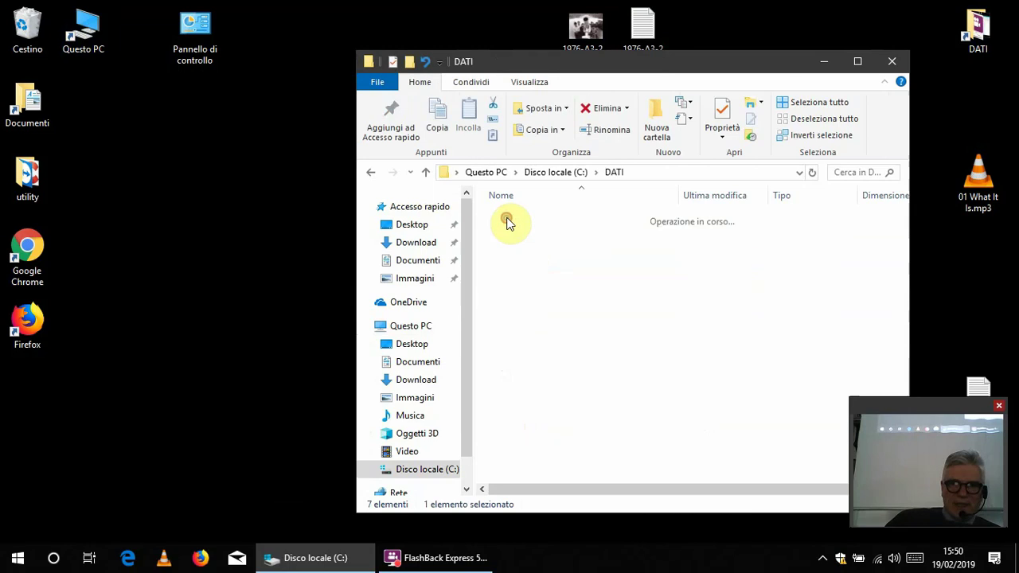
pyautogui.moveTo(580, 61); pyautogui.dragTo(248, 42)
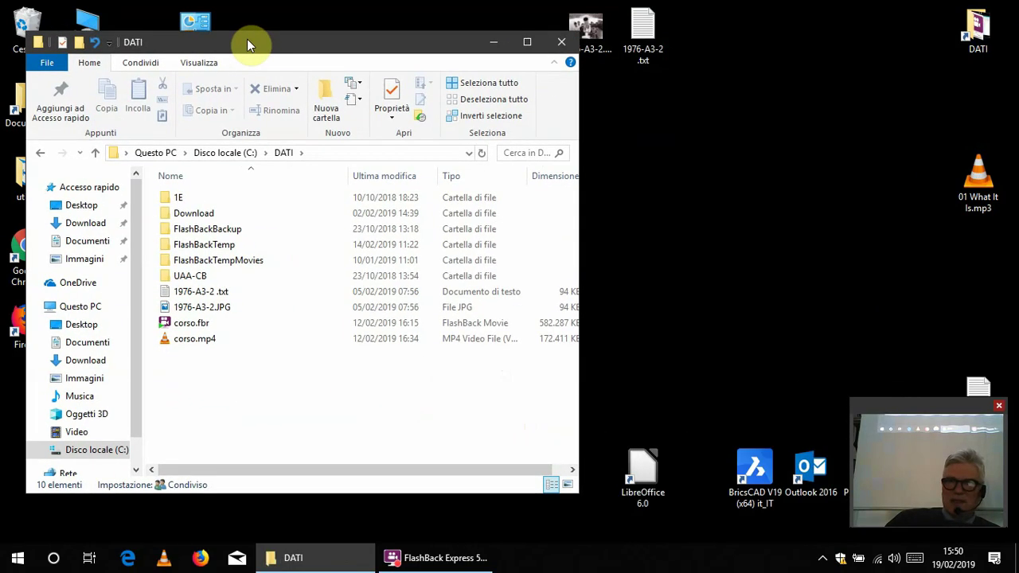
pyautogui.click(564, 41)
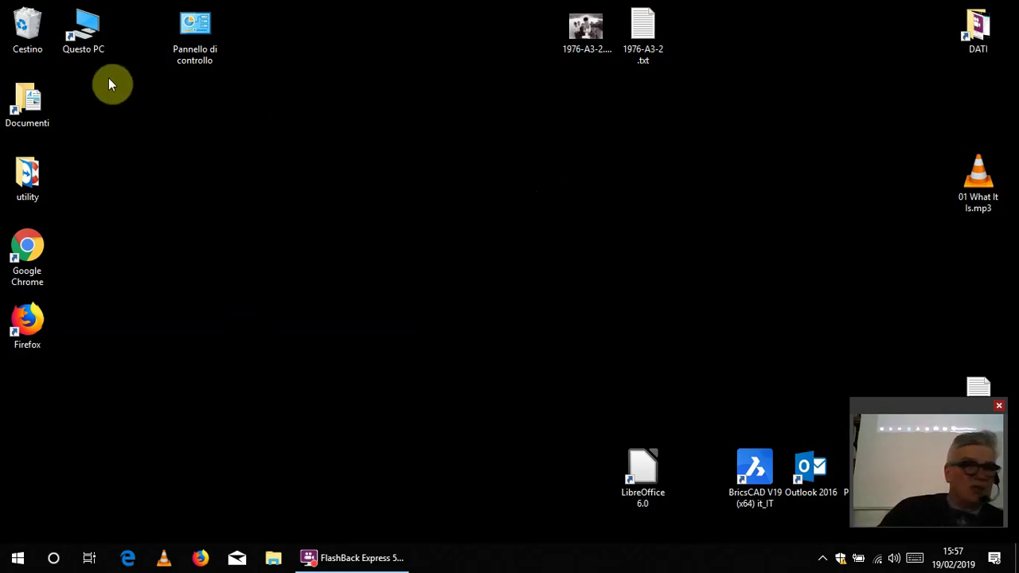
# - View the Documenti folder through its desktop shortcut and close its window
pyautogui.doubleClick(27, 103)
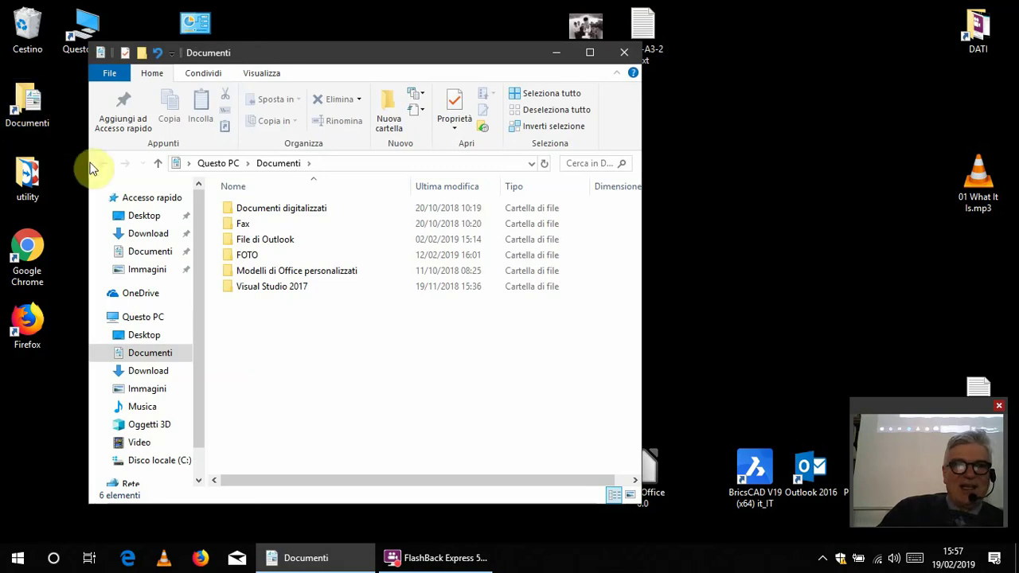
pyautogui.click(626, 54)
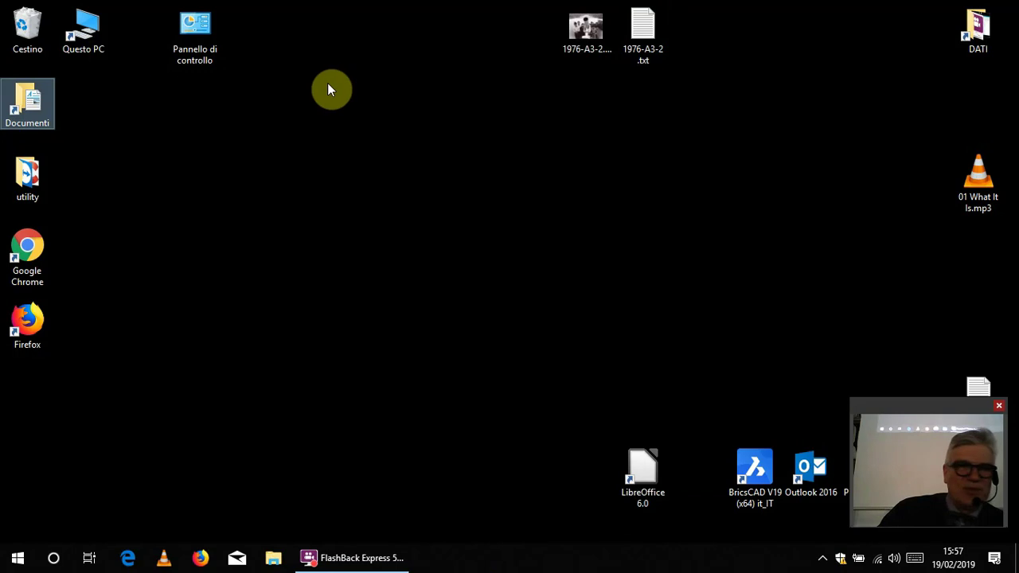
# - Open Questo PC, shift its window to the right and navigate to Disco locale (C:) > Utenti > Win10 > Documenti
pyautogui.click(79, 38)
pyautogui.doubleClick(79, 38)
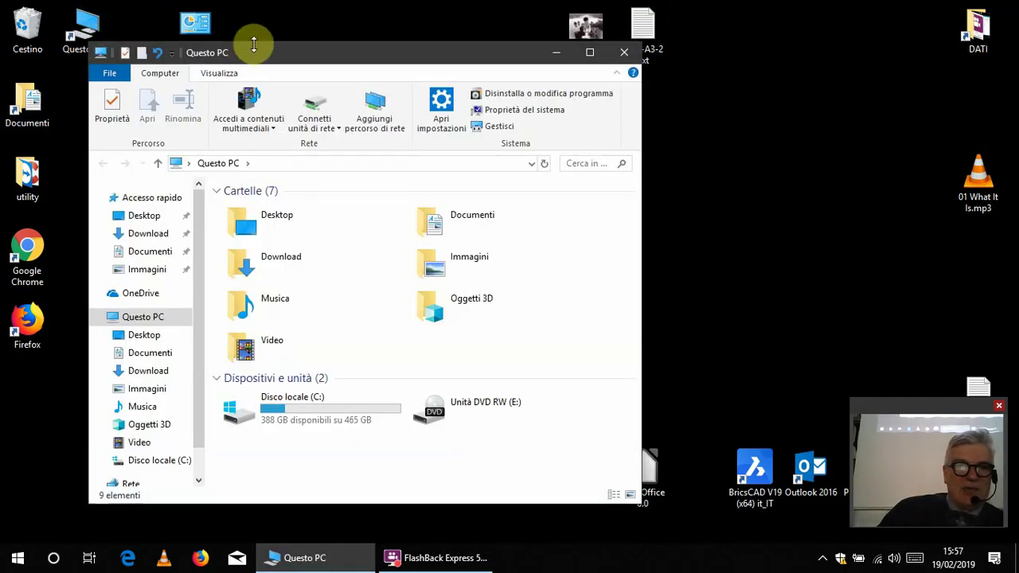
pyautogui.moveTo(278, 59); pyautogui.dragTo(347, 52)
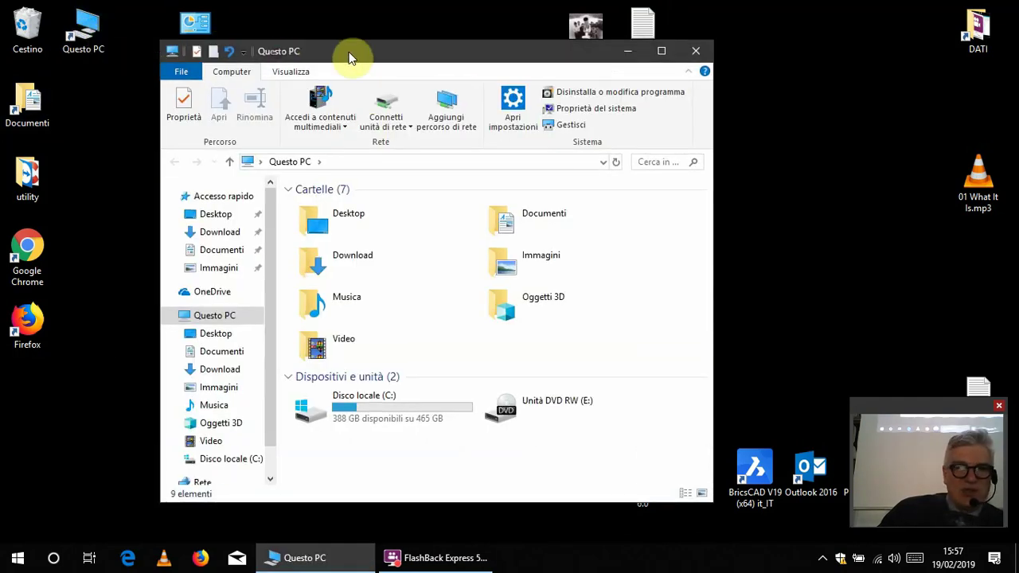
pyautogui.click(348, 404)
pyautogui.doubleClick(350, 405)
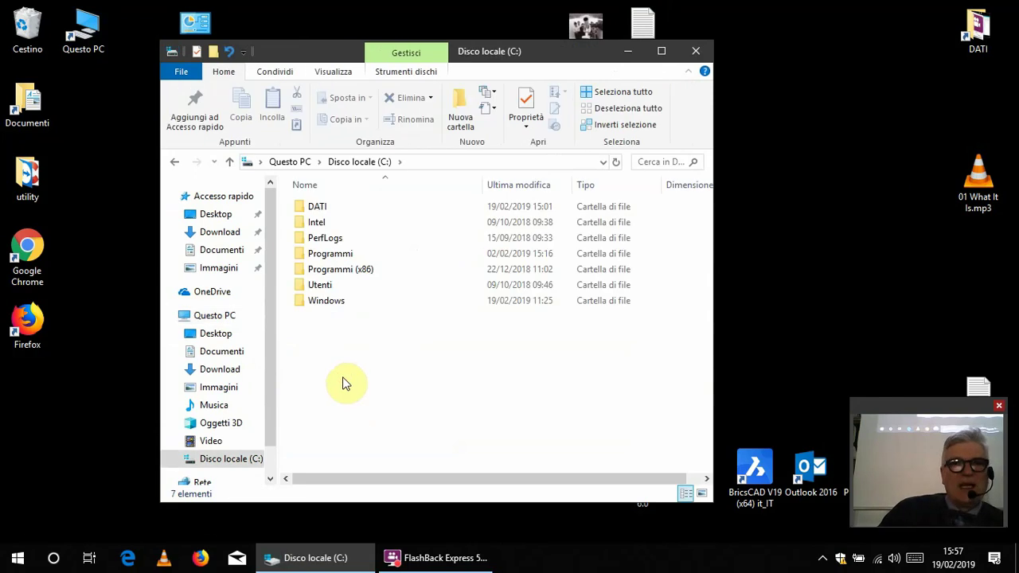
pyautogui.doubleClick(322, 287)
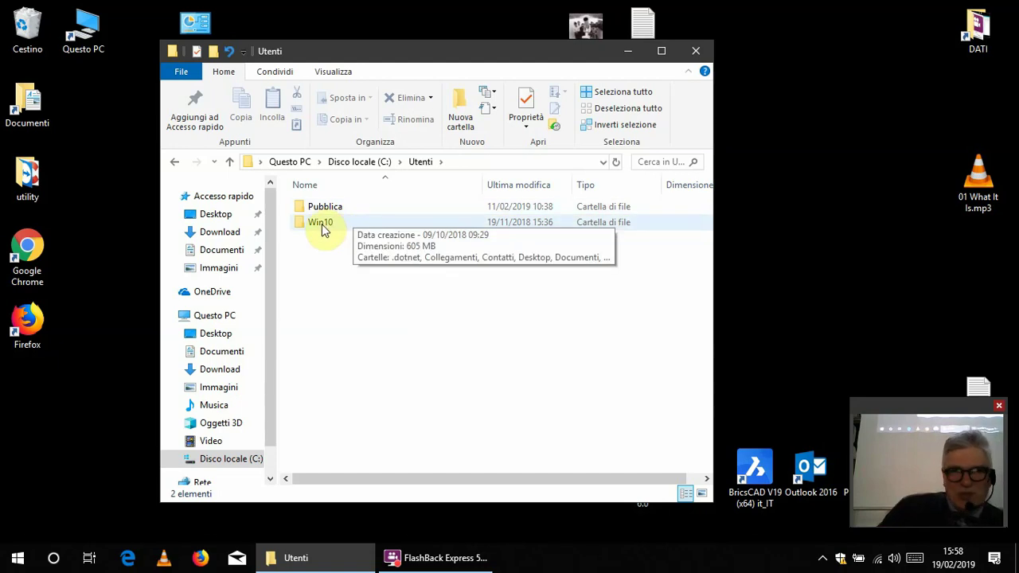
pyautogui.doubleClick(320, 223)
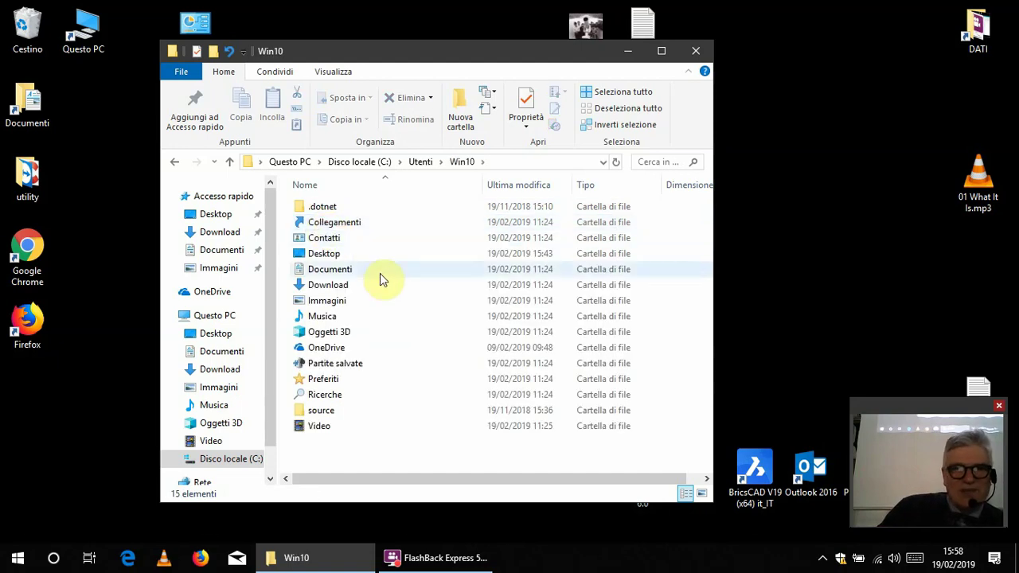
pyautogui.doubleClick(323, 273)
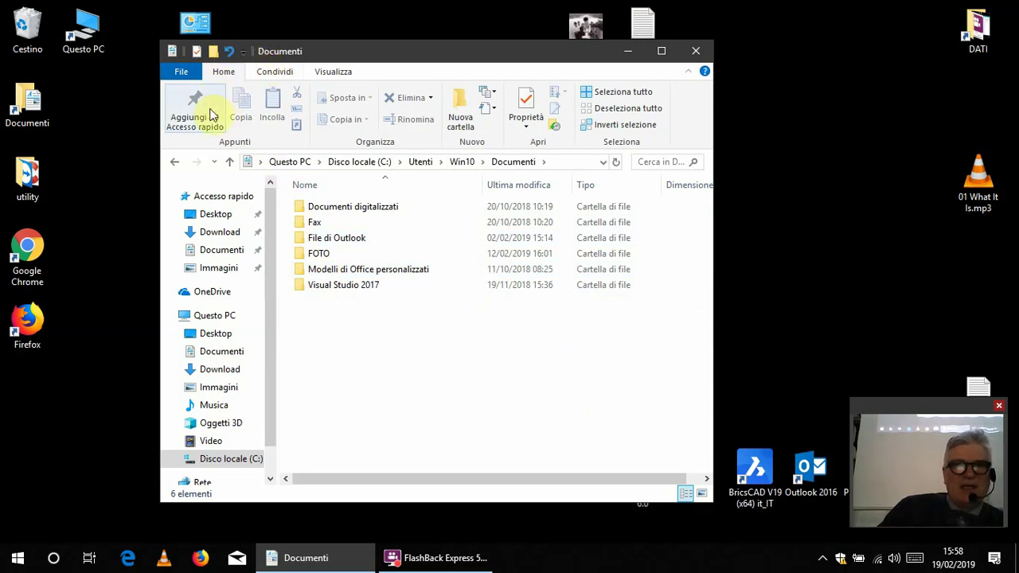
# - Go back to the Win10 folder, reopen Documenti to view its contents and close the window
pyautogui.click(173, 163)
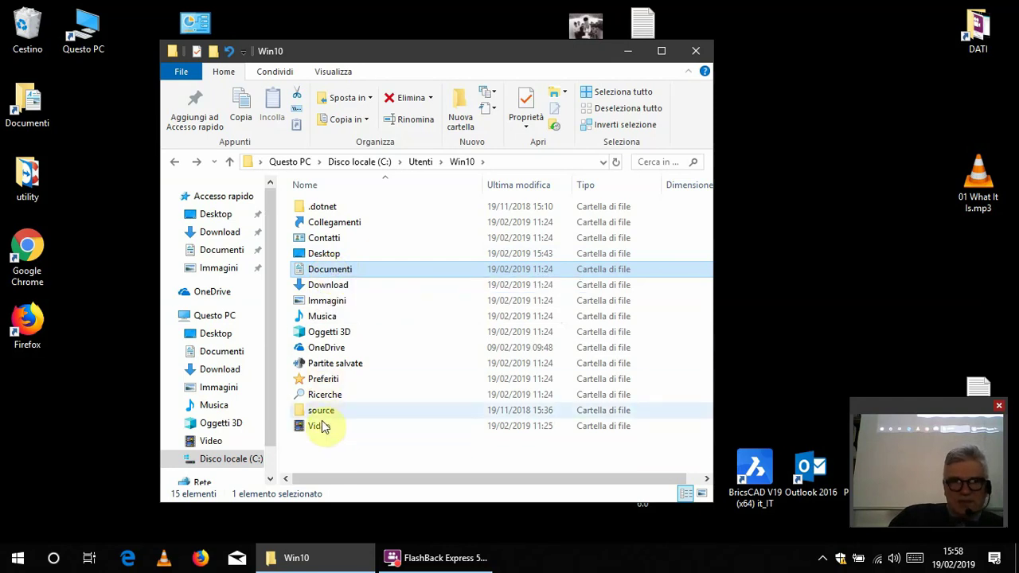
pyautogui.doubleClick(332, 275)
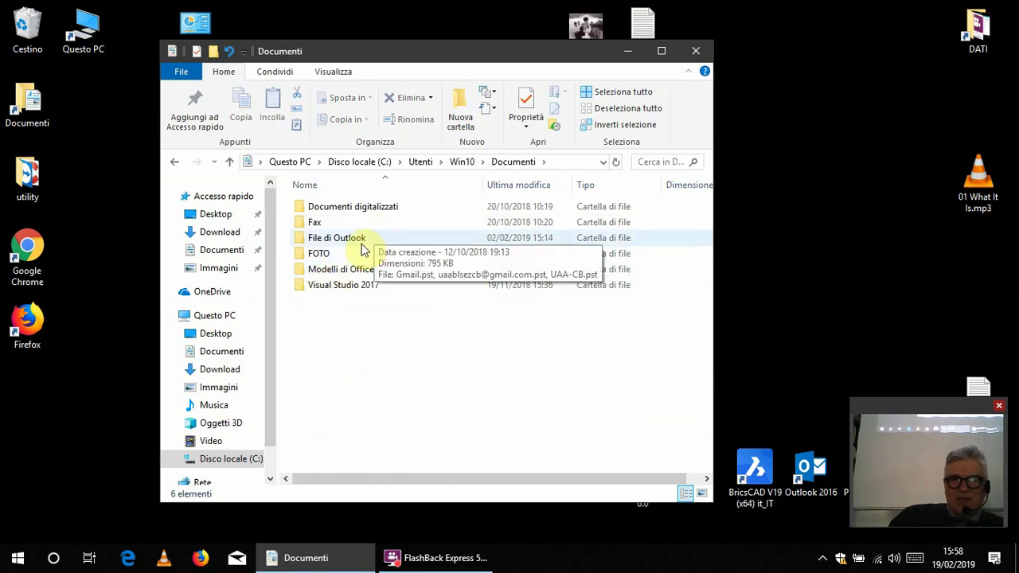
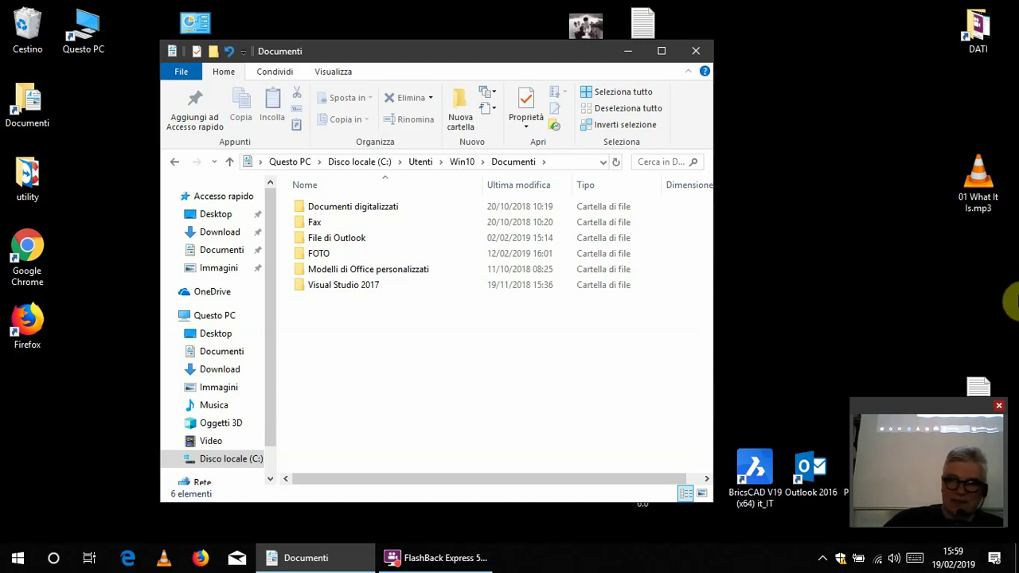
pyautogui.click(698, 52)
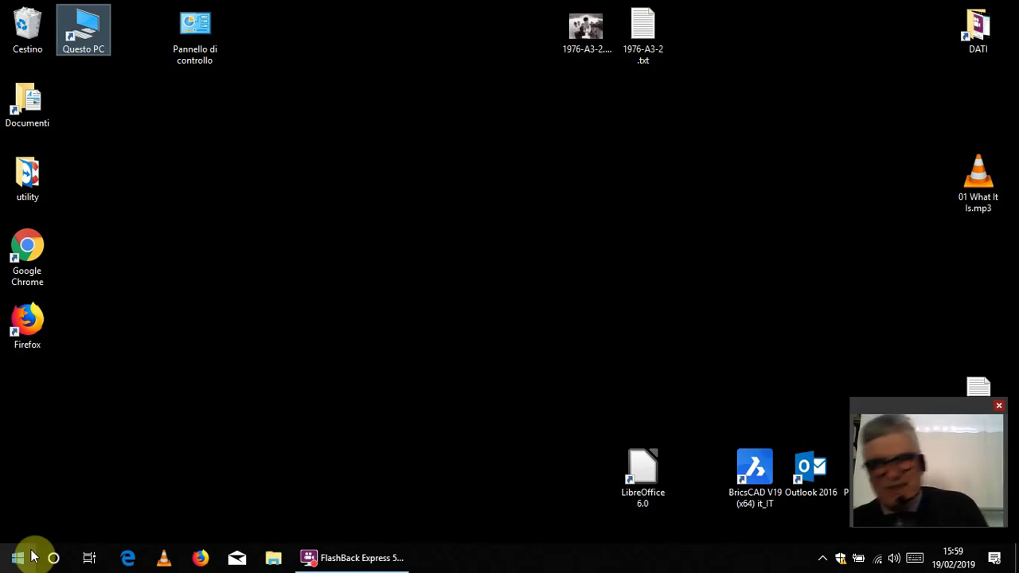
# - Open Questo PC from the desktop, move its window slightly upward and enlarge it from its lower-right corner
pyautogui.doubleClick(83, 36)
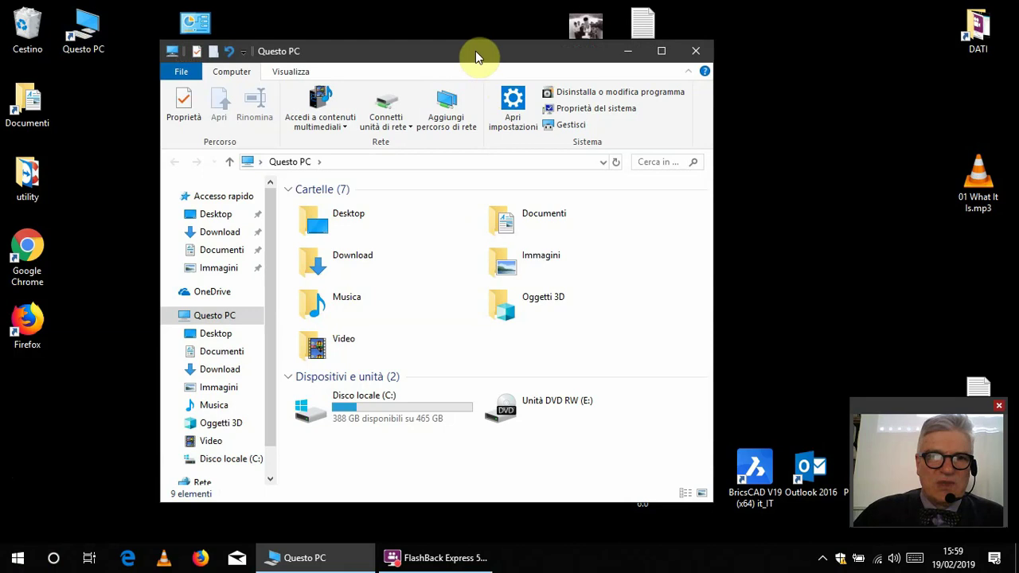
pyautogui.moveTo(477, 50); pyautogui.dragTo(485, 27)
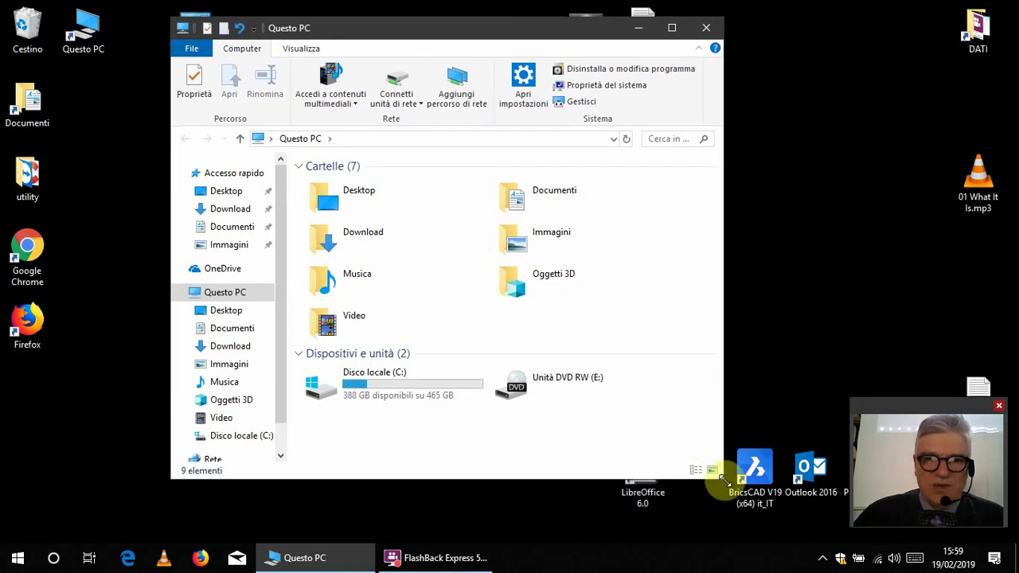
pyautogui.moveTo(723, 479); pyautogui.dragTo(786, 514)
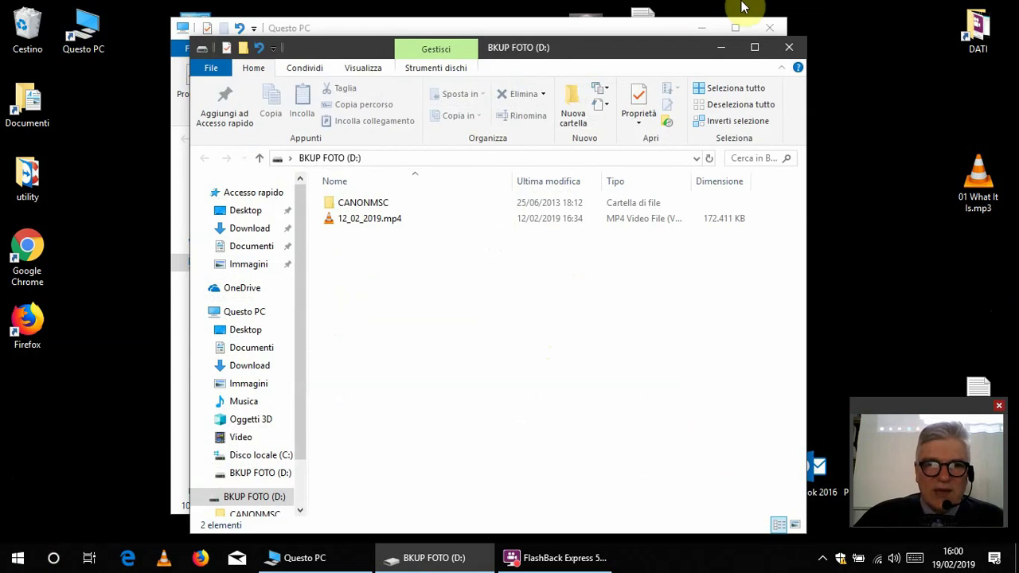
# - Close the separate BKUP FOTO (D:) window, view the drive's contents through Questo PC and close that window as well
pyautogui.click(788, 47)
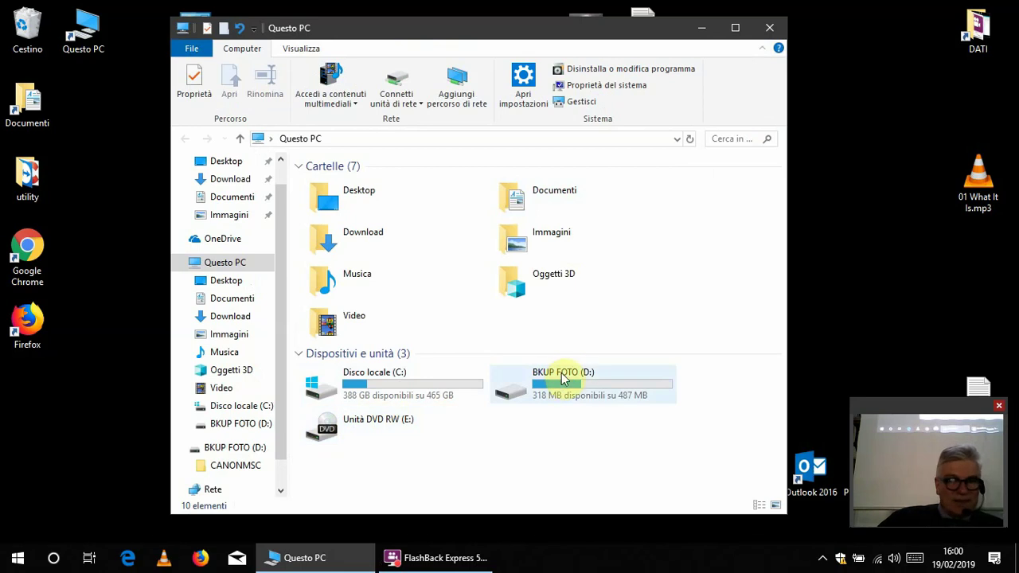
pyautogui.moveTo(564, 379)
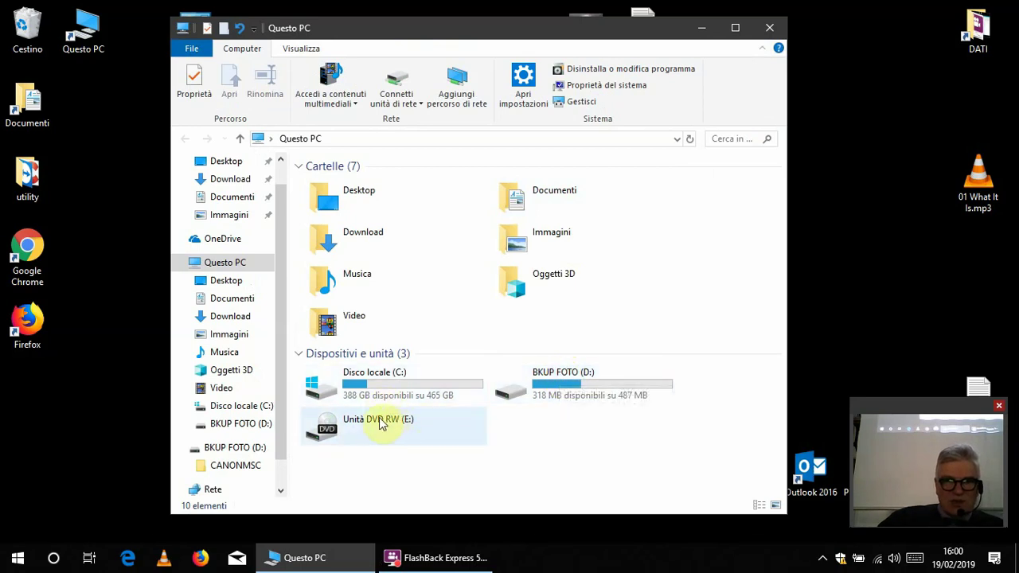
pyautogui.doubleClick(556, 379)
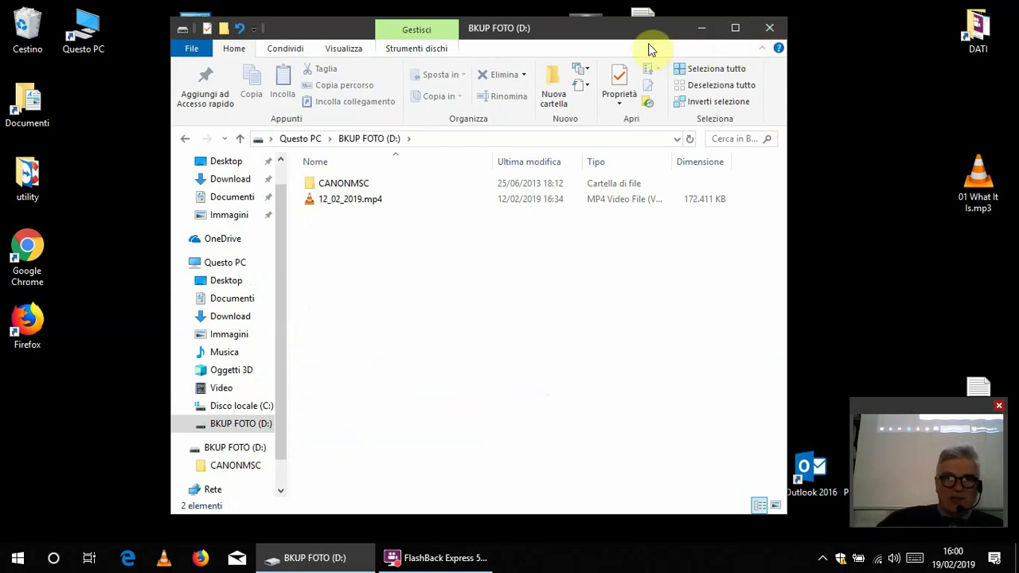
pyautogui.moveTo(651, 38); pyautogui.dragTo(707, 44)
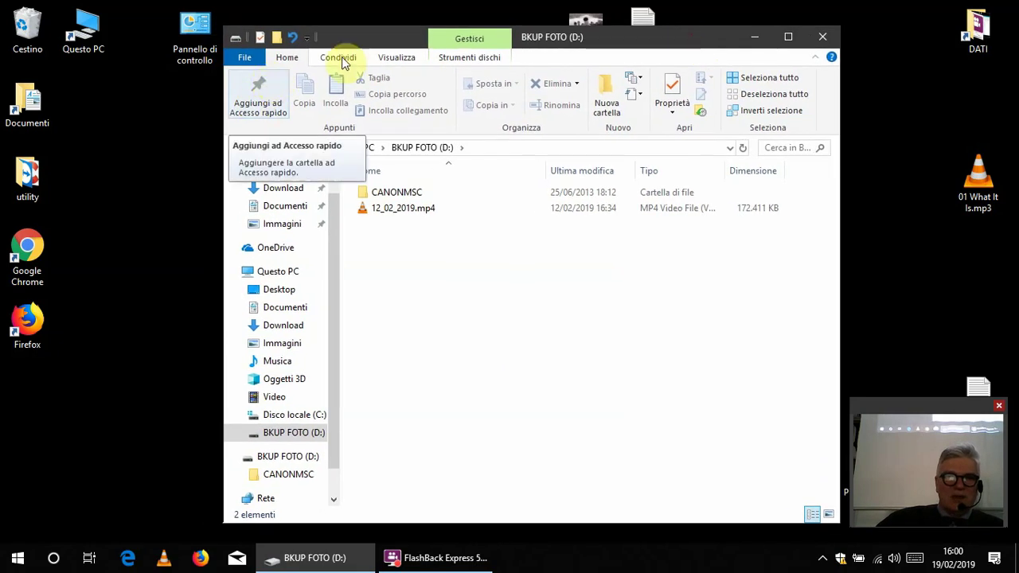
pyautogui.click(821, 39)
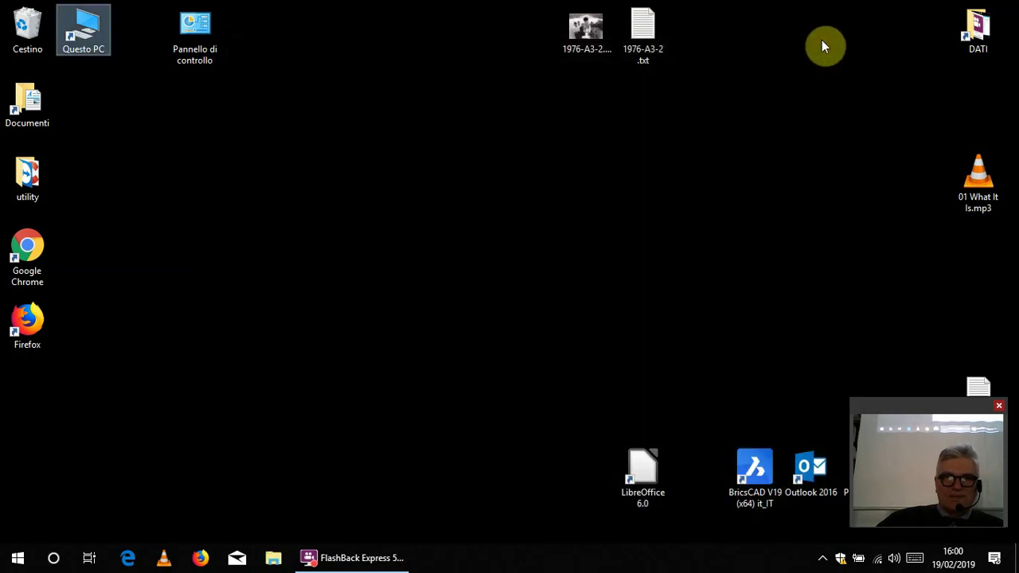
# - Open Questo PC, navigate to Disco locale (C:) > Utenti > Win10 and snap the window to the right half of the screen
pyautogui.doubleClick(82, 38)
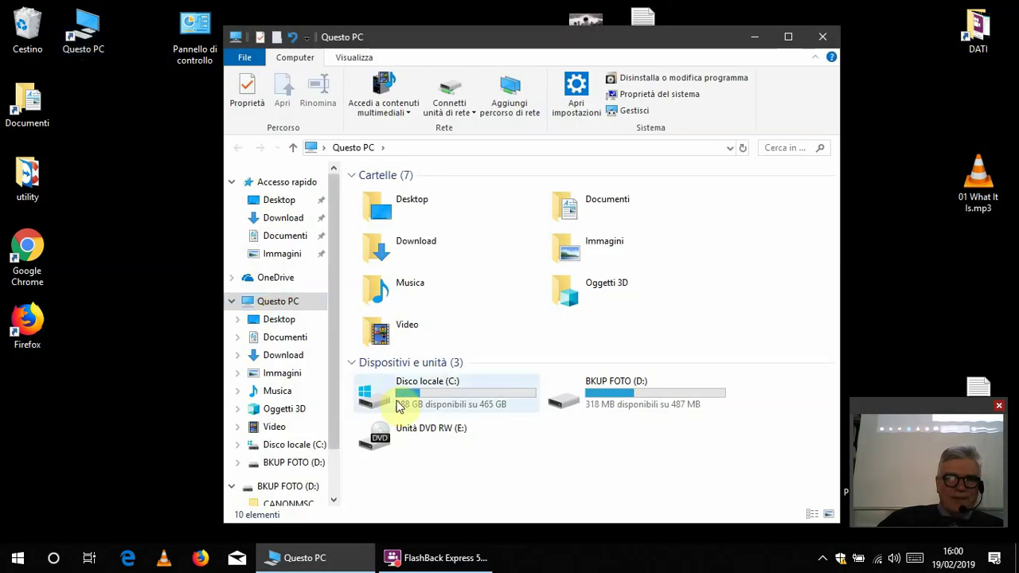
pyautogui.doubleClick(406, 398)
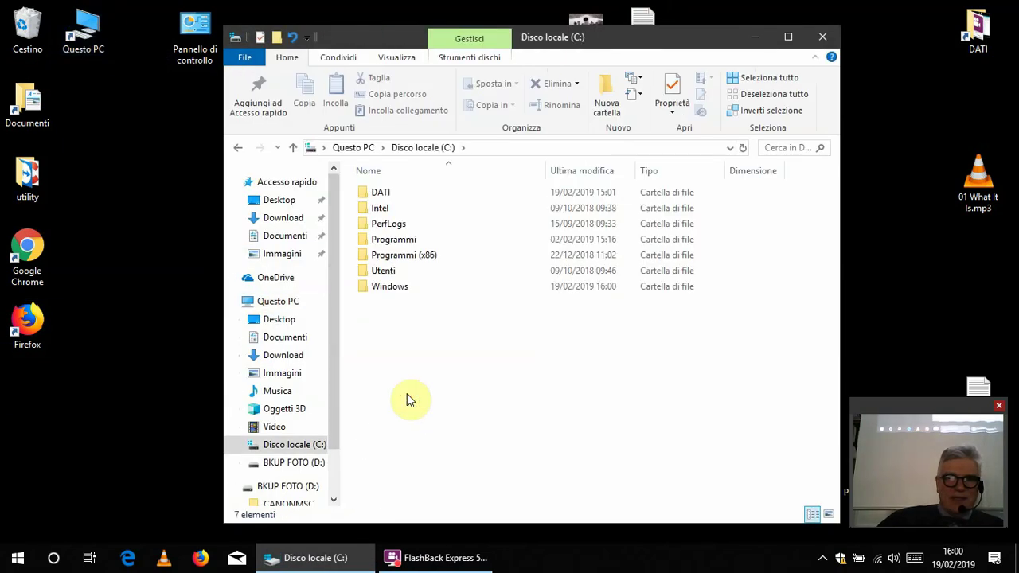
pyautogui.doubleClick(385, 274)
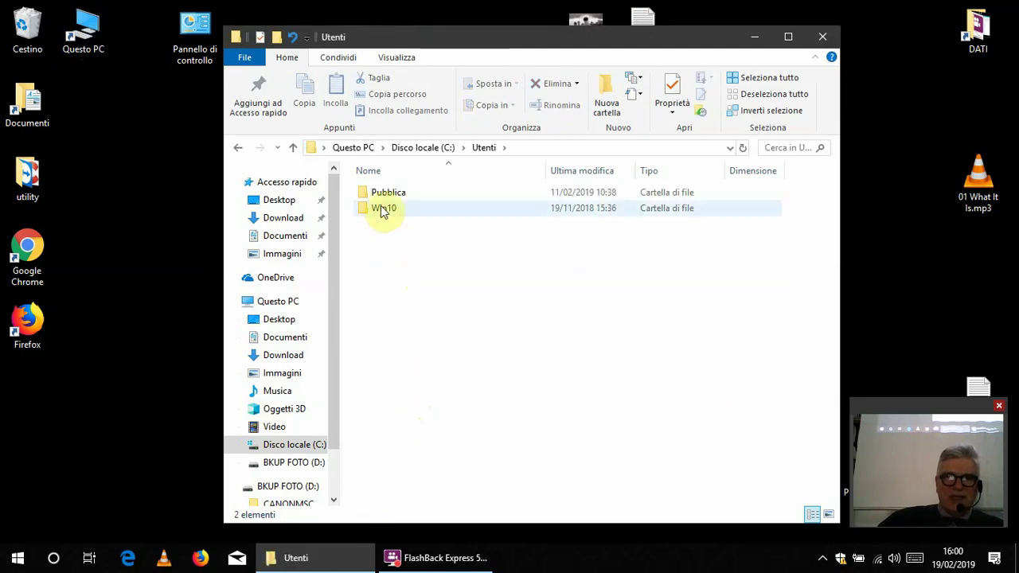
pyautogui.moveTo(383, 213)
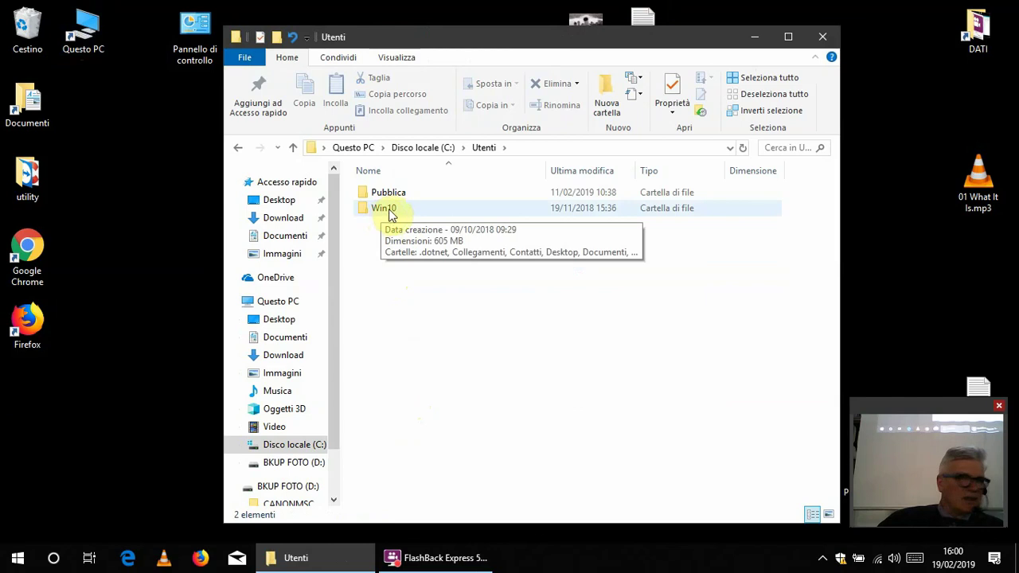
pyautogui.doubleClick(388, 213)
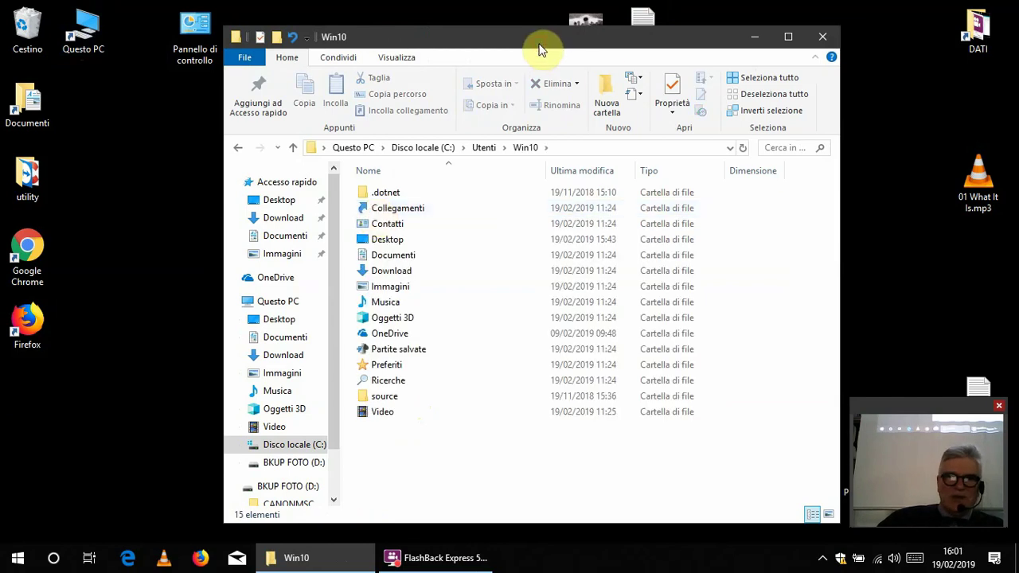
pyautogui.moveTo(538, 49); pyautogui.dragTo(1016, 46)
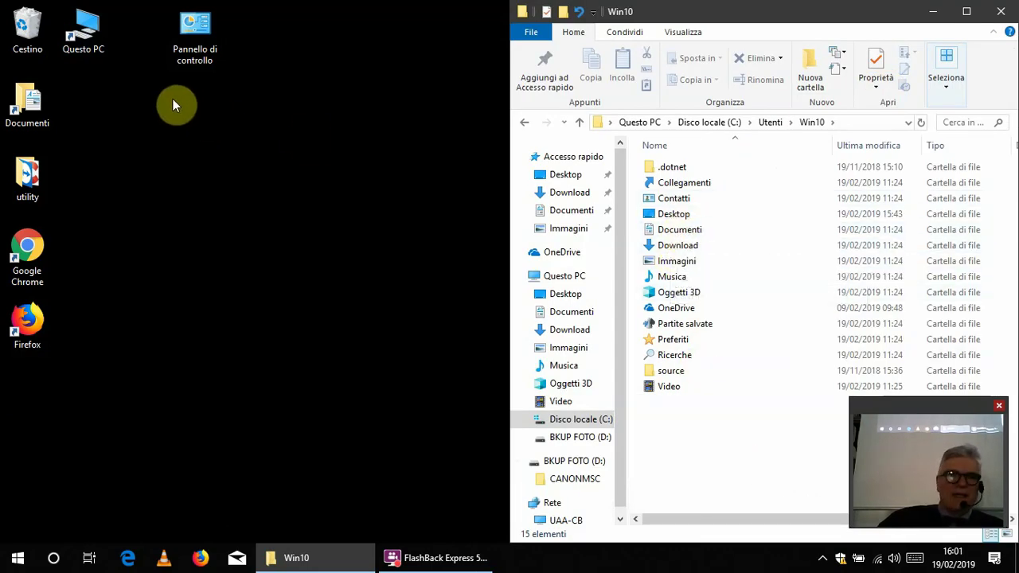
# - Open BKUP FOTO (D:) in a second Questo PC window and snap it to the left half of the screen
pyautogui.doubleClick(82, 43)
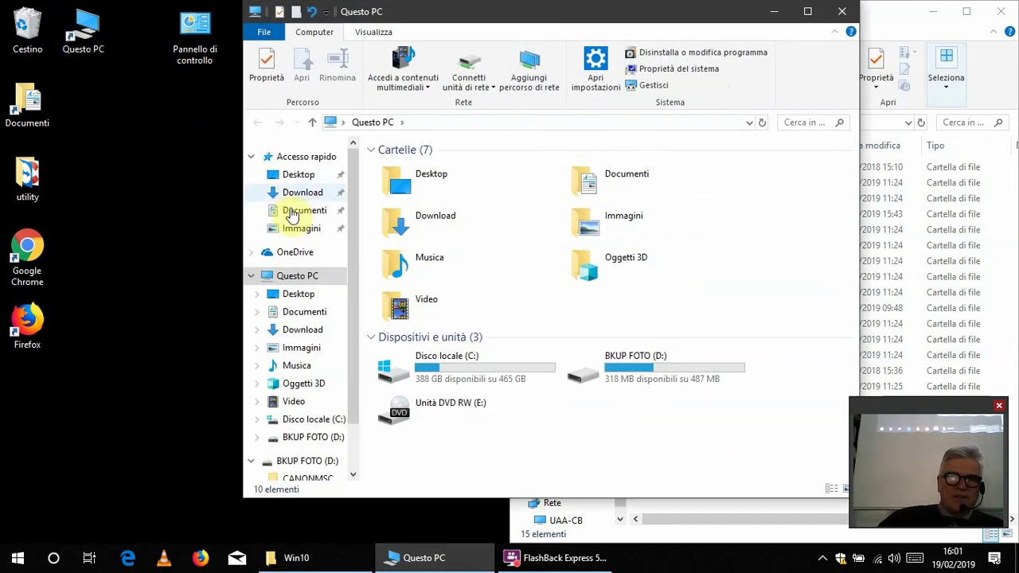
pyautogui.doubleClick(617, 360)
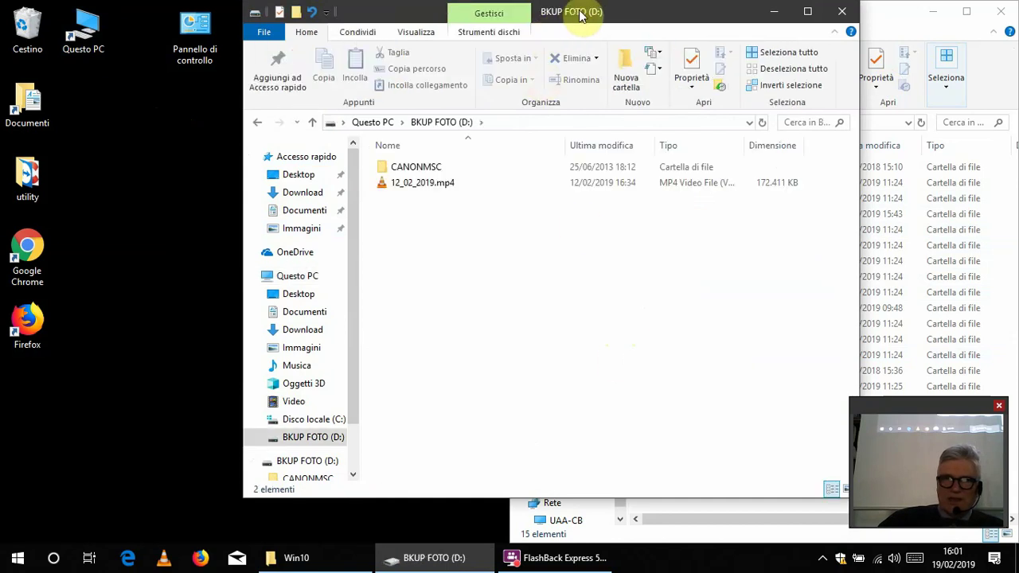
pyautogui.moveTo(581, 16); pyautogui.dragTo(4, 29)
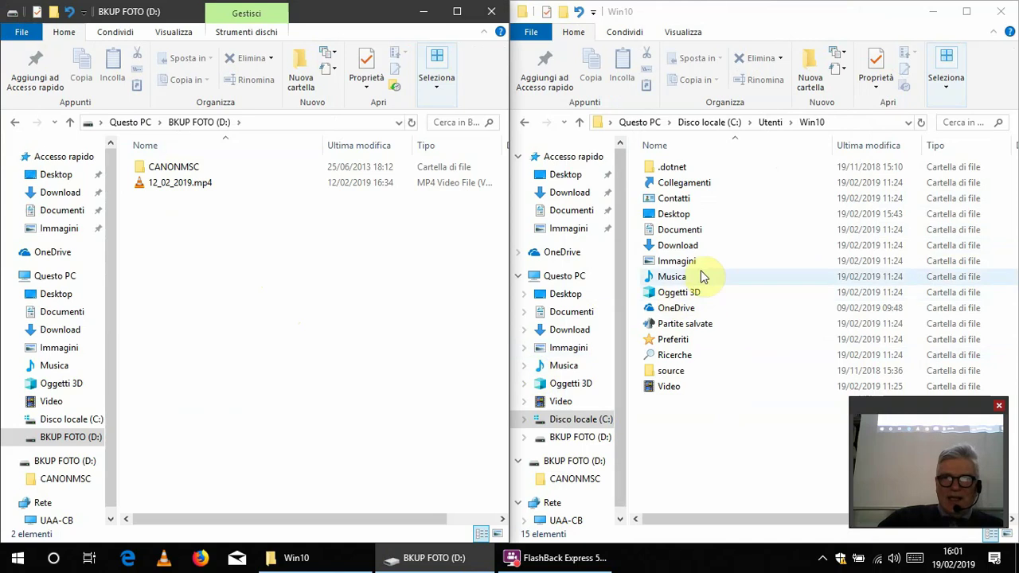
# - In the Win10 window, open Documenti, view the contents of its FOTO folder and go back to Documenti
pyautogui.moveTo(682, 254)
pyautogui.mouseDown()
pyautogui.moveTo(546, 228)
pyautogui.moveTo(404, 272)
pyautogui.moveTo(675, 251)
pyautogui.mouseUp()
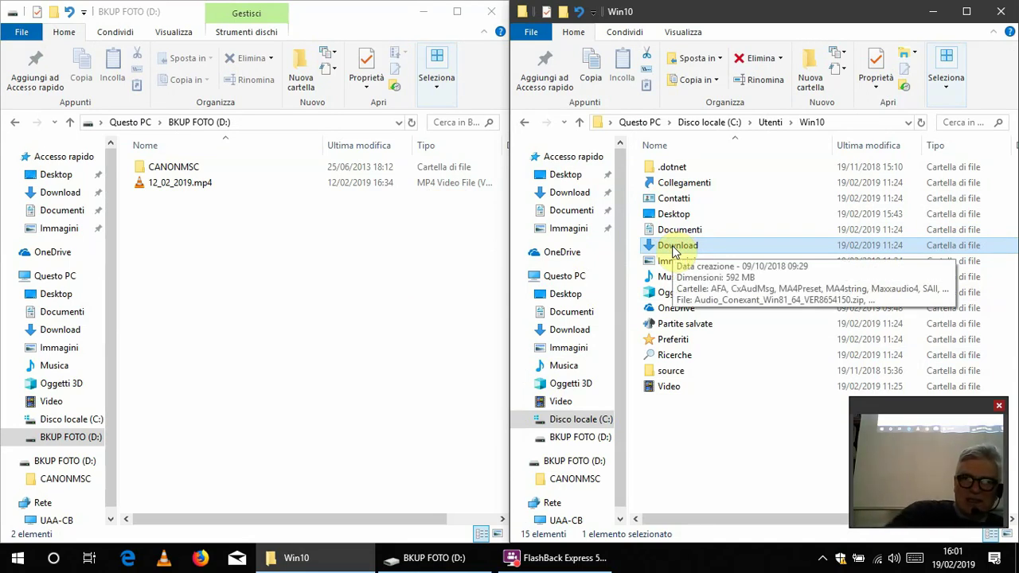
pyautogui.click(685, 230)
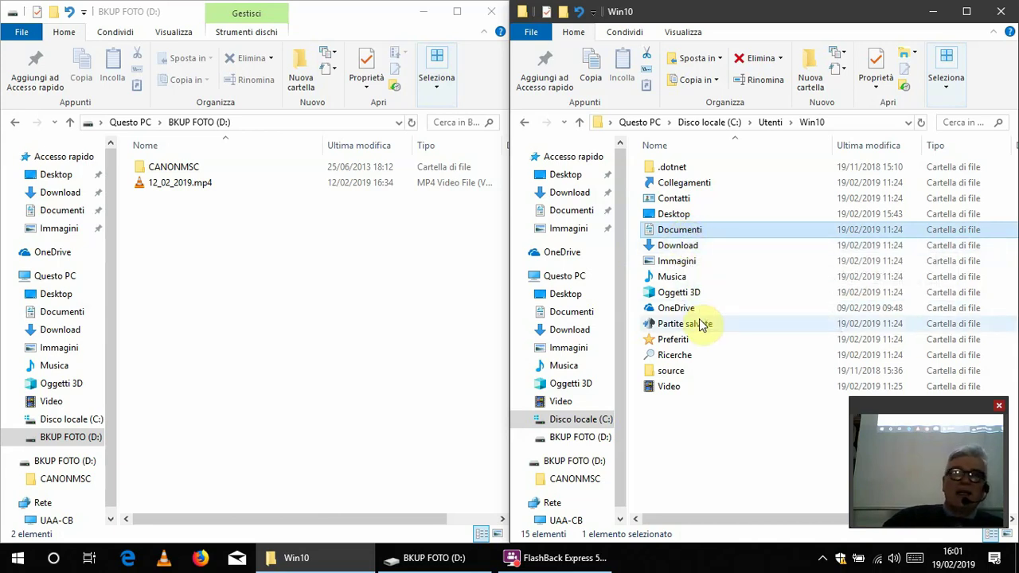
pyautogui.click(667, 231)
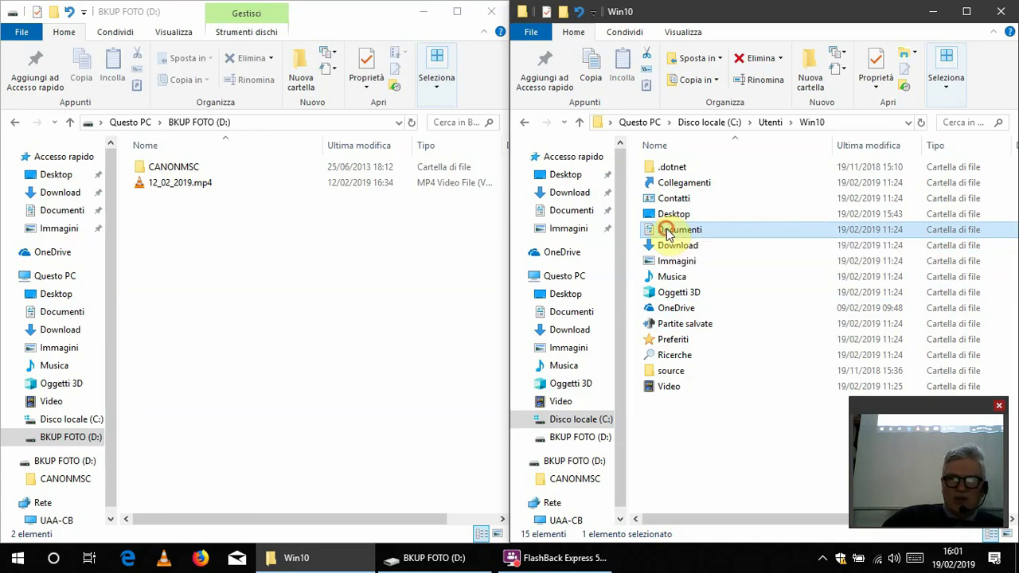
pyautogui.click(667, 230)
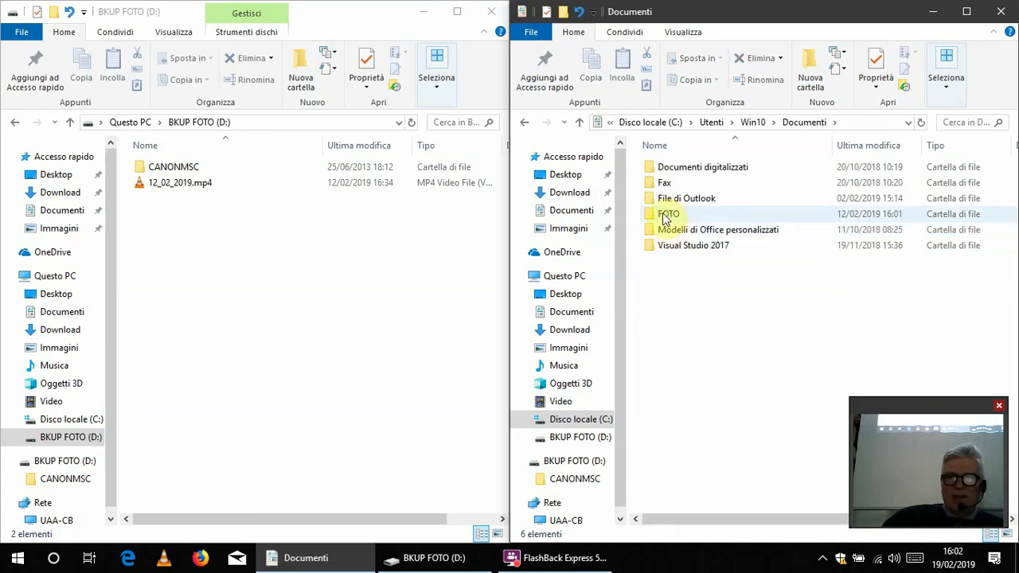
pyautogui.click(665, 215)
pyautogui.click(665, 215)
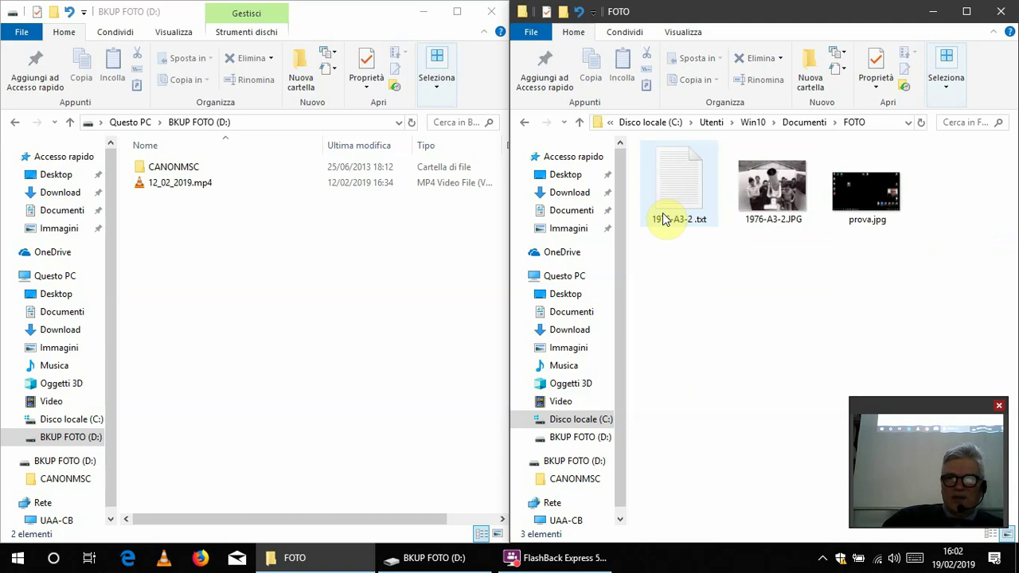
pyautogui.click(525, 122)
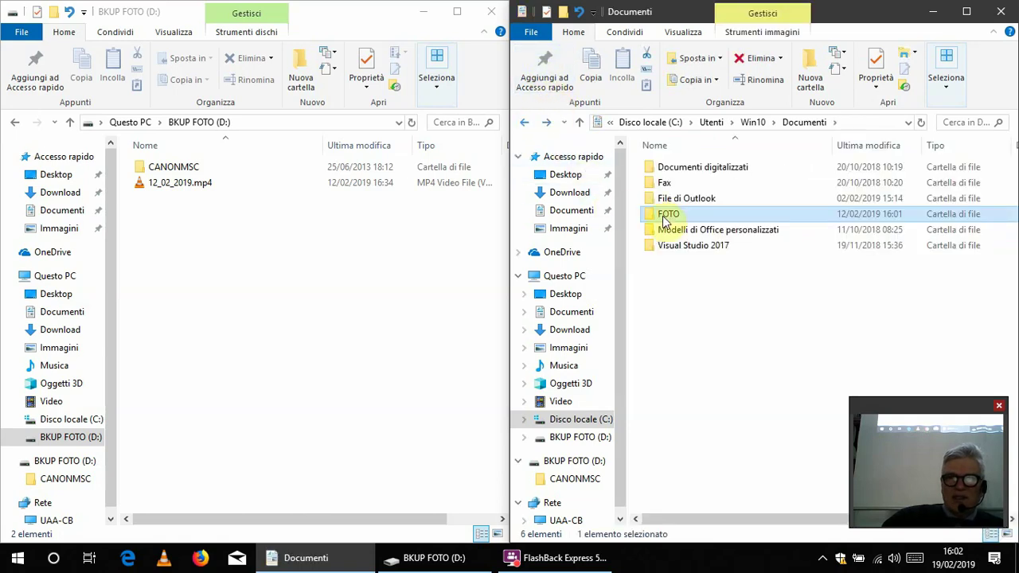
# - Copy the FOTO folder from Documenti to BKUP FOTO (D:), check the copy's contents and return to the drive's root
pyautogui.moveTo(665, 212); pyautogui.dragTo(244, 304)
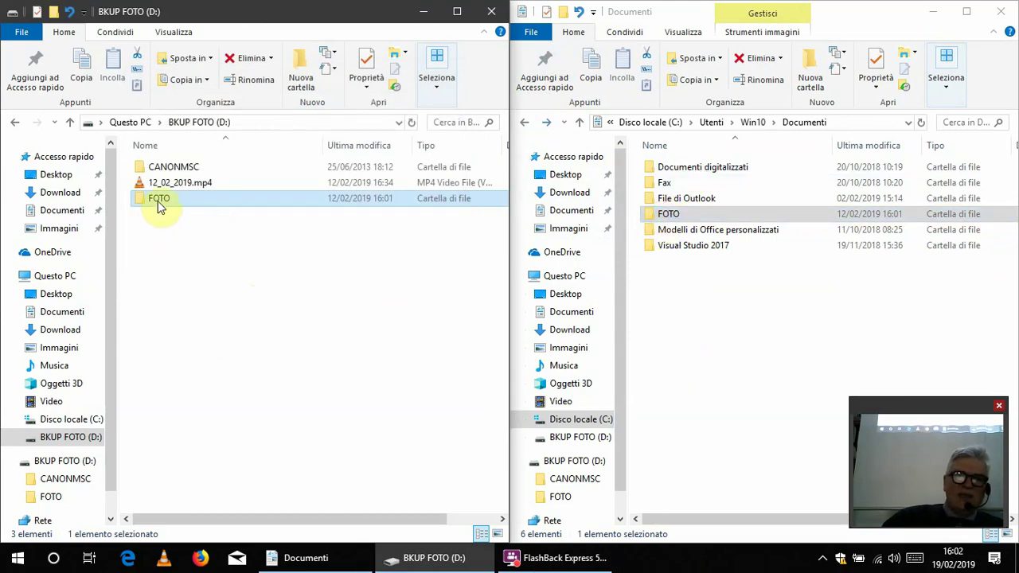
pyautogui.moveTo(158, 202)
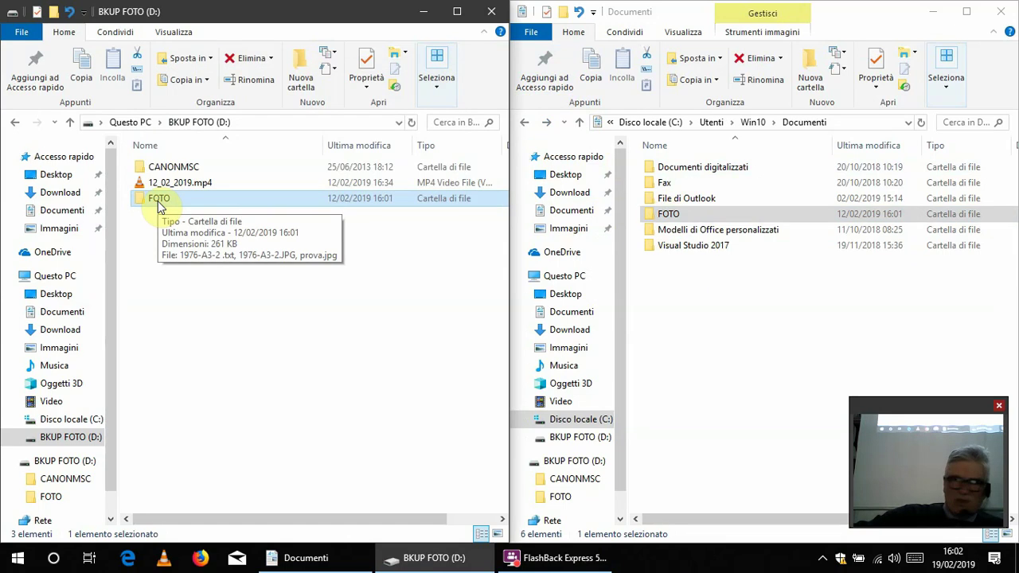
pyautogui.doubleClick(159, 200)
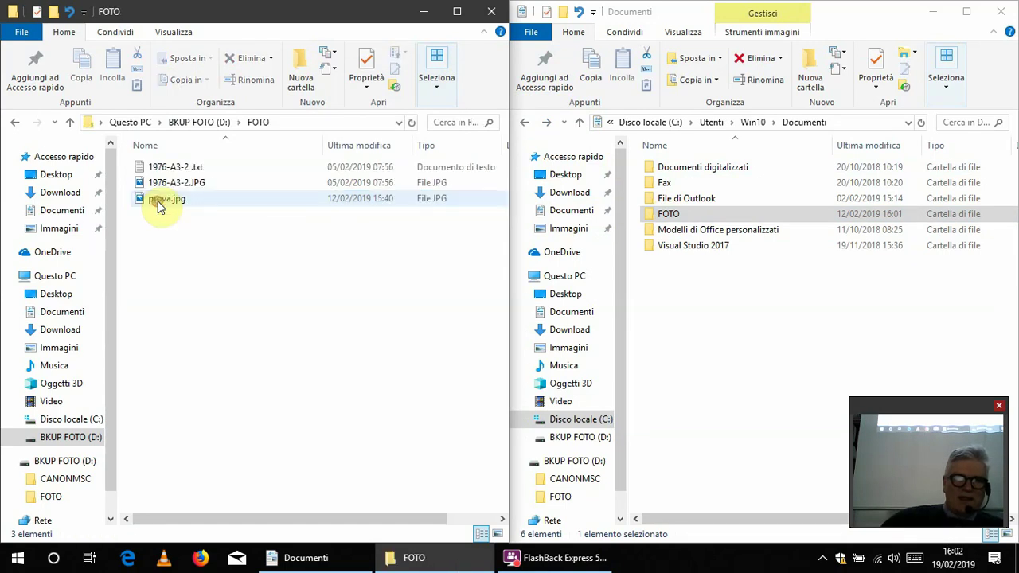
pyautogui.click(14, 122)
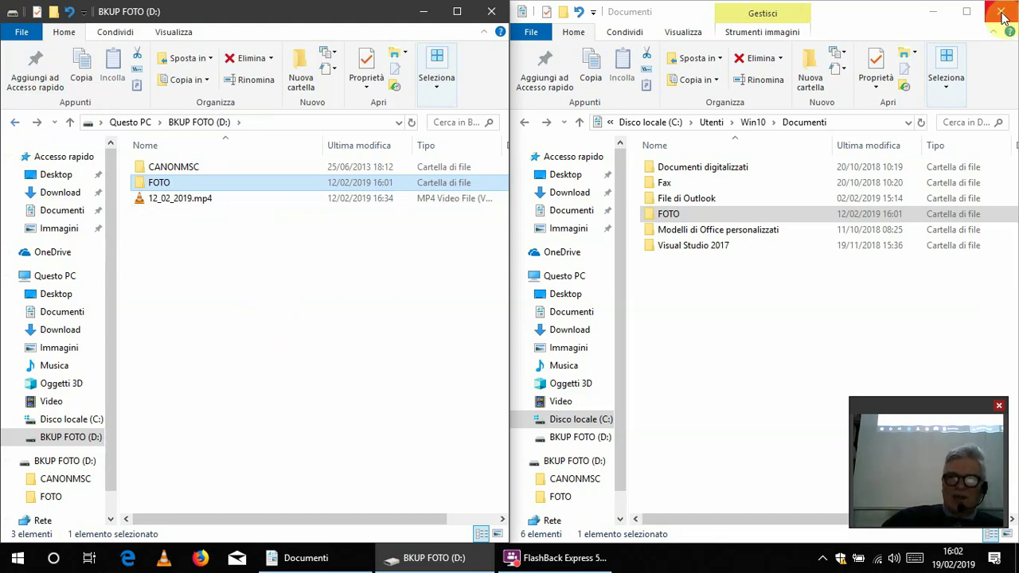
# - Permanently delete the FOTO folder from BKUP FOTO (D:) and close both Explorer windows
pyautogui.rightClick(155, 185)
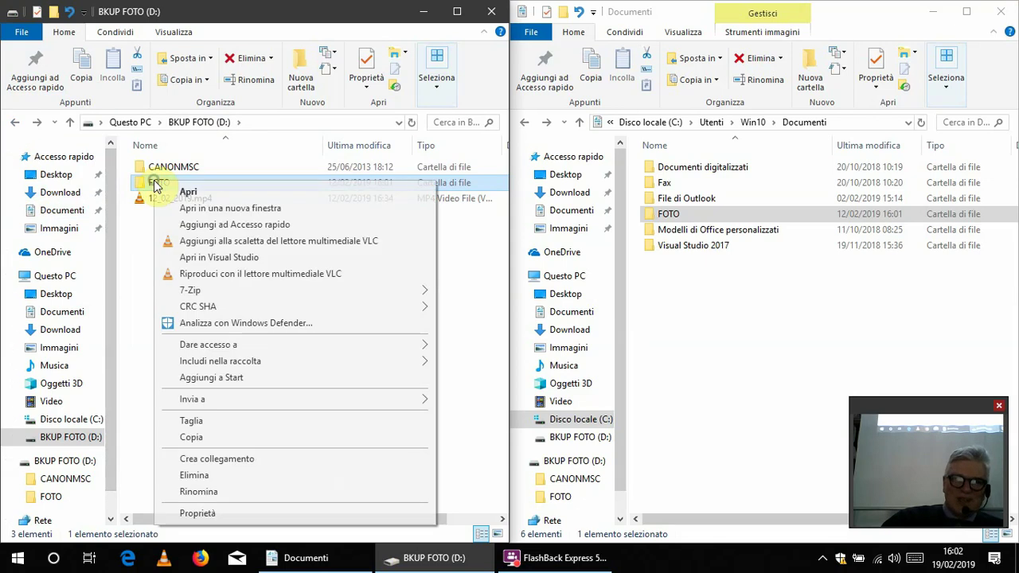
pyautogui.click(191, 475)
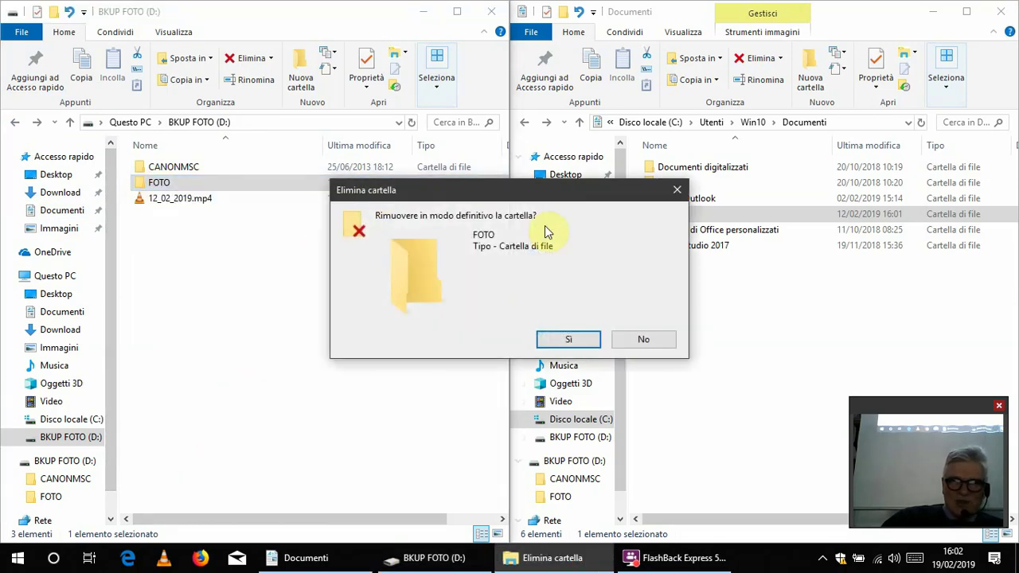
pyautogui.click(568, 339)
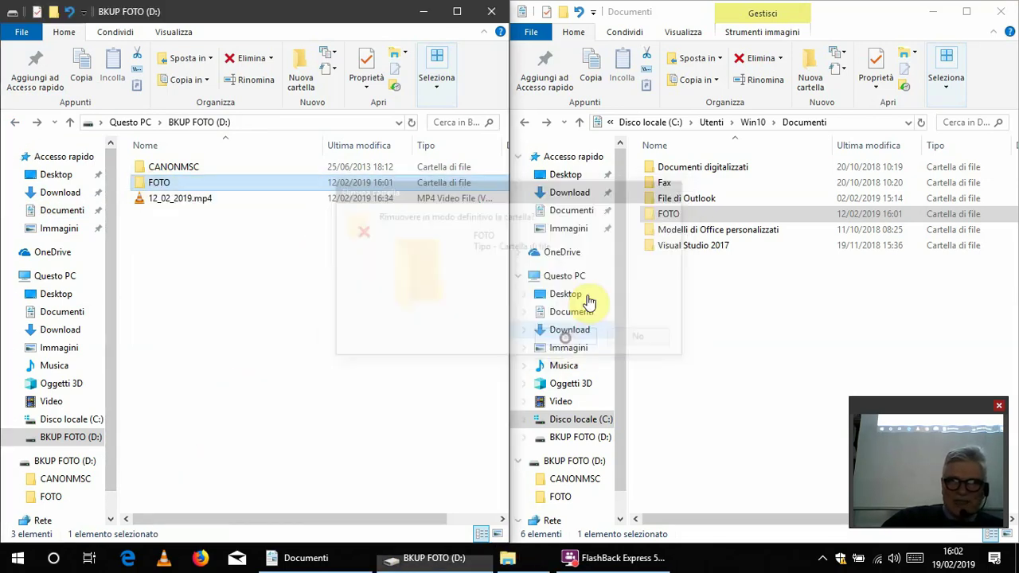
pyautogui.click(1001, 13)
pyautogui.click(492, 13)
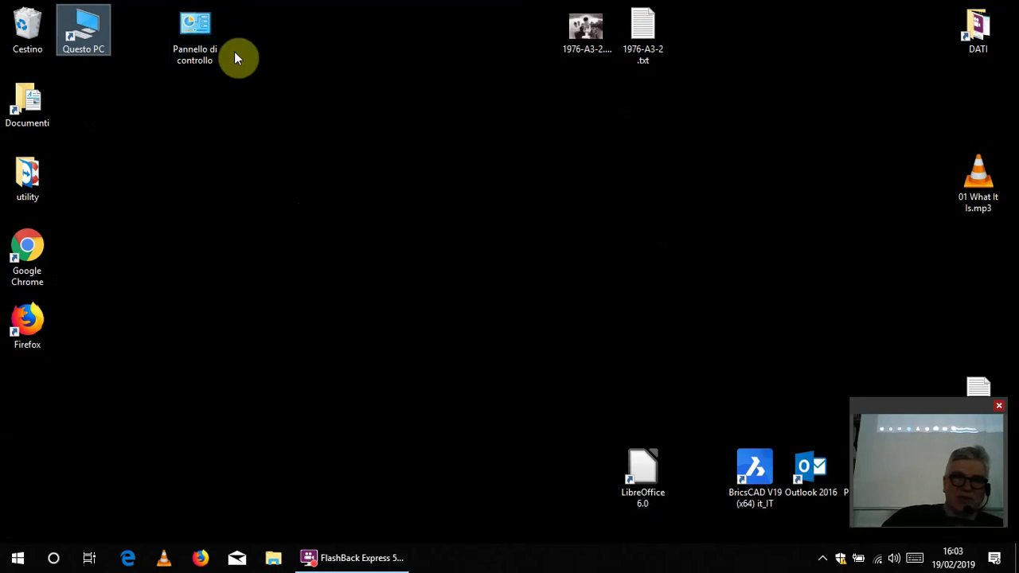
# - Open Backup e ripristino (Windows 7) from Pannello di controllo, view its options and close the window
pyautogui.doubleClick(202, 30)
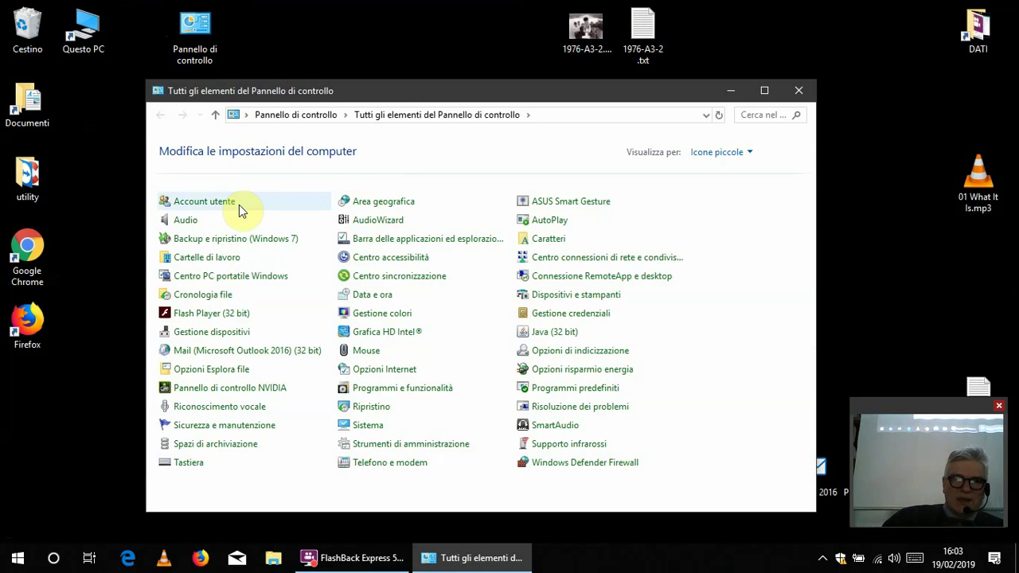
pyautogui.click(228, 246)
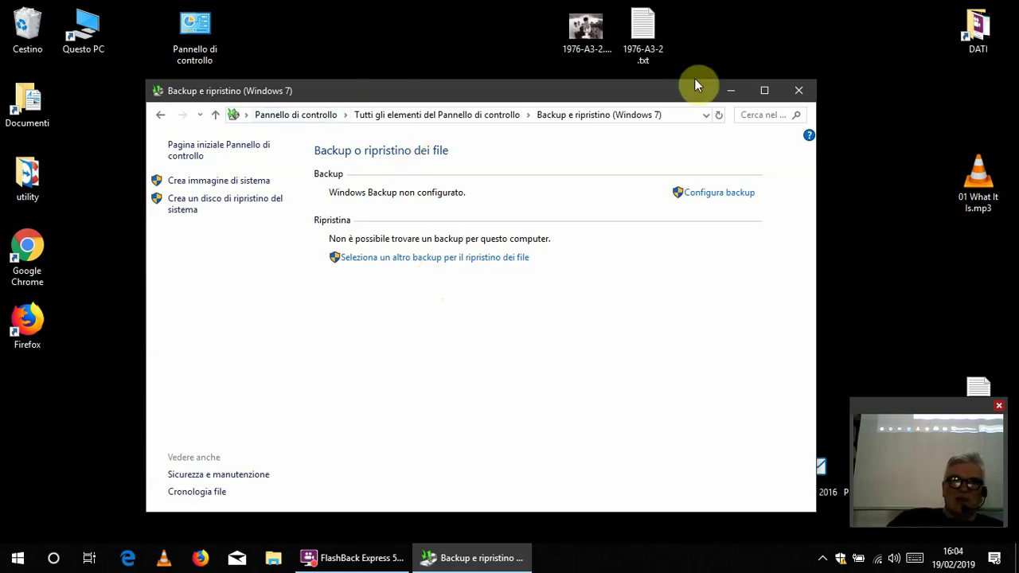
pyautogui.click(800, 91)
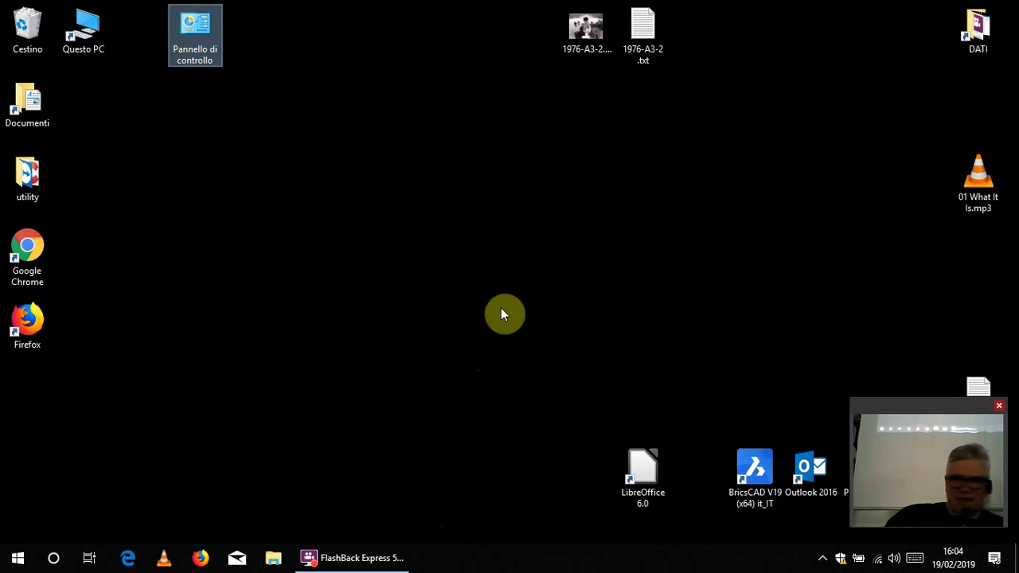
# - Check the available drives in Questo PC and close the window
pyautogui.doubleClick(79, 32)
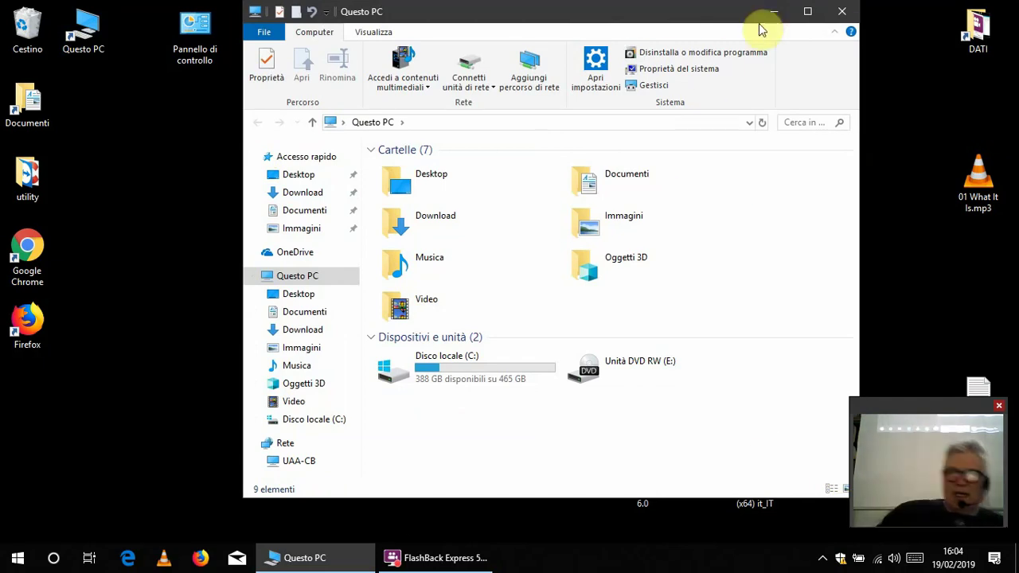
pyautogui.click(838, 10)
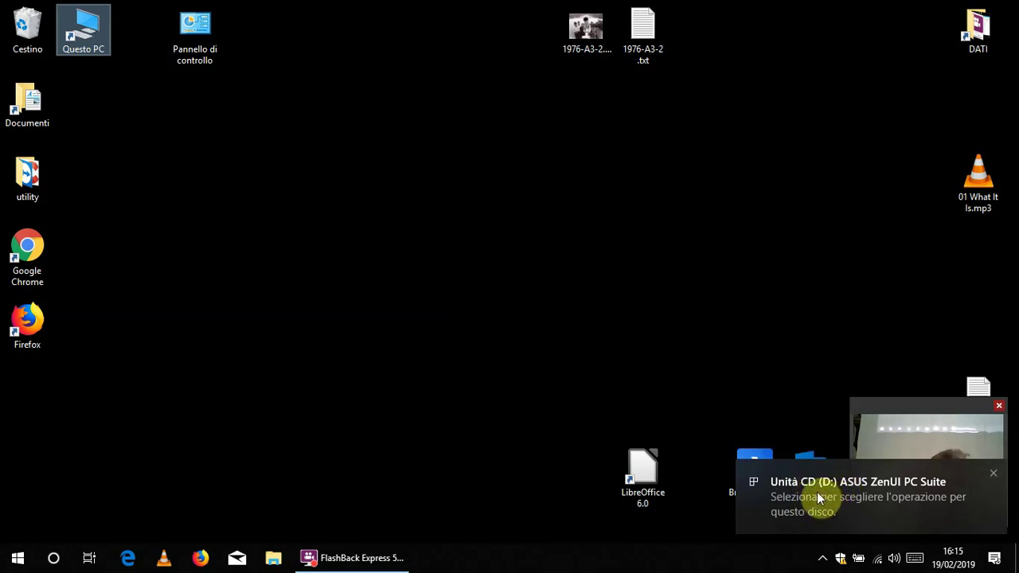
# - Open Unità CD (D:) ASUS ZenUI PC Suite from its AutoPlay notification to view the files, shift the window slightly left and close it
pyautogui.click(890, 481)
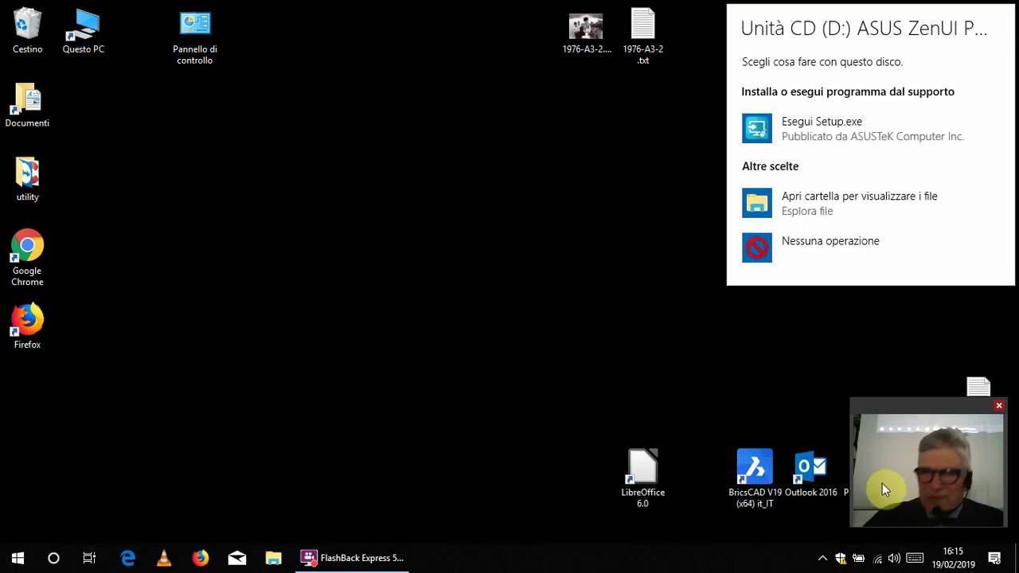
pyautogui.click(802, 200)
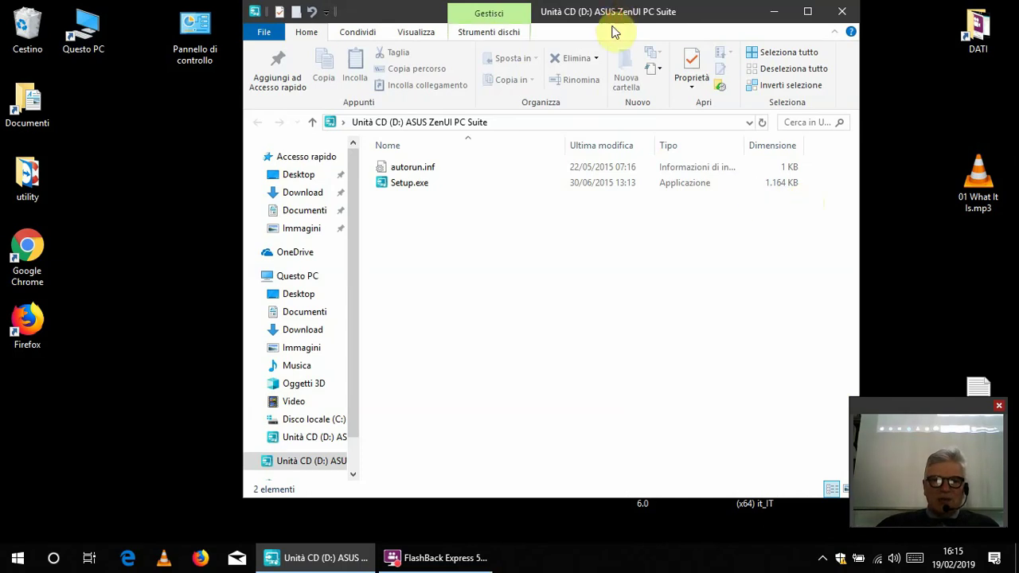
pyautogui.moveTo(613, 31); pyautogui.dragTo(568, 32)
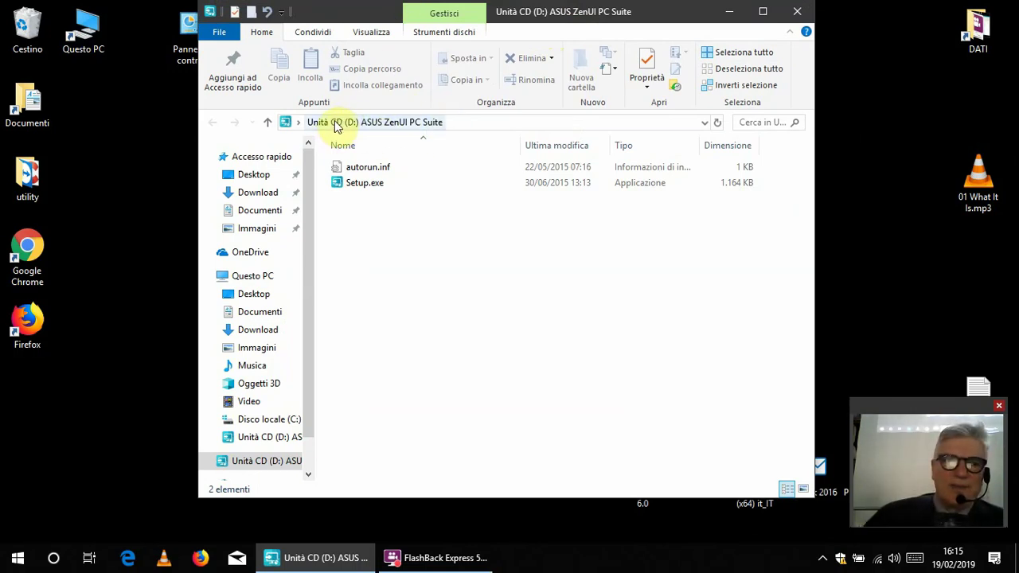
pyautogui.click(796, 14)
# - Open Questo PC, launch the setup on Unità CD (D:) ASUS ZenUI PC Suite and cancel its installation language dialog
pyautogui.doubleClick(90, 46)
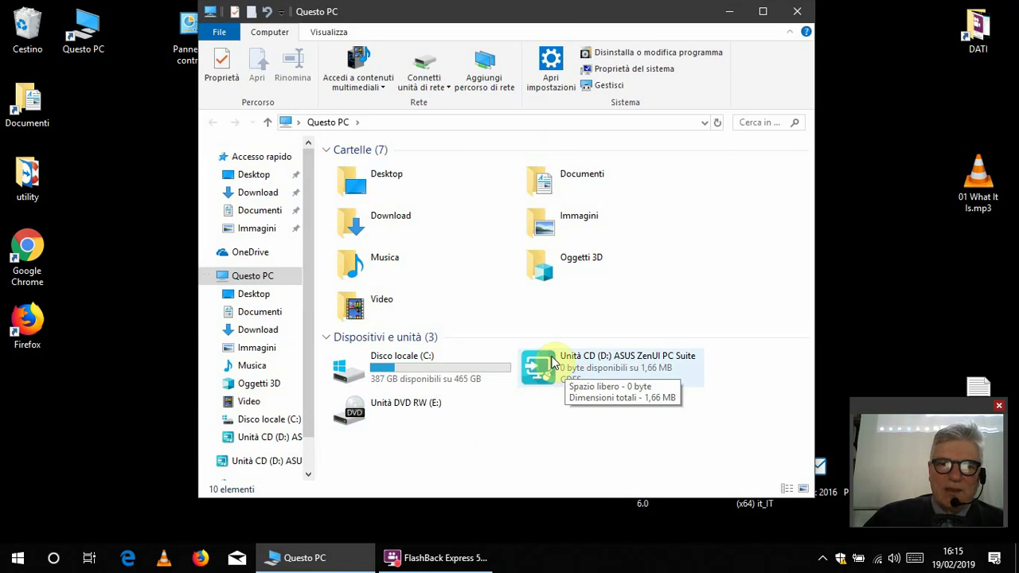
pyautogui.doubleClick(555, 362)
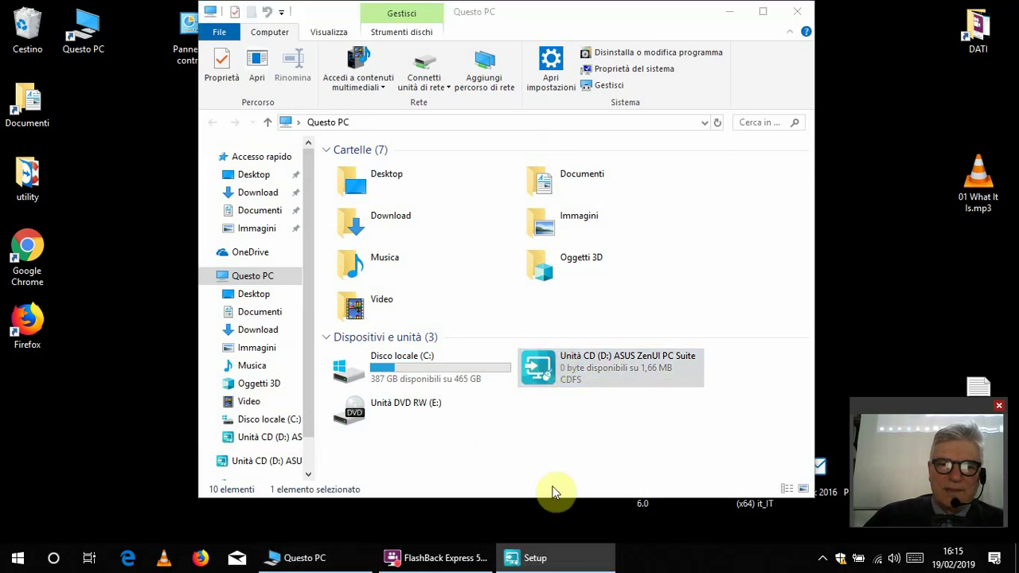
pyautogui.click(532, 557)
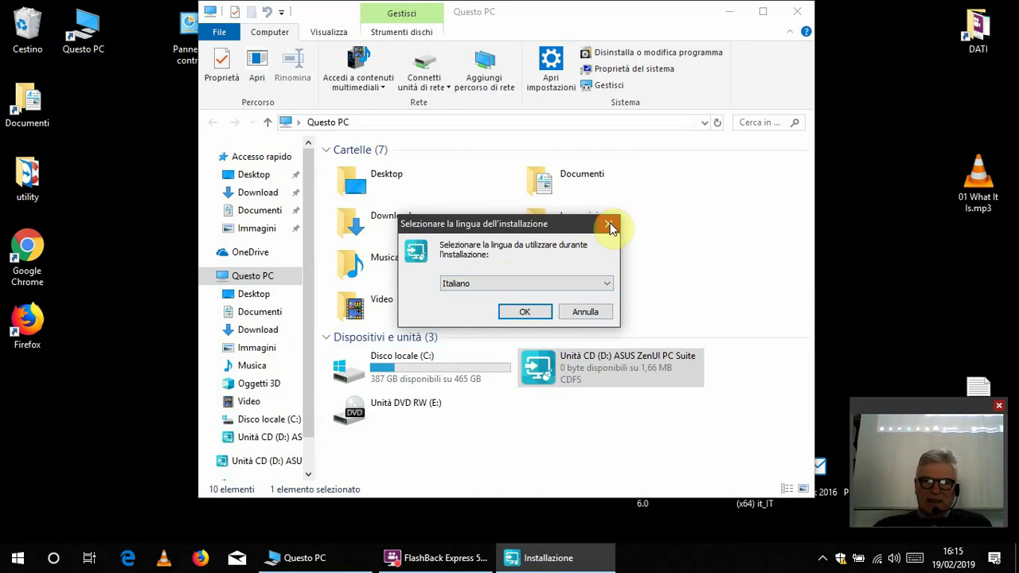
pyautogui.click(609, 226)
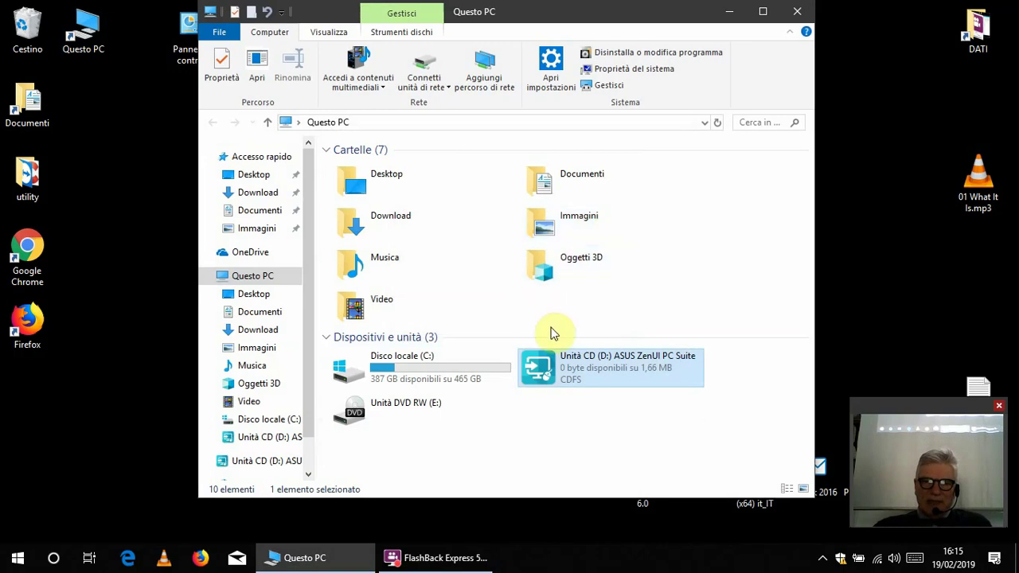
# - Close Questo PC, check the connected hardware in Dispositivi e stampanti from Pannello di controllo and close that window
pyautogui.click(797, 11)
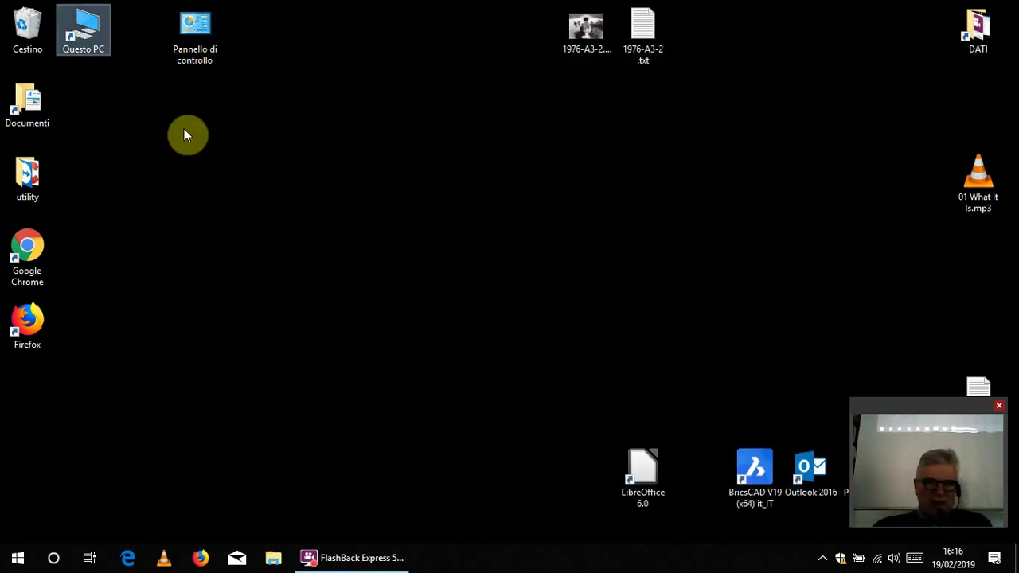
pyautogui.doubleClick(201, 52)
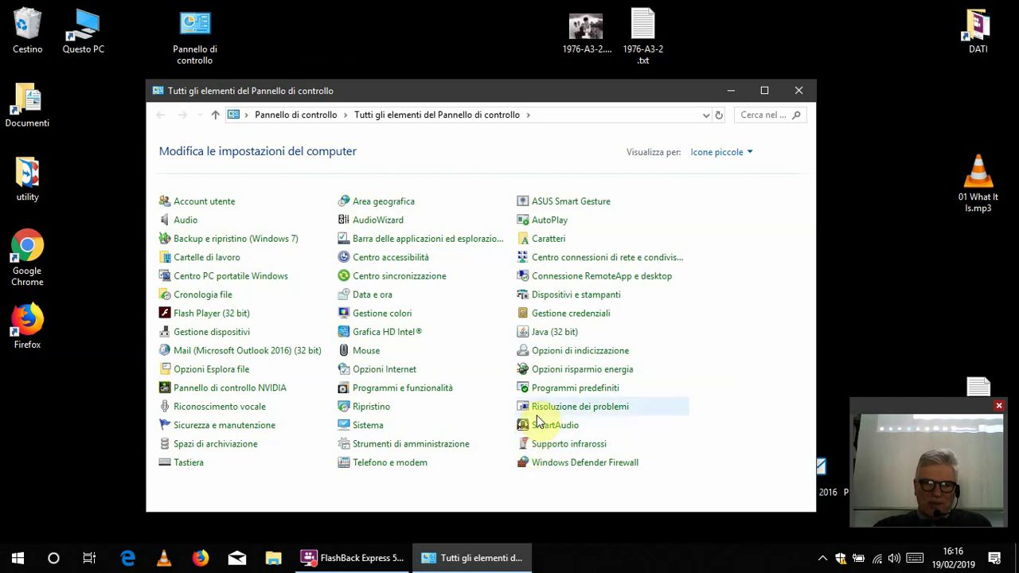
pyautogui.click(571, 296)
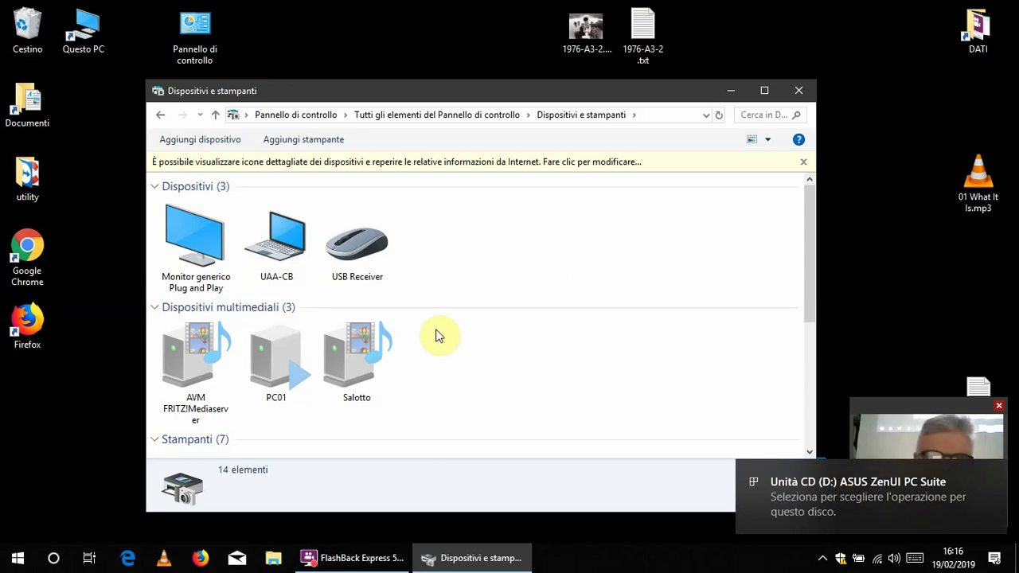
pyautogui.click(798, 90)
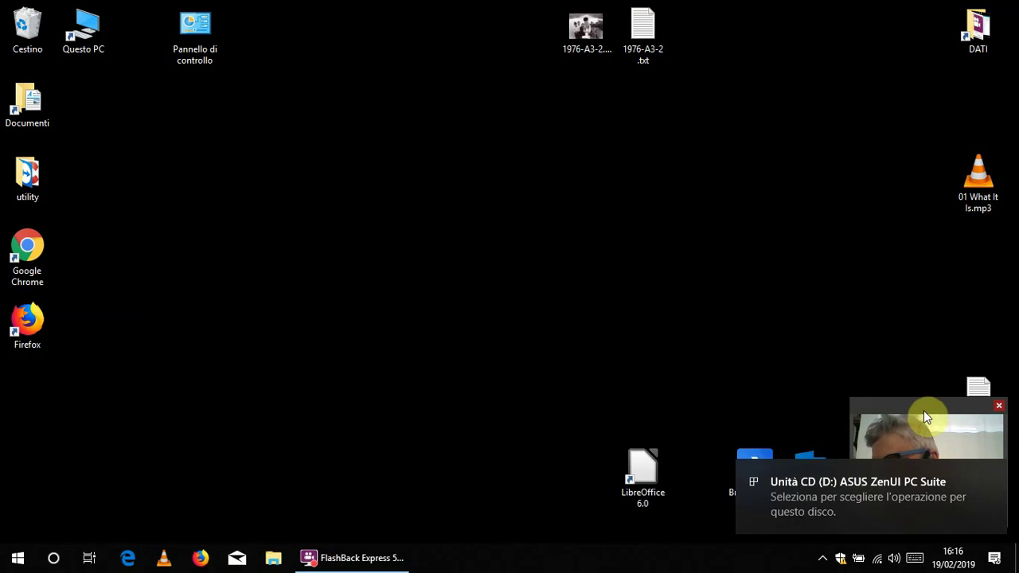
# - View the contents of the connected BKUP FOTO (D:) drive, shift its window slightly right and close it
pyautogui.press('p')
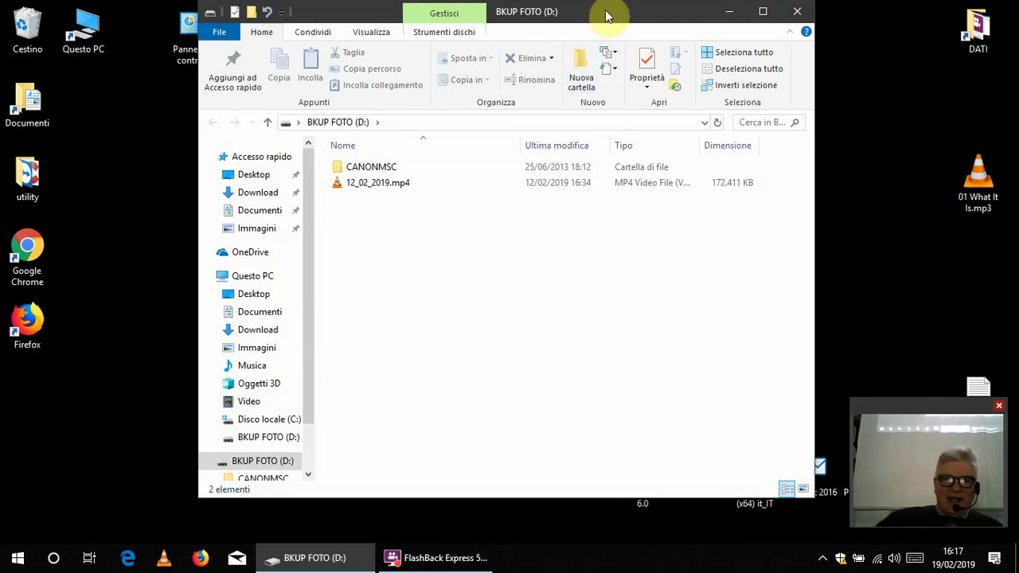
pyautogui.moveTo(607, 16); pyautogui.dragTo(668, 24)
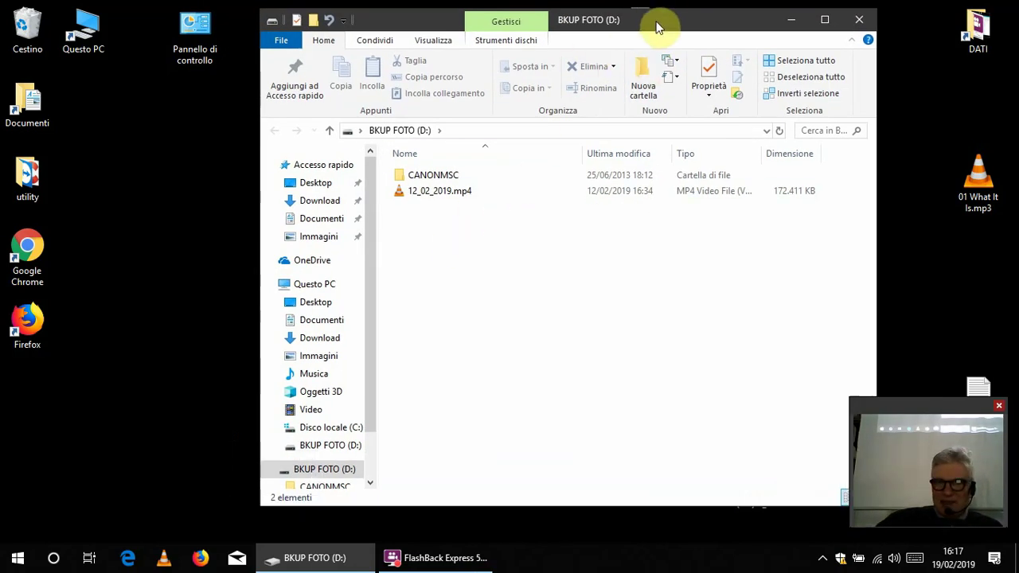
pyautogui.click(860, 21)
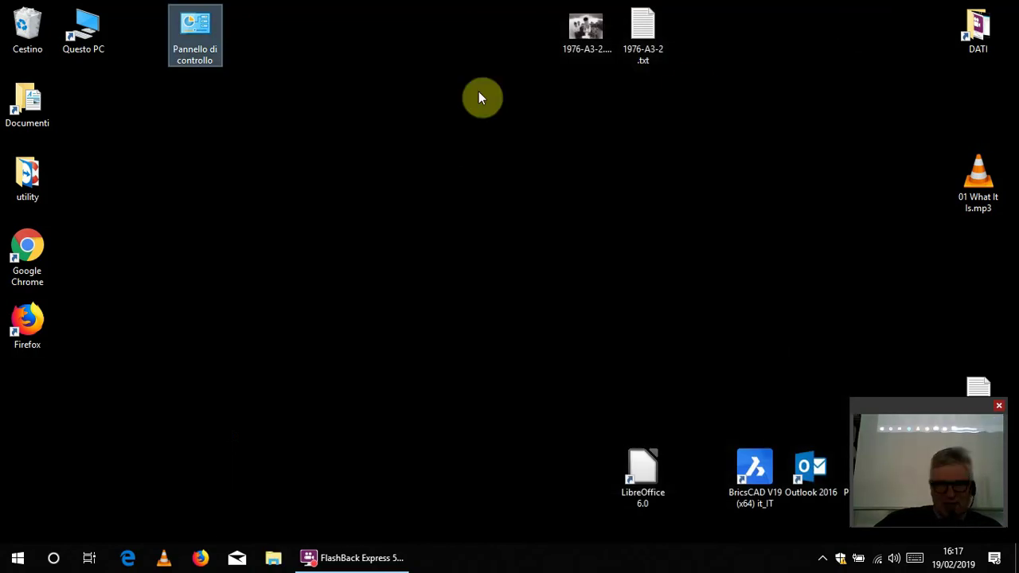
# - Open the BKUP FOTO (D:) drive from Questo PC, move its window slightly to the left and close it
pyautogui.click(80, 35)
pyautogui.doubleClick(80, 35)
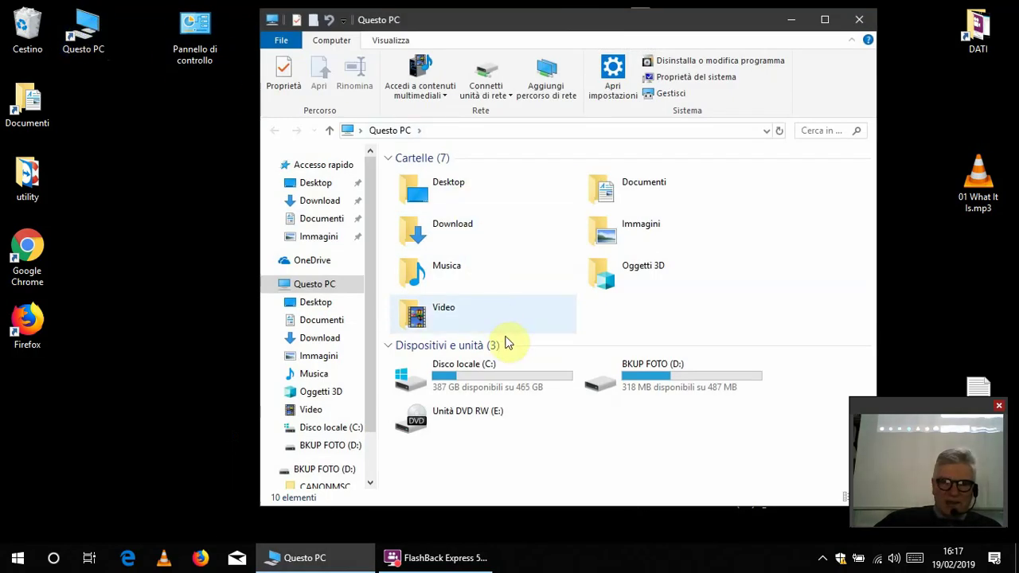
pyautogui.doubleClick(651, 369)
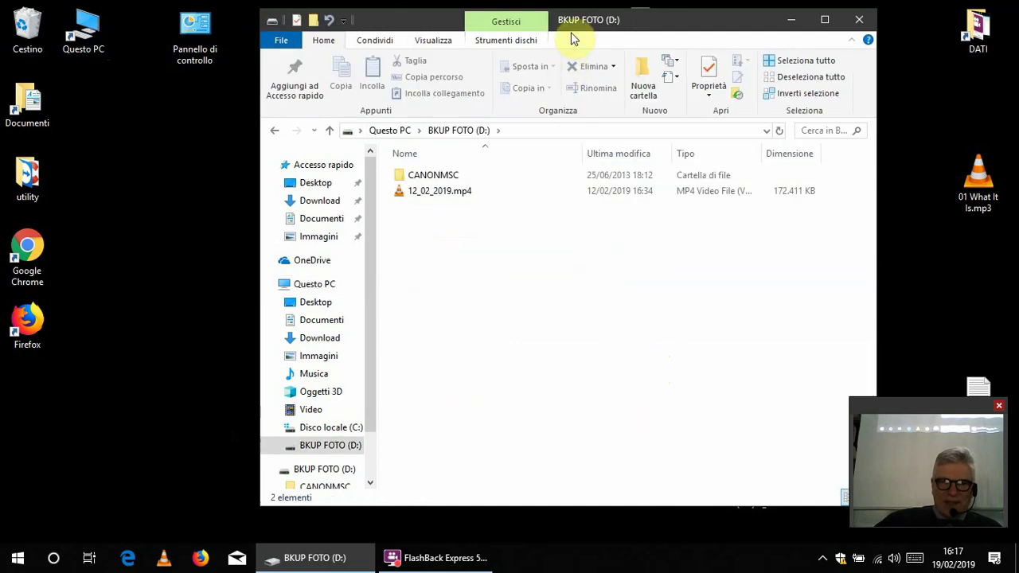
pyautogui.moveTo(643, 25); pyautogui.dragTo(577, 34)
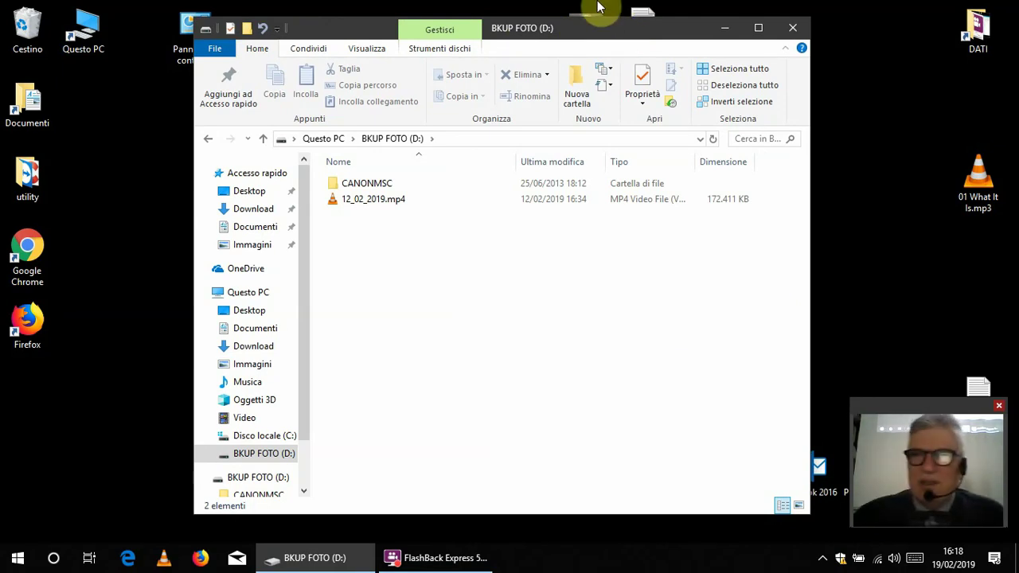
pyautogui.click(792, 29)
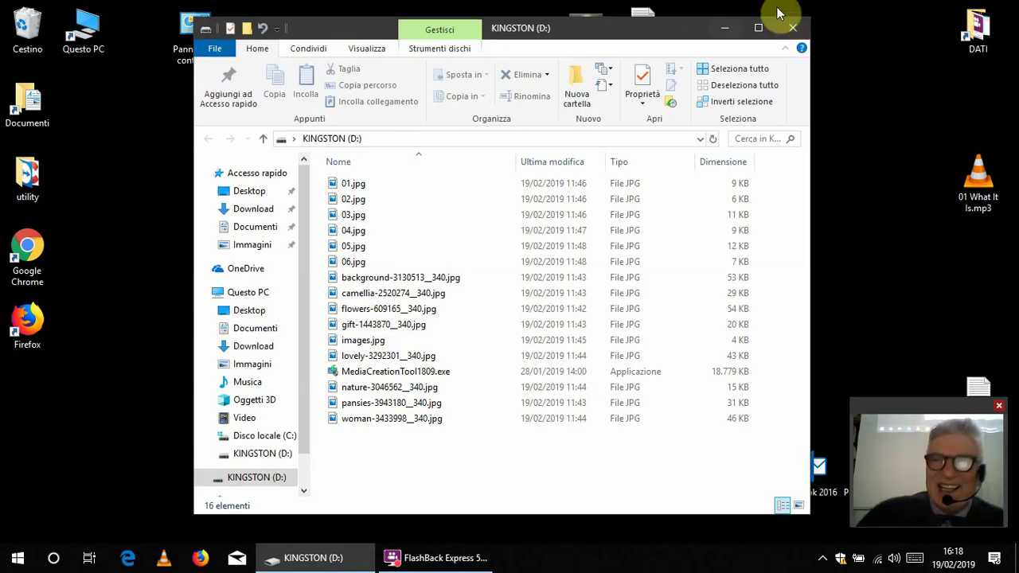
# - Close the KINGSTON (D:) window, reopen the drive from Questo PC and shift its window toward the right side of the desktop
pyautogui.click(793, 29)
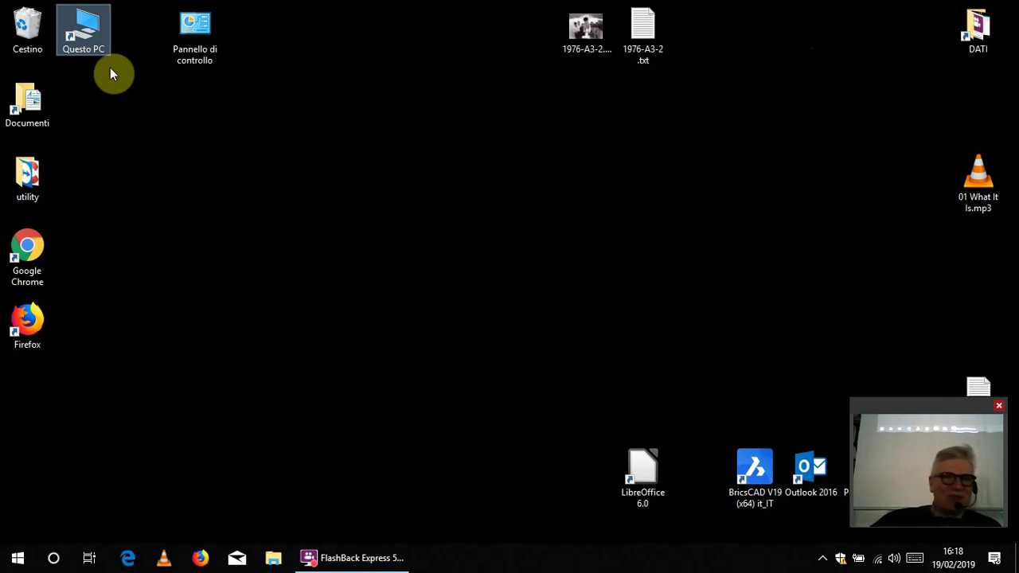
pyautogui.doubleClick(84, 32)
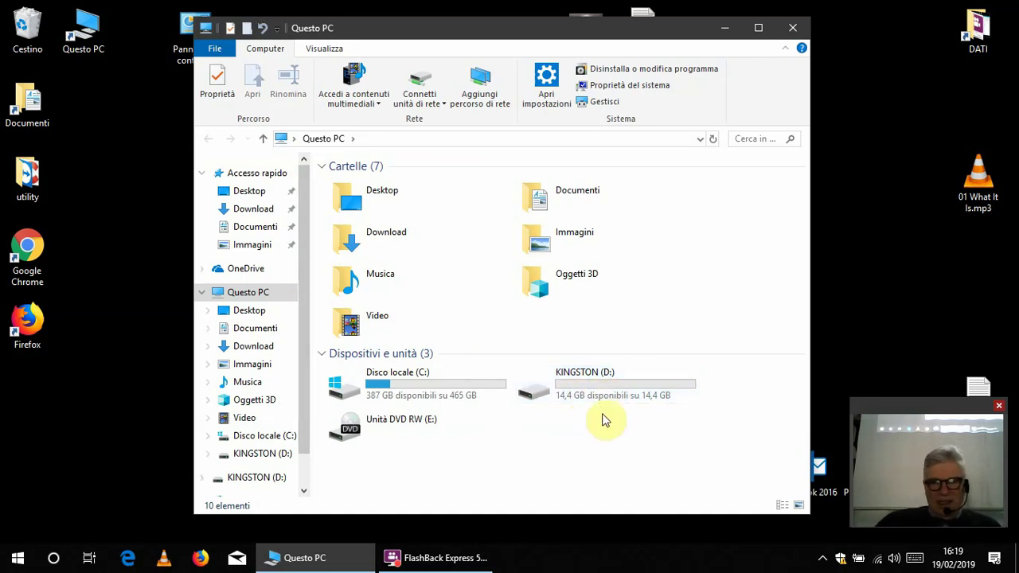
pyautogui.doubleClick(583, 378)
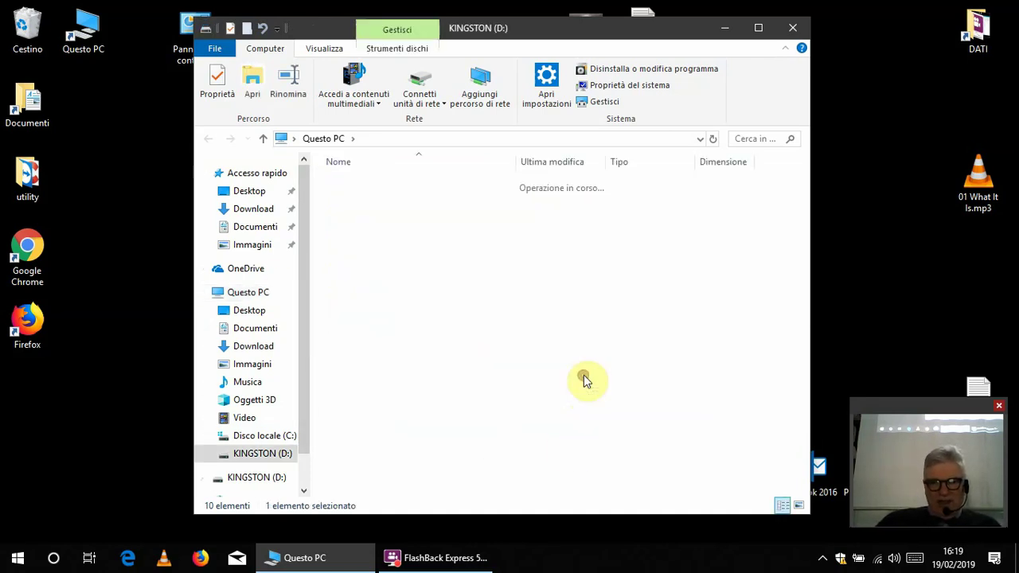
pyautogui.moveTo(557, 27); pyautogui.dragTo(784, 35)
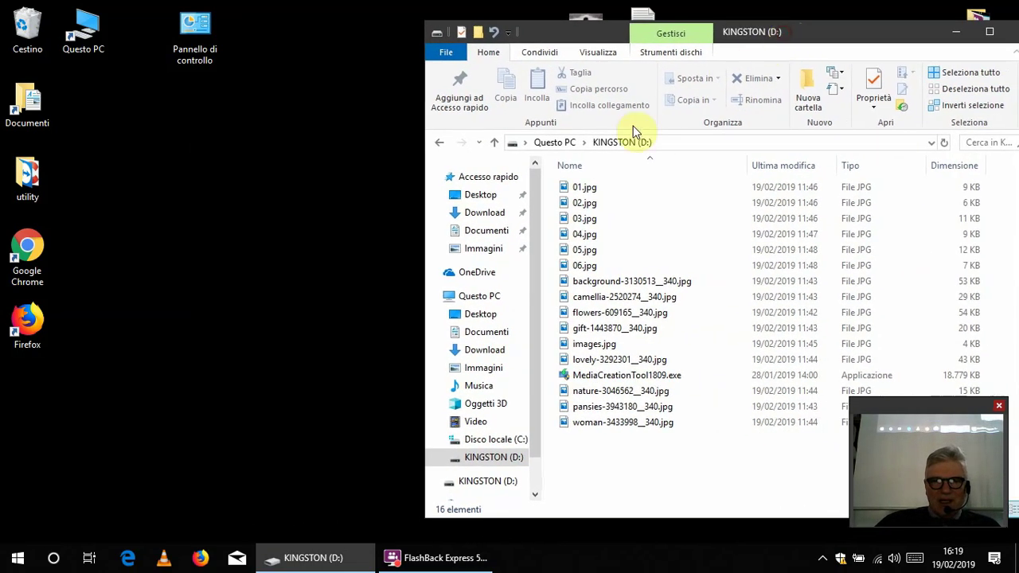
# - Browse the pictures on KINGSTON (D:) in Foto from 01.jpg through woman-3433998__340.jpg and close the viewer
pyautogui.click(590, 187)
pyautogui.doubleClick(590, 187)
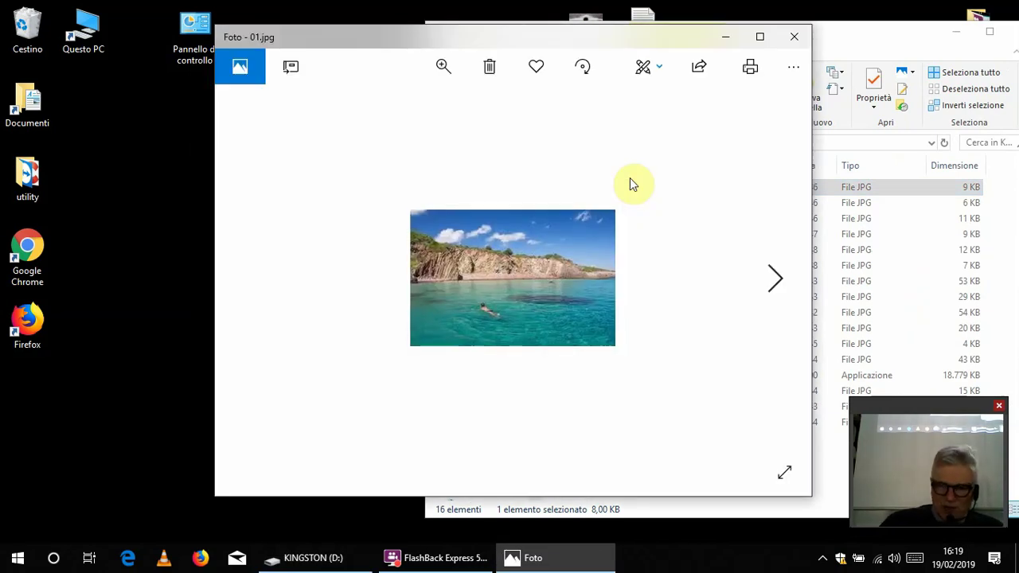
pyautogui.press('Right')
pyautogui.press('Right')
pyautogui.press('Right')
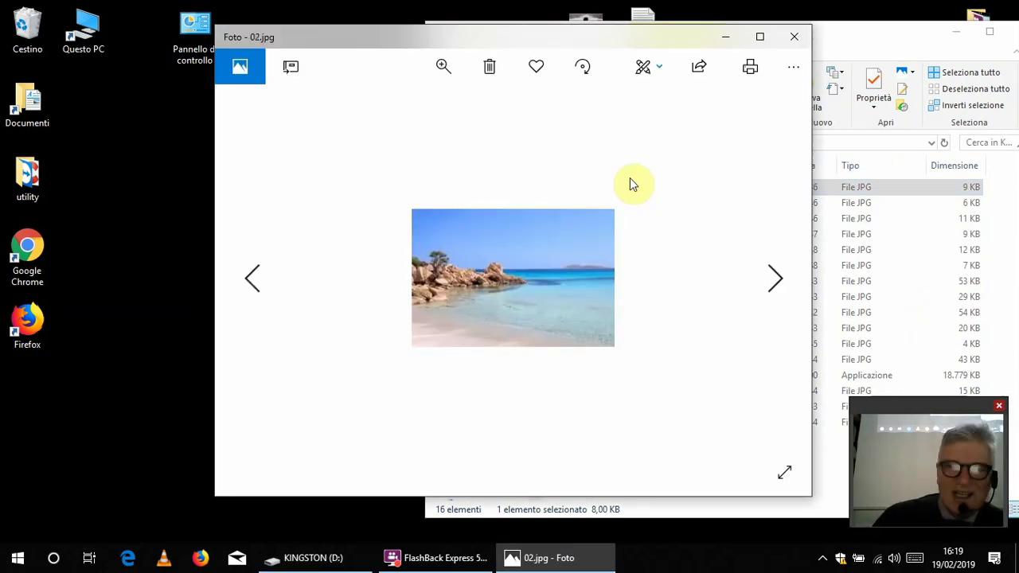
pyautogui.press('Right')
pyautogui.press('Right')
pyautogui.press('Right')
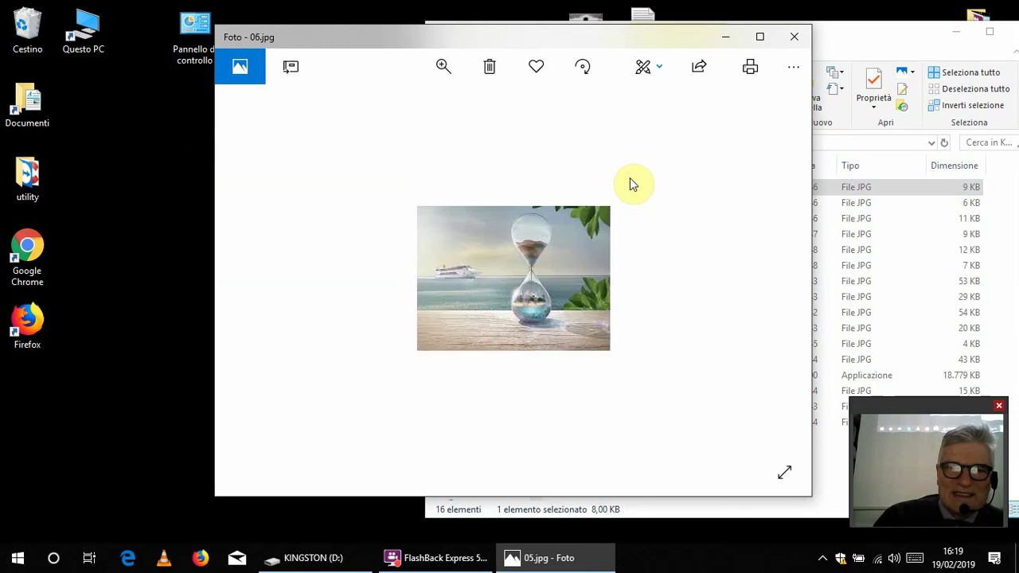
pyautogui.press('Right')
pyautogui.press('Right')
pyautogui.press('Right')
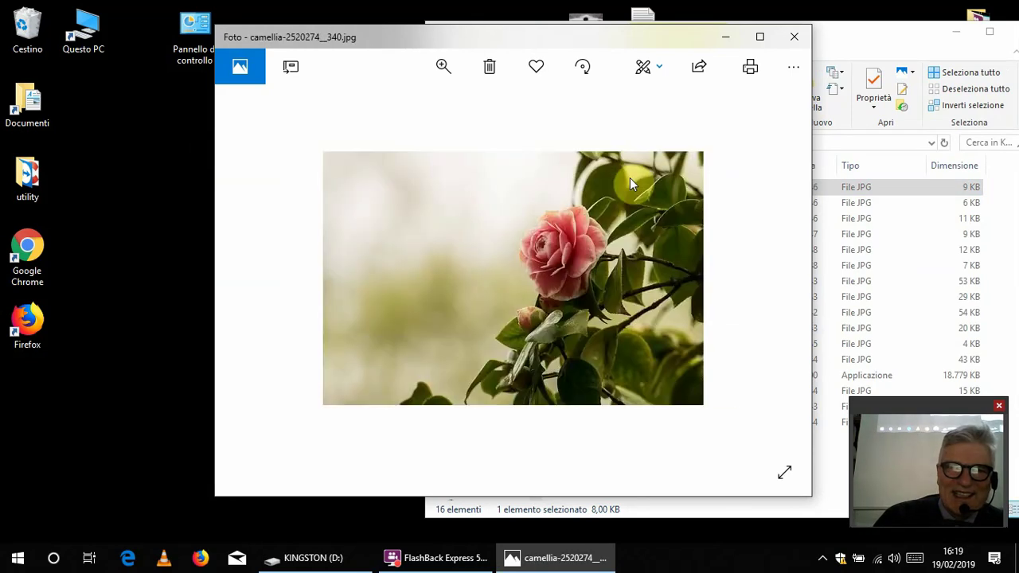
pyautogui.press('Right')
pyautogui.press('Right')
pyautogui.press('Right')
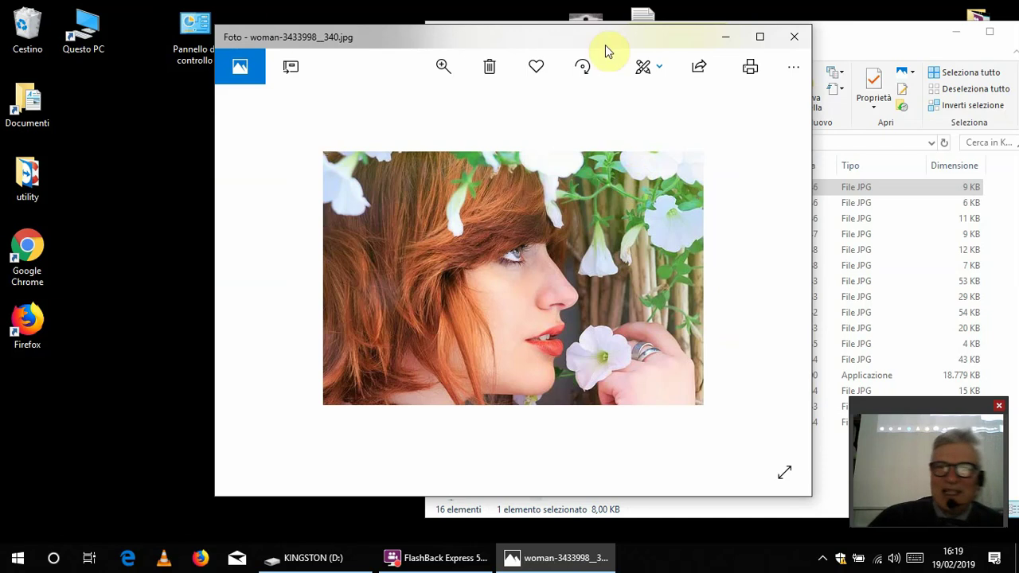
pyautogui.click(796, 39)
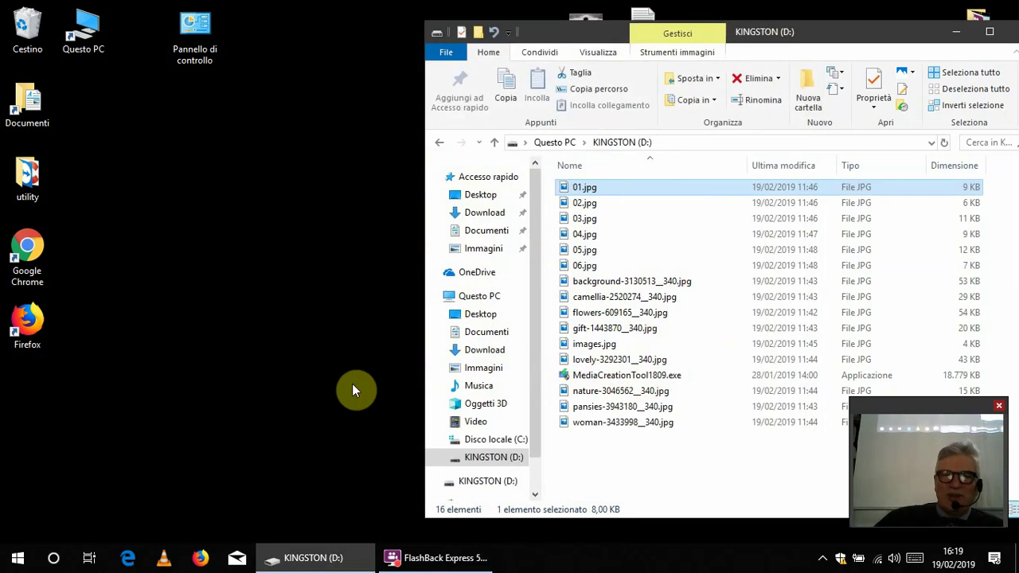
# - Dock the KINGSTON (D:) window to the right half of the desktop after first trying the left half
pyautogui.moveTo(830, 32); pyautogui.dragTo(0, 24)
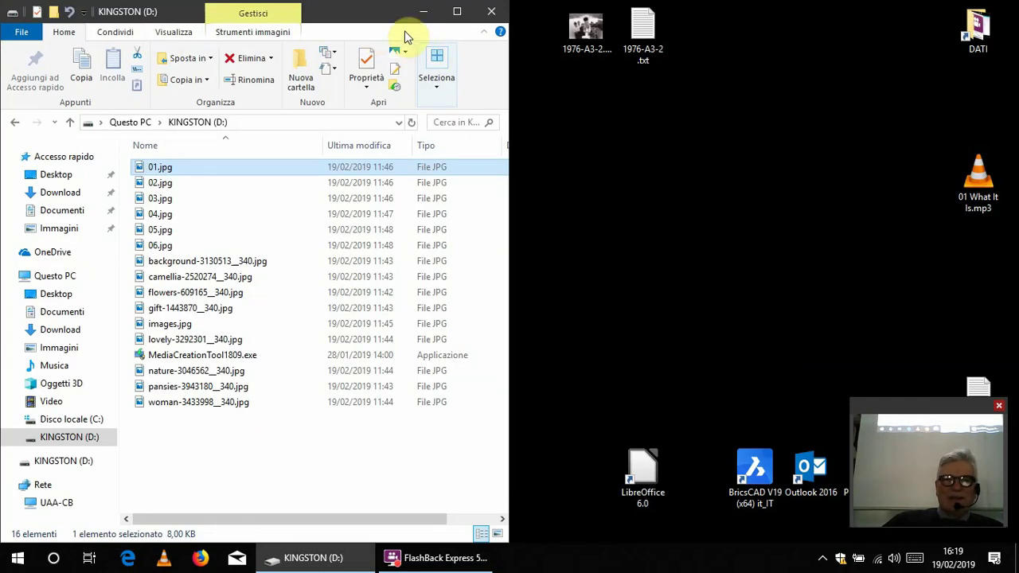
pyautogui.click(979, 32)
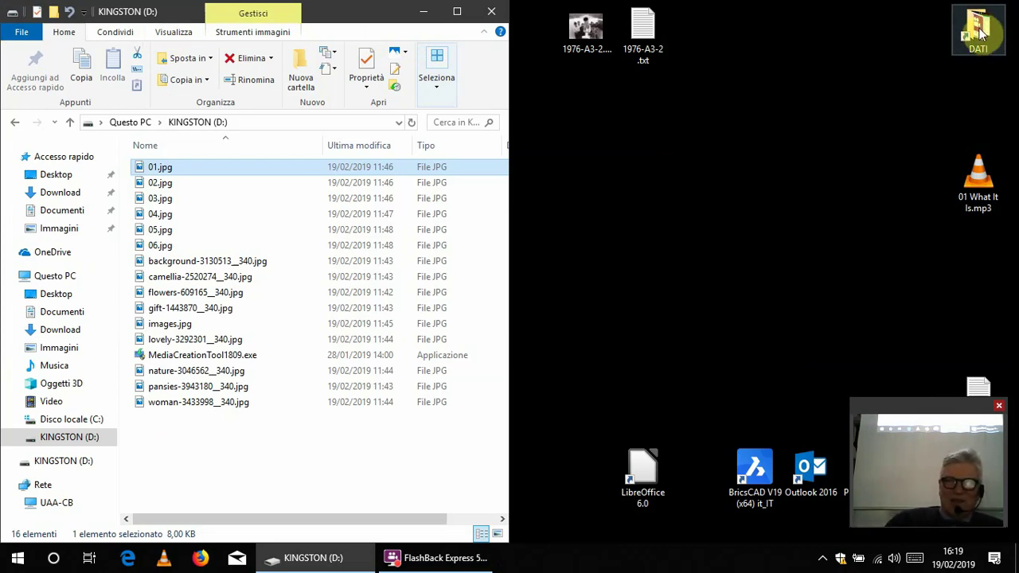
pyautogui.click(912, 35)
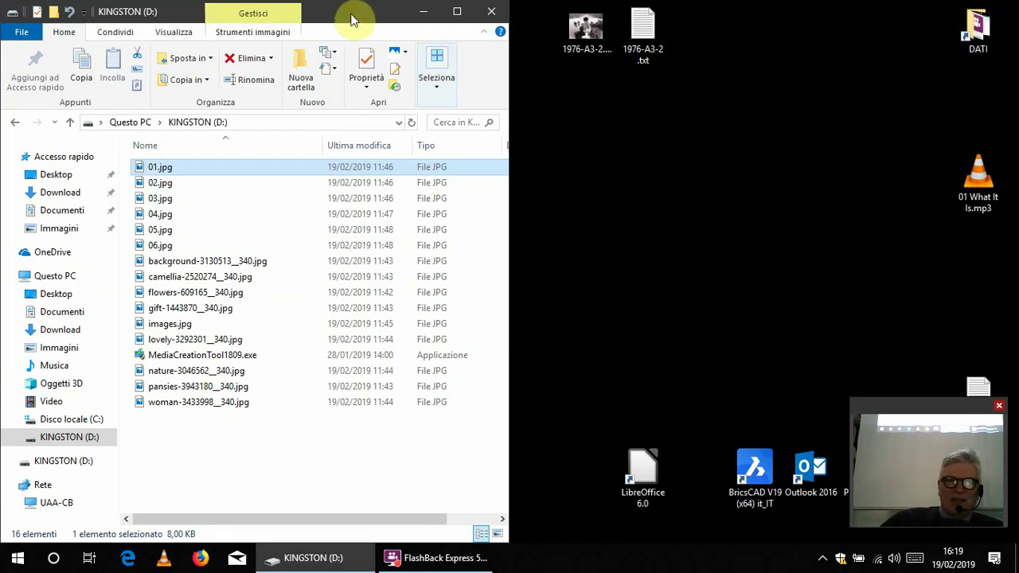
pyautogui.moveTo(354, 20); pyautogui.dragTo(1016, 42)
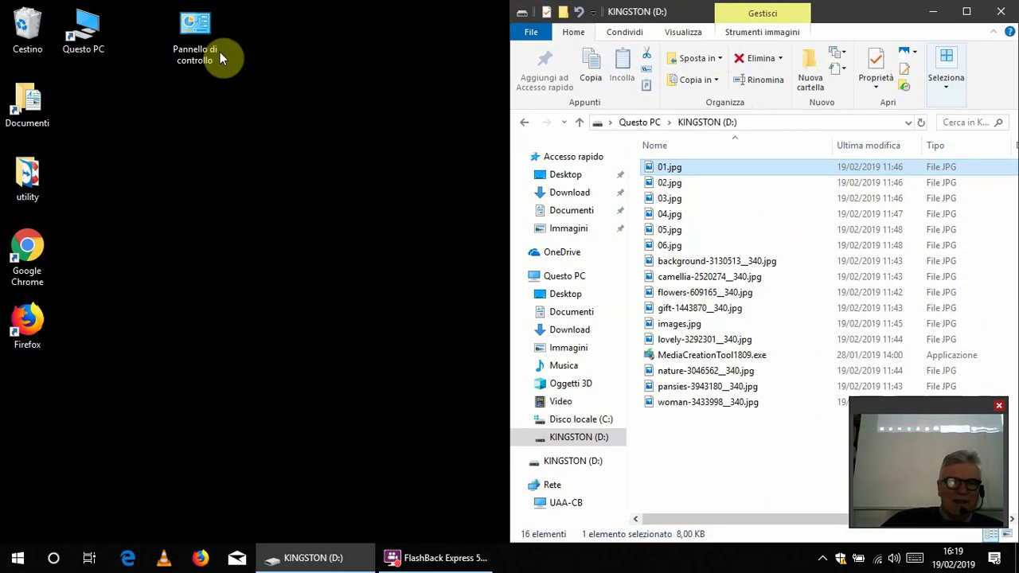
# - Create a folder in Documenti named "foto" plus the person's first name, and open it beside the KINGSTON (D:) window
pyautogui.doubleClick(26, 104)
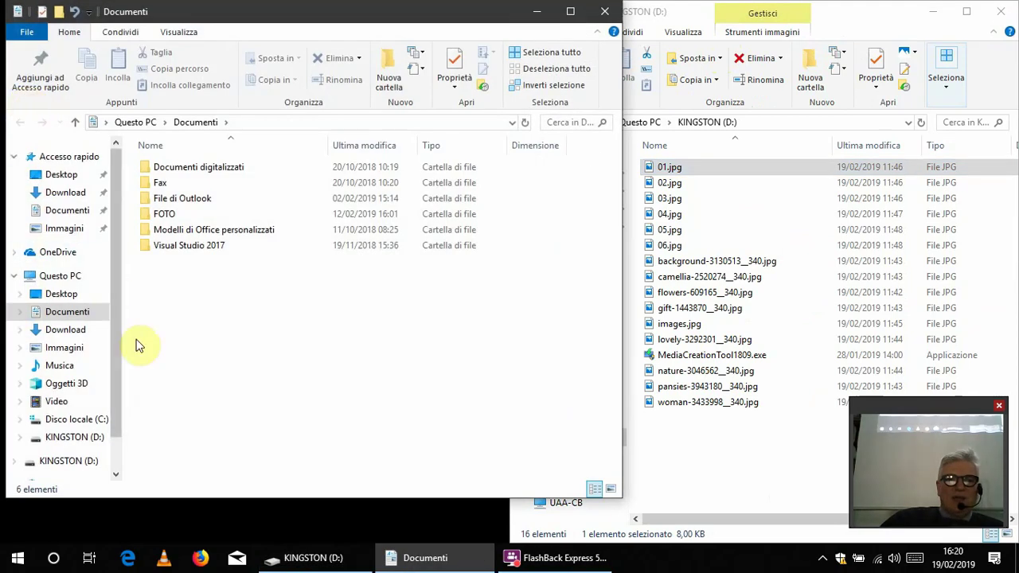
pyautogui.click(176, 292)
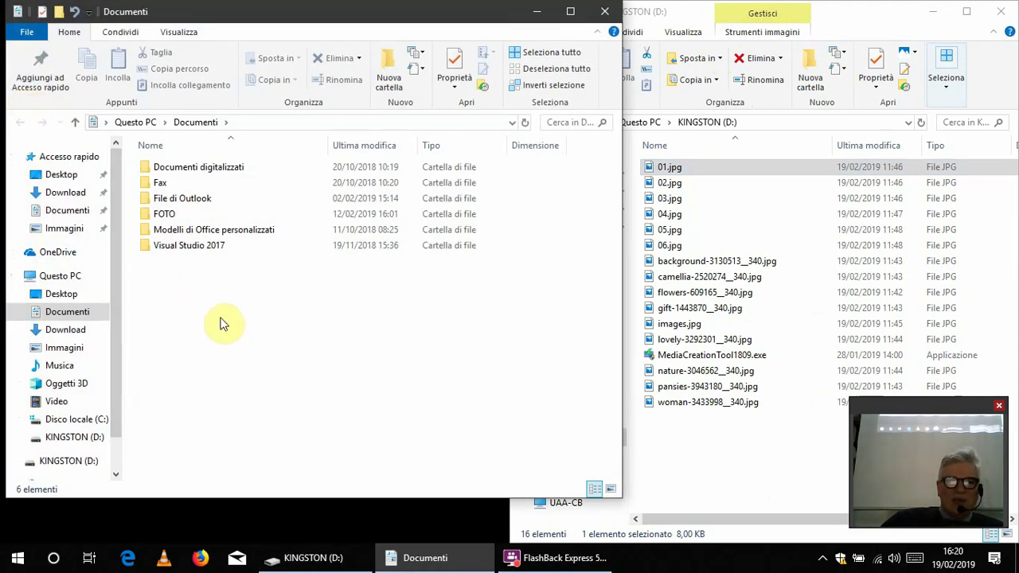
pyautogui.rightClick(332, 330)
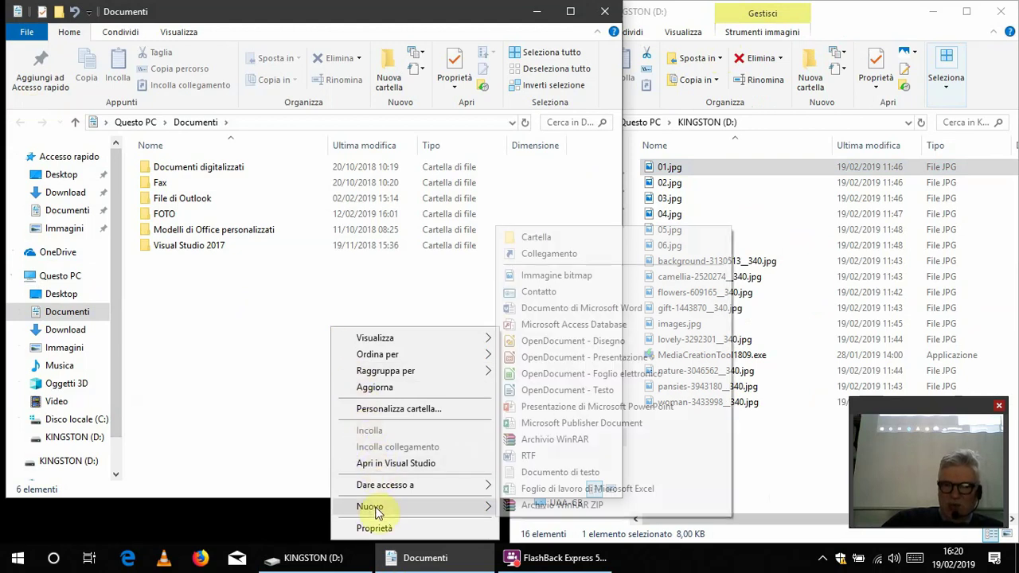
pyautogui.moveTo(375, 509)
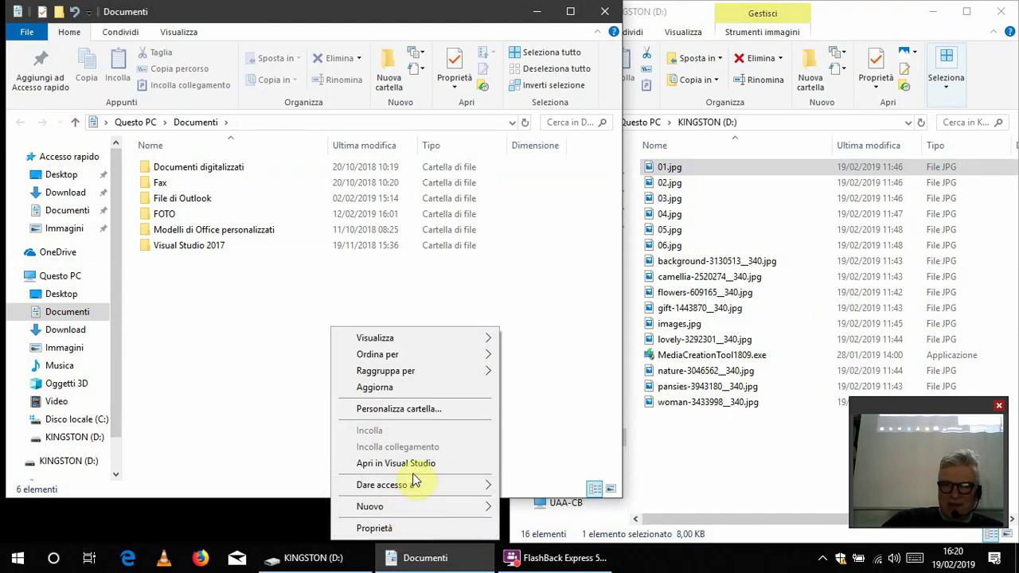
pyautogui.moveTo(421, 509)
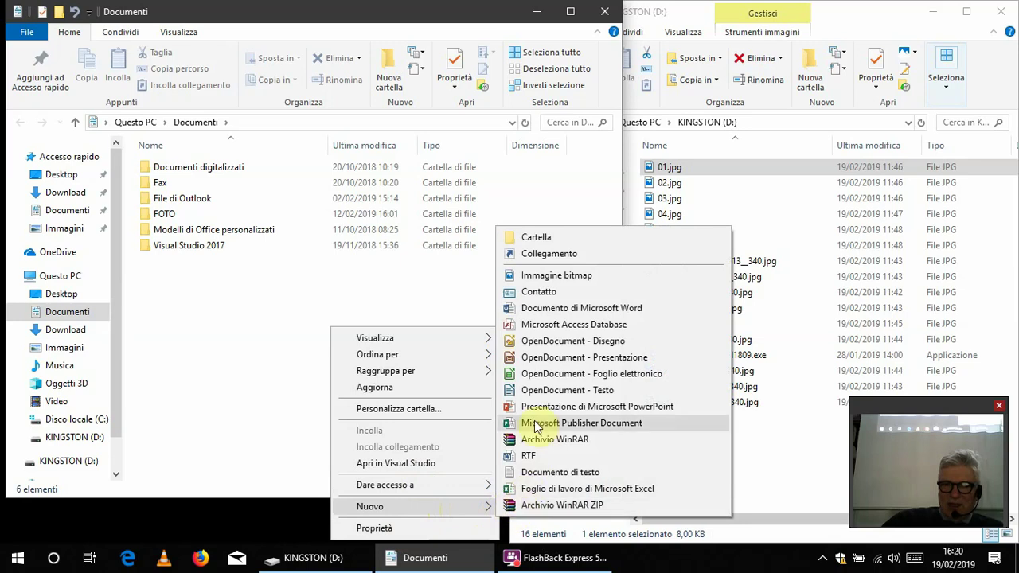
pyautogui.click(536, 237)
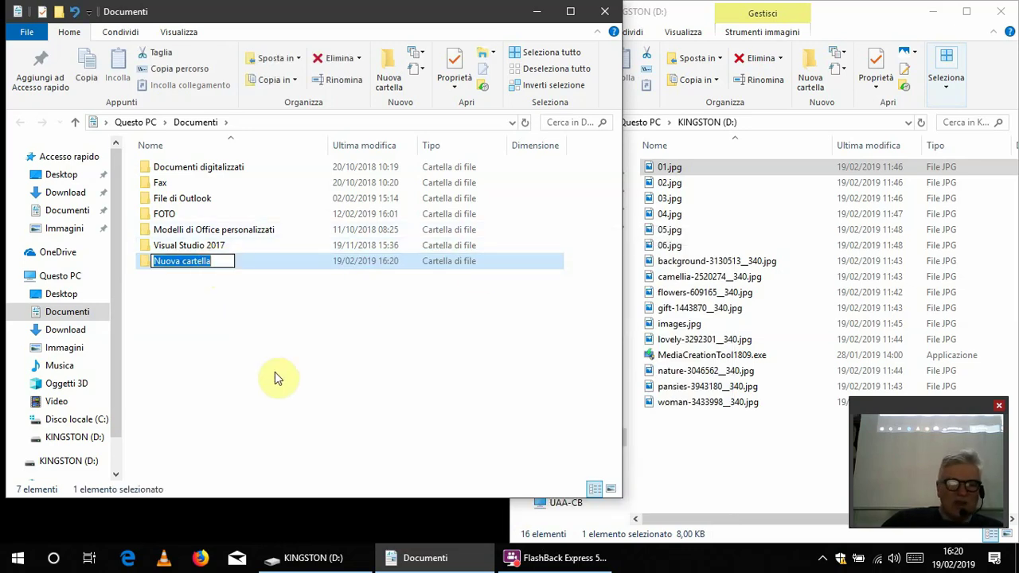
pyautogui.write('foto')
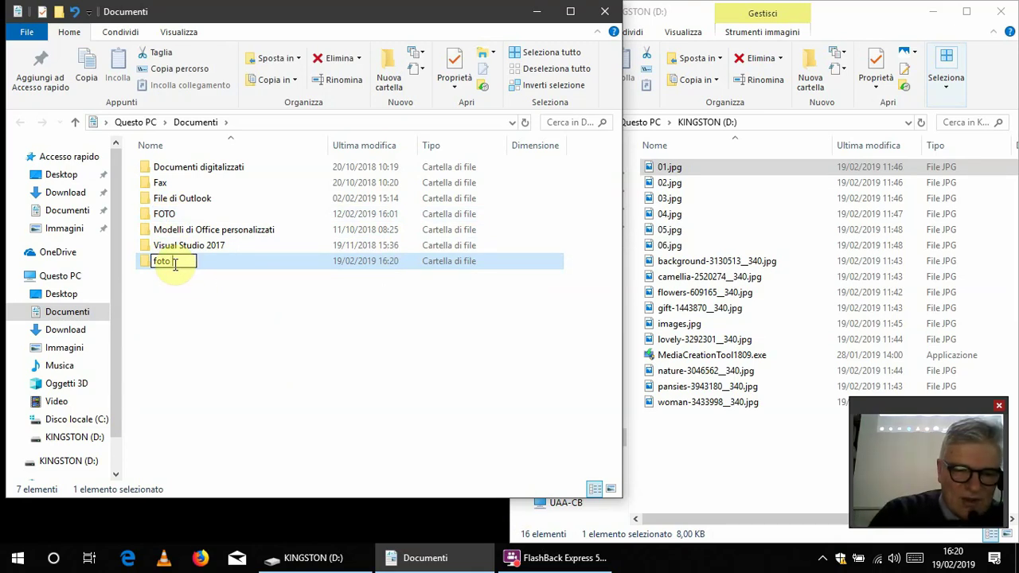
pyautogui.write('mi')
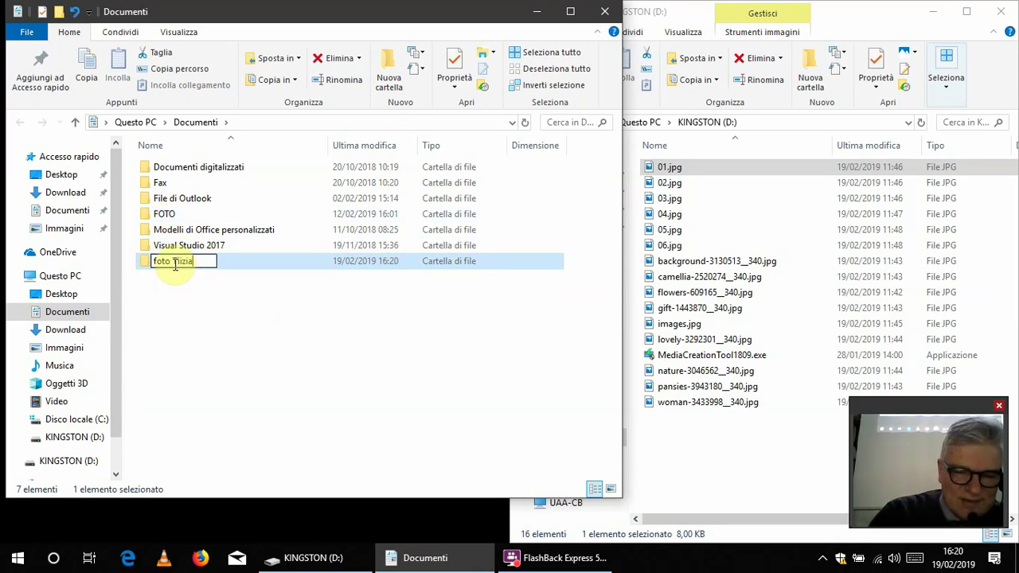
pyautogui.click(188, 308)
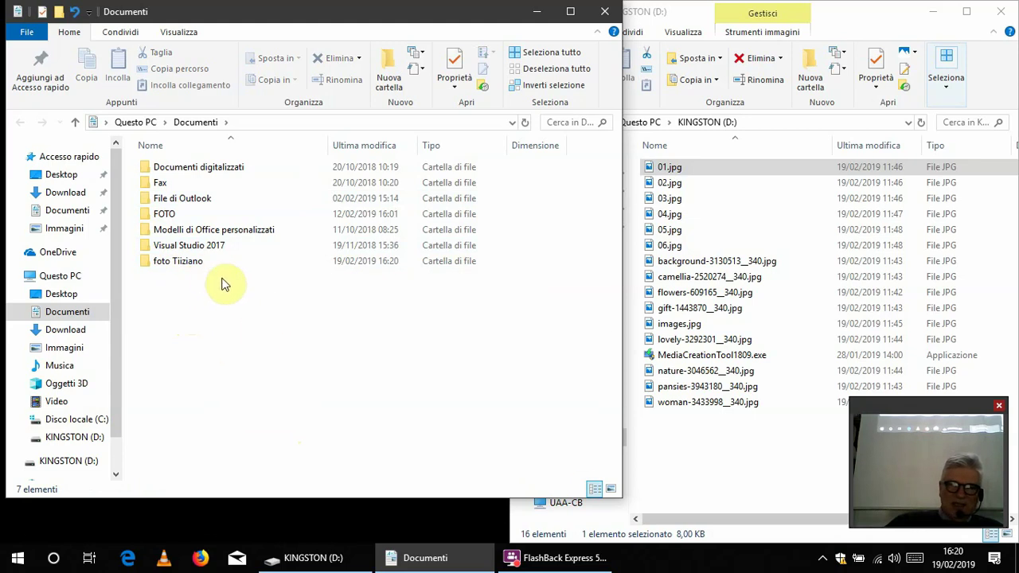
pyautogui.doubleClick(175, 262)
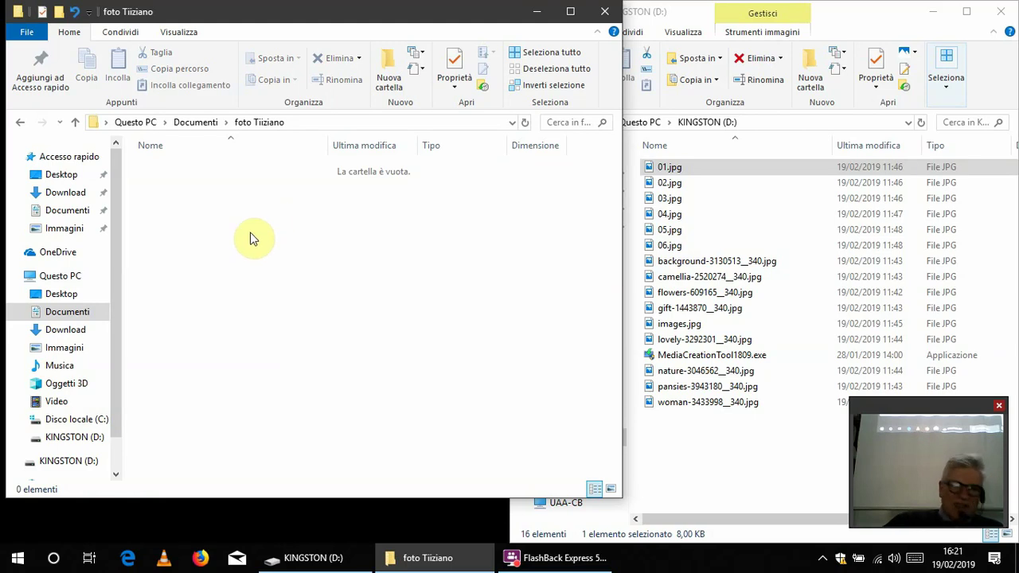
# - Create a subfolder named "febbraio 2019" inside the personal photo folder in Documenti
pyautogui.rightClick(328, 278)
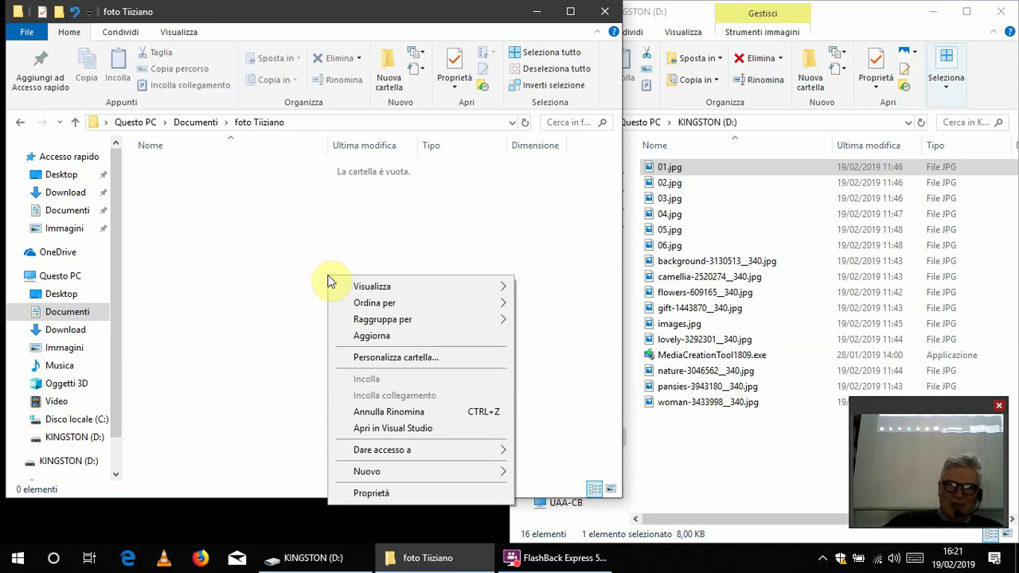
pyautogui.moveTo(381, 473)
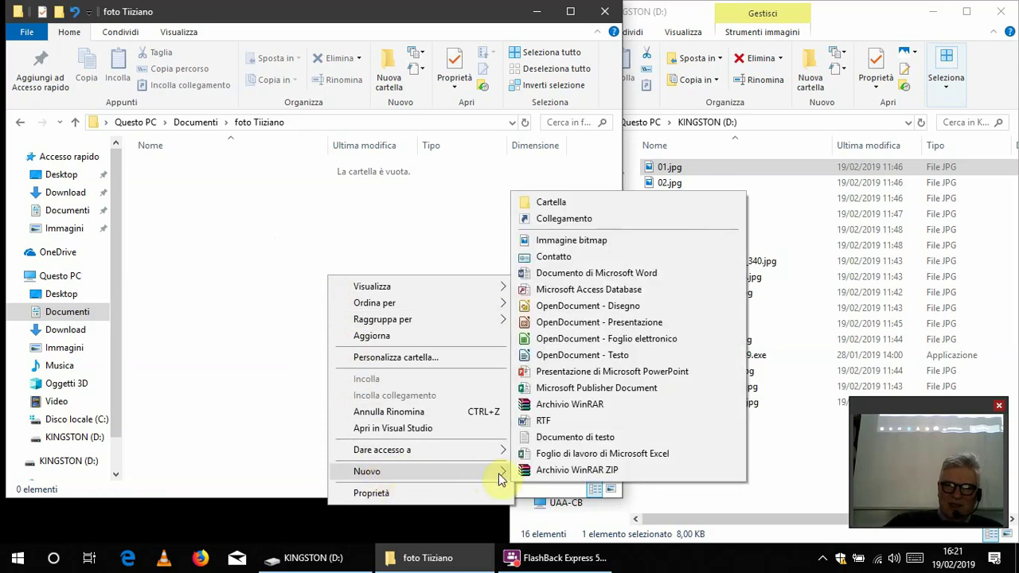
pyautogui.click(550, 205)
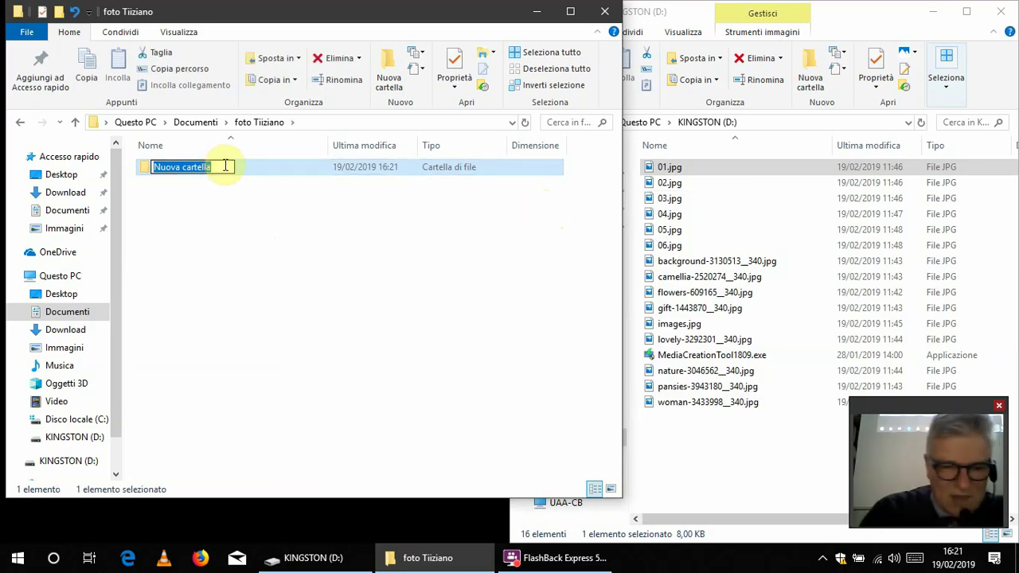
pyautogui.write('febbra')
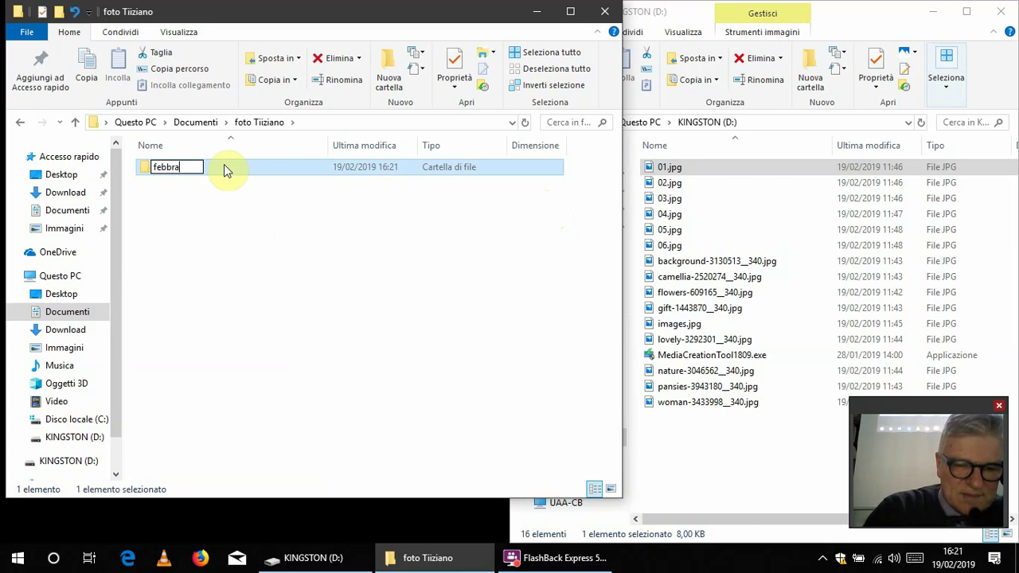
pyautogui.write('io 2019')
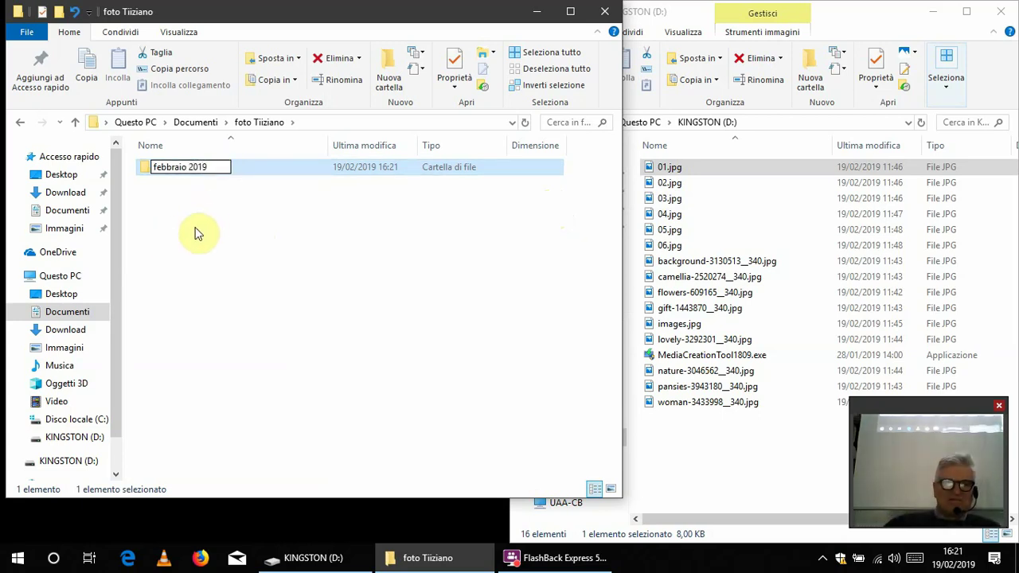
pyautogui.click(346, 306)
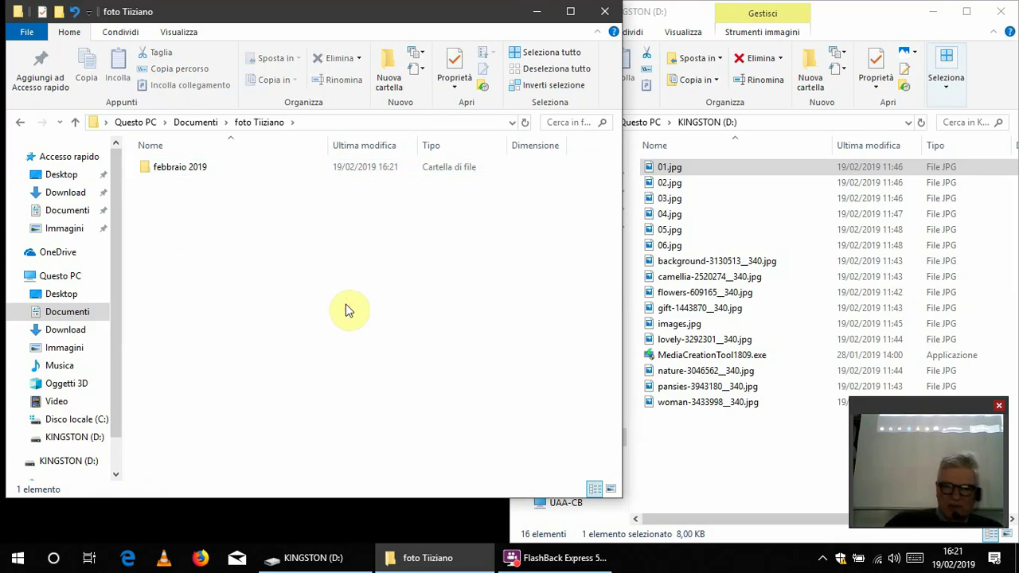
# - Open the febbraio 2019 folder and dock its window to the left half of the desktop
pyautogui.doubleClick(190, 172)
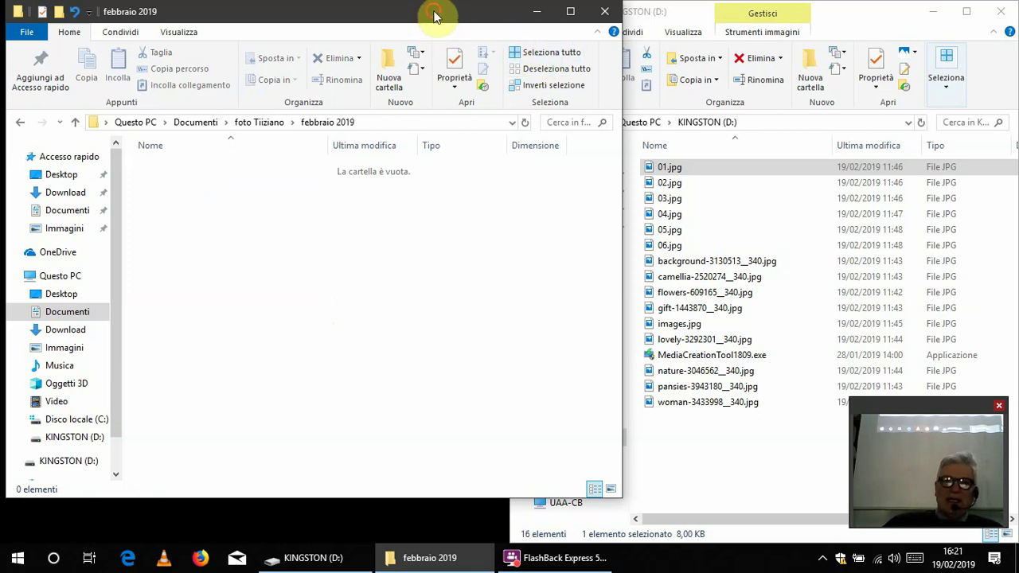
pyautogui.moveTo(445, 16); pyautogui.dragTo(391, 65)
pyautogui.moveTo(312, 87); pyautogui.dragTo(4, 102)
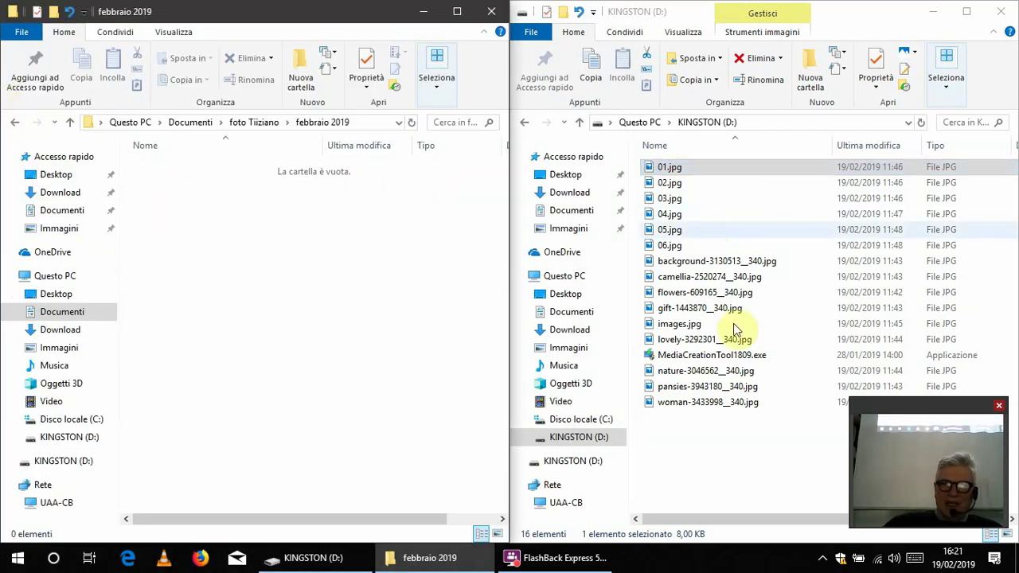
# - Select all the files on KINGSTON (D:) and copy them into the febbraio 2019 folder
pyautogui.click(730, 431)
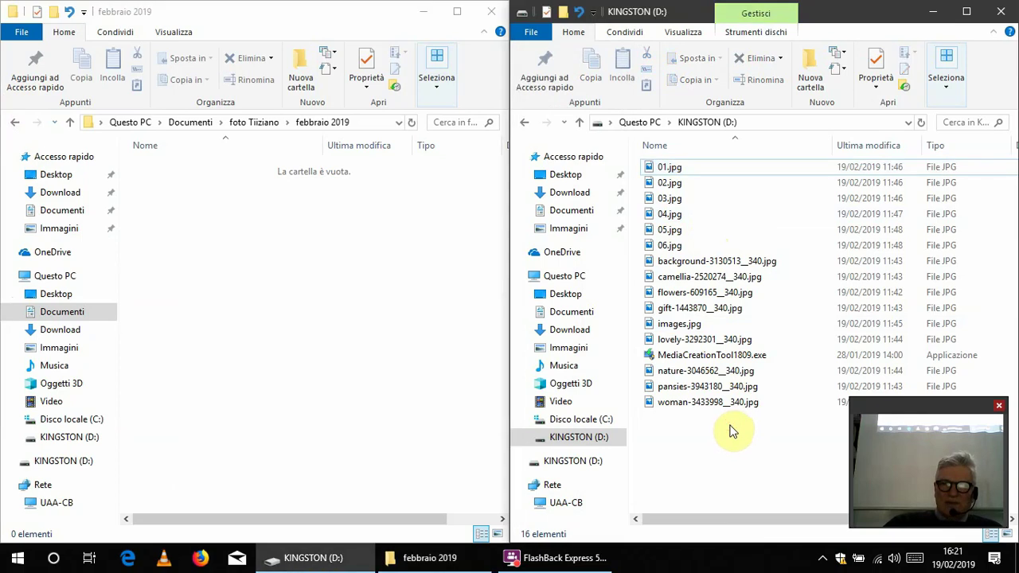
pyautogui.moveTo(727, 423); pyautogui.dragTo(654, 159)
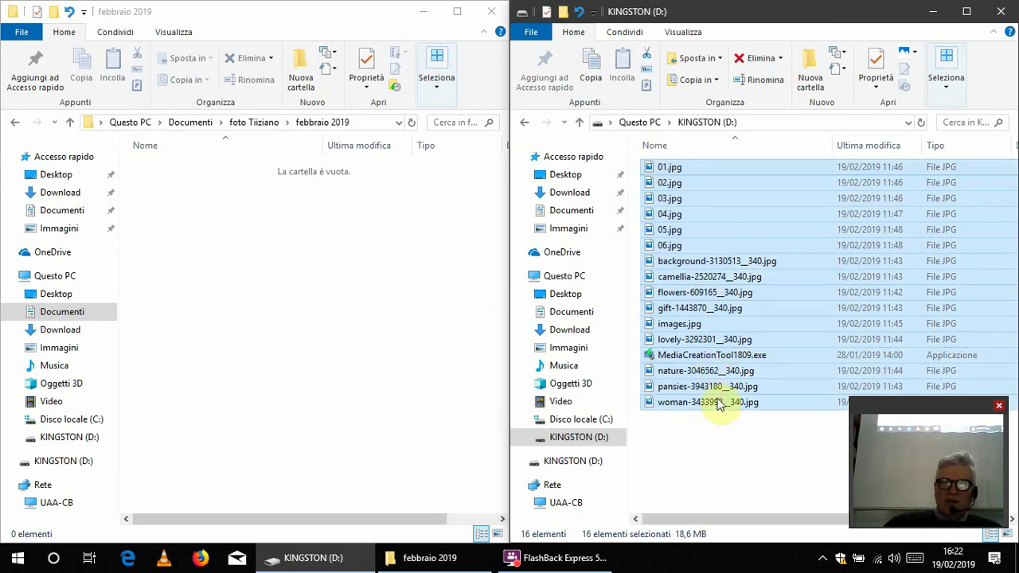
pyautogui.click(735, 452)
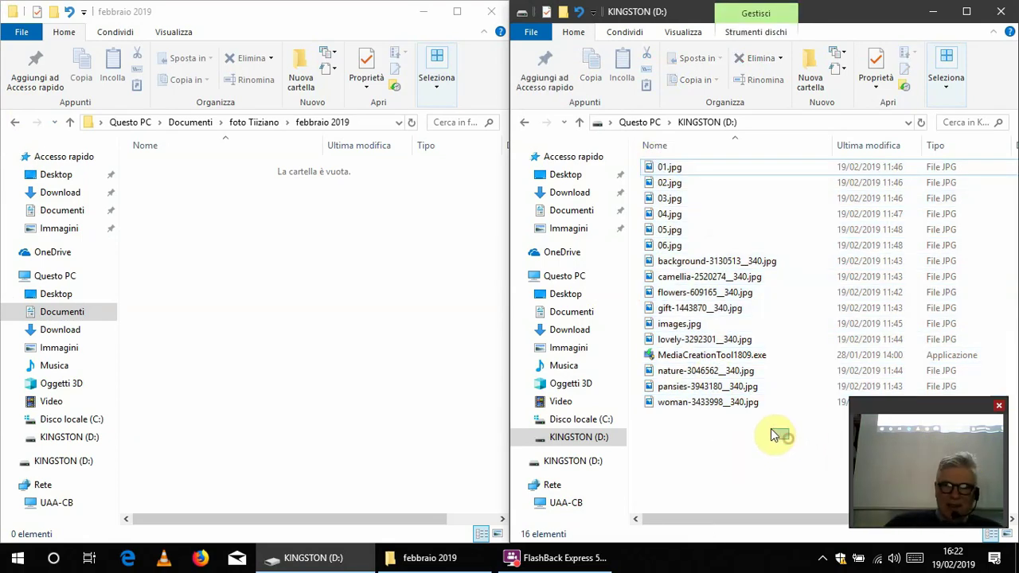
pyautogui.moveTo(788, 438); pyautogui.dragTo(654, 155)
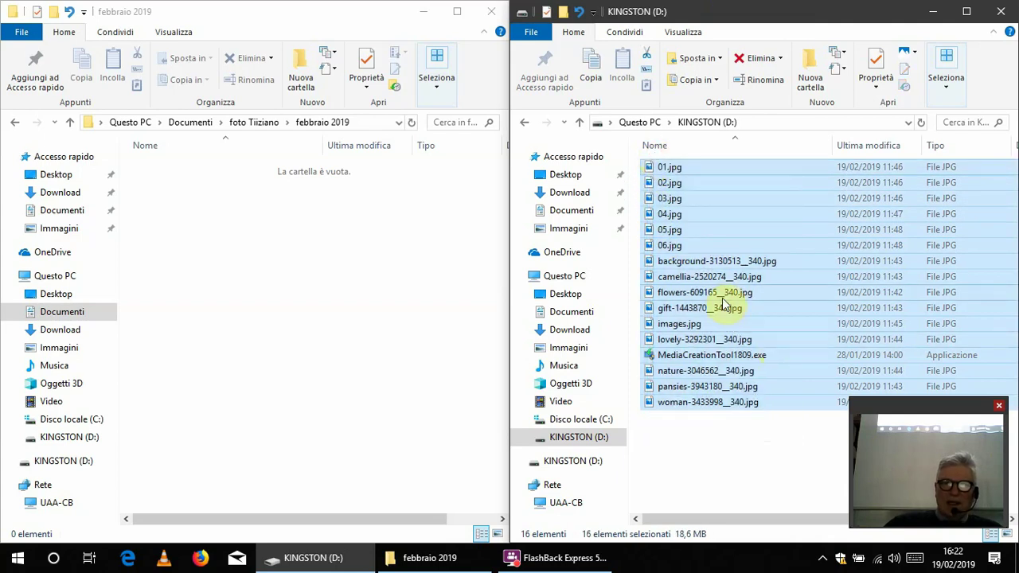
pyautogui.click(767, 187)
pyautogui.moveTo(768, 189); pyautogui.dragTo(306, 283)
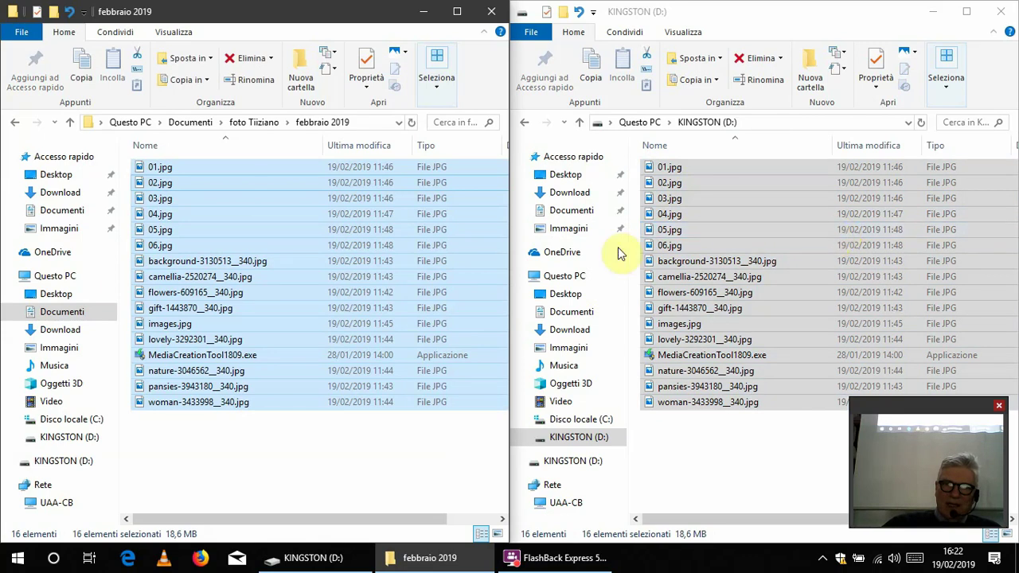
# - Delete all the copied files from the febbraio 2019 folder
pyautogui.click(350, 439)
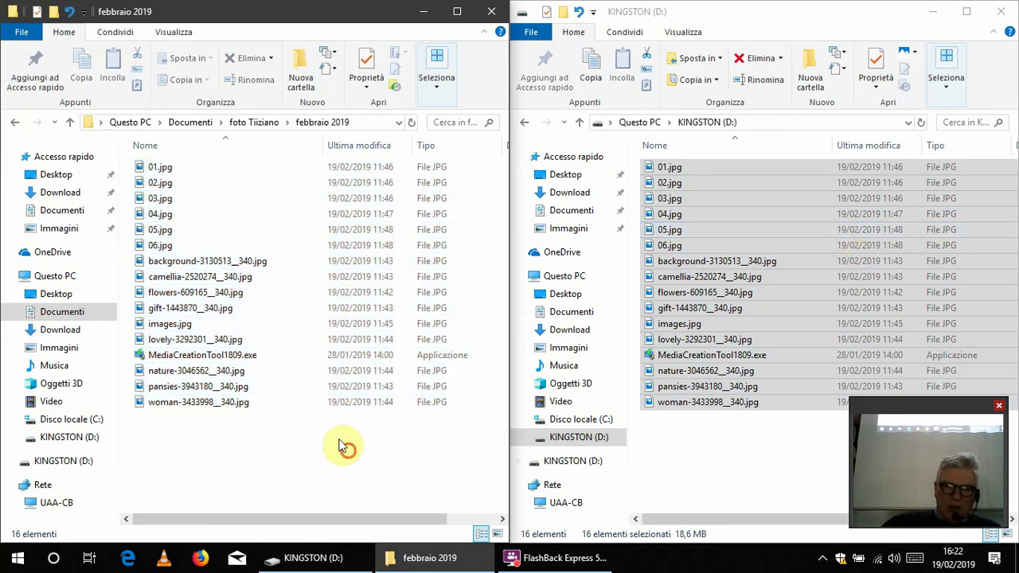
pyautogui.moveTo(340, 443); pyautogui.dragTo(146, 165)
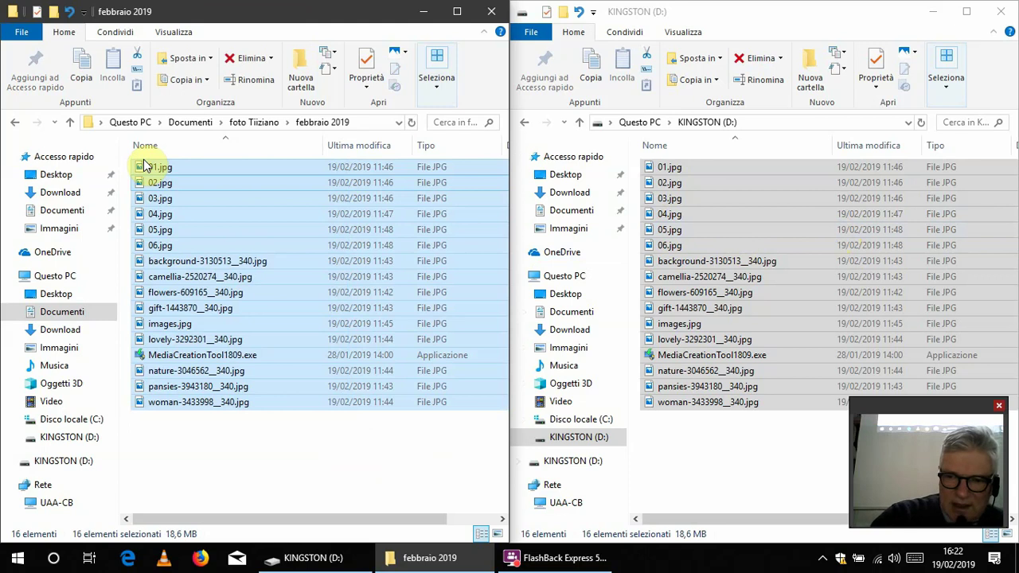
pyautogui.press('Delete')
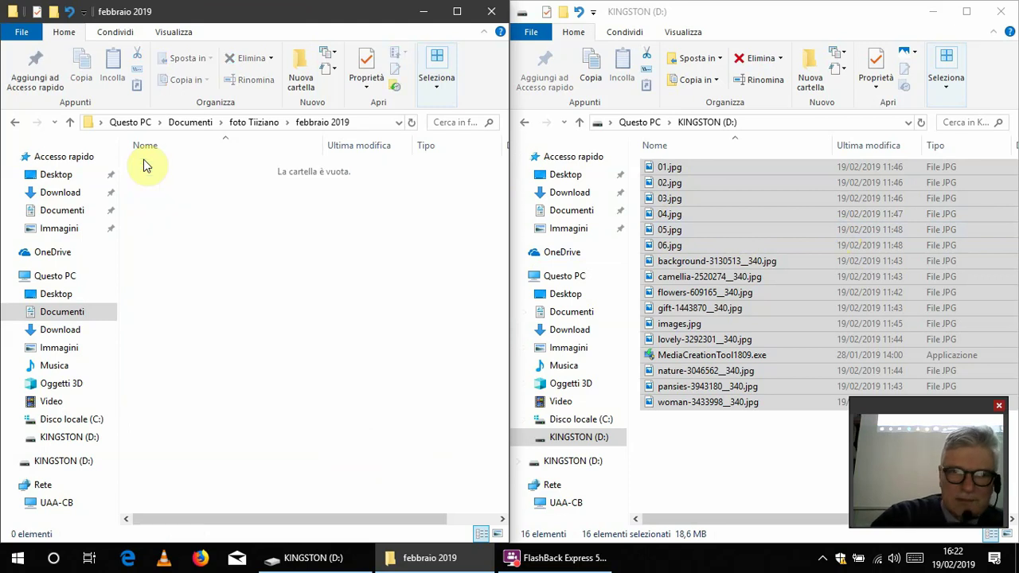
pyautogui.click(794, 454)
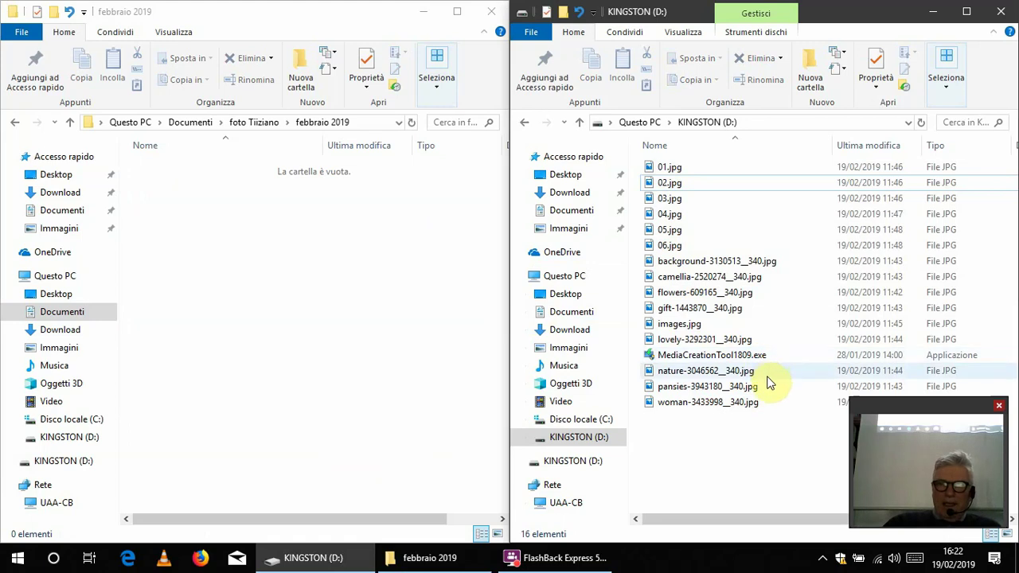
pyautogui.moveTo(748, 444); pyautogui.dragTo(322, 284)
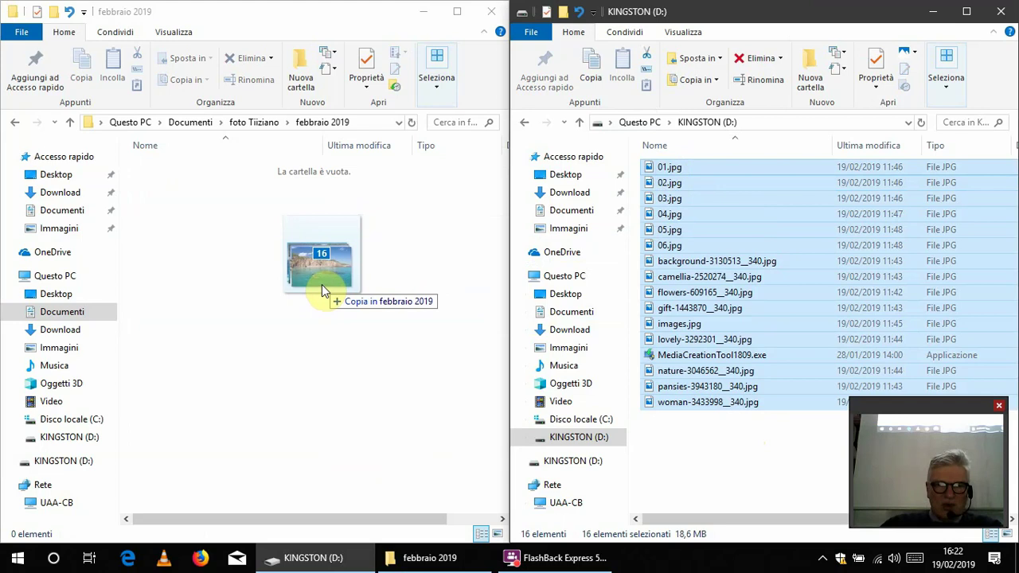
pyautogui.moveTo(321, 284); pyautogui.dragTo(672, 292)
pyautogui.press('shift')
pyautogui.press('shift')
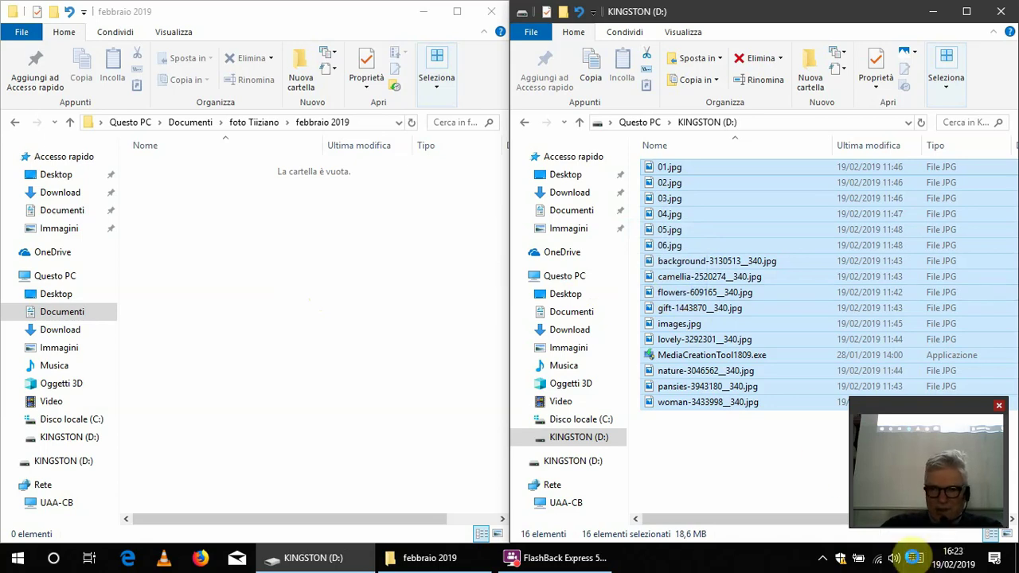
# - Show the touch keyboard with Maiusc active, limit the KINGSTON (D:) selection to 01.jpg through 03.jpg, and close the keyboard
pyautogui.click(914, 561)
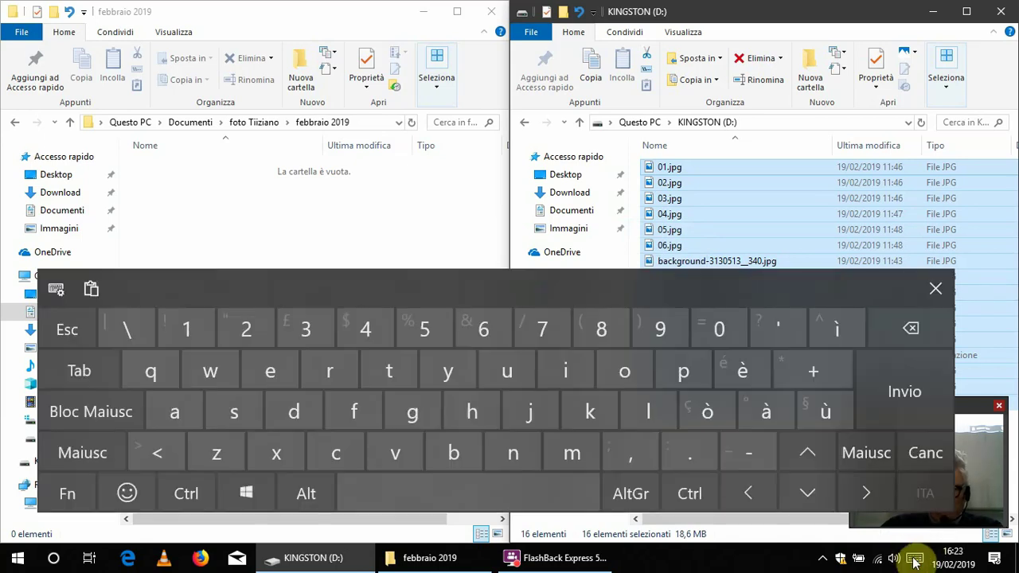
pyautogui.click(93, 458)
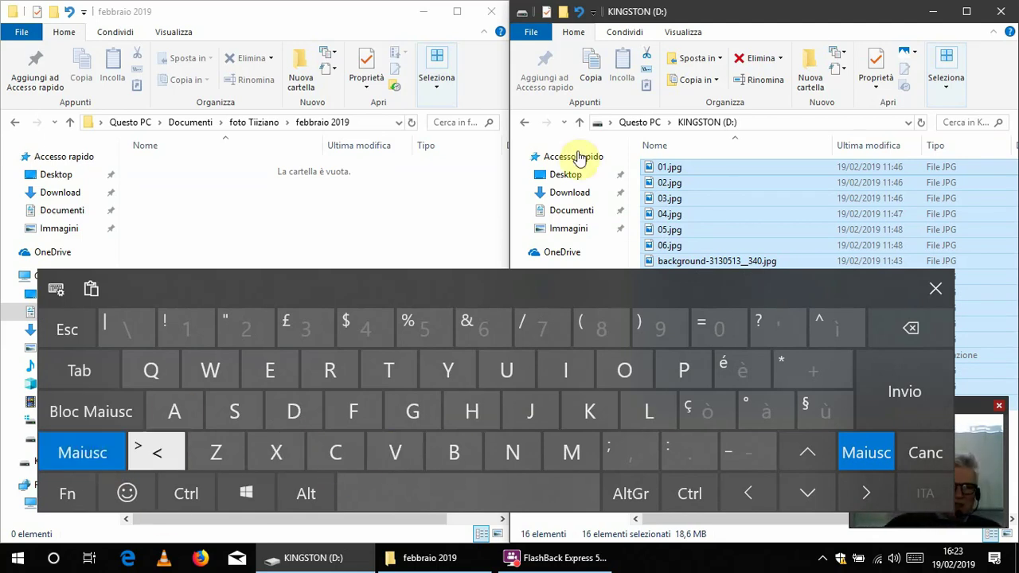
pyautogui.keyDown('shift'); pyautogui.click(737, 201); pyautogui.keyUp('shift')
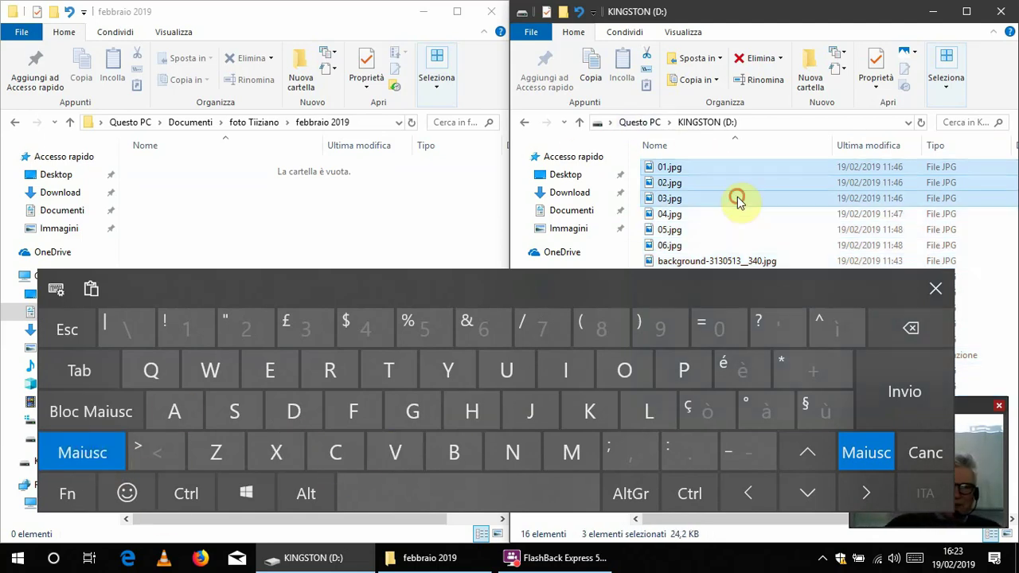
pyautogui.click(934, 289)
# - Move all the files from KINGSTON (D:) into febbraio 2019 instead of copying them, and move them back to the drive
pyautogui.moveTo(784, 465); pyautogui.dragTo(629, 143)
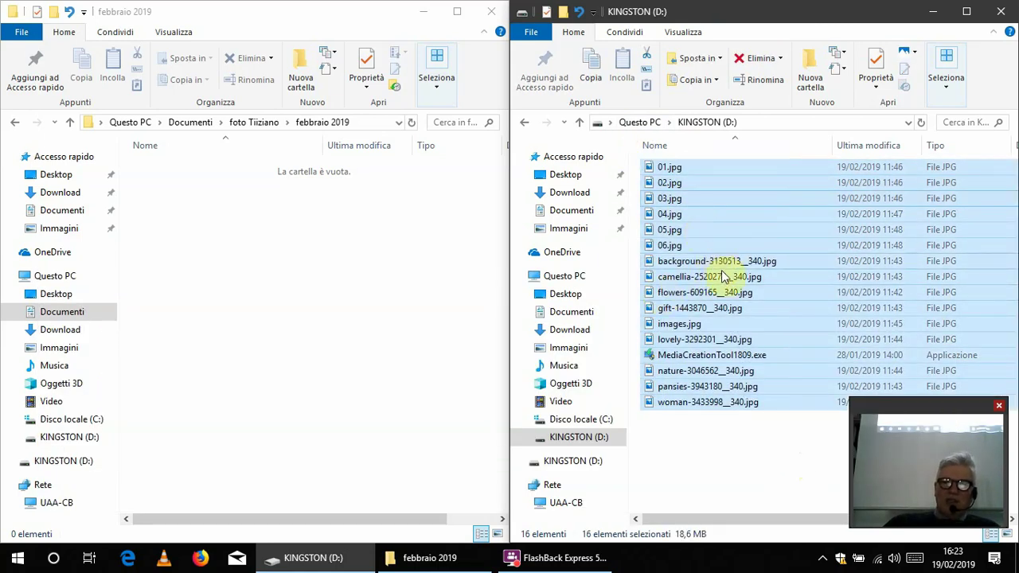
pyautogui.moveTo(707, 288); pyautogui.dragTo(280, 310)
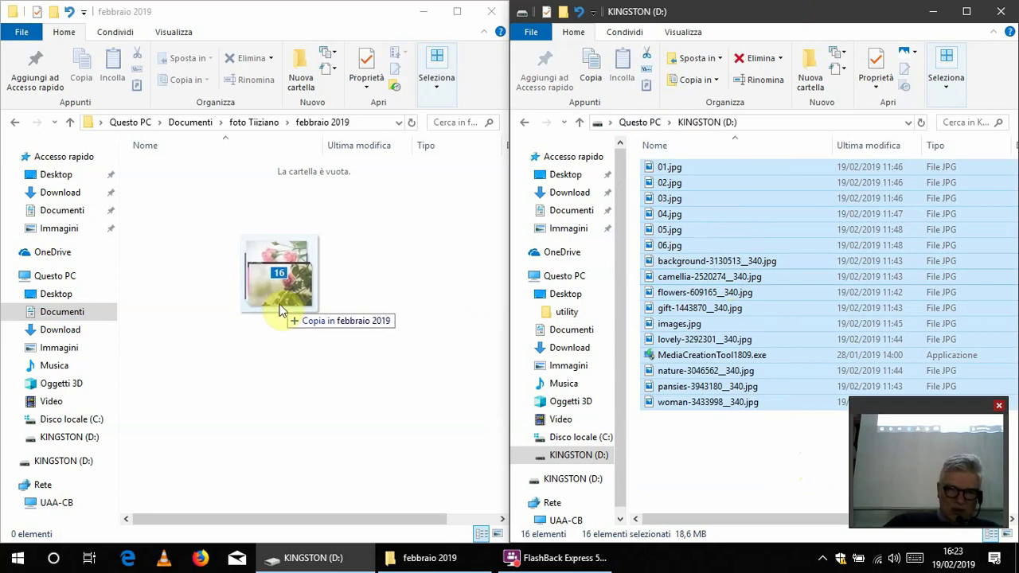
pyautogui.press('shift')
pyautogui.moveTo(280, 310); pyautogui.dragTo(289, 303)
pyautogui.press('shift')
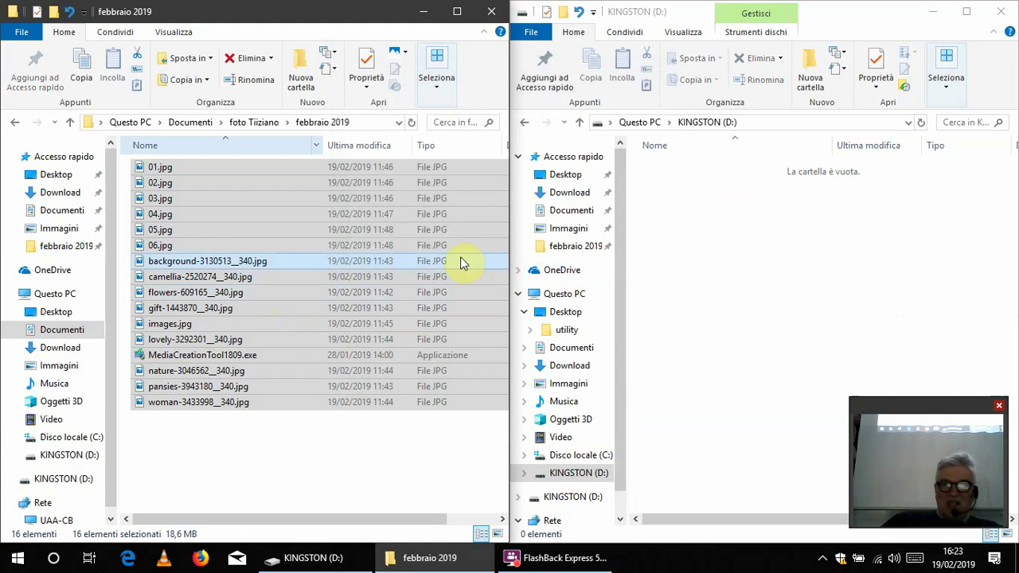
pyautogui.moveTo(299, 451); pyautogui.dragTo(750, 285)
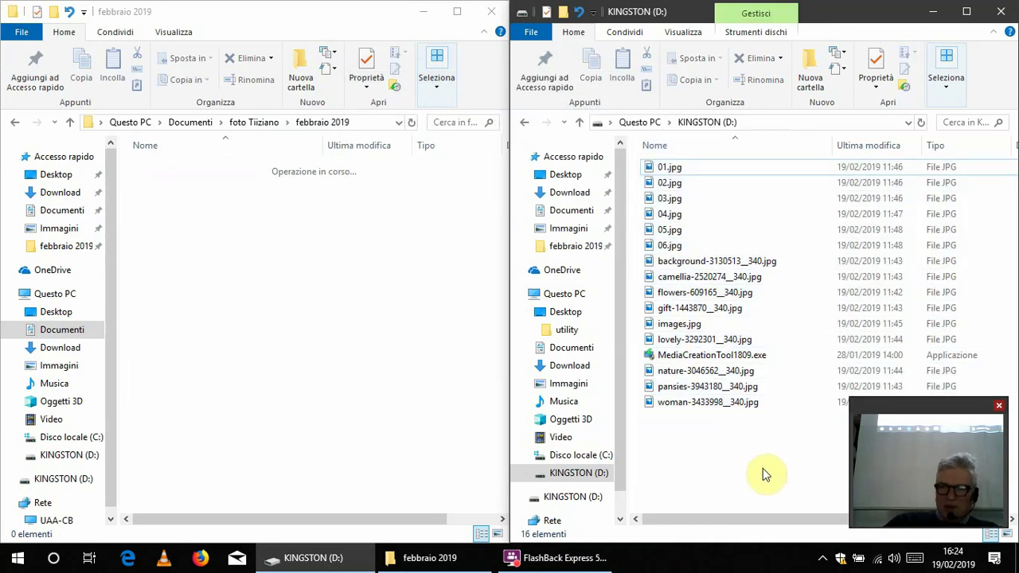
# - Copy all the files from KINGSTON (D:) into febbraio 2019, keeping the originals, and clear the selection on the drive
pyautogui.moveTo(763, 468); pyautogui.dragTo(318, 303)
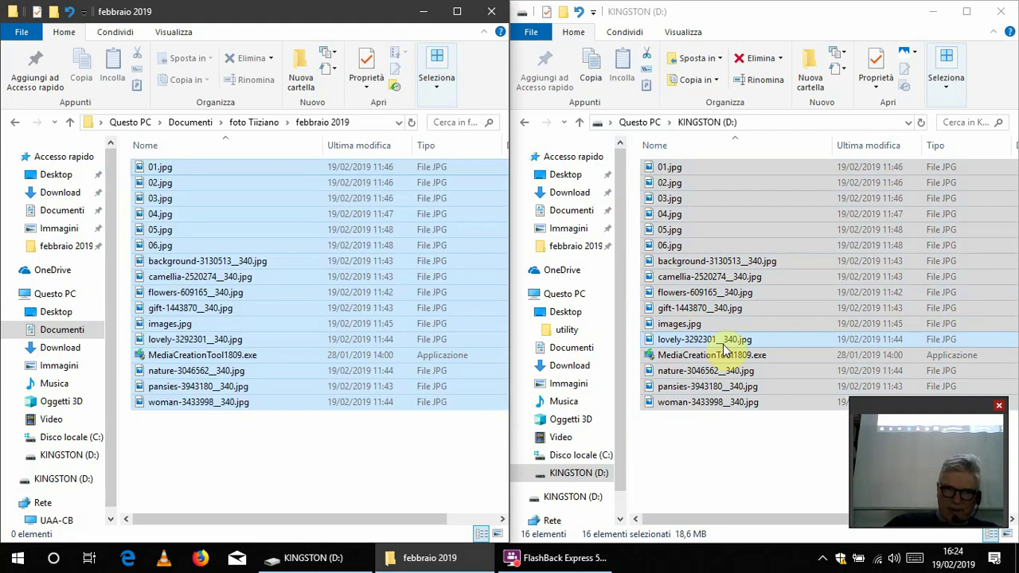
pyautogui.click(735, 466)
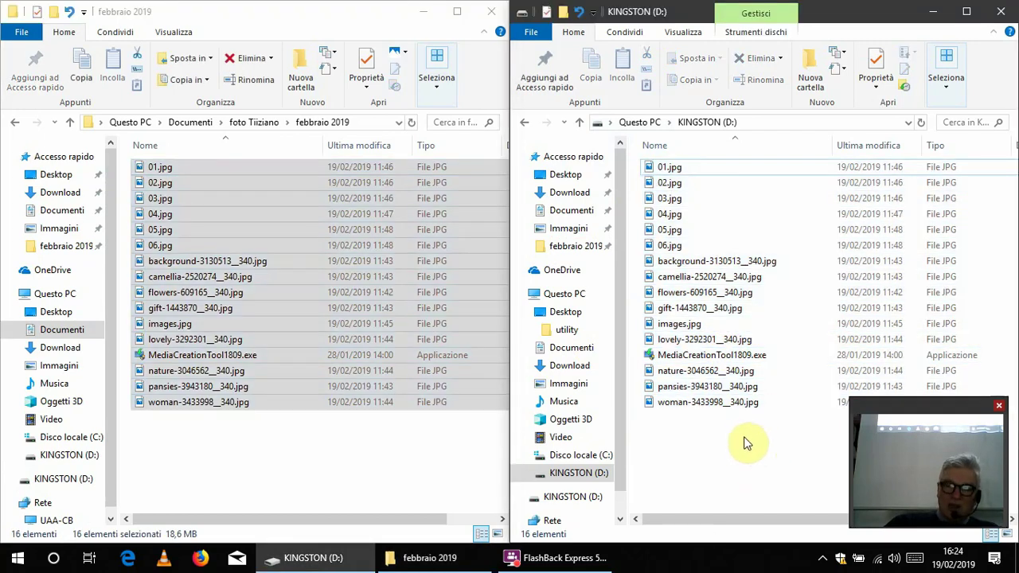
pyautogui.moveTo(723, 422); pyautogui.dragTo(641, 166)
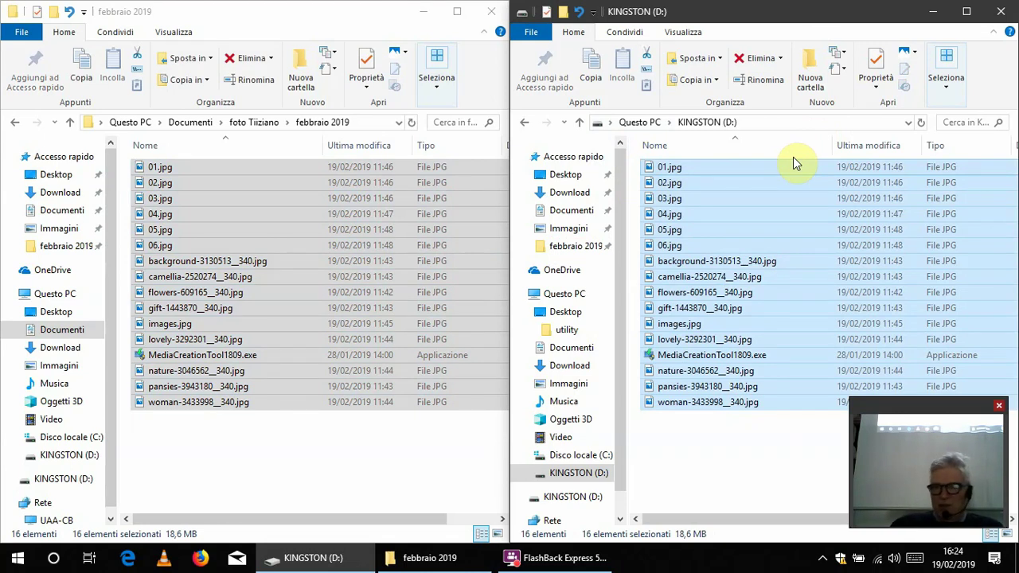
pyautogui.click(722, 455)
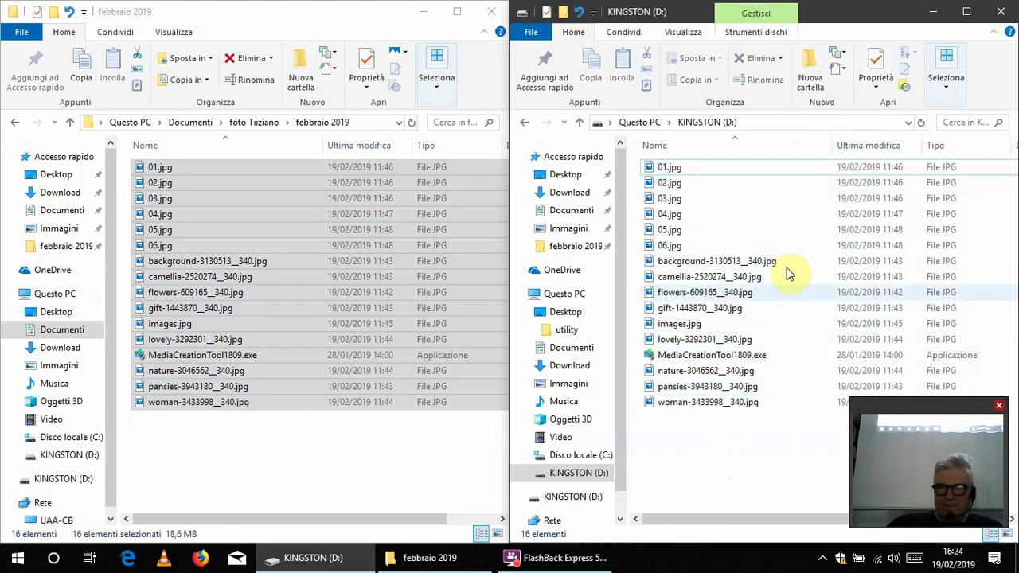